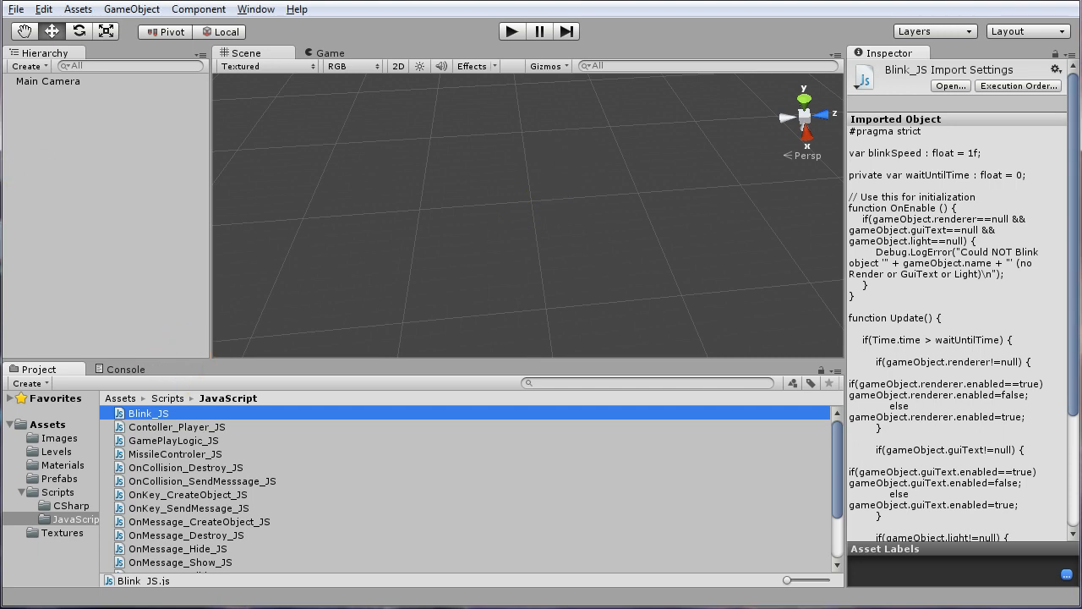
Create a new cube game object in the scene
click(74, 10)
mouse_move(48, 11)
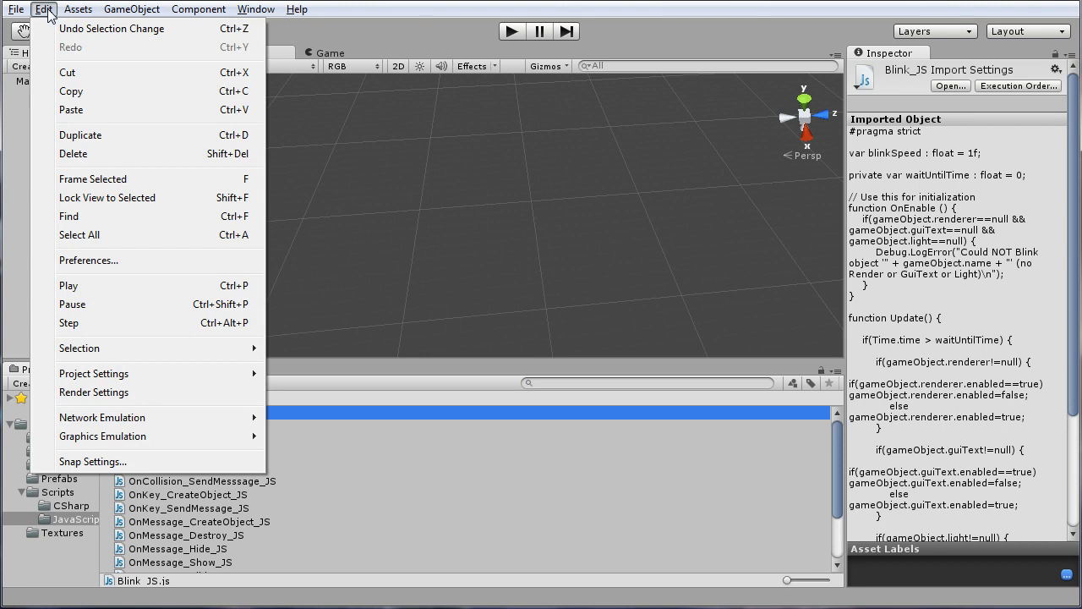
mouse_move(131, 9)
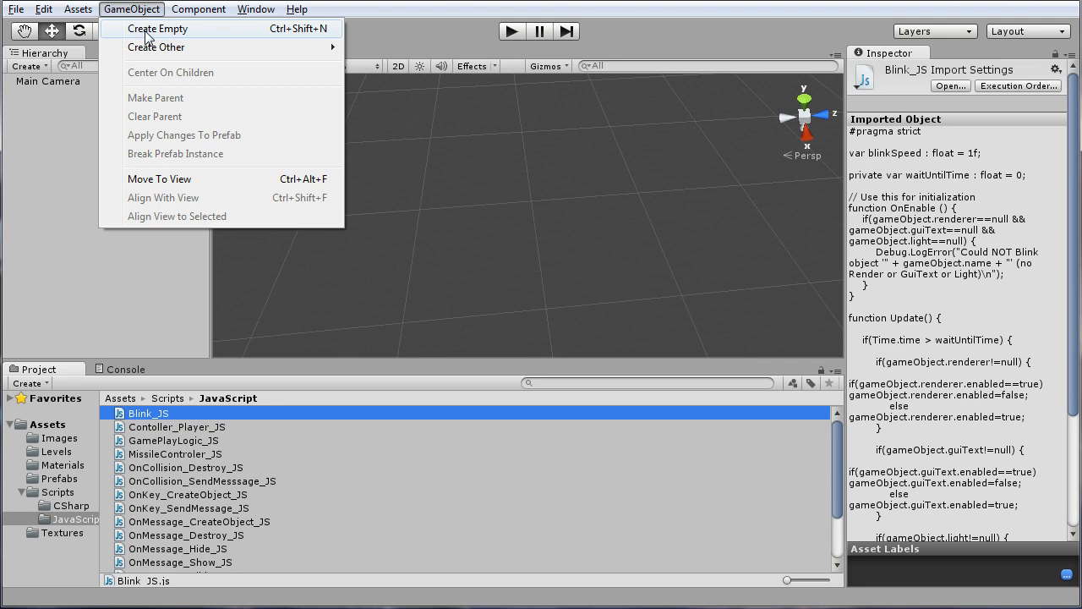
mouse_move(140, 46)
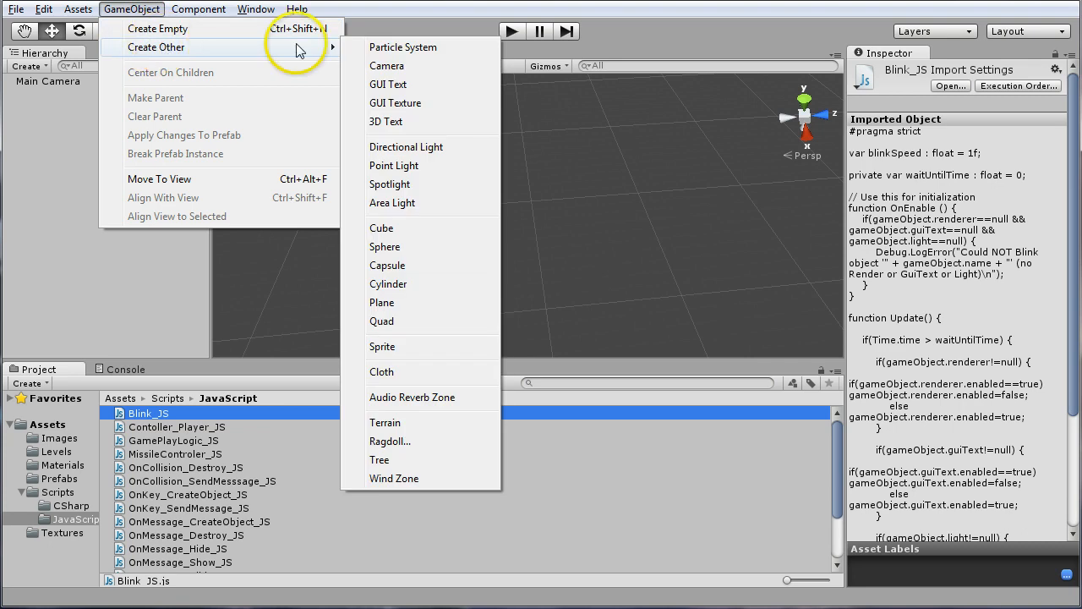
click(388, 228)
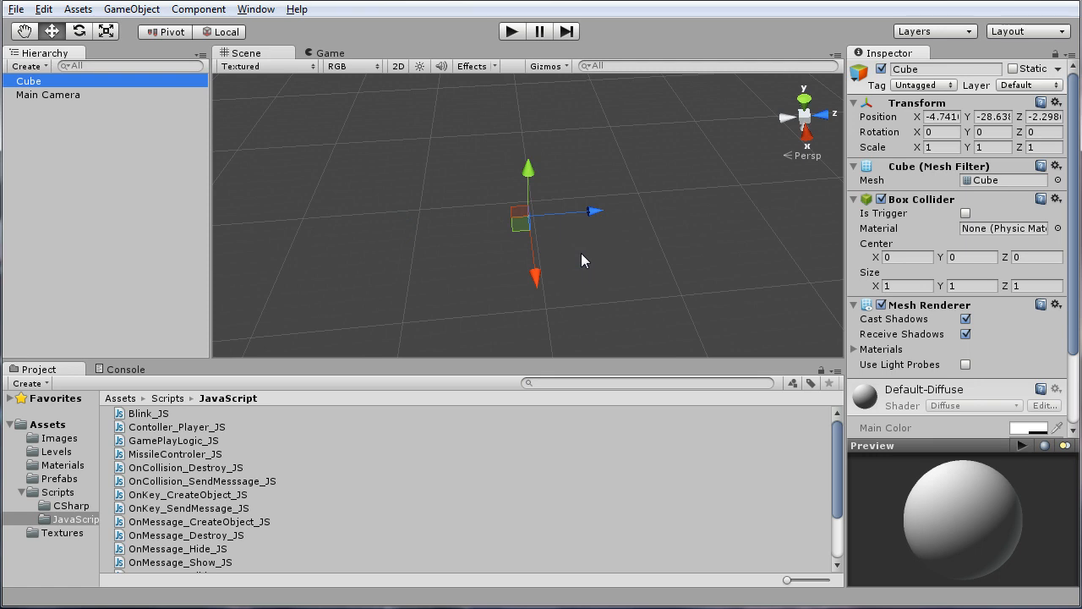
Set the cube's position to X 0, Y 0, Z 0 and frame it in the scene
alt+drag(581, 258, 494, 195)
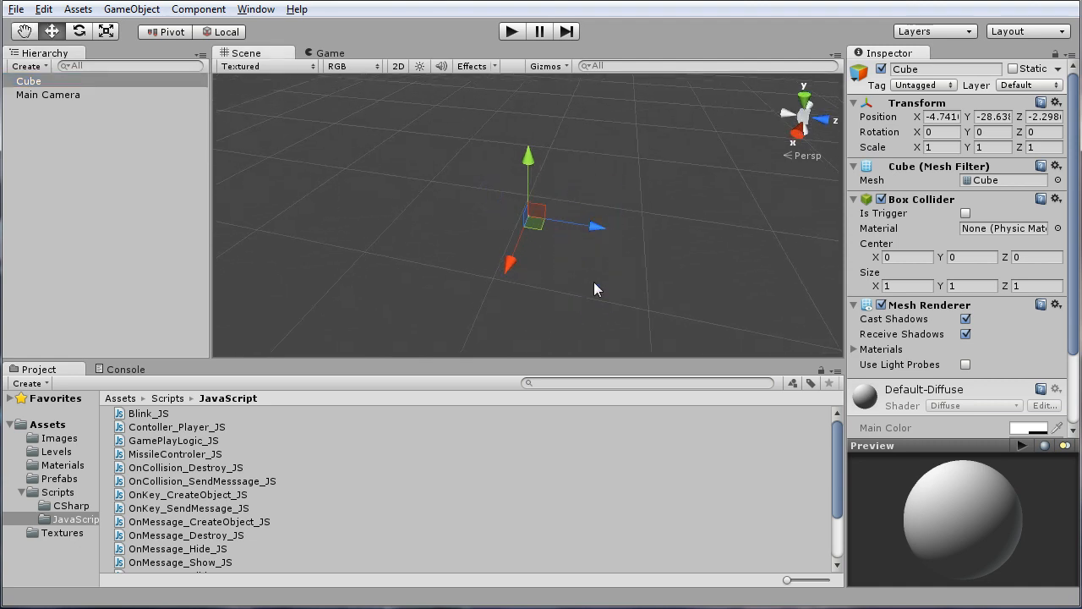
key(f)
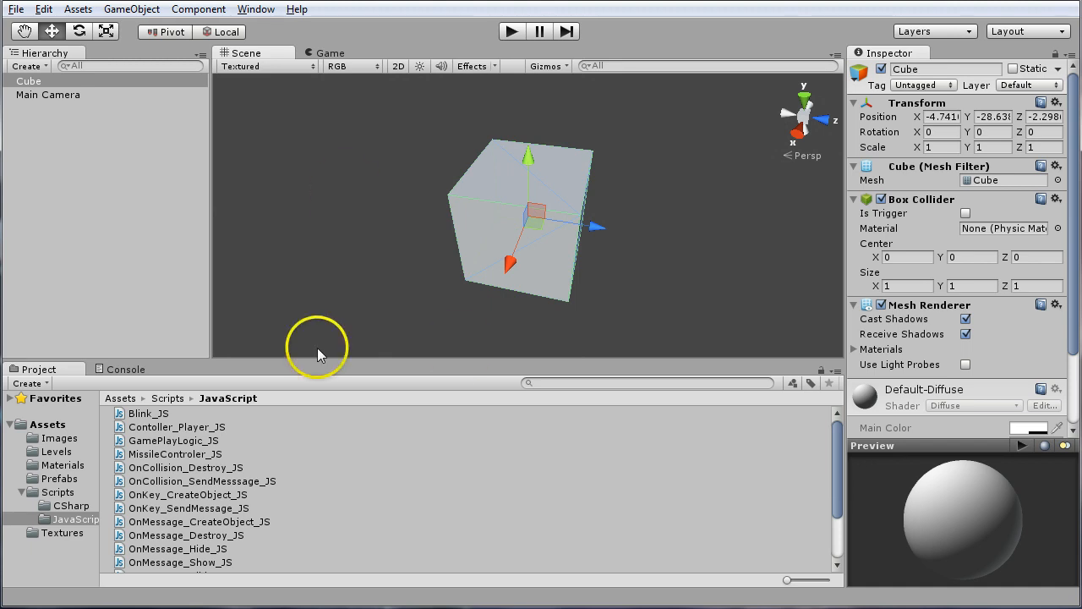
click(943, 117)
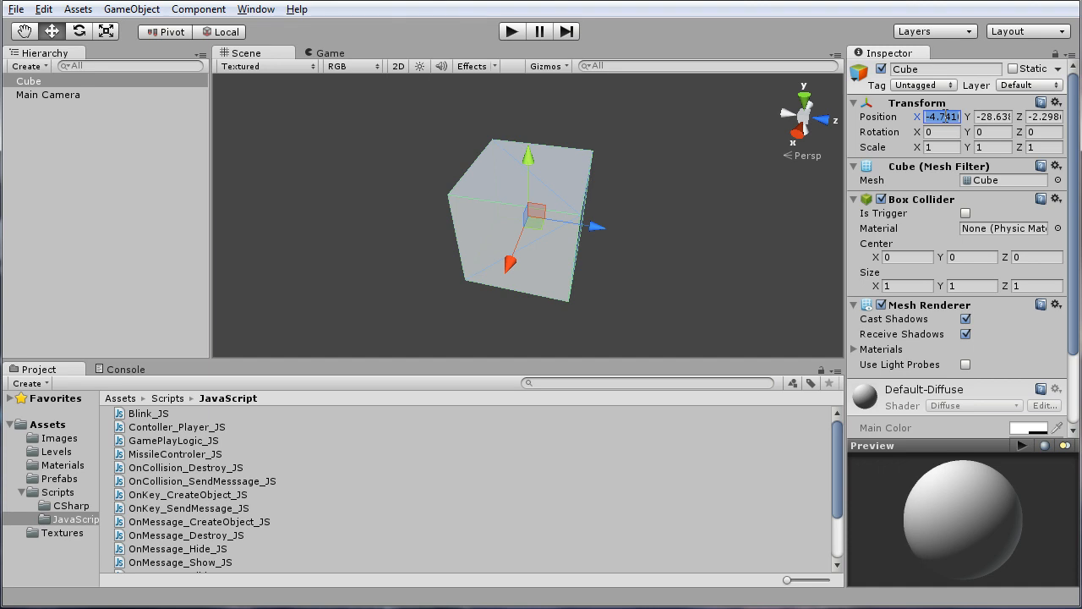
text(0)
click(992, 117)
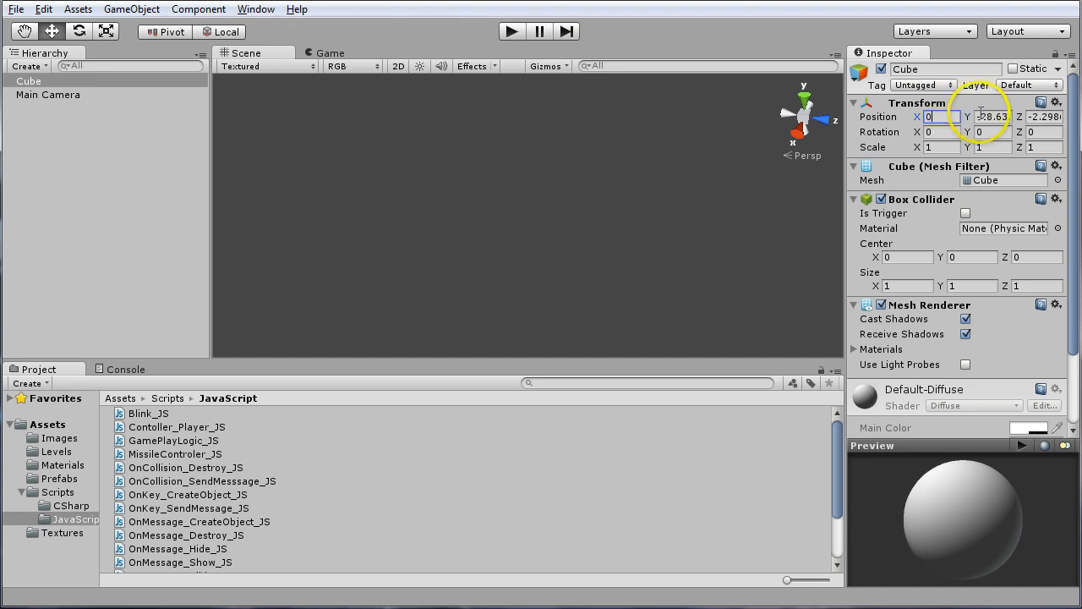
text(0)
click(1045, 117)
text(0)
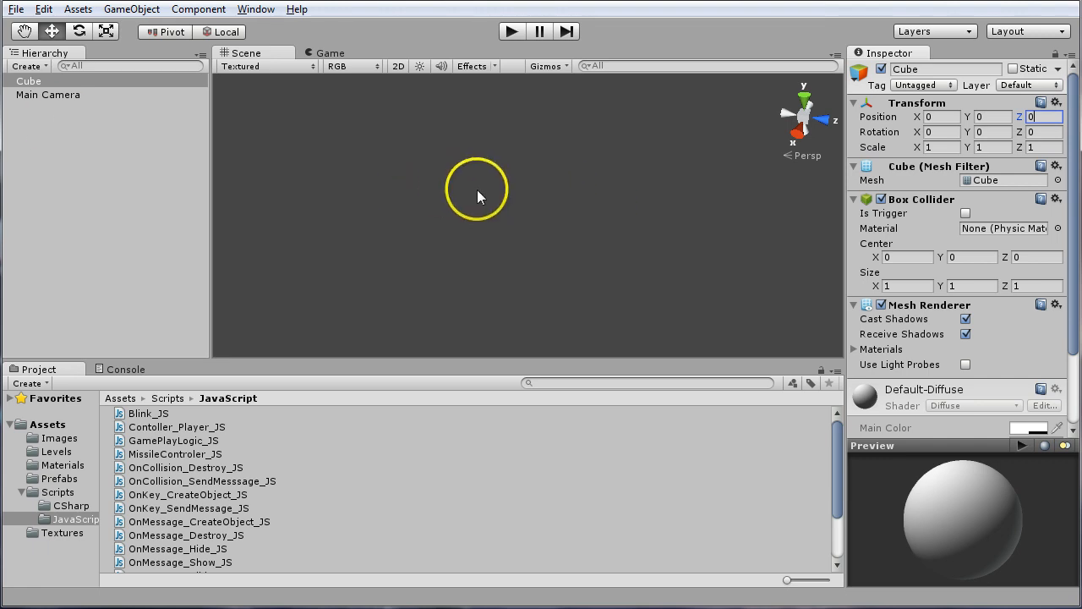
text(f)
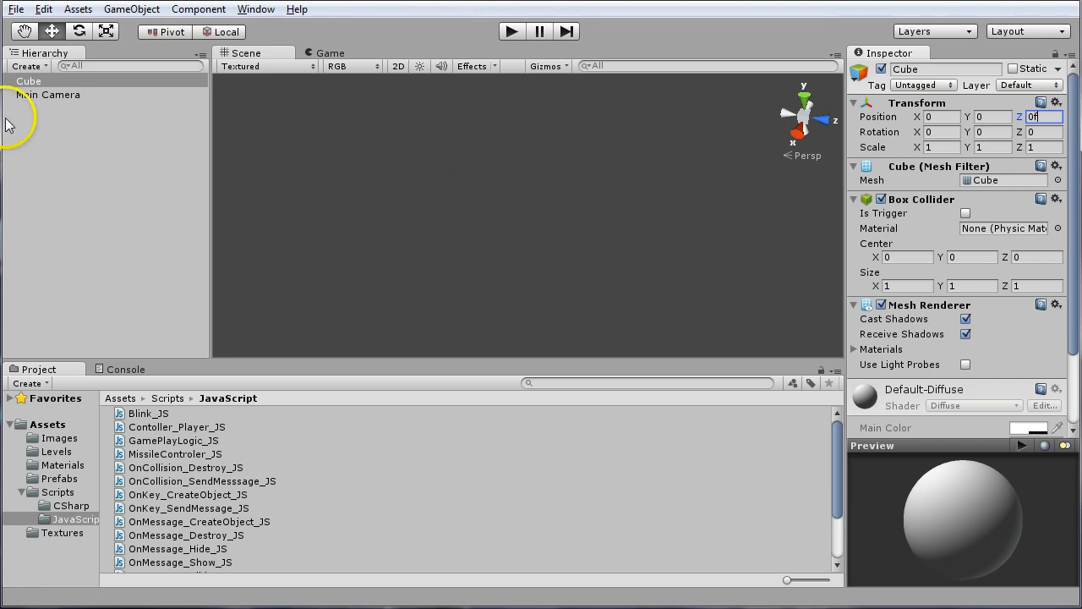
click(38, 79)
key(f)
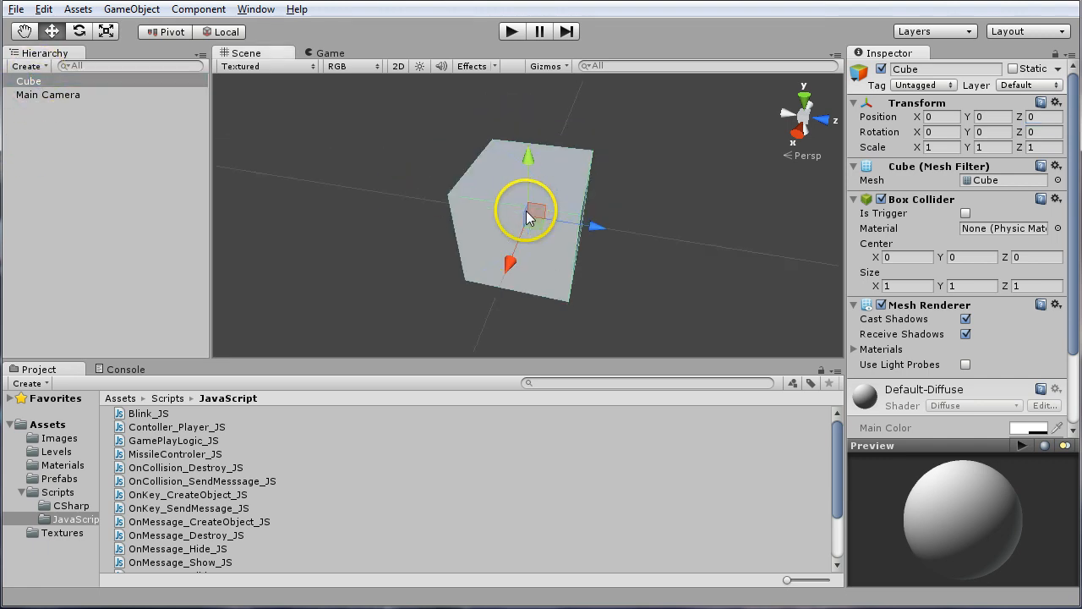
Attach the Blink_JS script to the cube
mouse_move(515, 222)
alt+mouse_down()
mouse_move(551, 217)
mouse_move(486, 221)
mouse_move(508, 221)
alt+mouse_up()
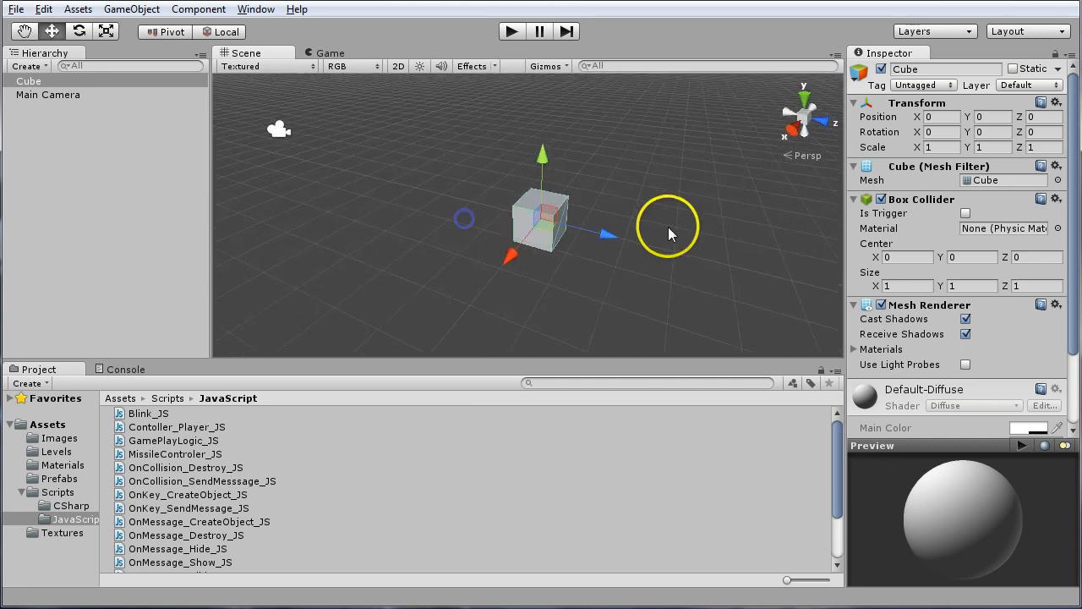
click(150, 415)
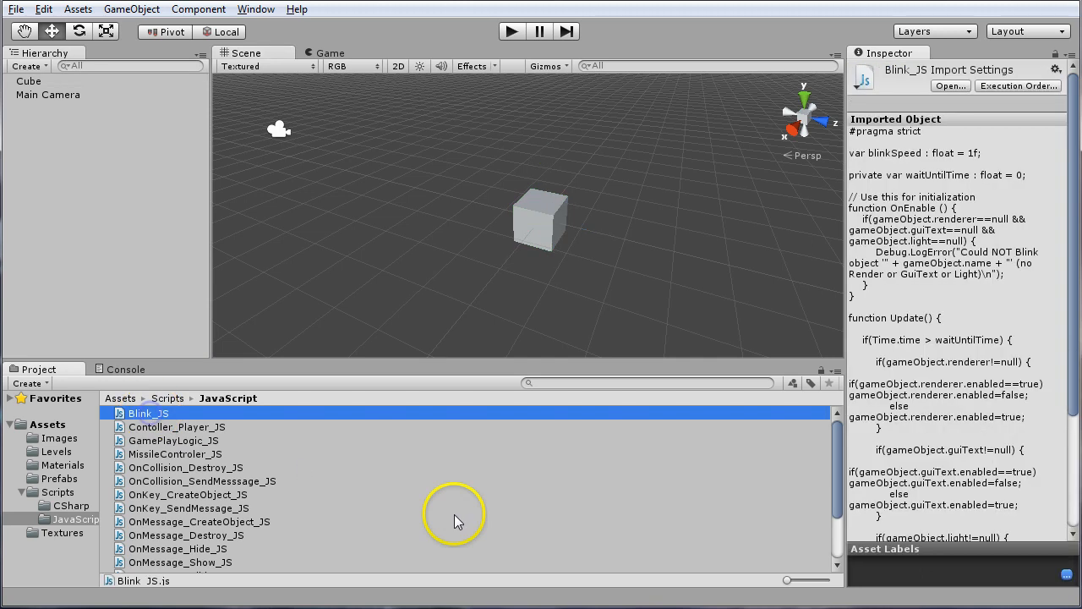
drag(159, 416, 40, 85)
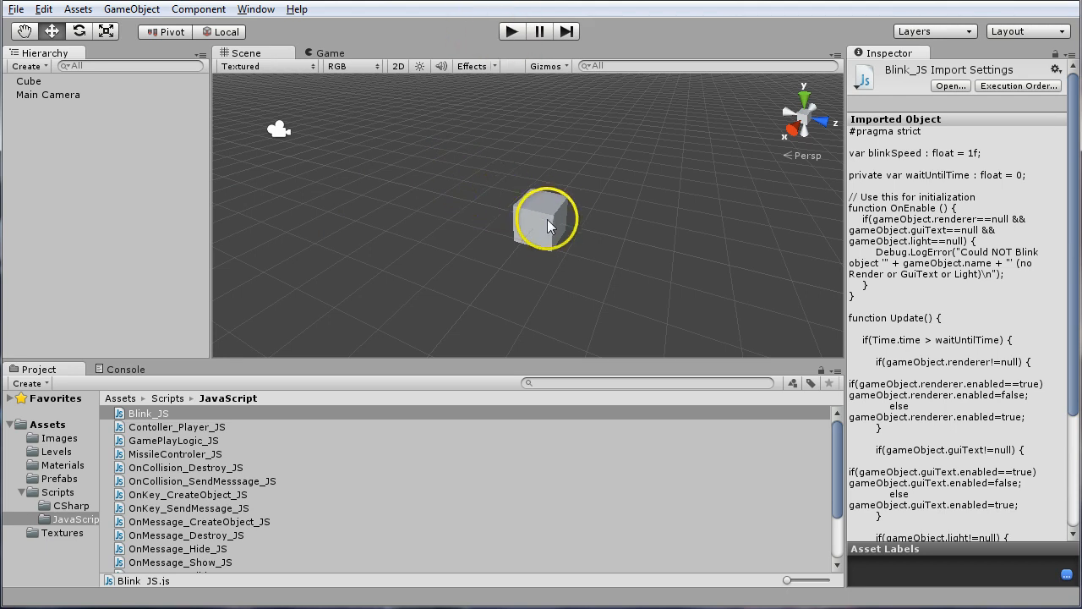
Run the game to watch the cube in the Game view, and stop it again
click(510, 34)
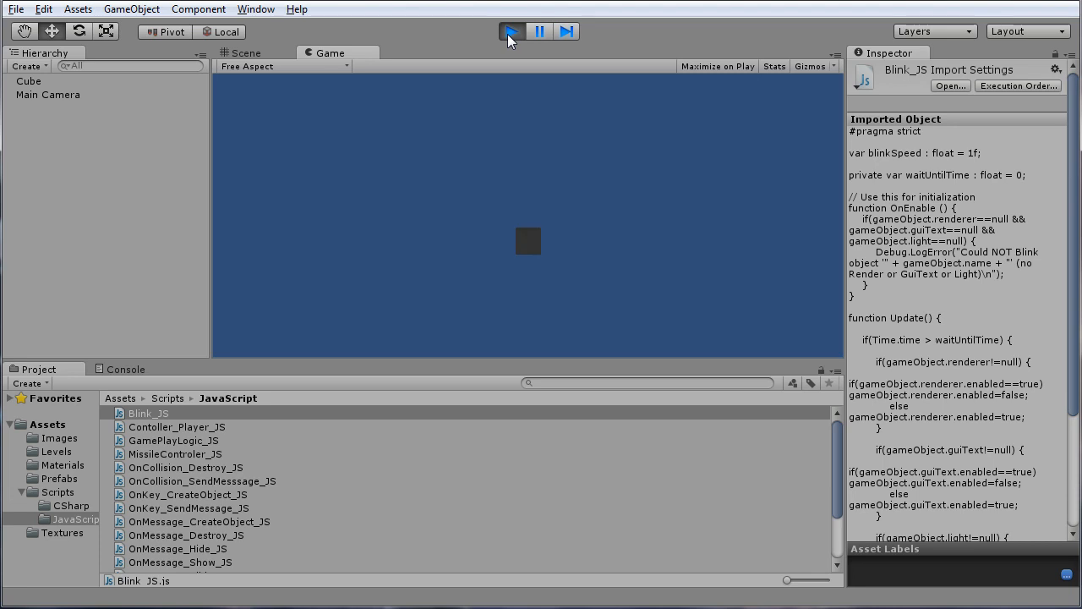
click(327, 54)
click(603, 290)
click(509, 34)
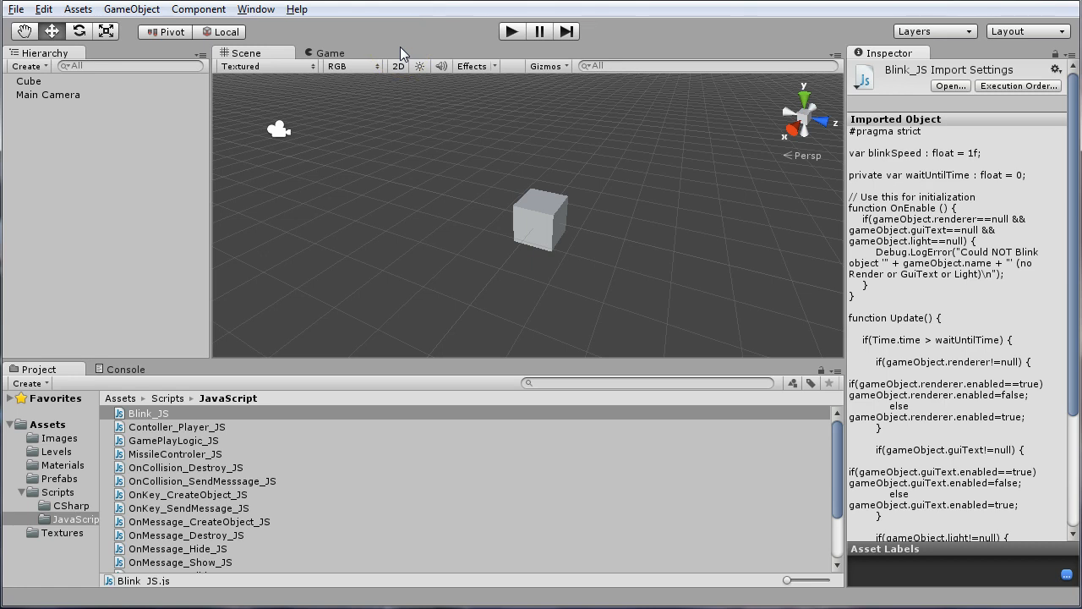
Dock the Game view beside the Scene view and set its aspect ratio to 16:9
click(285, 55)
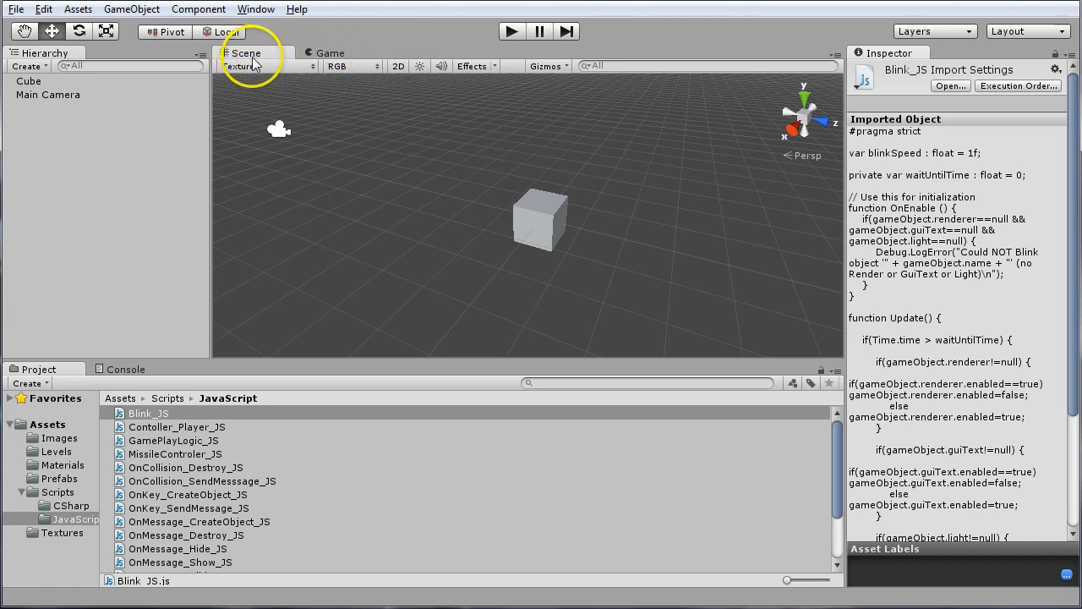
click(327, 54)
drag(327, 58, 646, 194)
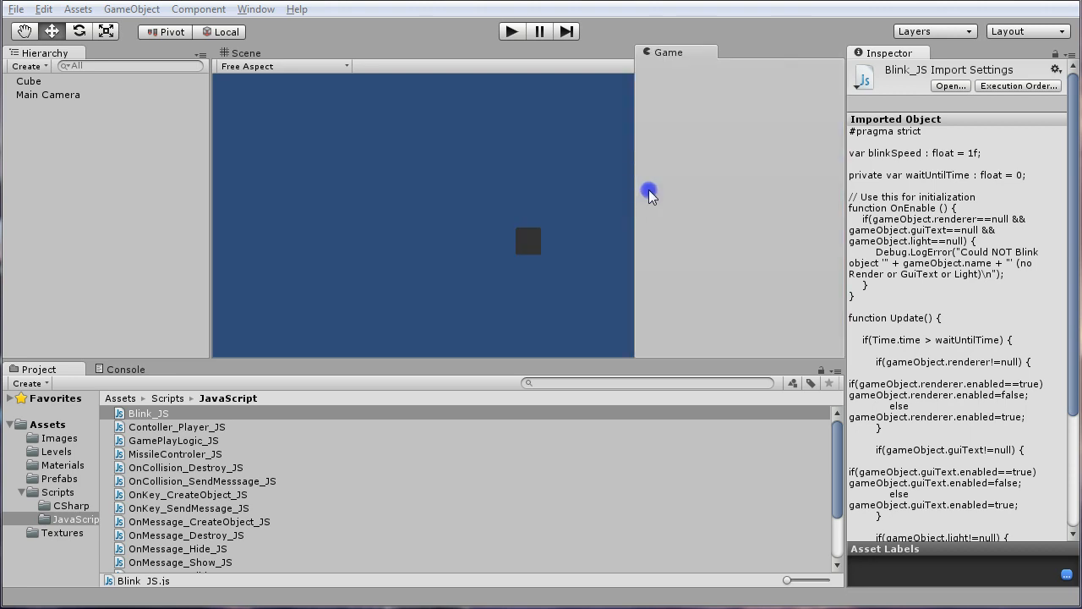
drag(649, 189, 526, 226)
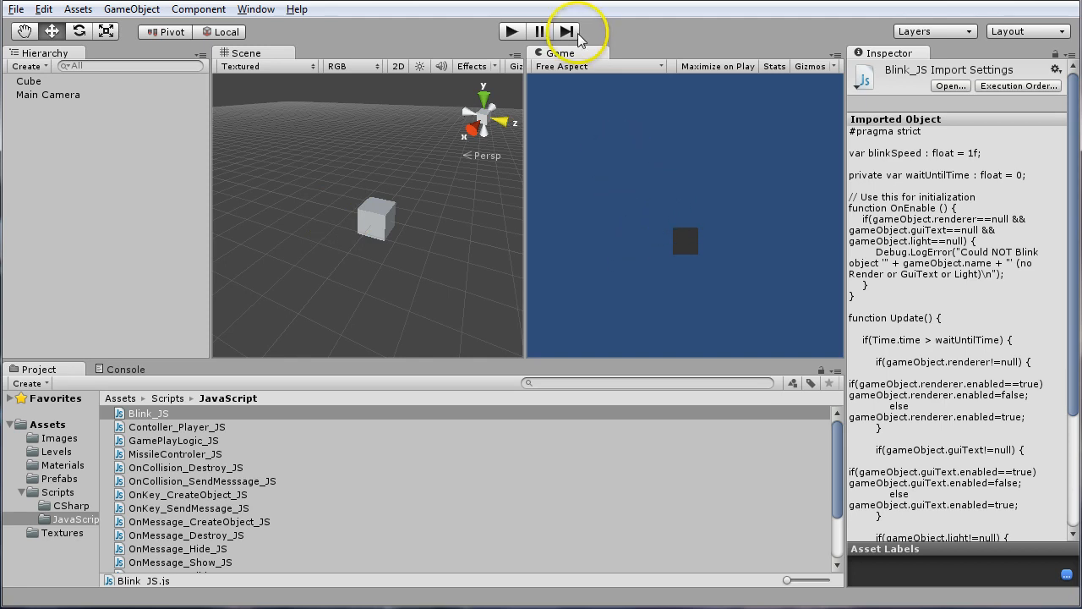
click(578, 67)
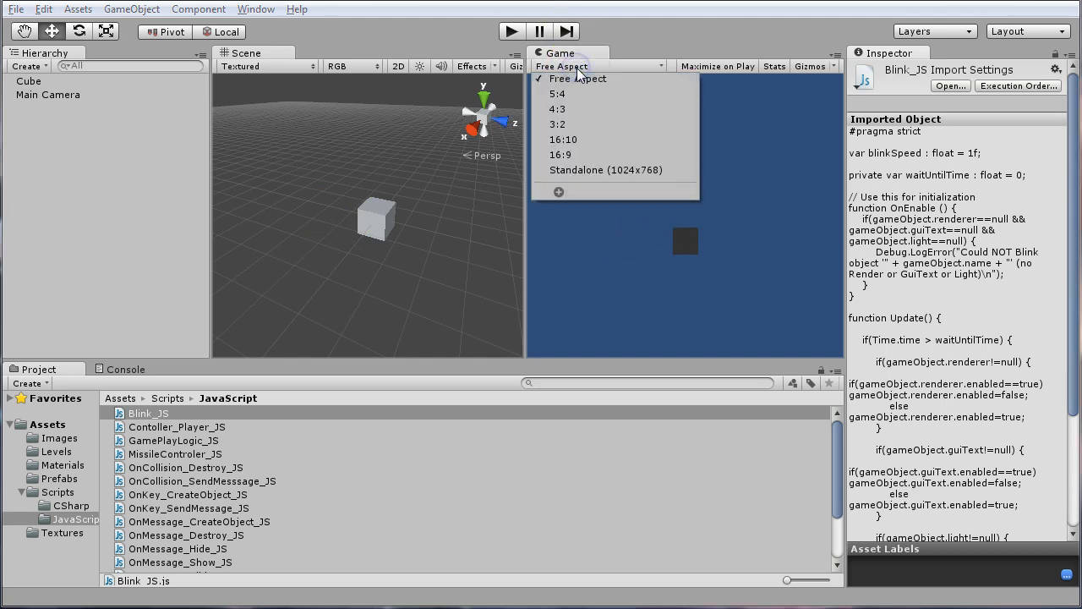
click(577, 155)
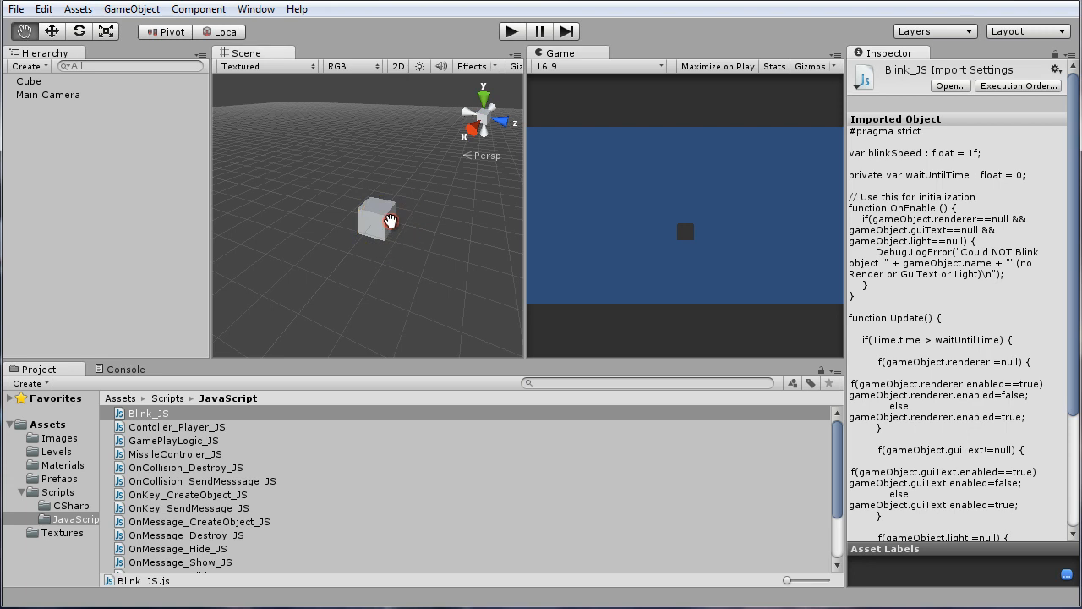
Add a directional light to the scene
alt+drag(387, 227, 363, 249)
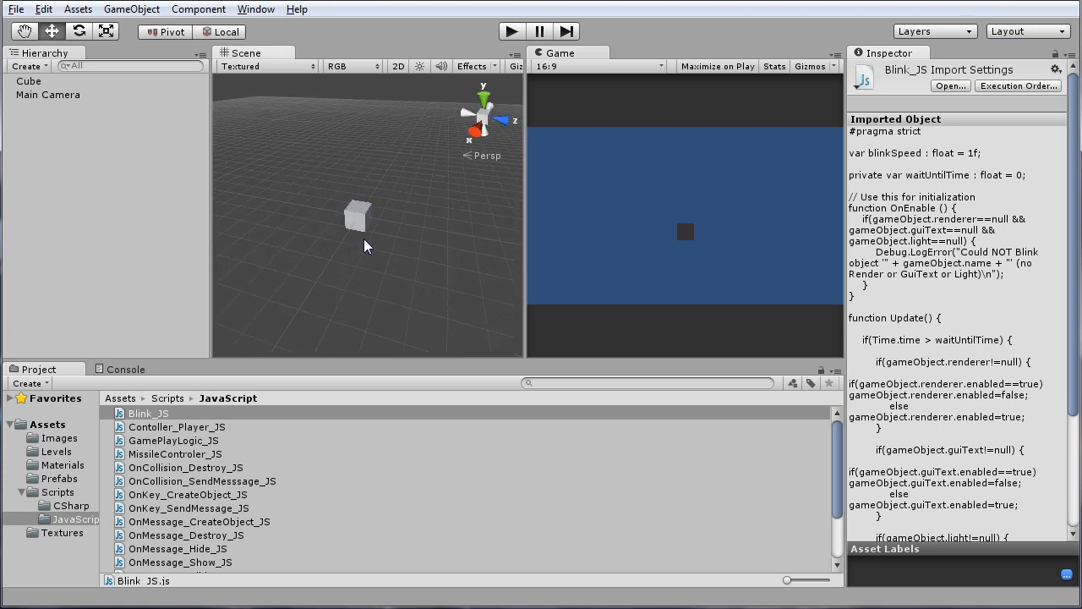
scroll(365, 240, down, 3)
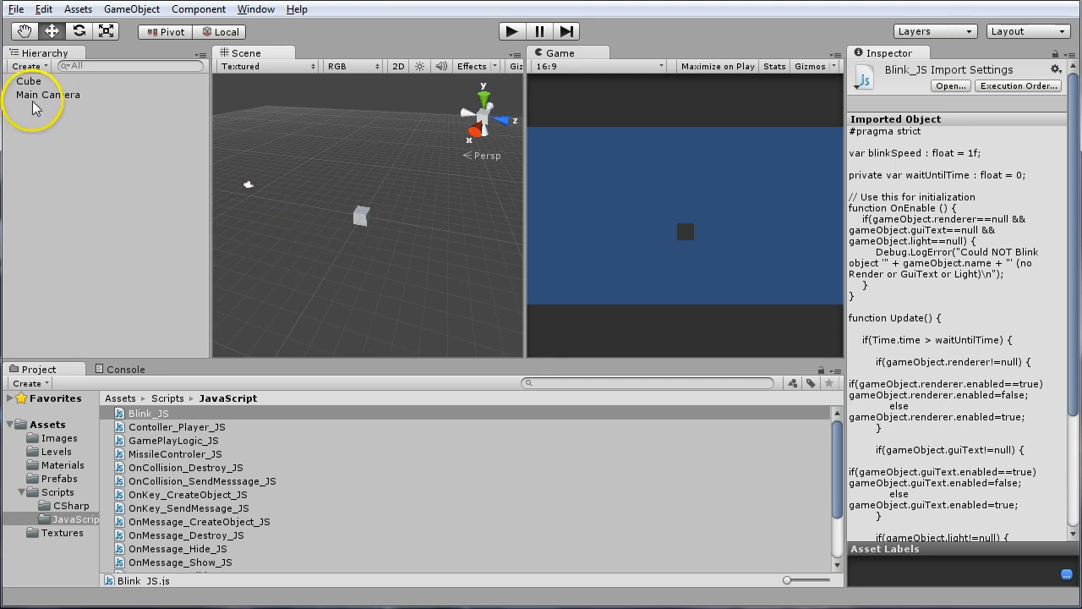
click(129, 9)
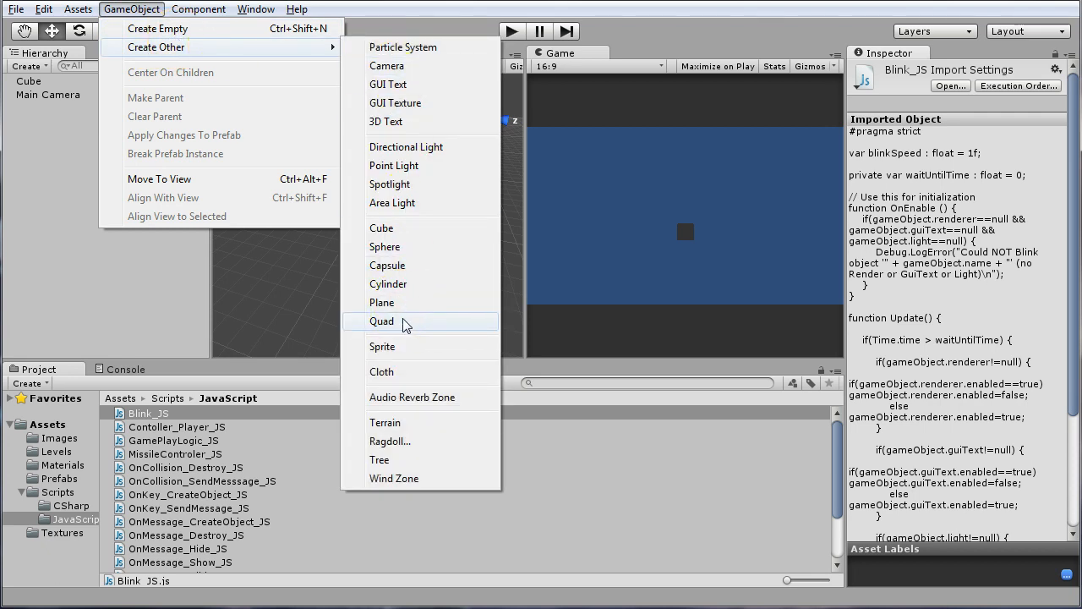
click(417, 150)
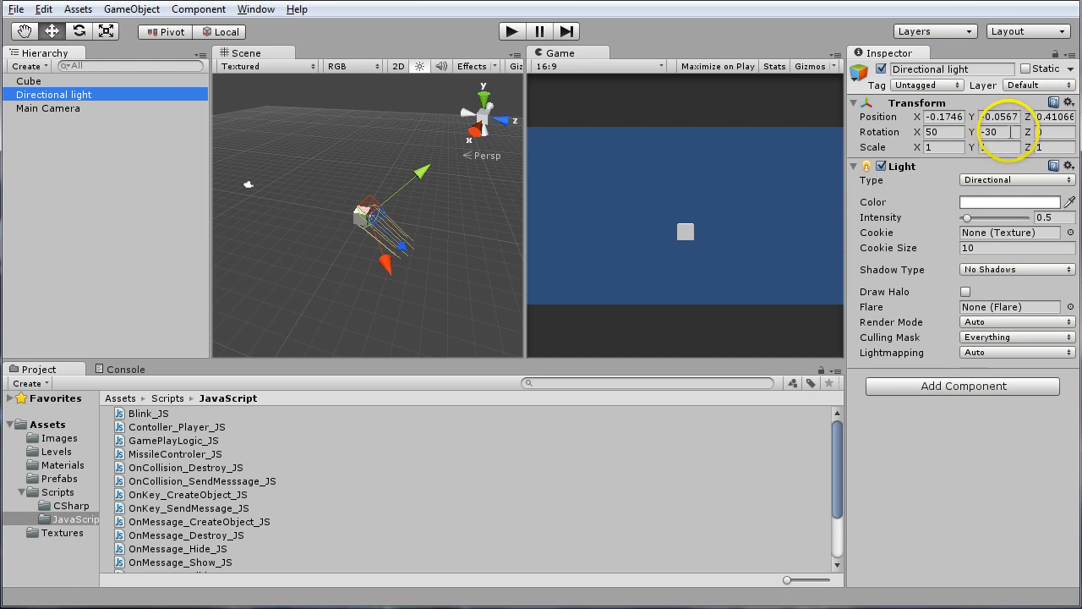
Move the directional light away from the cube to about X -1.45, Y 2.09, Z 2.63
click(937, 131)
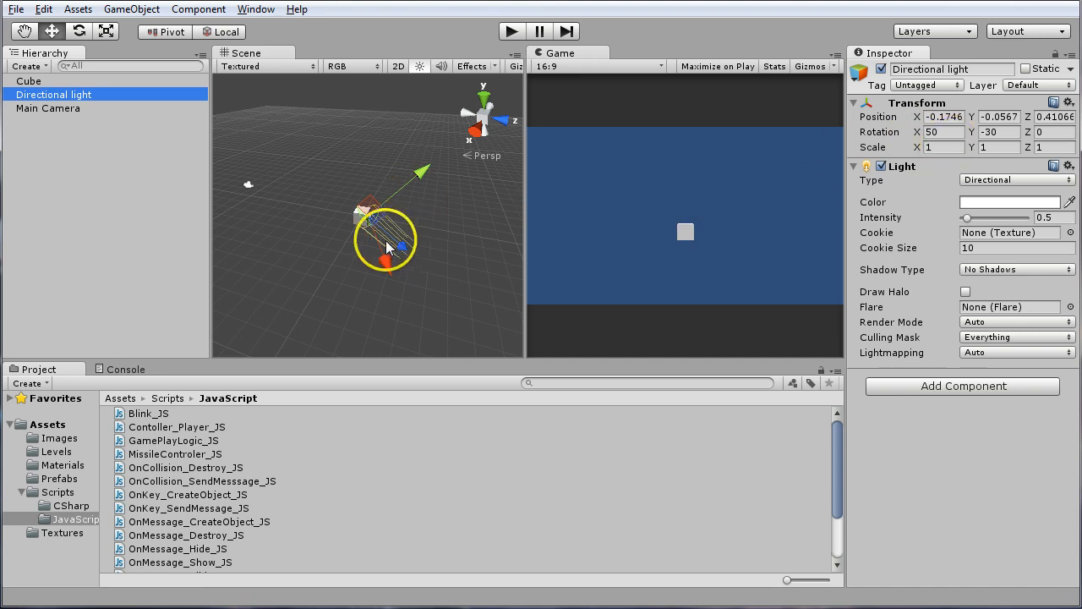
key(alt)
alt+drag(339, 244, 403, 269)
drag(372, 212, 446, 138)
alt+drag(374, 253, 370, 269)
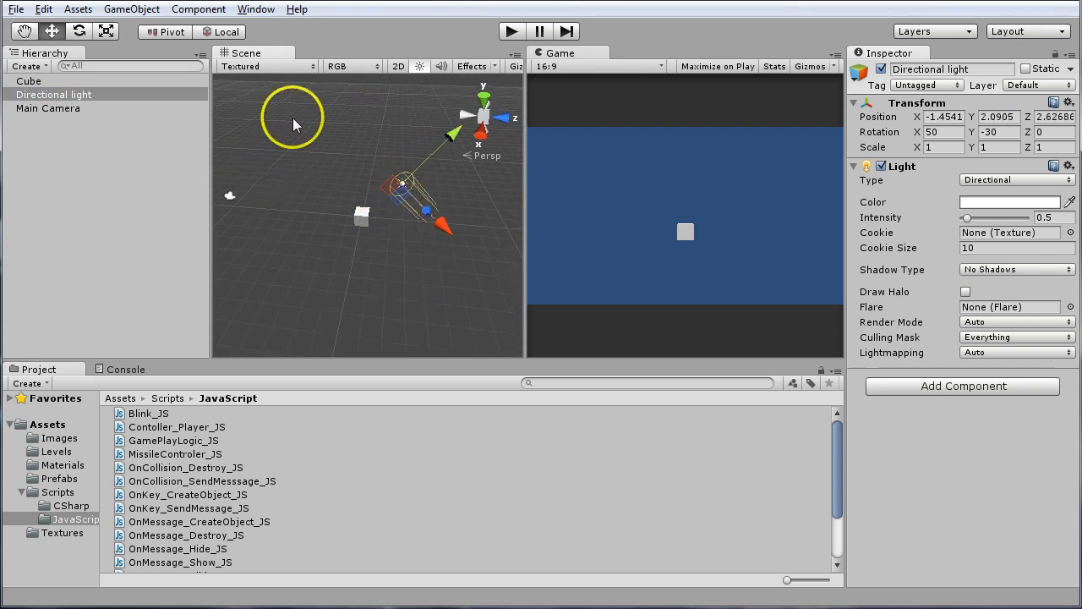
Compare the directional light's transform handles in global and local orientation, ending with local
click(208, 35)
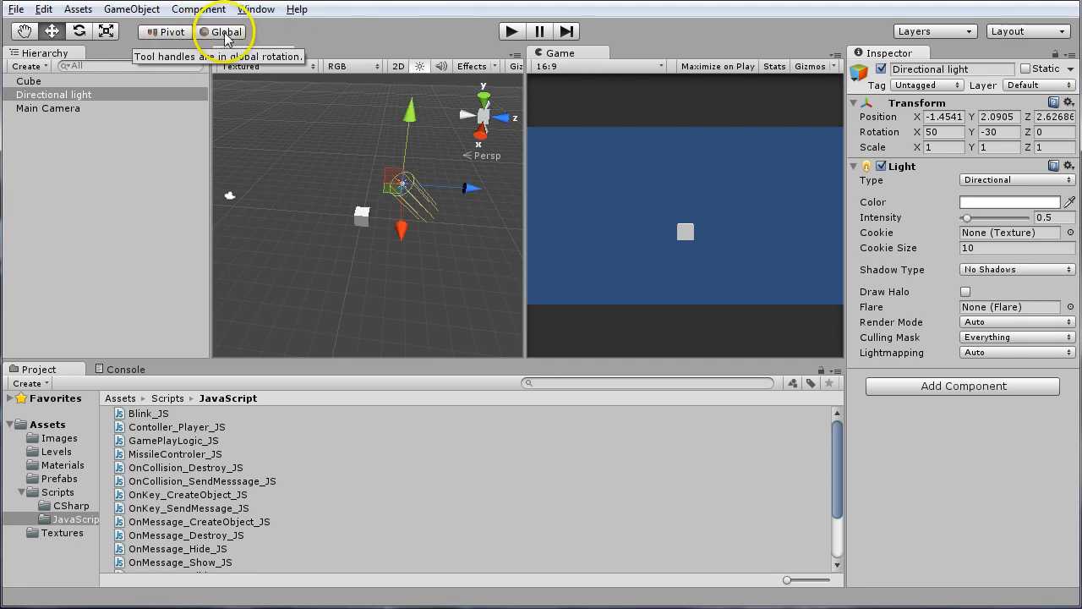
click(224, 36)
click(225, 35)
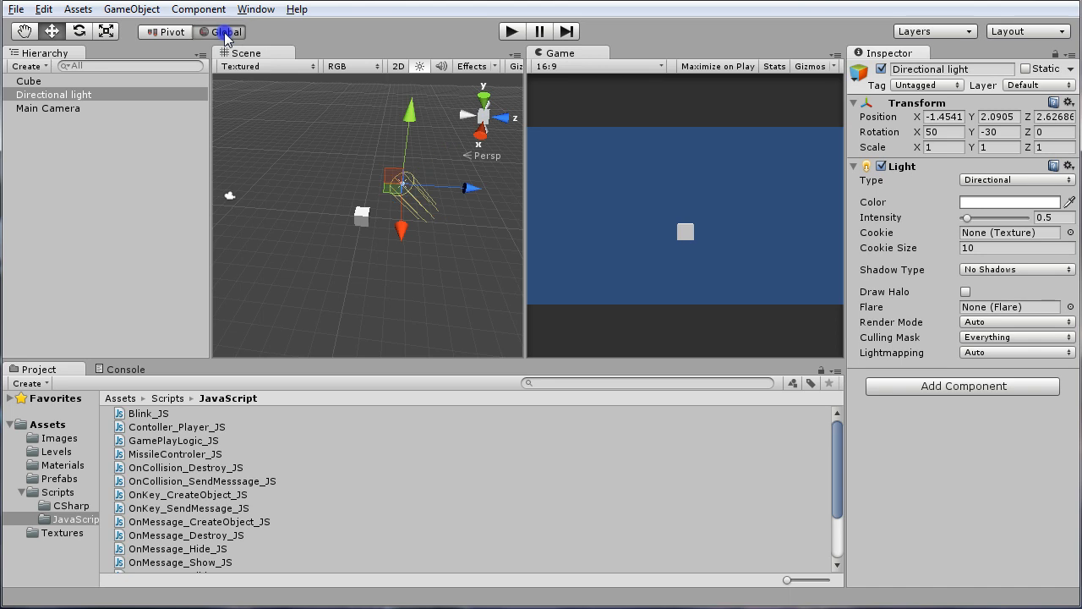
click(225, 33)
click(225, 32)
click(225, 36)
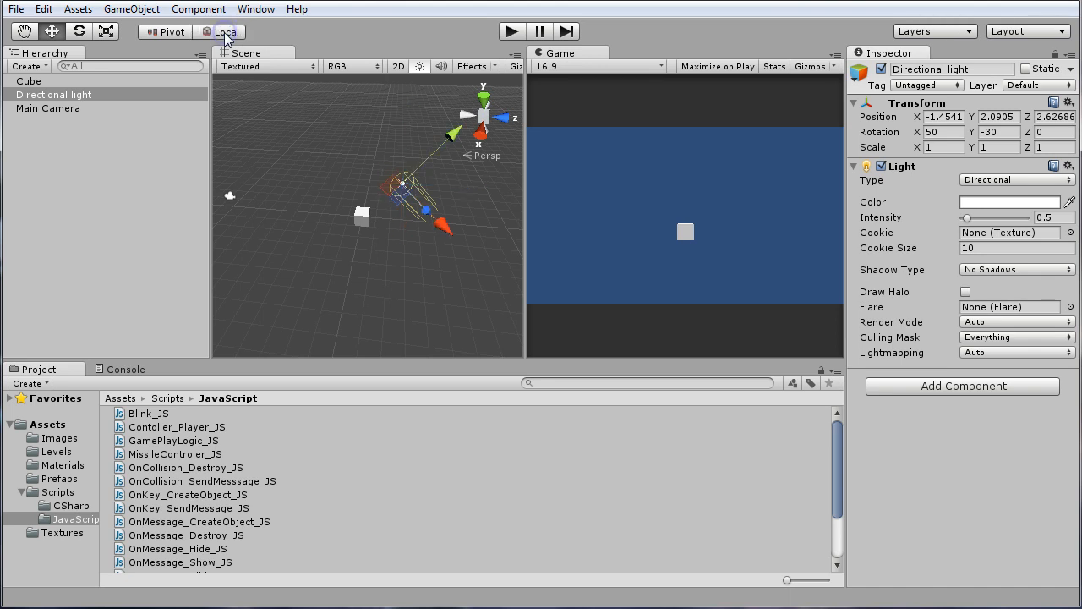
click(225, 36)
click(225, 36)
click(225, 35)
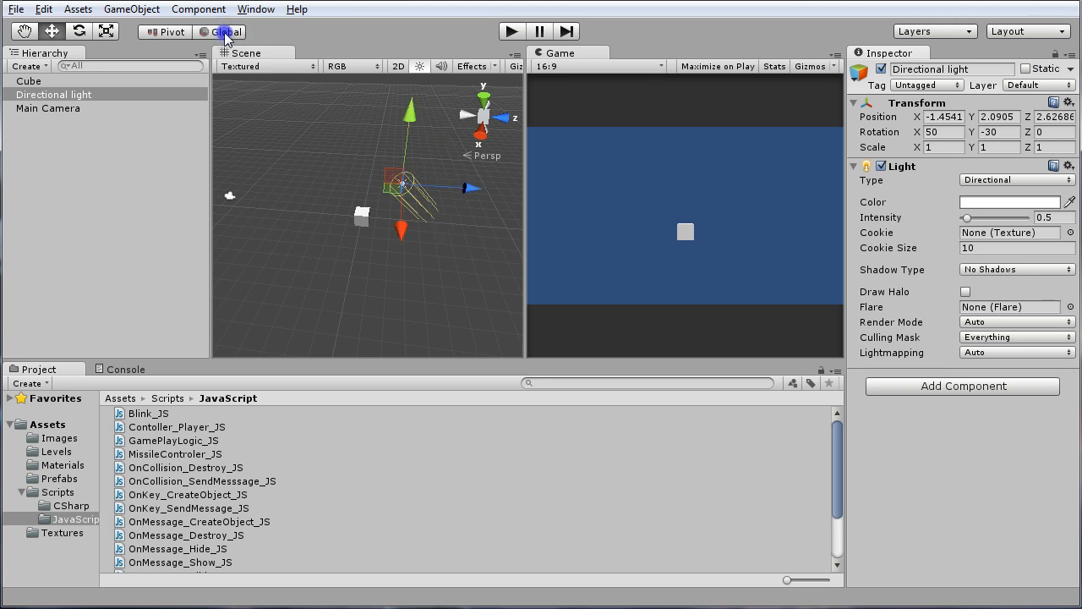
click(226, 35)
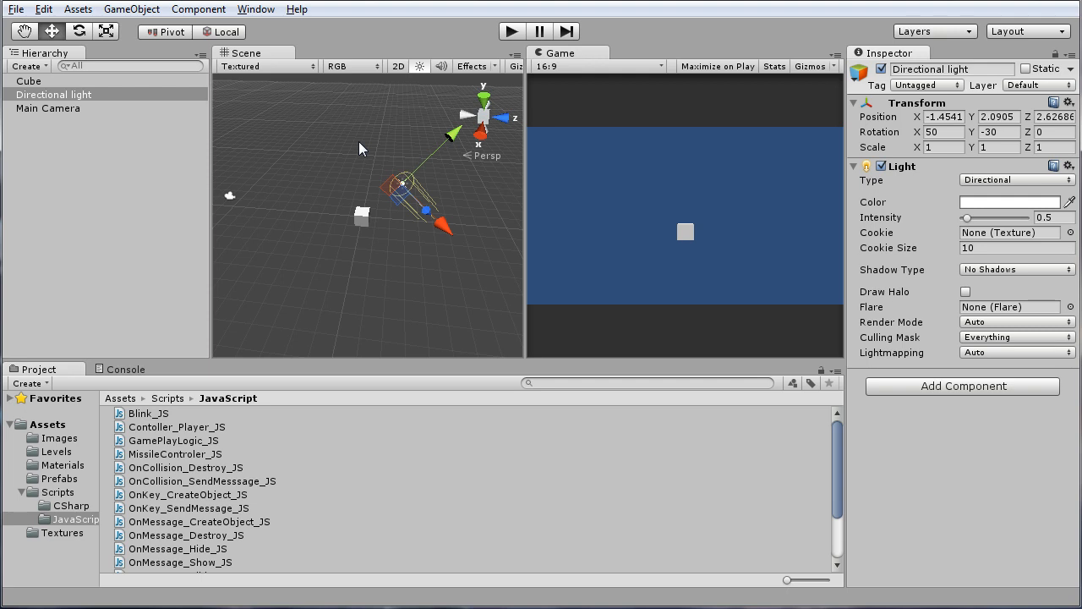
Rotate the directional light to about X 46.5, Y -58, Z -21.1, and keep the Rotate tool active
key(e)
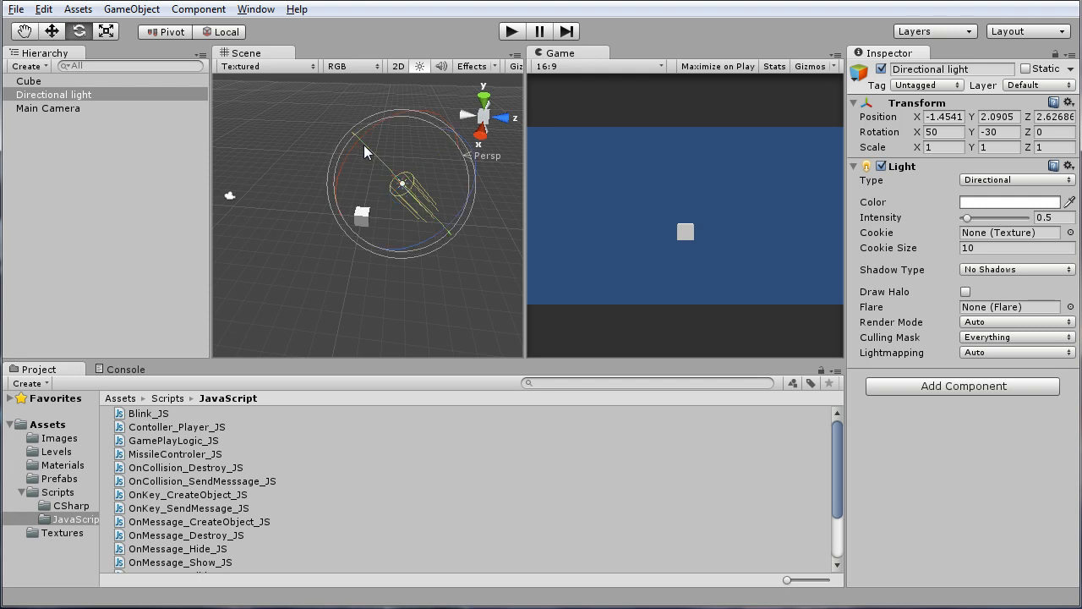
drag(363, 146, 392, 182)
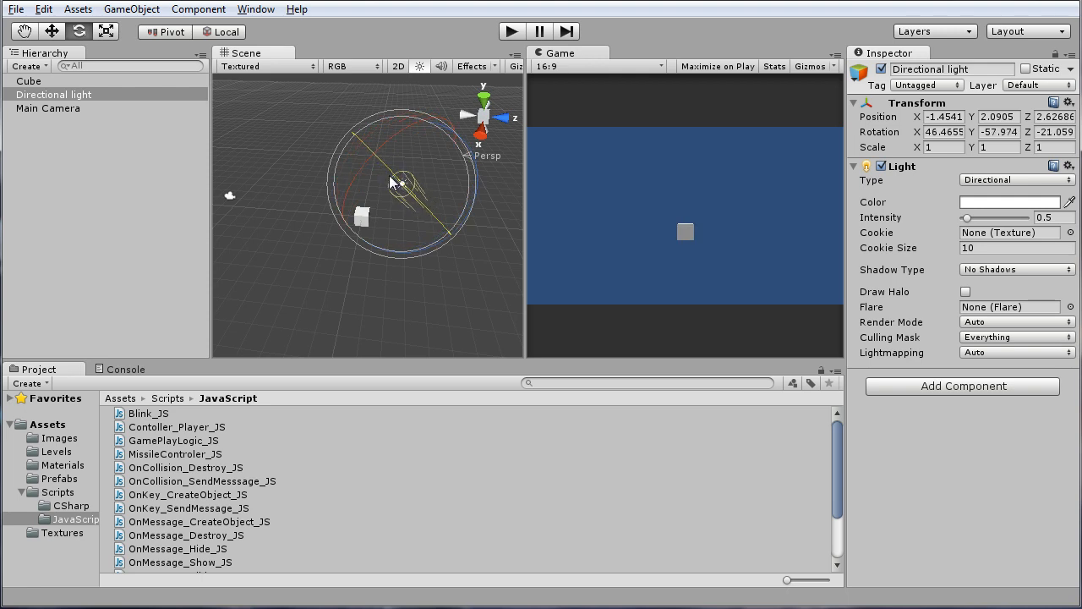
key(r)
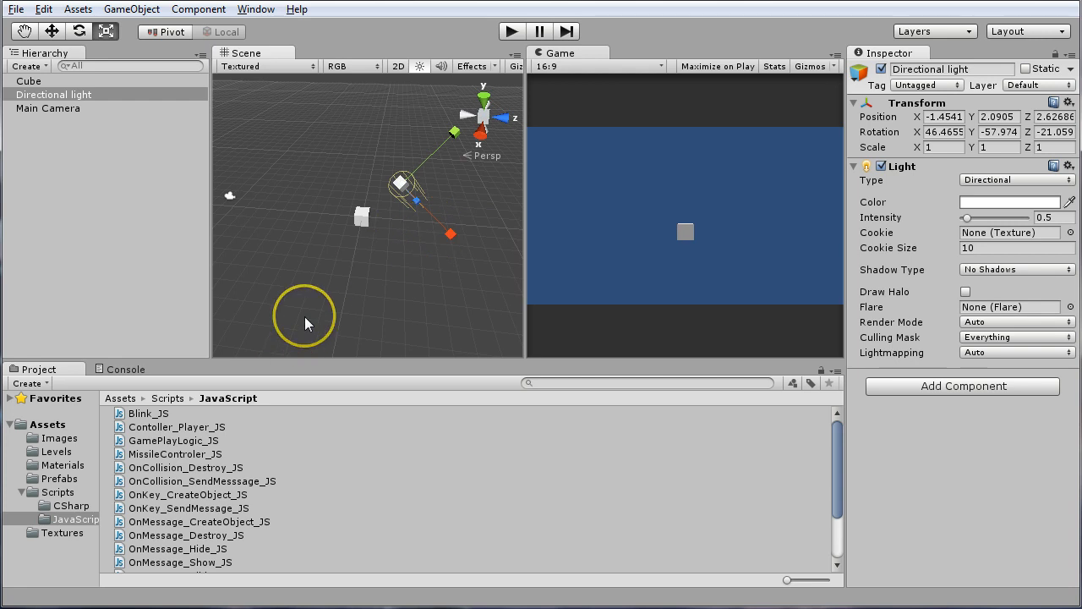
key(e)
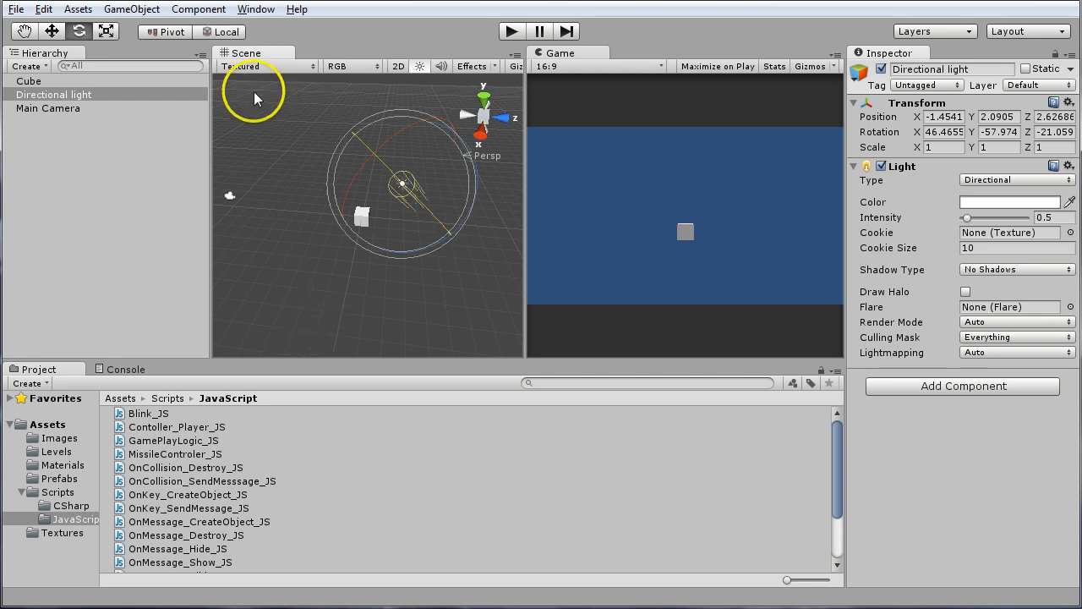
Switch the handles to global orientation and rotate the directional light to about X 49.5, Y -129.3, Z -18.1
click(226, 35)
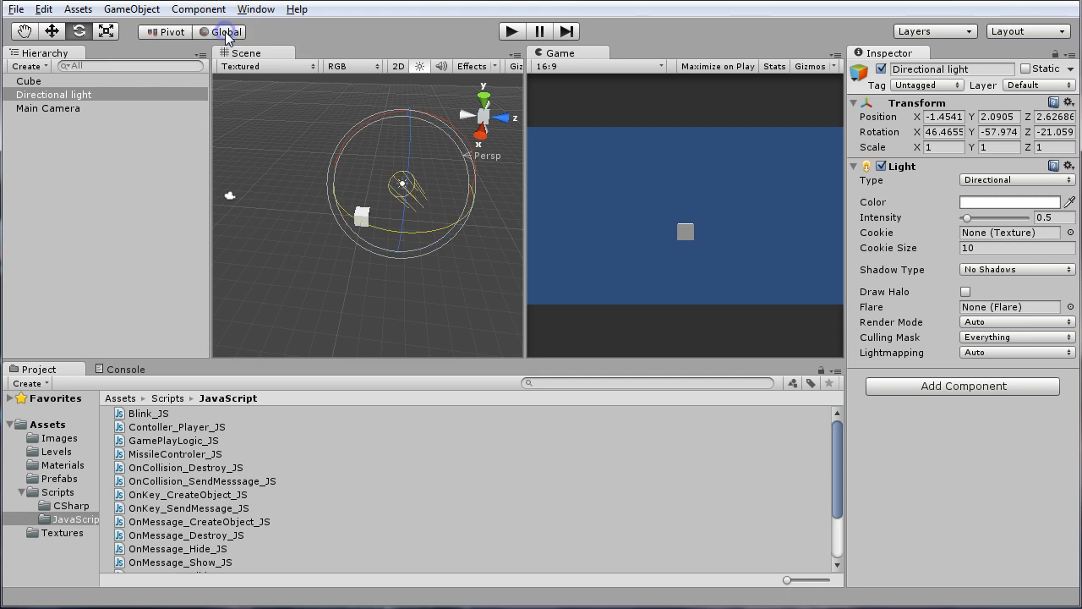
click(227, 34)
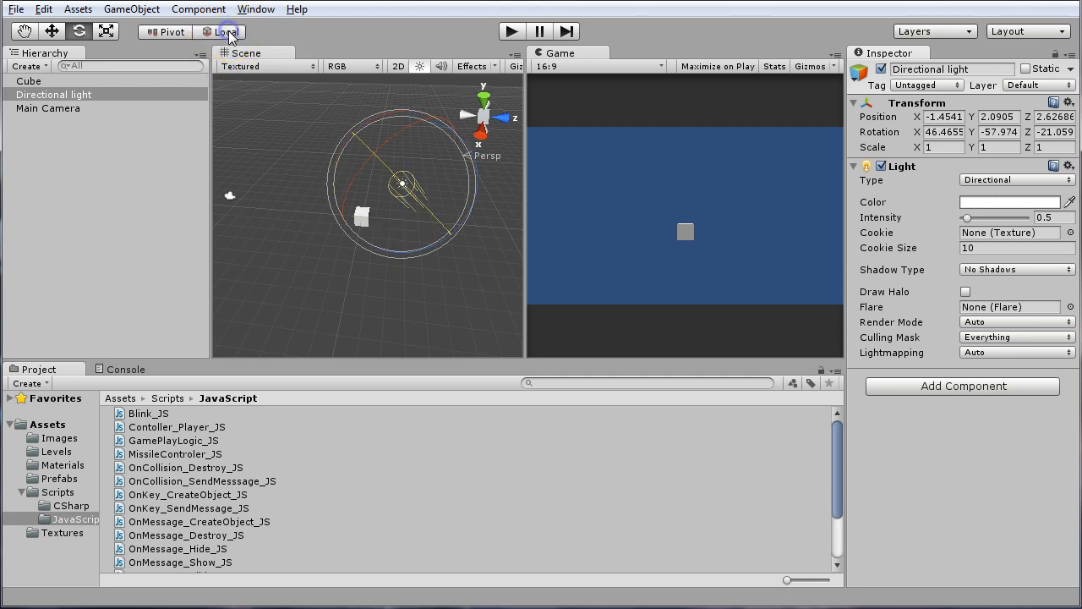
click(228, 35)
drag(372, 220, 504, 231)
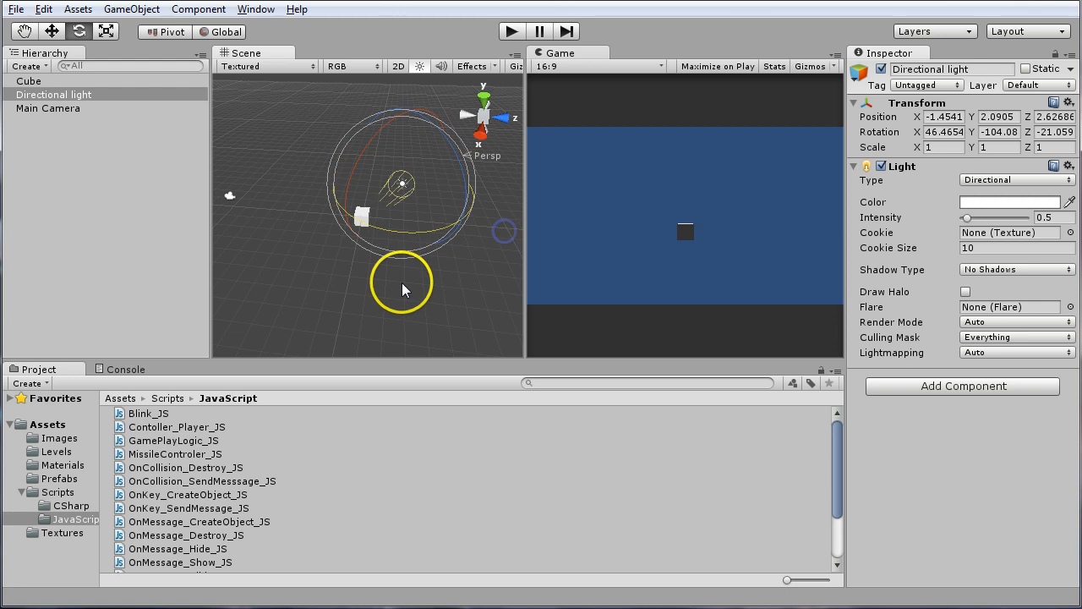
scroll(365, 273, up, 10)
alt+drag(368, 272, 324, 293)
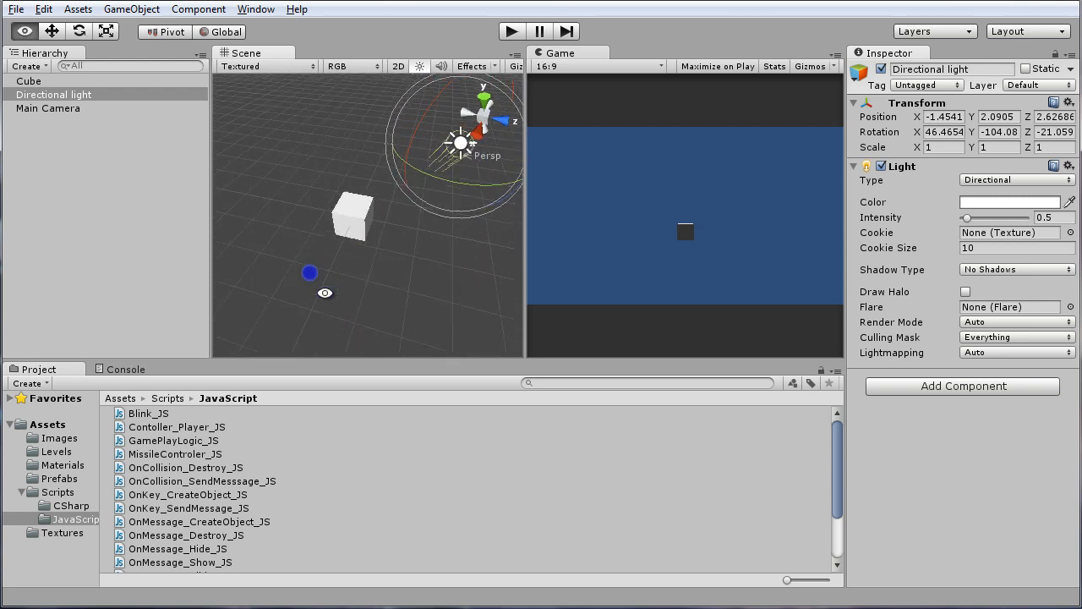
middle_drag(405, 257, 357, 318)
mouse_move(358, 317)
alt+mouse_down()
mouse_move(306, 255)
mouse_move(315, 236)
mouse_move(426, 247)
mouse_move(411, 234)
mouse_move(362, 234)
mouse_move(471, 211)
mouse_move(332, 230)
mouse_move(522, 198)
mouse_move(457, 206)
mouse_move(473, 203)
mouse_move(454, 166)
mouse_move(447, 183)
mouse_move(443, 172)
alt+mouse_up()
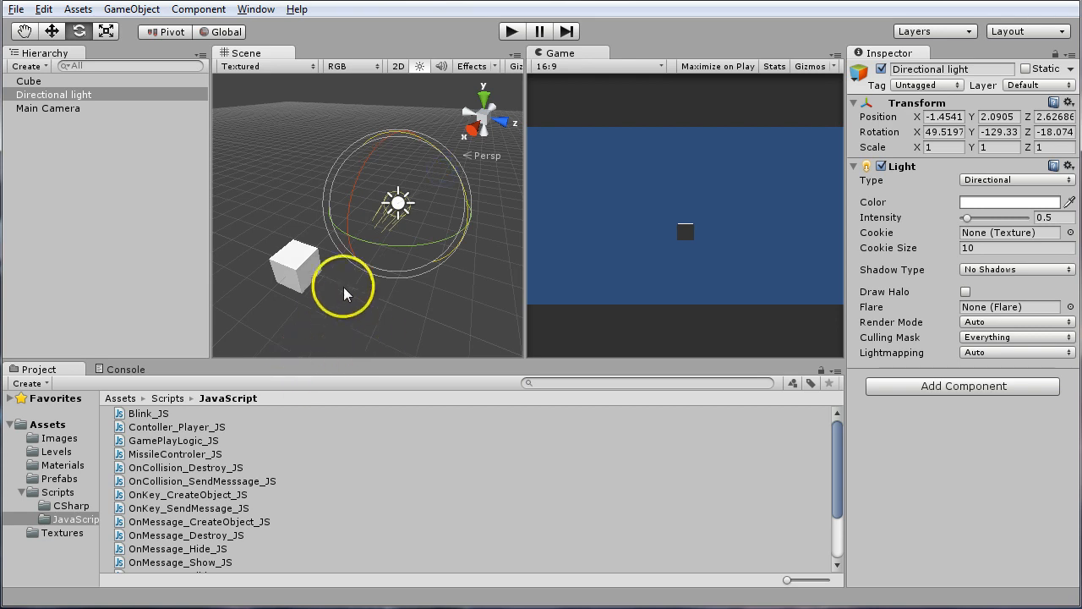
Move the directional light along the global Z axis, far away from the cube, to about Z 18.08
scroll(344, 287, down, 5)
alt+drag(322, 306, 374, 272)
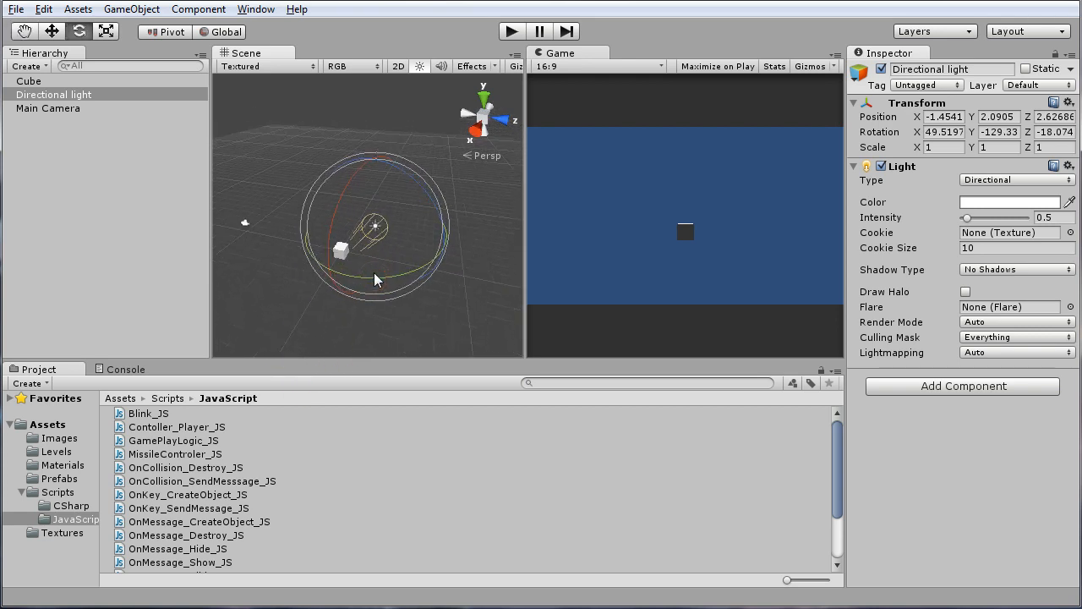
key(w)
click(436, 240)
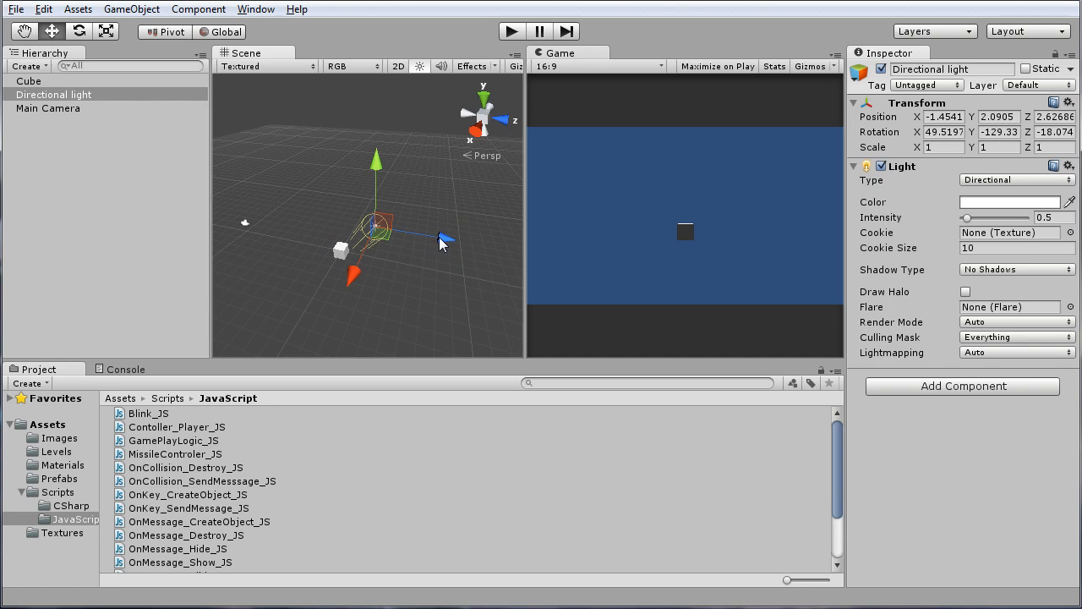
drag(440, 243, 613, 267)
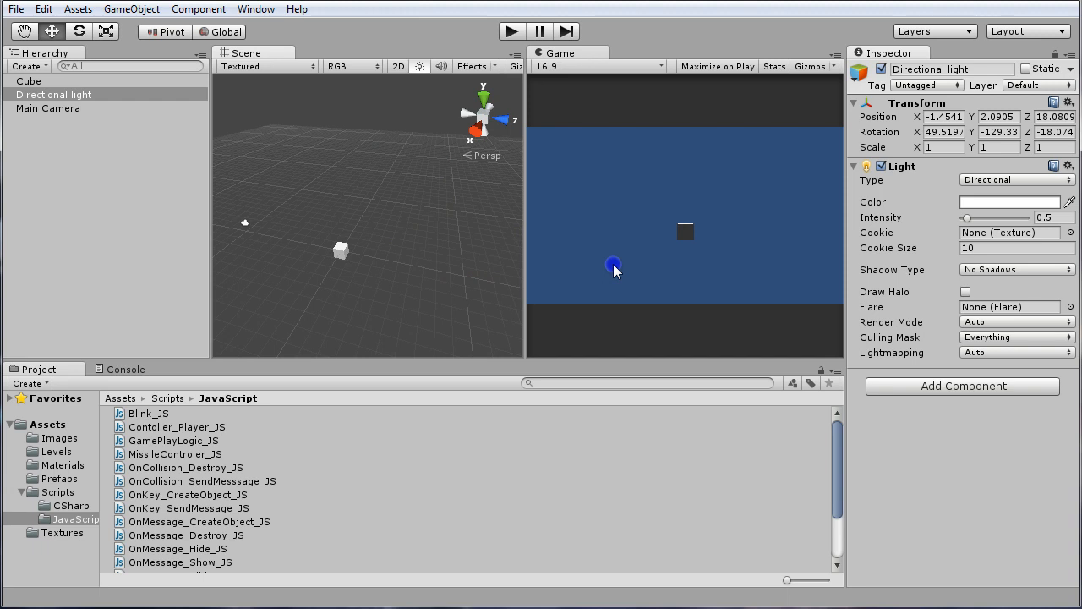
Add a second cube to the scene
alt+drag(296, 228, 368, 270)
alt+scroll(373, 226, up, 3)
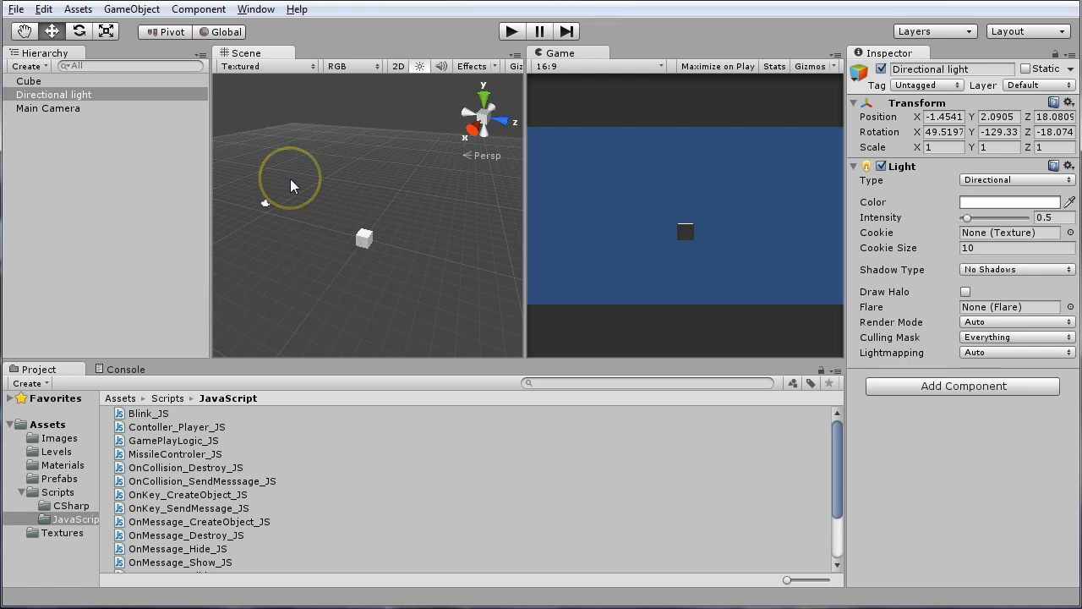
click(136, 12)
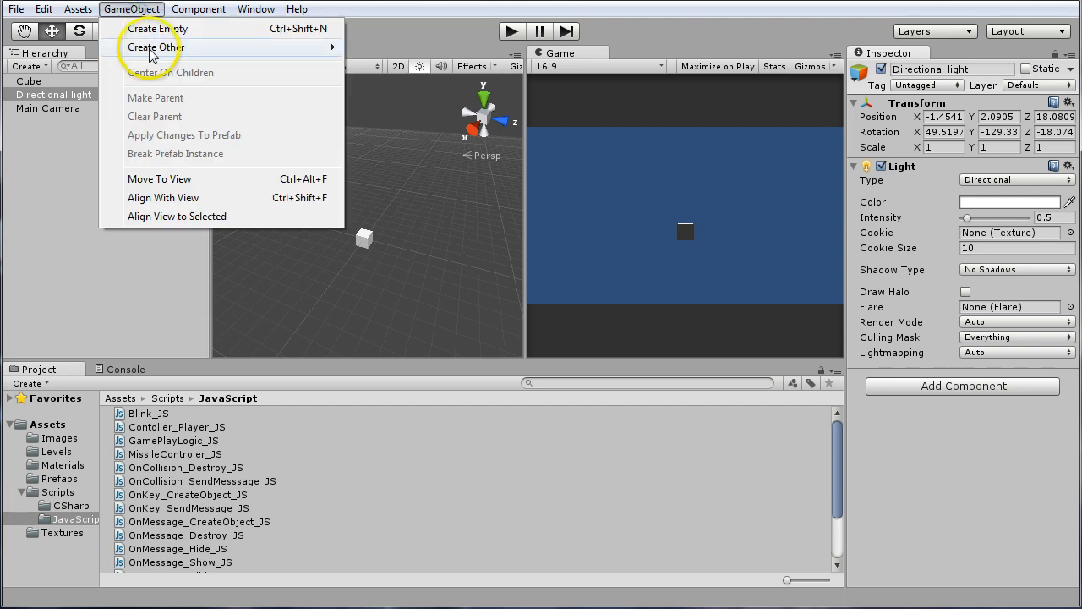
mouse_move(142, 48)
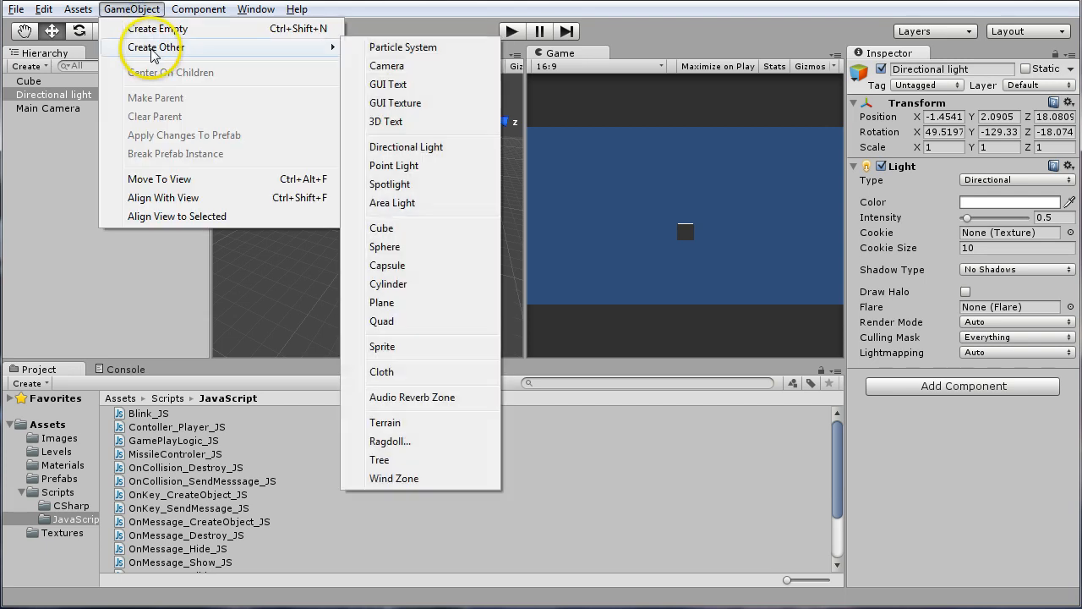
click(405, 229)
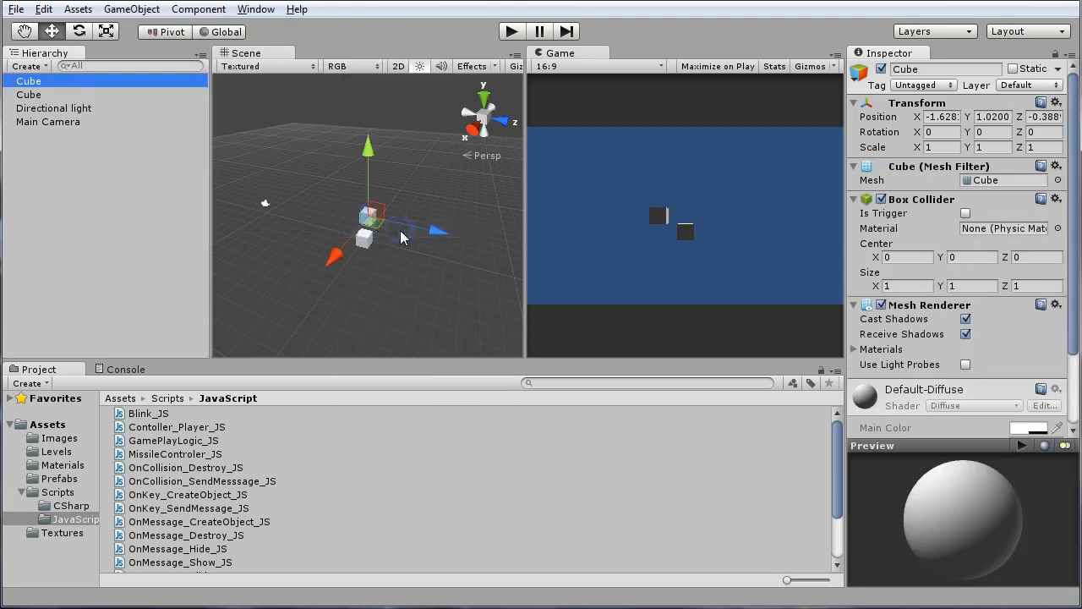
Place the new cube at the origin with position X 0, Y 0, Z 0
click(939, 117)
text(0)
click(993, 117)
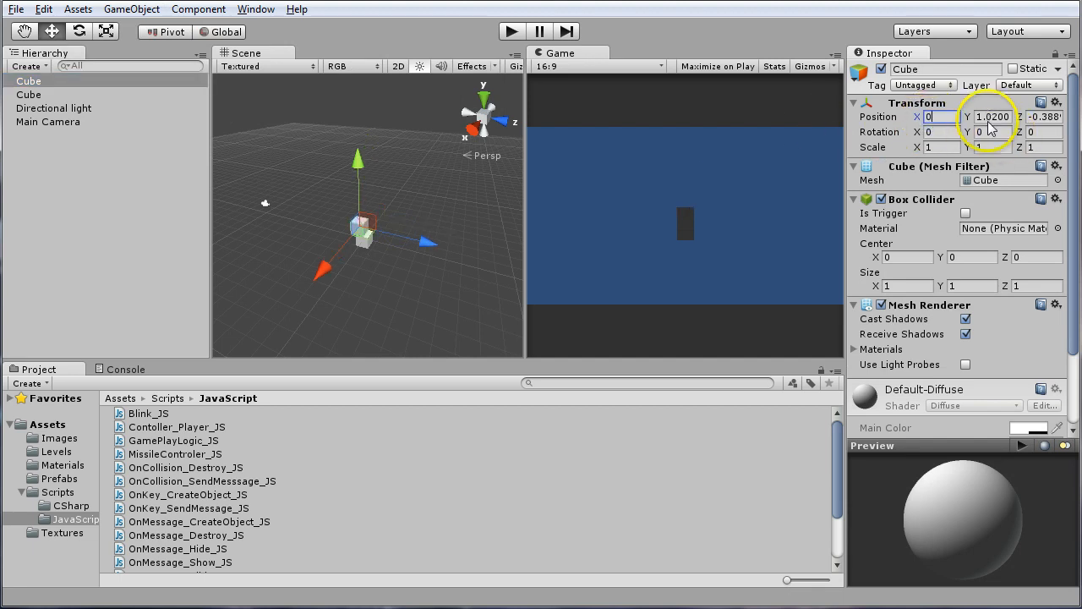
text(0)
click(1042, 116)
text(0)
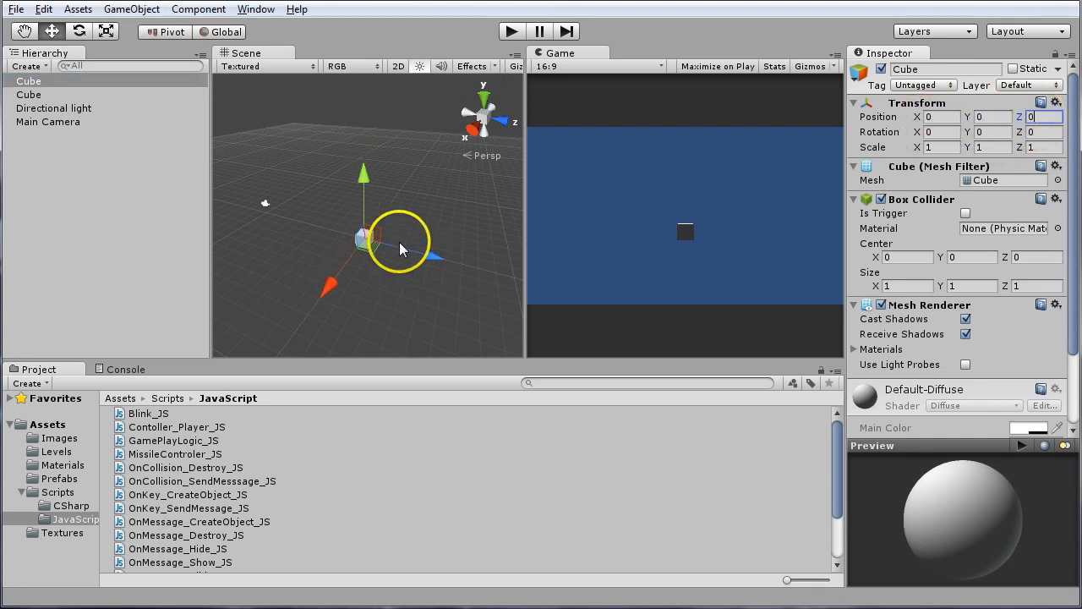
Stretch the new cube into a wide floor slab by setting its scale to 30 in X and 30 in Z
click(945, 149)
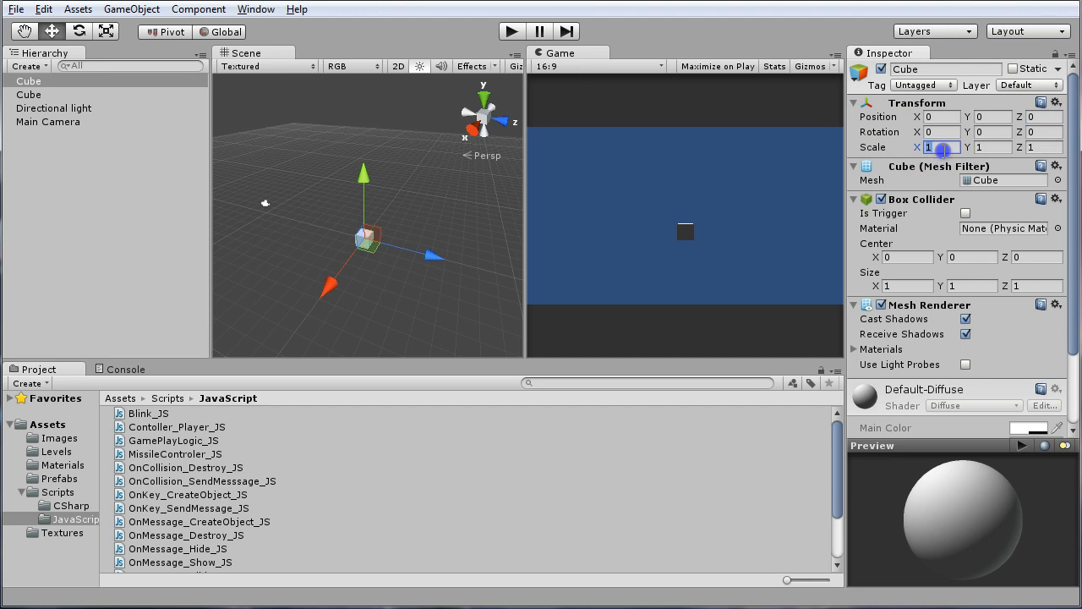
click(953, 147)
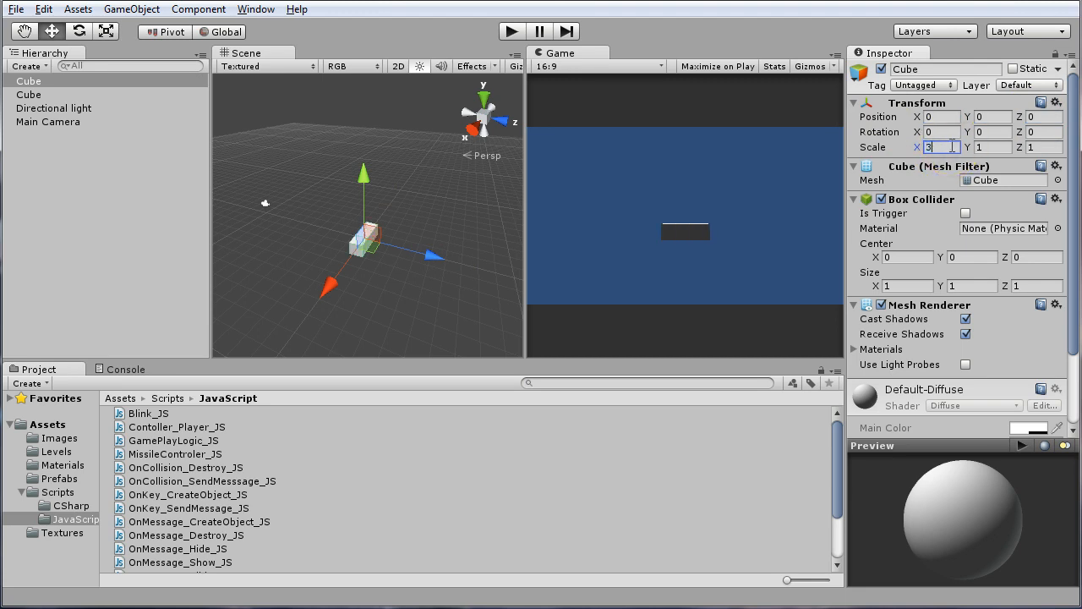
text(30)
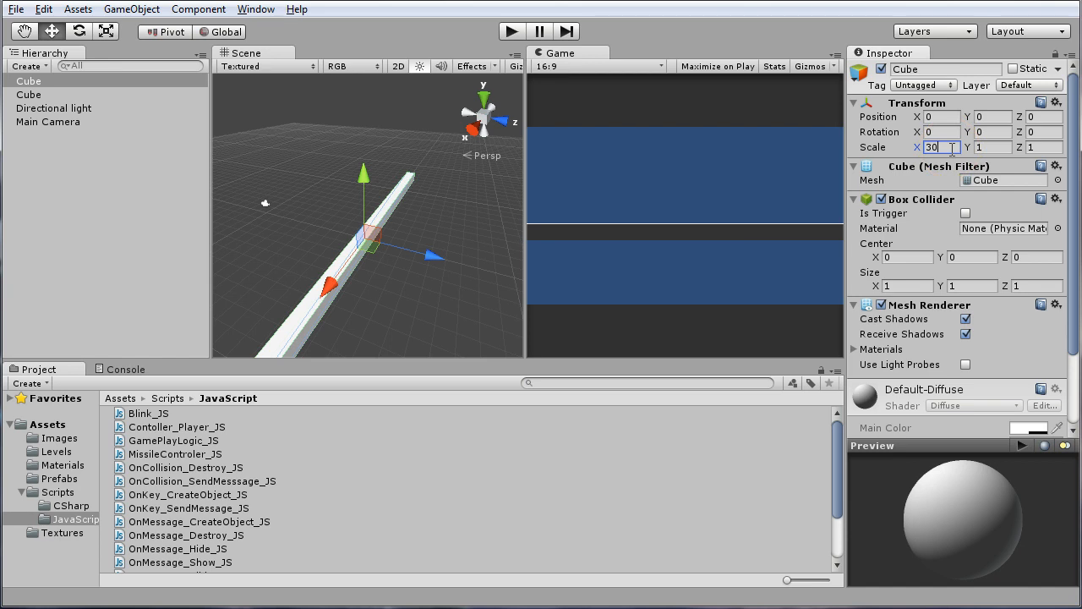
click(1042, 146)
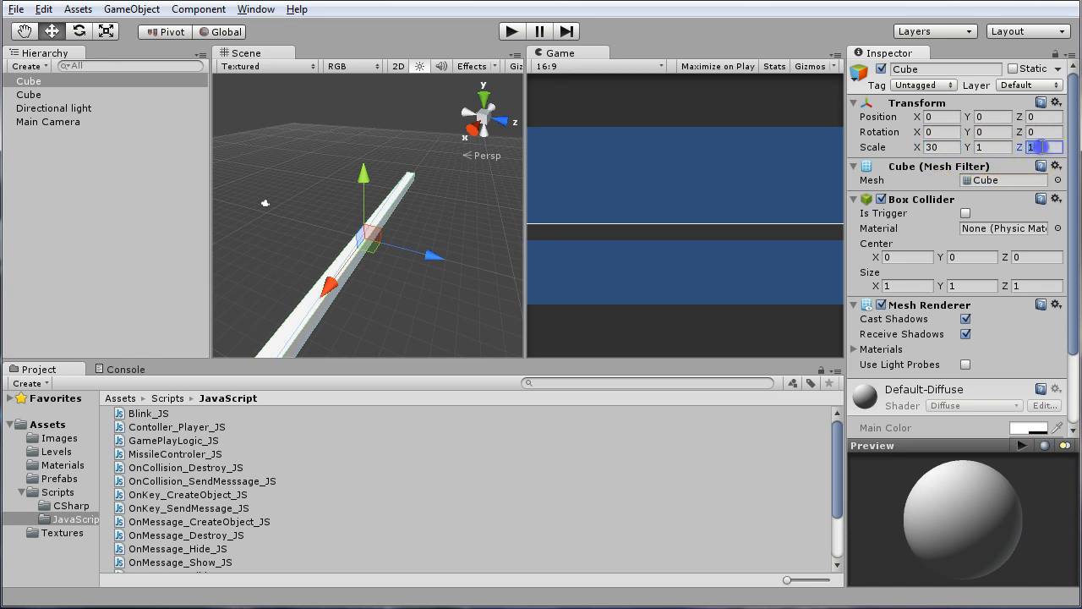
text(30)
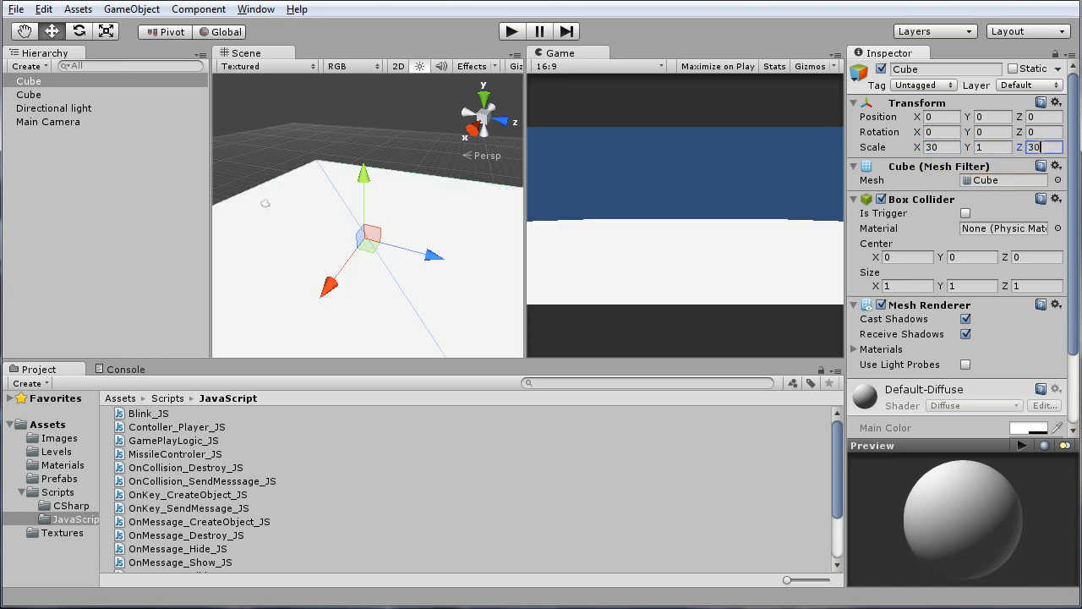
click(1029, 146)
Lower the floor slab beneath the original cube by setting its Y position to -1
click(985, 117)
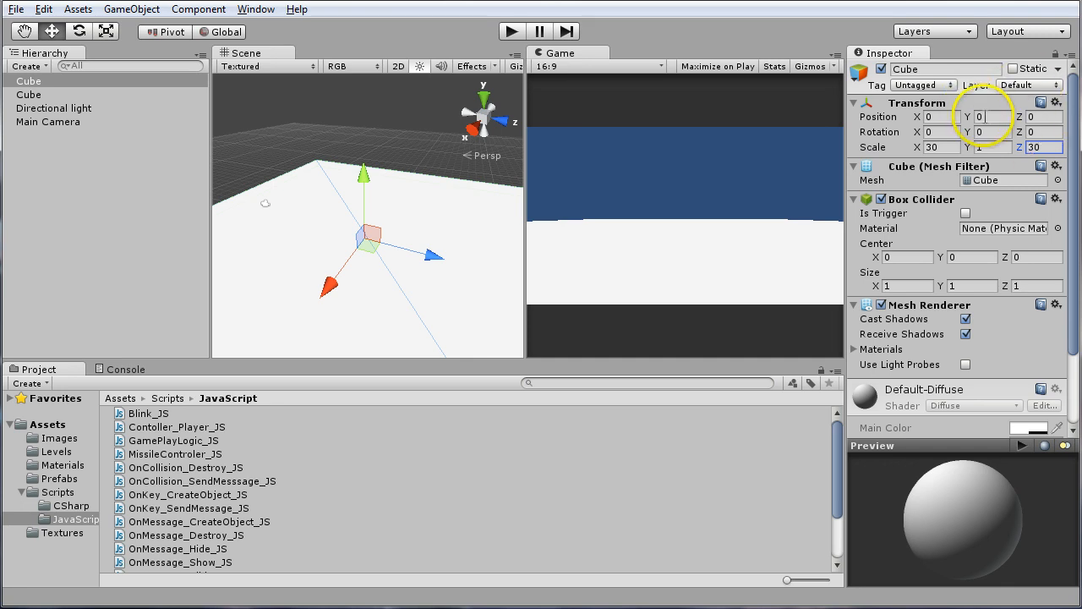
double_click(988, 116)
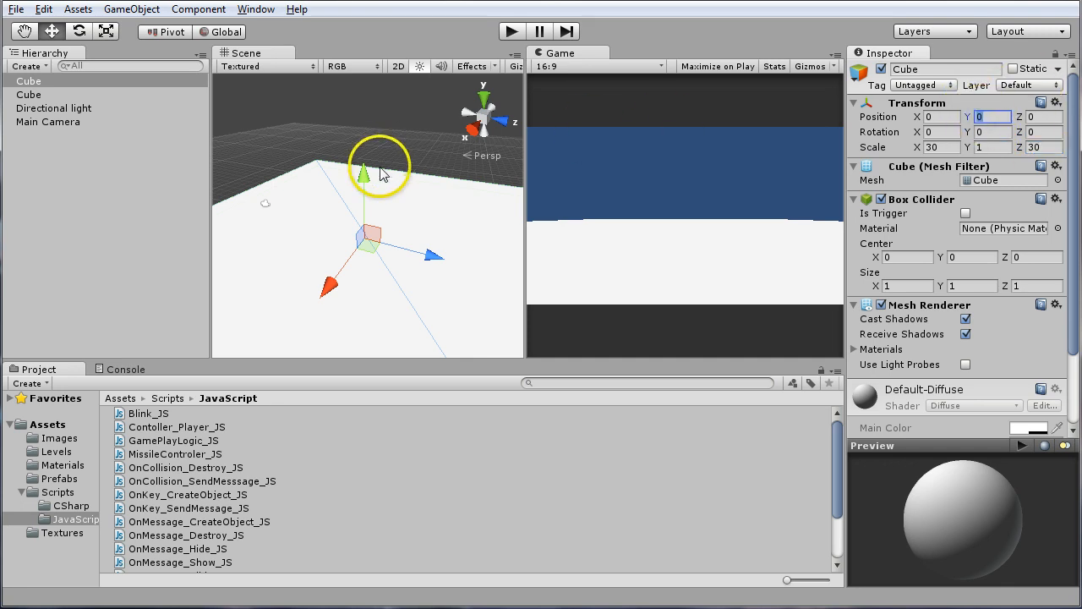
mouse_move(341, 203)
alt+mouse_down()
mouse_move(402, 189)
mouse_move(406, 208)
mouse_move(394, 161)
mouse_move(363, 232)
mouse_move(351, 200)
mouse_move(337, 221)
alt+mouse_up()
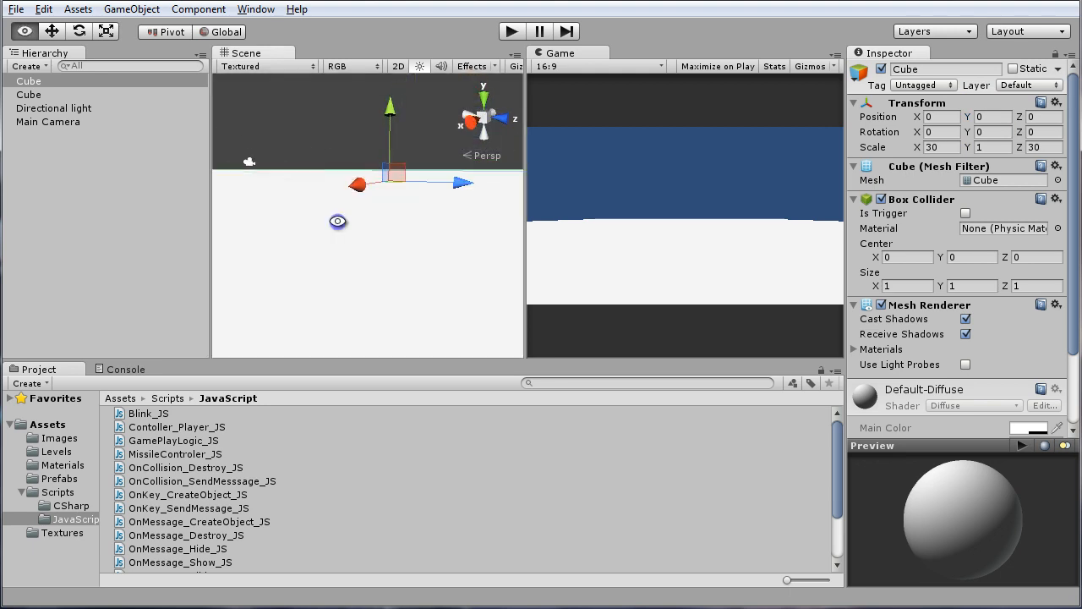
click(996, 104)
click(997, 103)
click(994, 117)
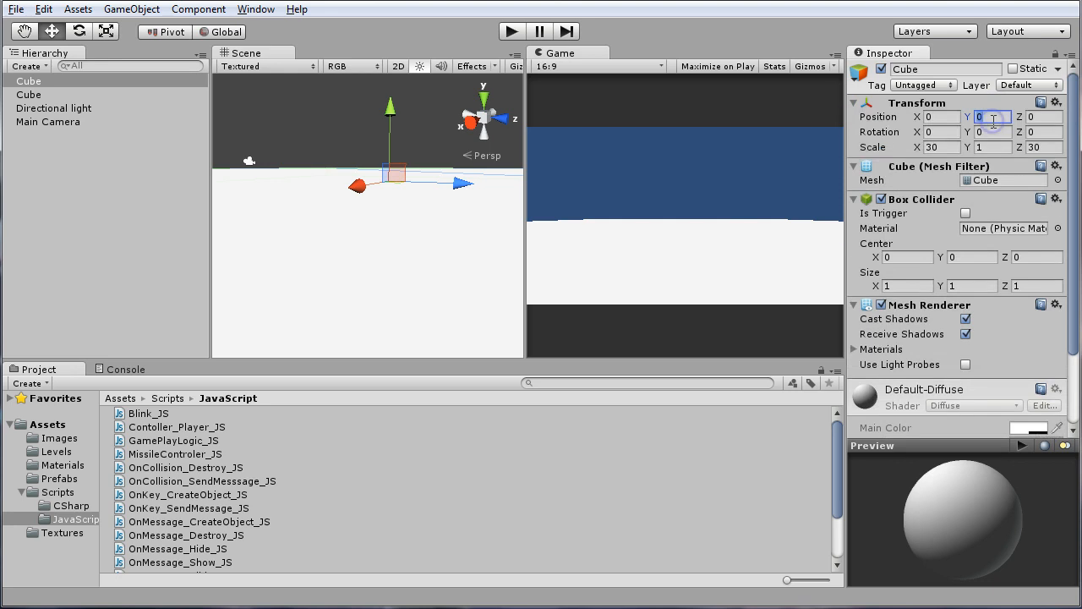
text(-1)
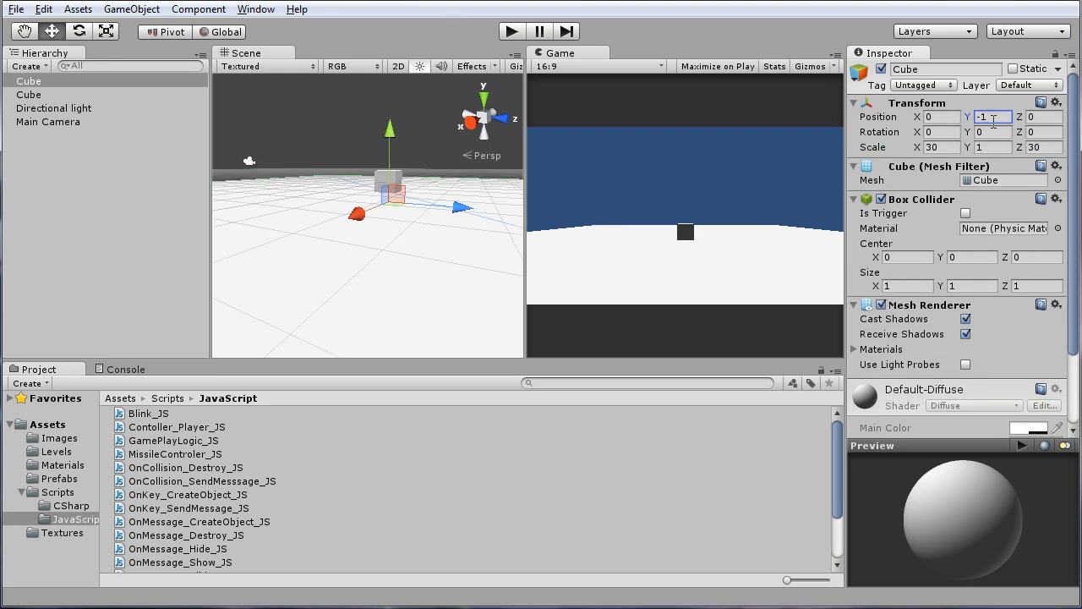
Examine the original cube and the floor slab beneath it from several angles in the Scene view
alt+drag(387, 230, 318, 274)
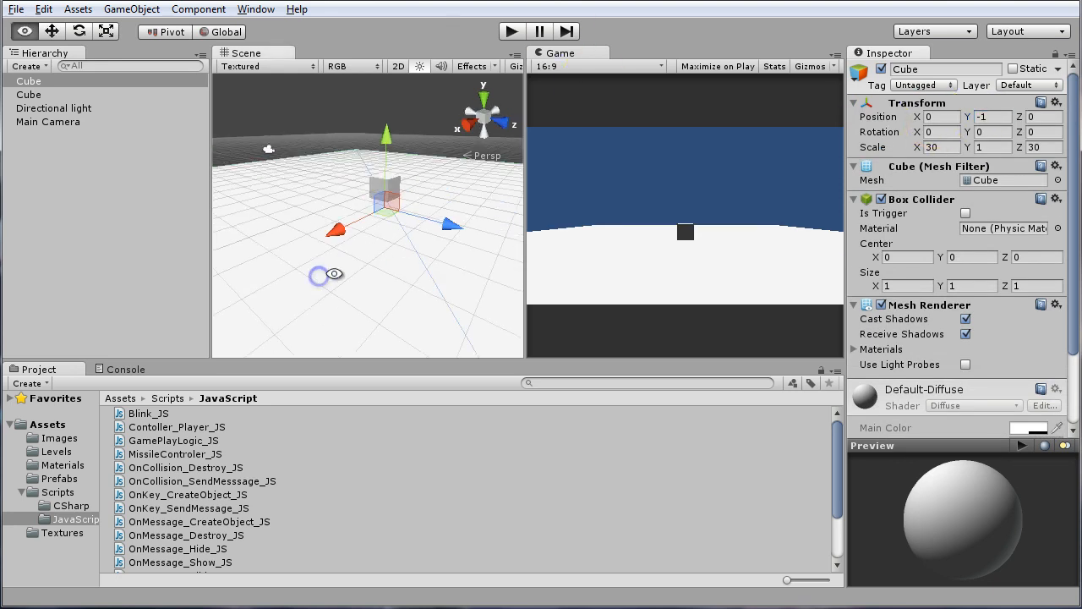
alt+drag(401, 251, 422, 194)
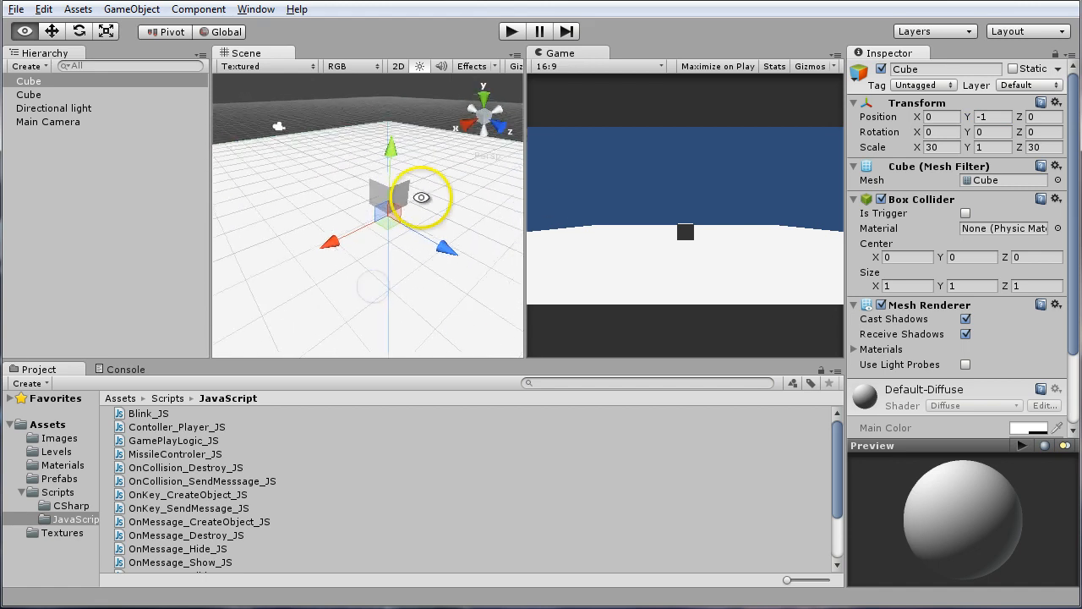
mouse_move(395, 291)
alt+mouse_down()
mouse_move(363, 310)
mouse_move(473, 292)
mouse_move(503, 258)
mouse_move(416, 240)
mouse_move(411, 217)
mouse_move(415, 247)
mouse_move(404, 210)
mouse_move(363, 259)
mouse_move(381, 299)
alt+mouse_up()
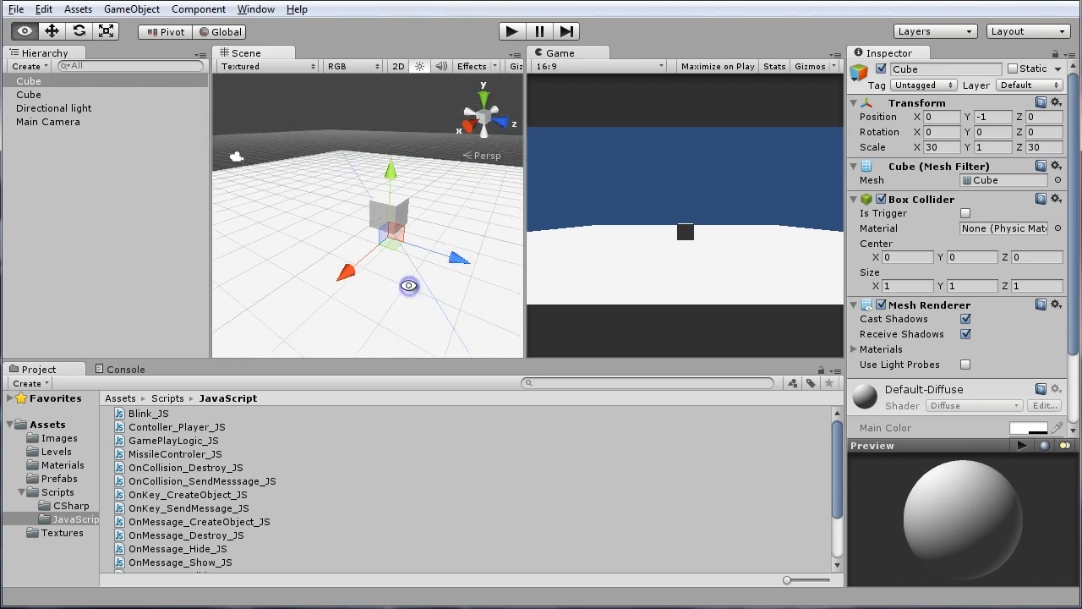
alt+drag(454, 220, 375, 269)
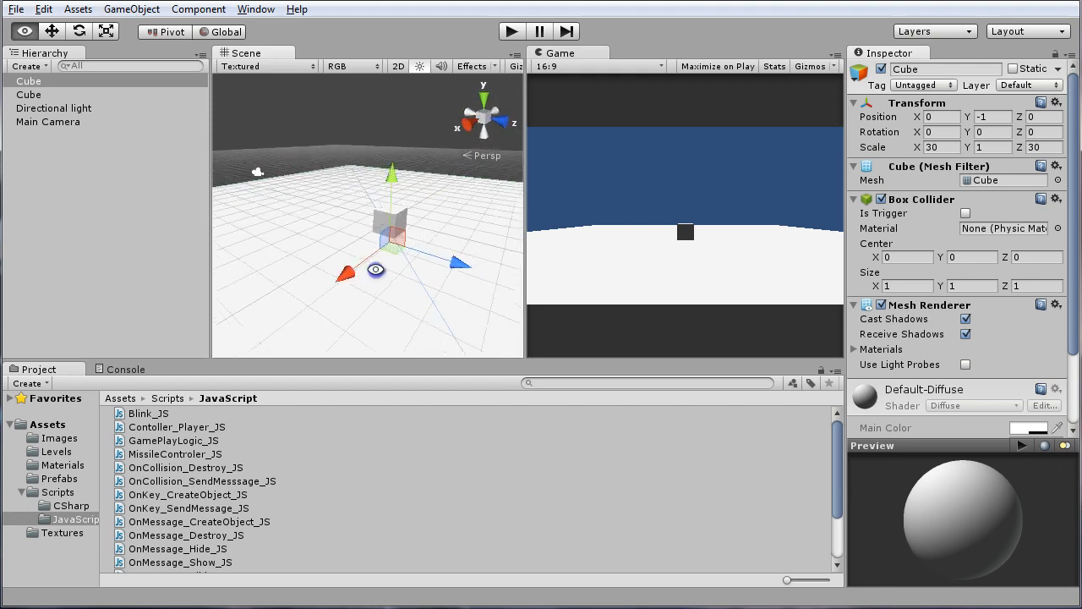
click(408, 213)
scroll(406, 308, down, 3)
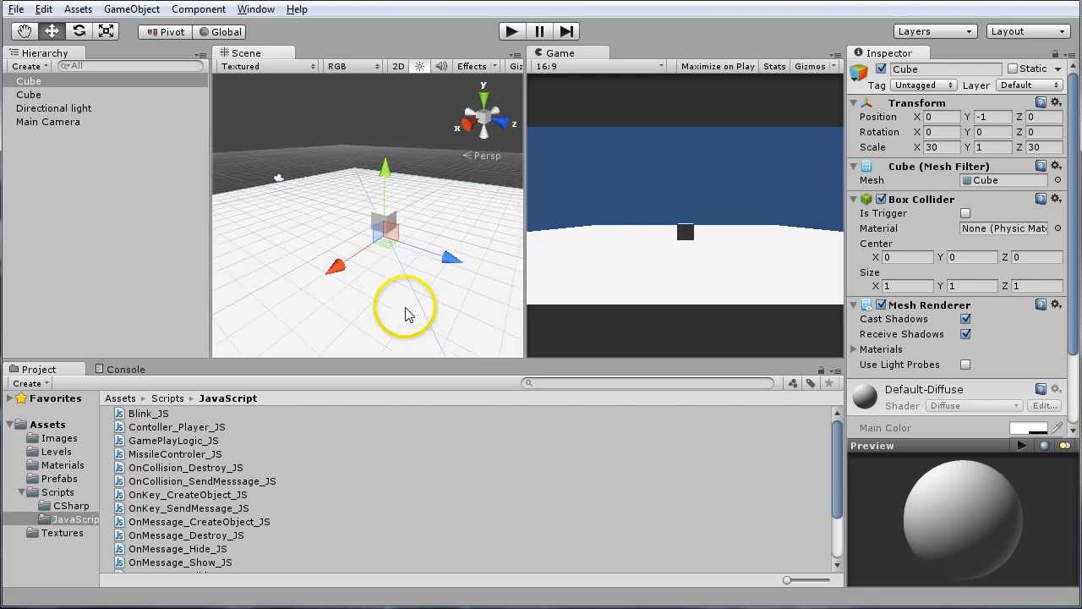
mouse_move(390, 301)
alt+mouse_down()
mouse_move(372, 310)
mouse_move(400, 299)
alt+mouse_up()
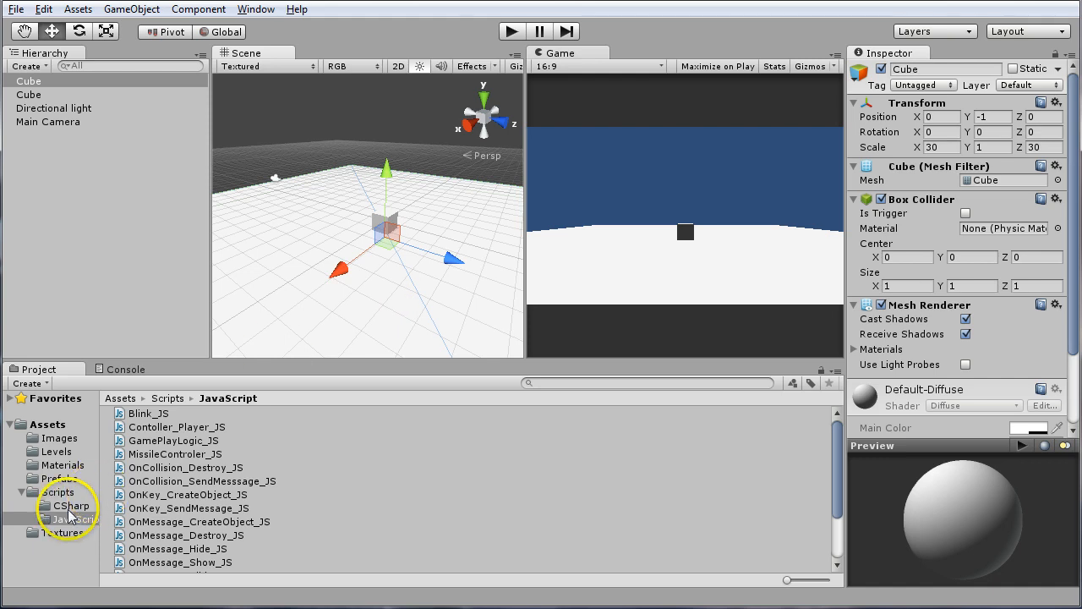
Open the Materials folder in the project assets
click(58, 466)
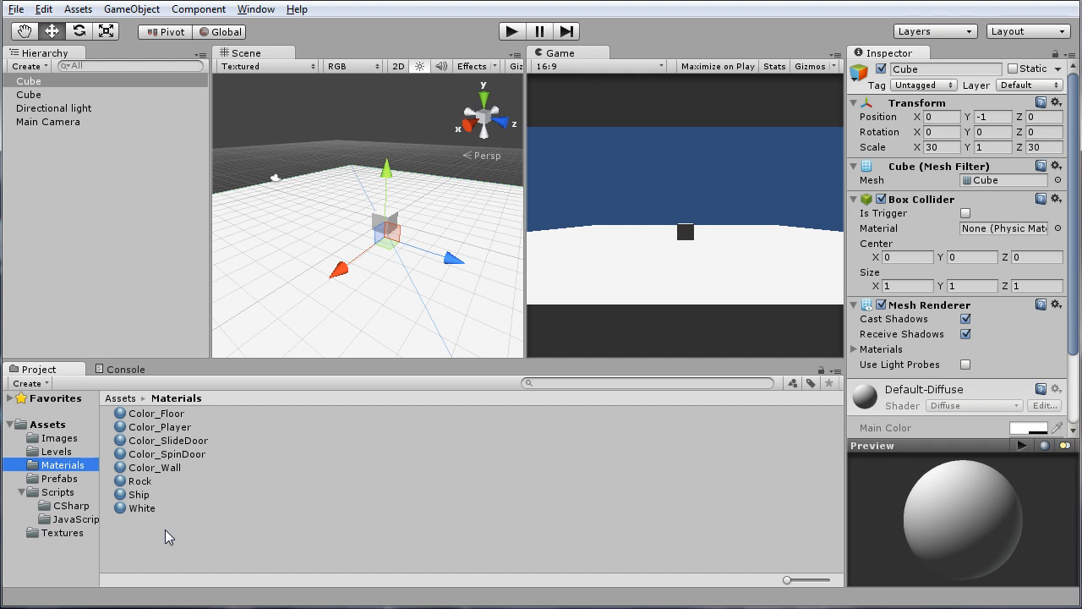
click(78, 9)
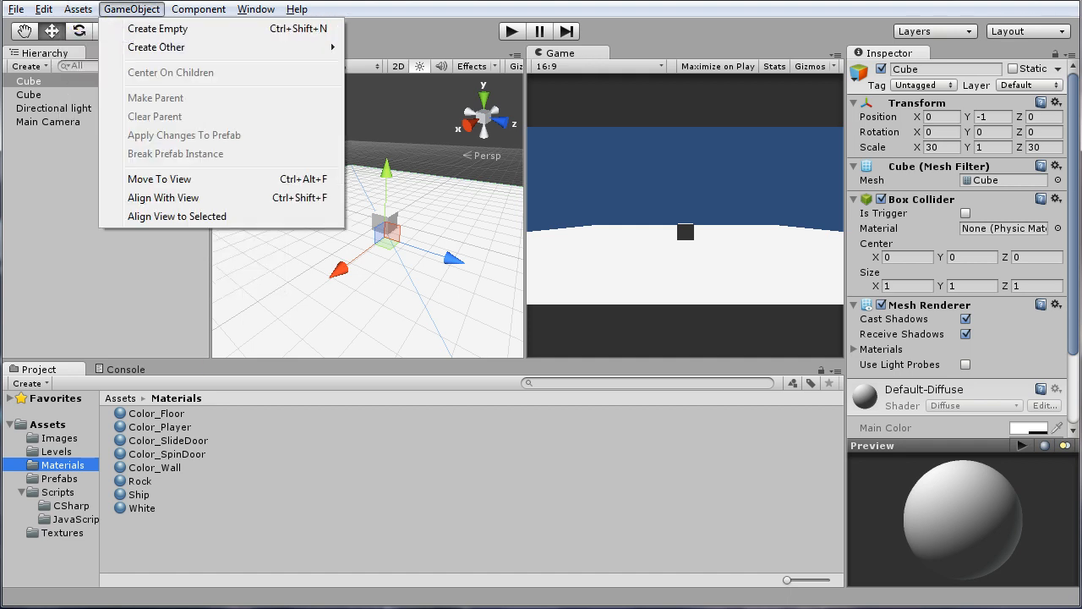
click(262, 317)
click(208, 314)
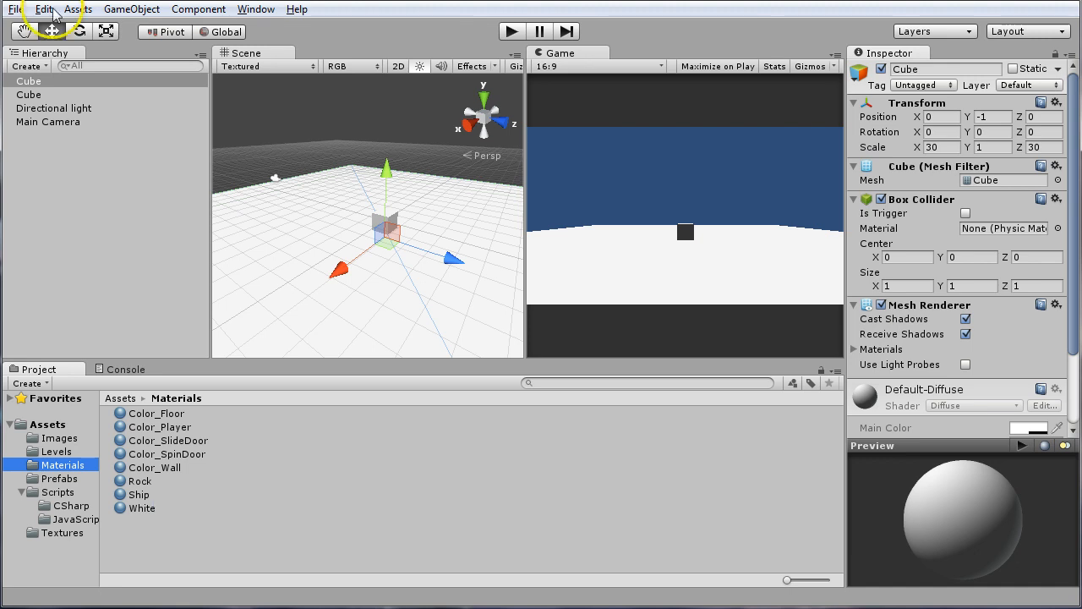
click(125, 10)
click(125, 12)
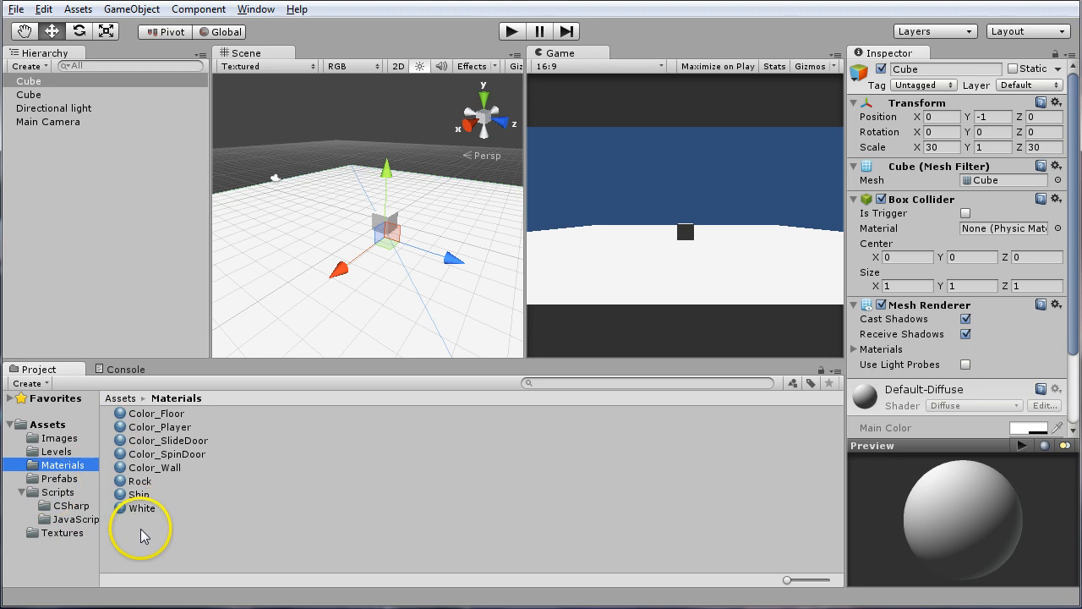
Create a new material in the Materials folder and name it Color_FloorDanger
right_click(68, 470)
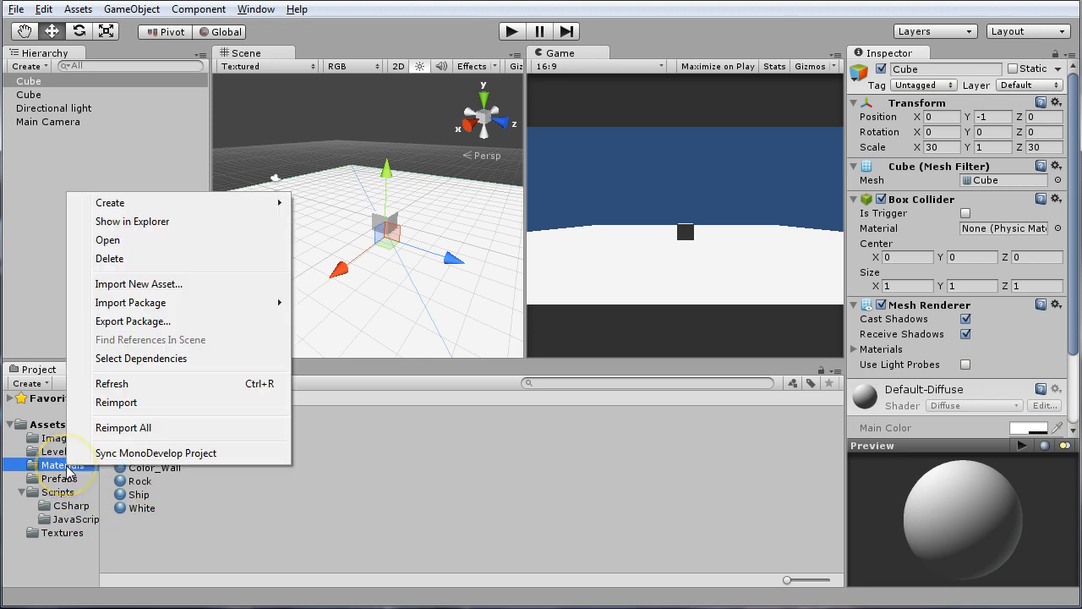
mouse_move(258, 206)
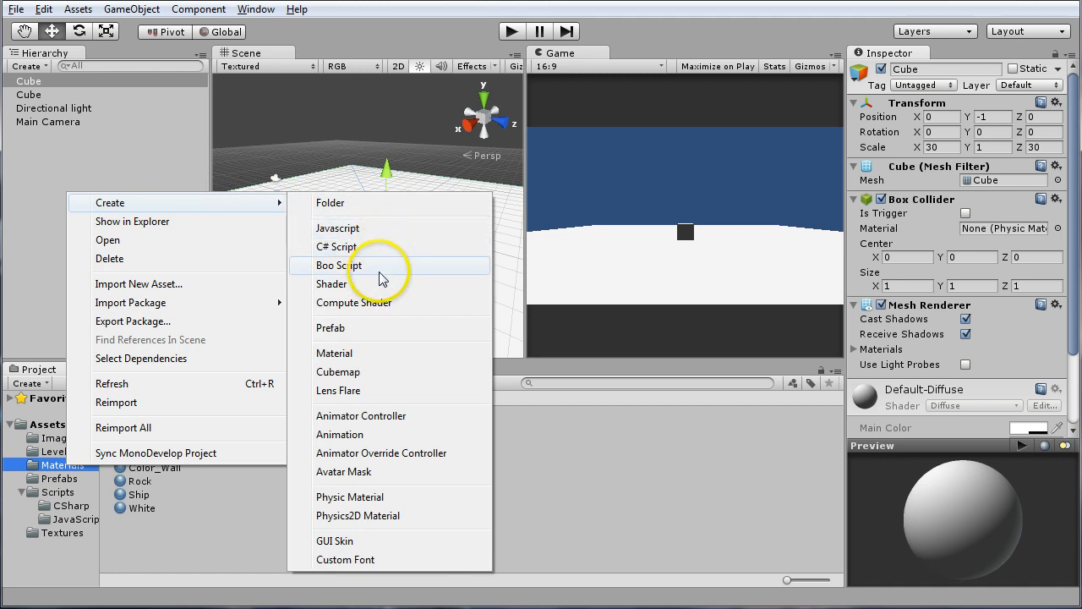
click(367, 353)
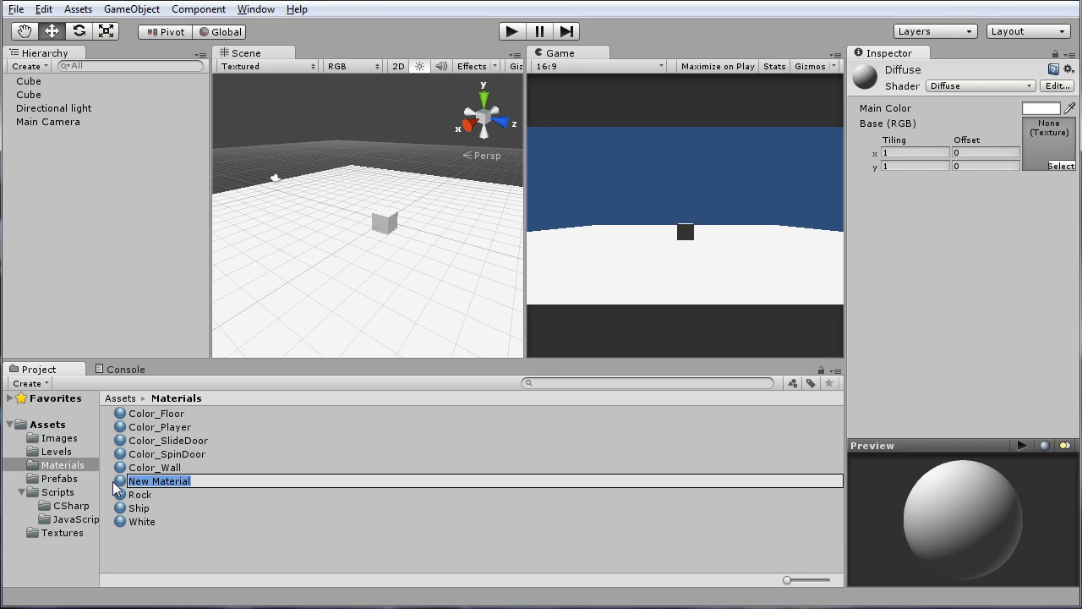
text(Color_)
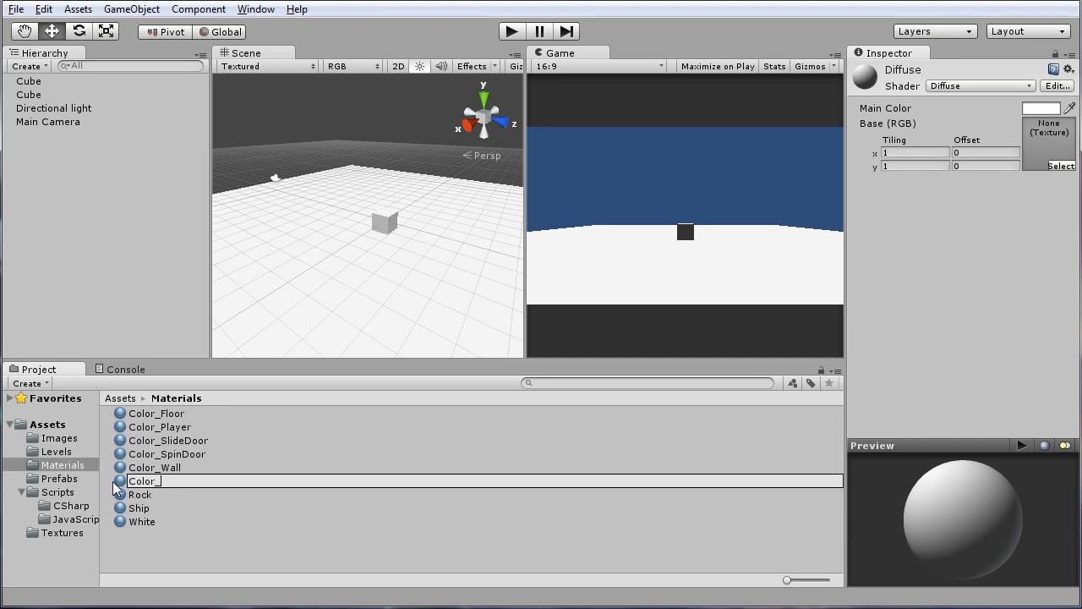
text(FloorDanger)
key(Return)
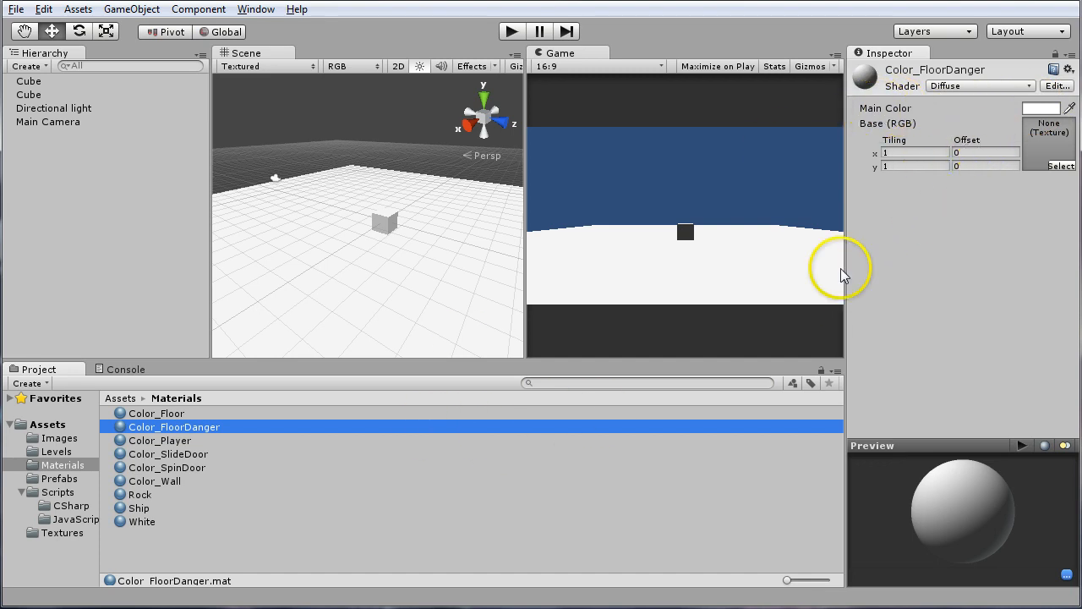
Set the main color of the Color_FloorDanger material to a fully saturated bright red
click(1042, 109)
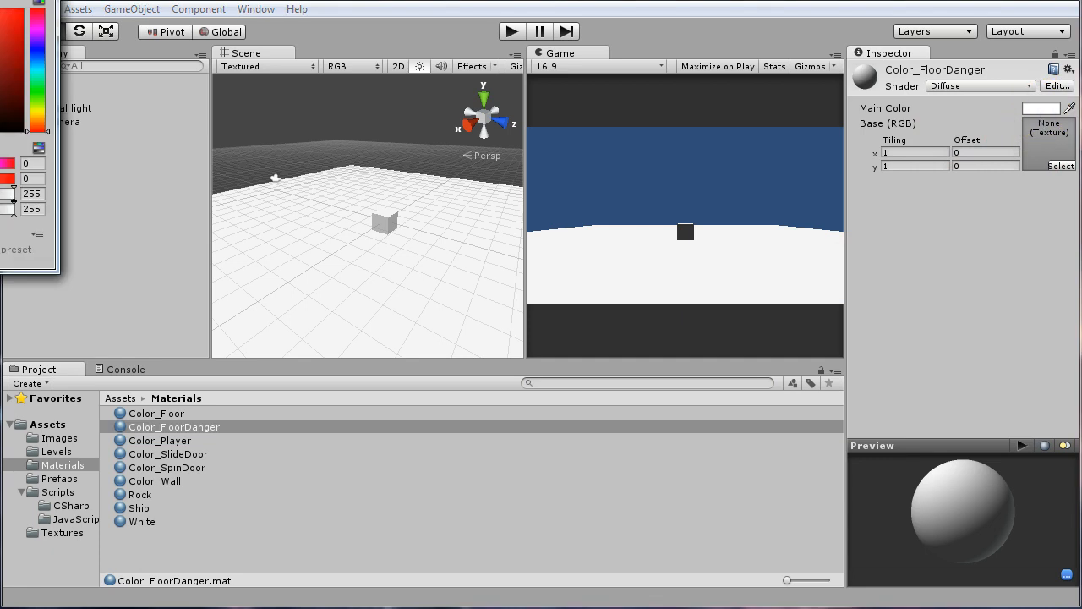
drag(1, 2, 515, 184)
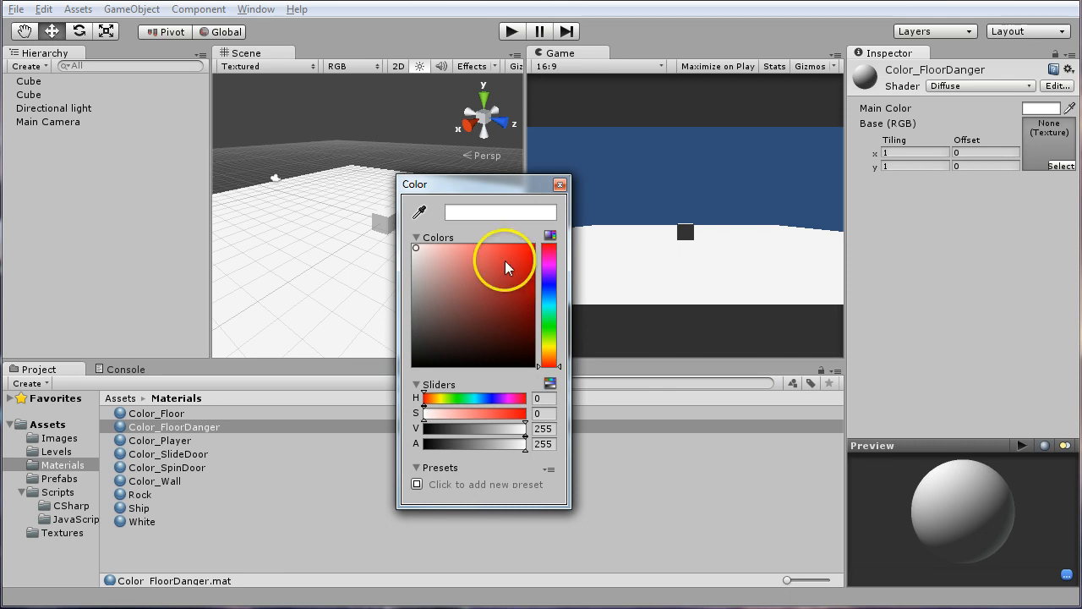
drag(505, 259, 541, 241)
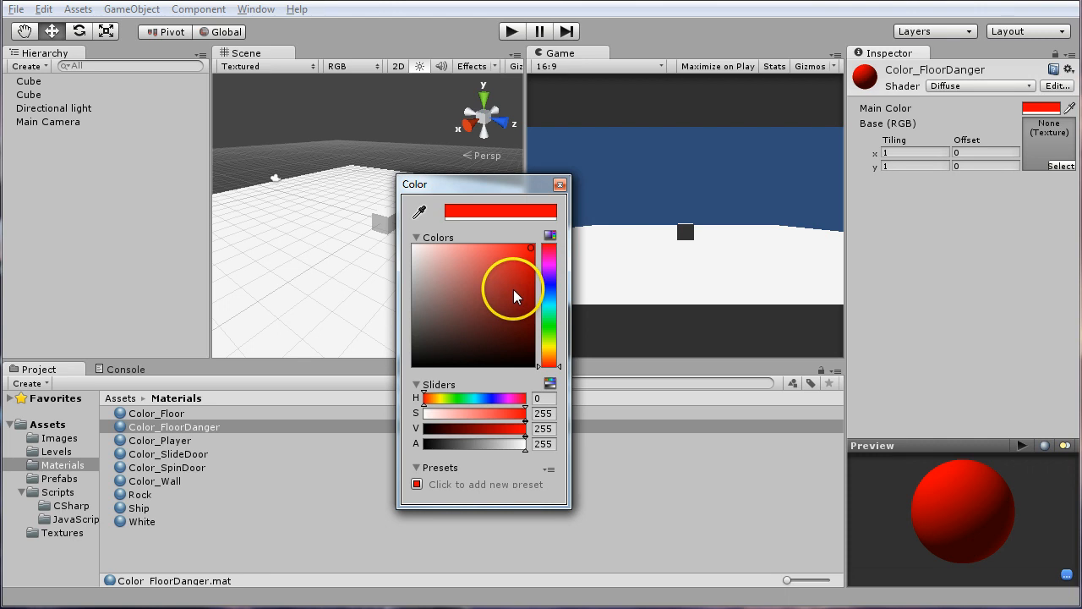
click(559, 186)
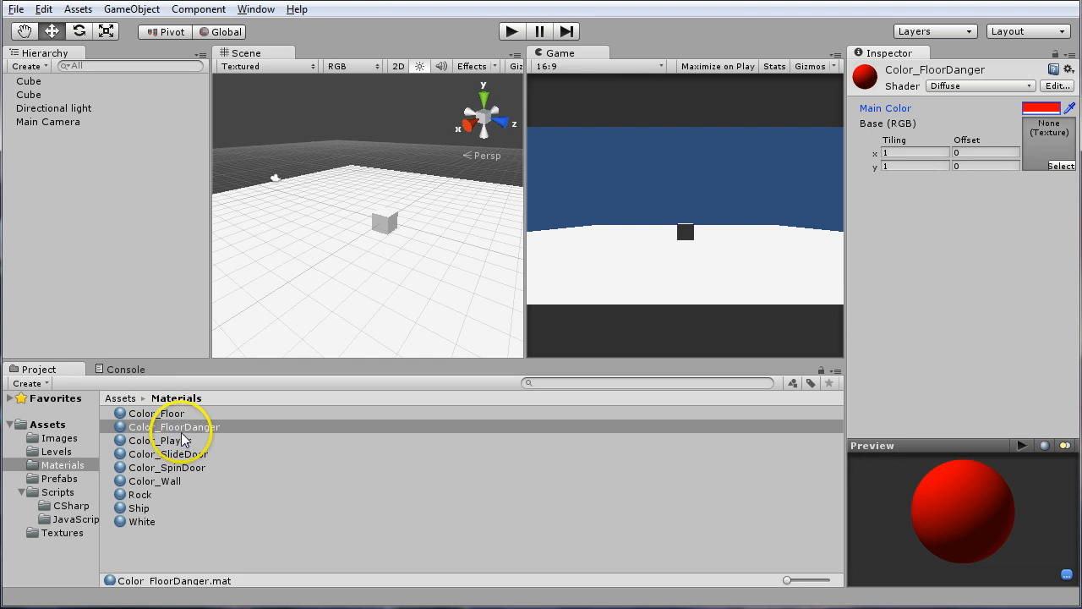
Apply the Color_FloorDanger material to the small original cube and select that cube
drag(175, 428, 37, 96)
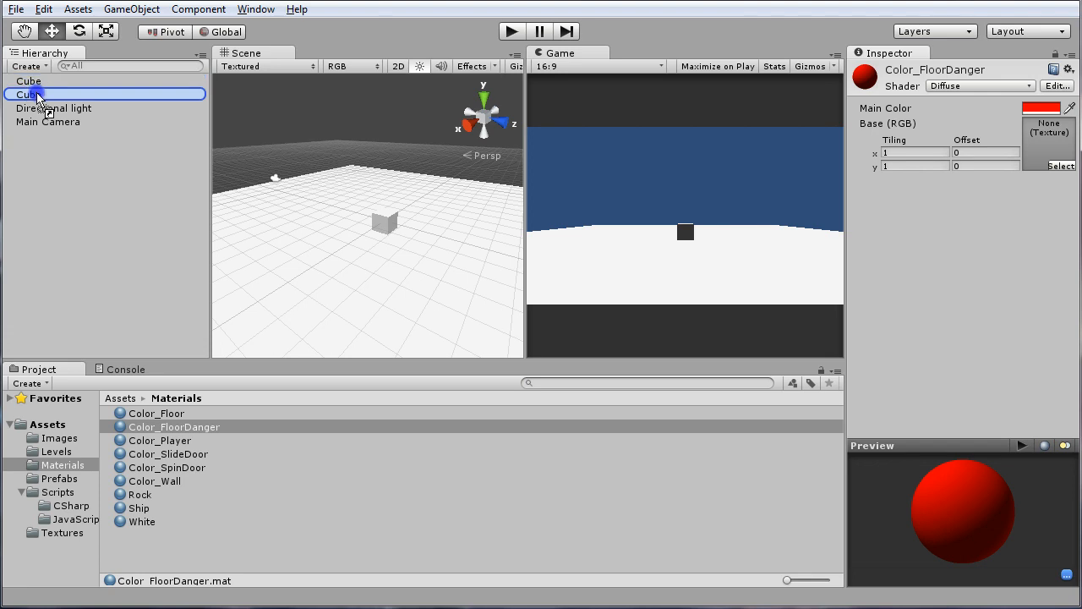
drag(37, 96, 37, 96)
drag(37, 96, 61, 99)
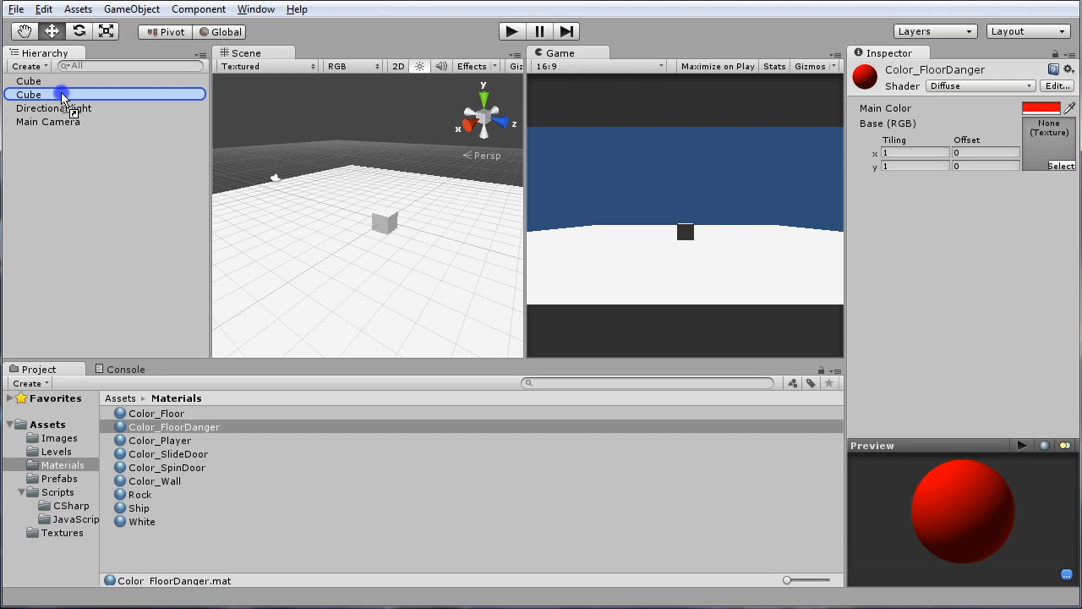
drag(60, 98, 61, 98)
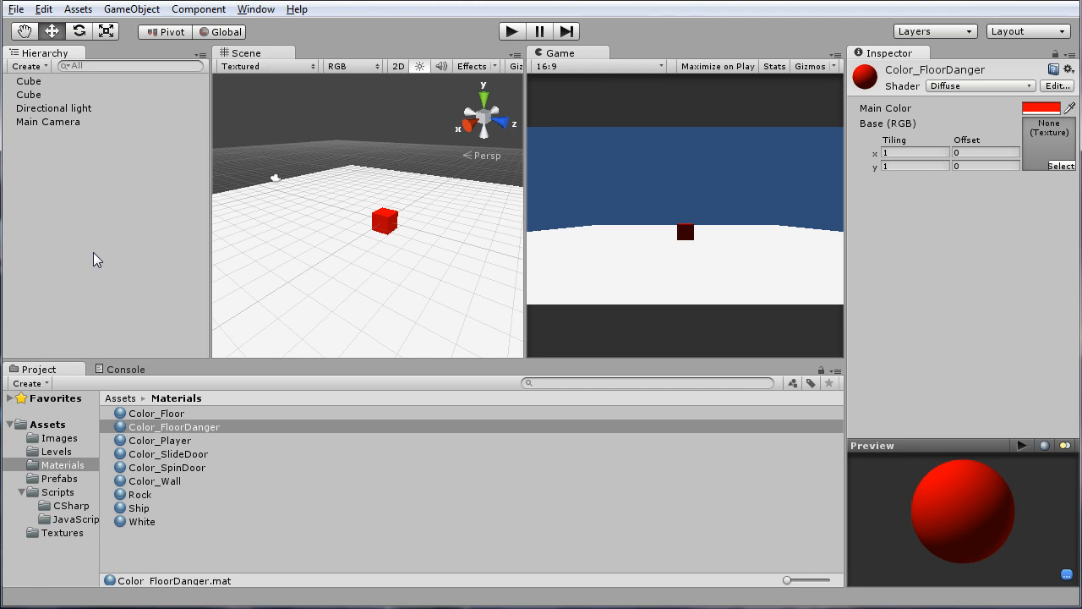
click(42, 95)
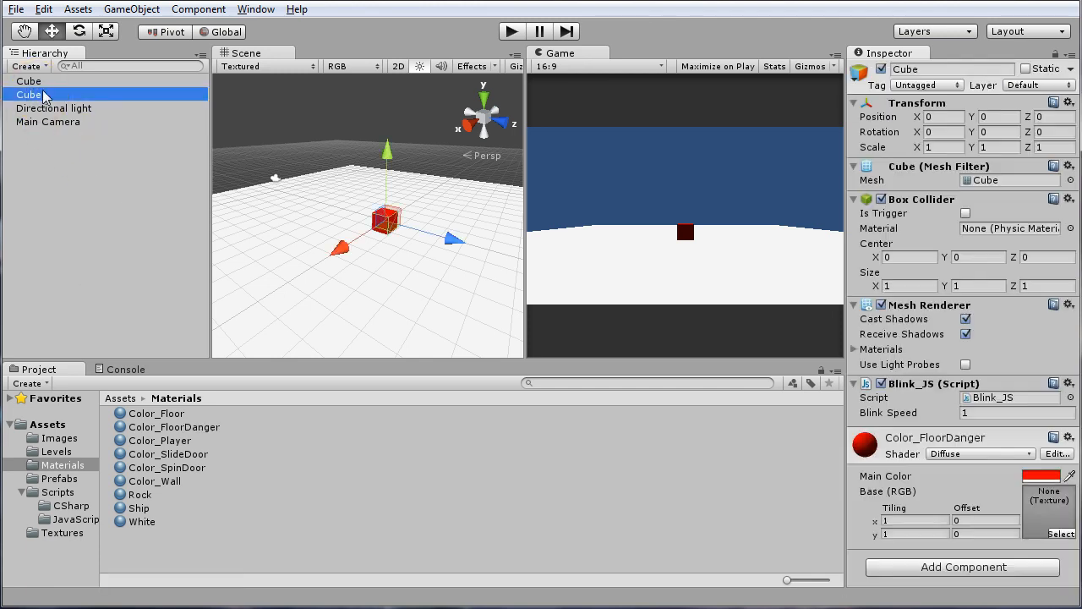
Rename the cube that forms the wide slab as Floor
click(41, 82)
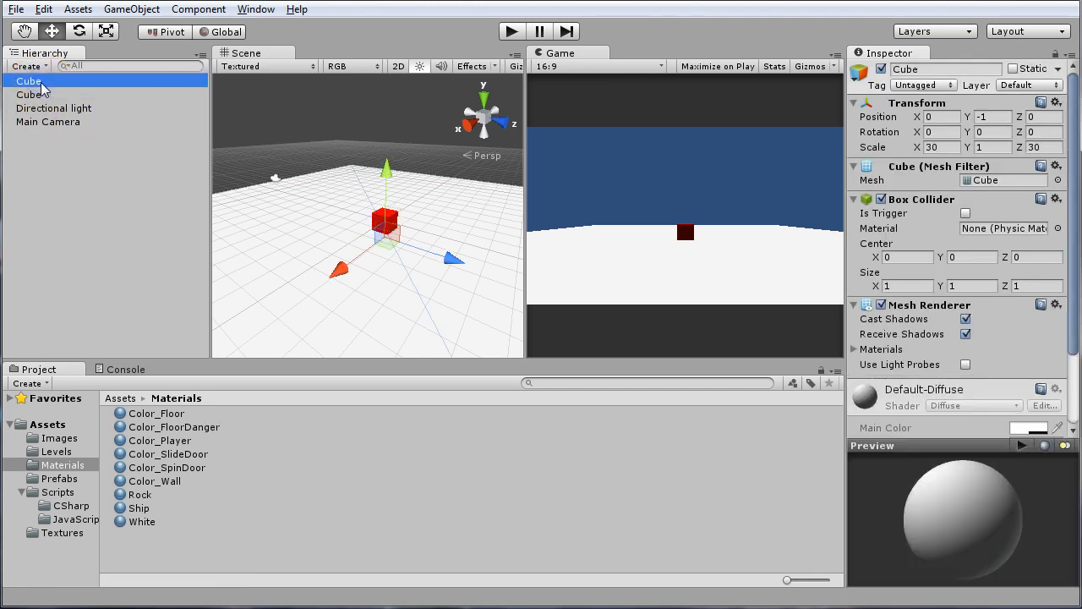
double_click(40, 82)
click(41, 82)
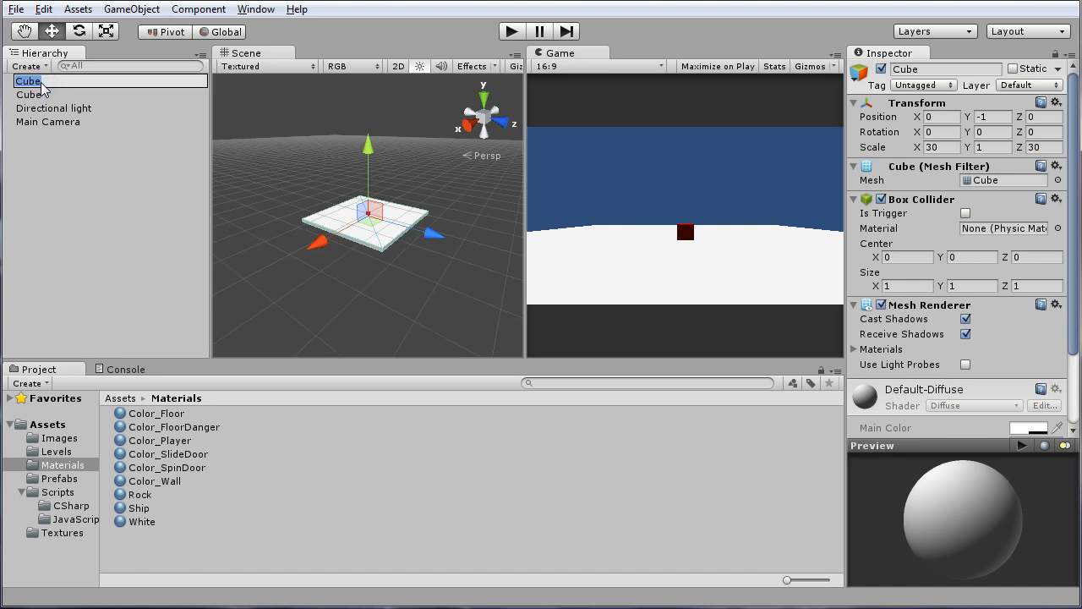
text(Floor)
key(Return)
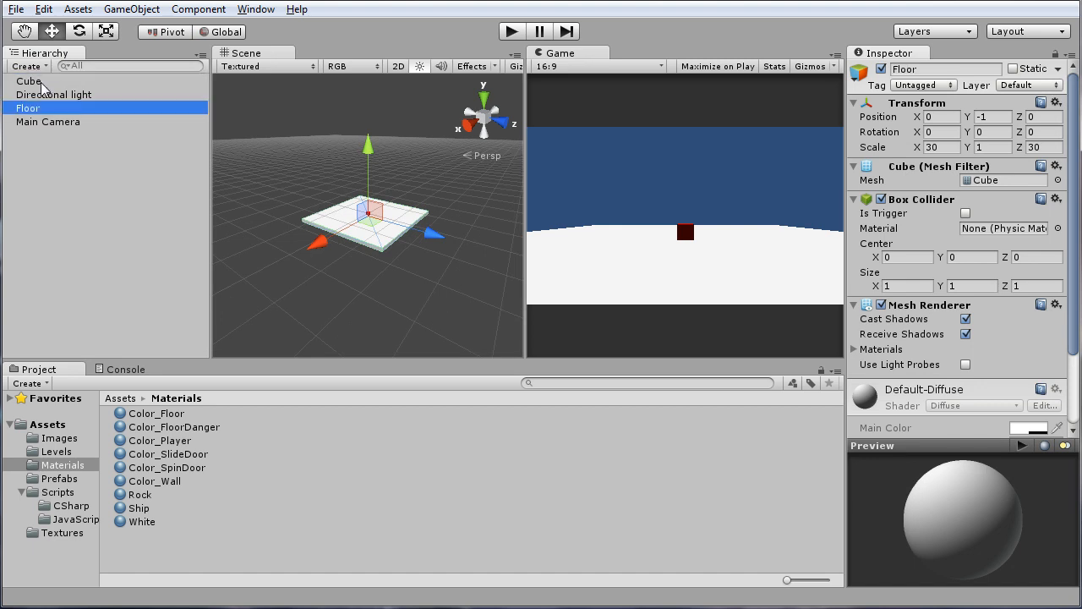
Rename the small cube with the Blink_JS script as Wall
click(39, 82)
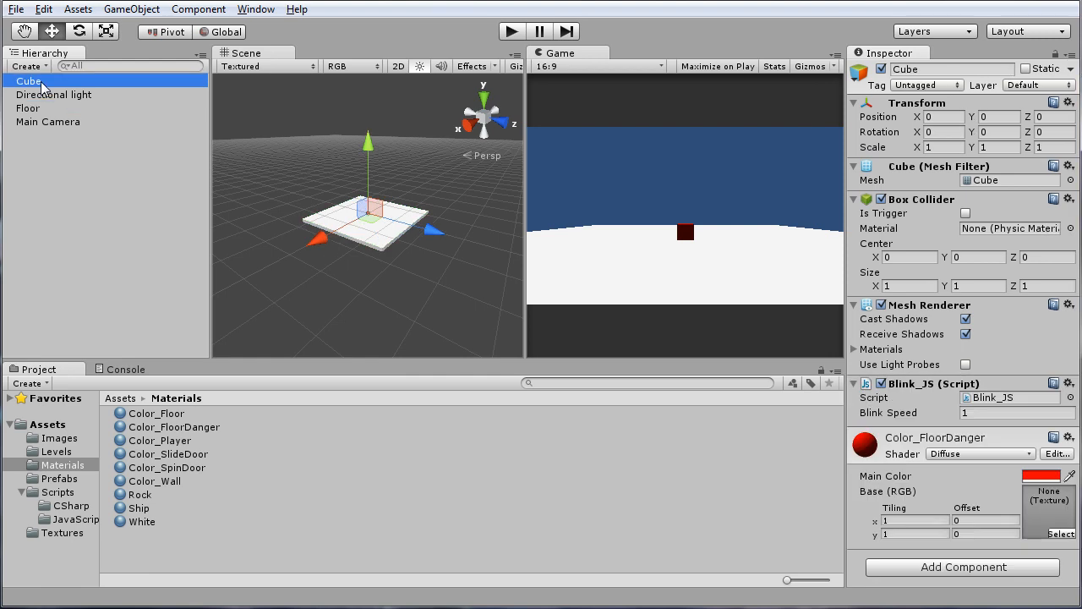
click(39, 82)
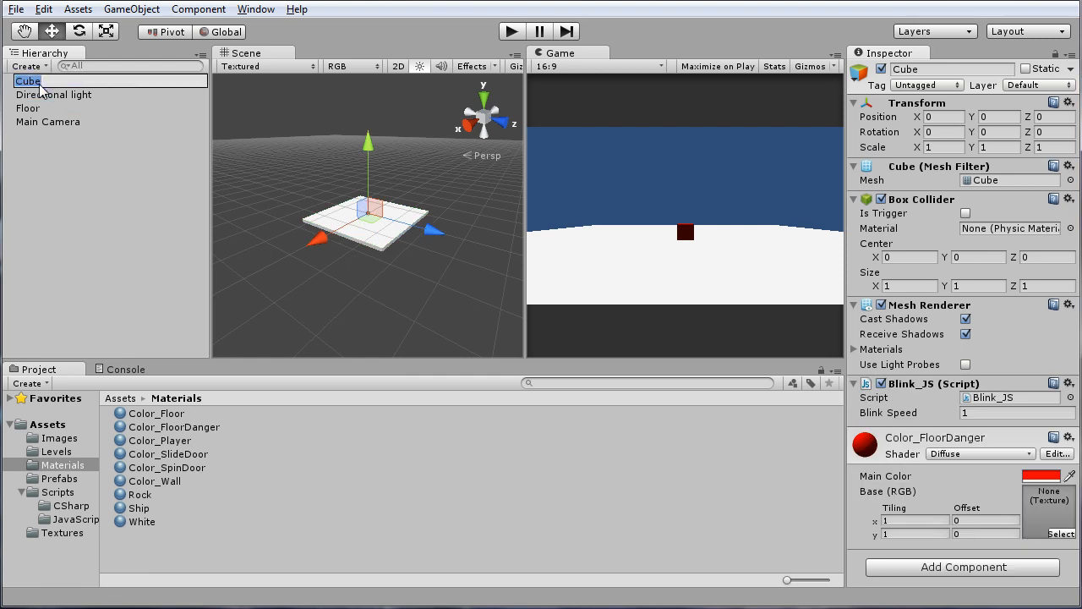
text(Wall)
key(Return)
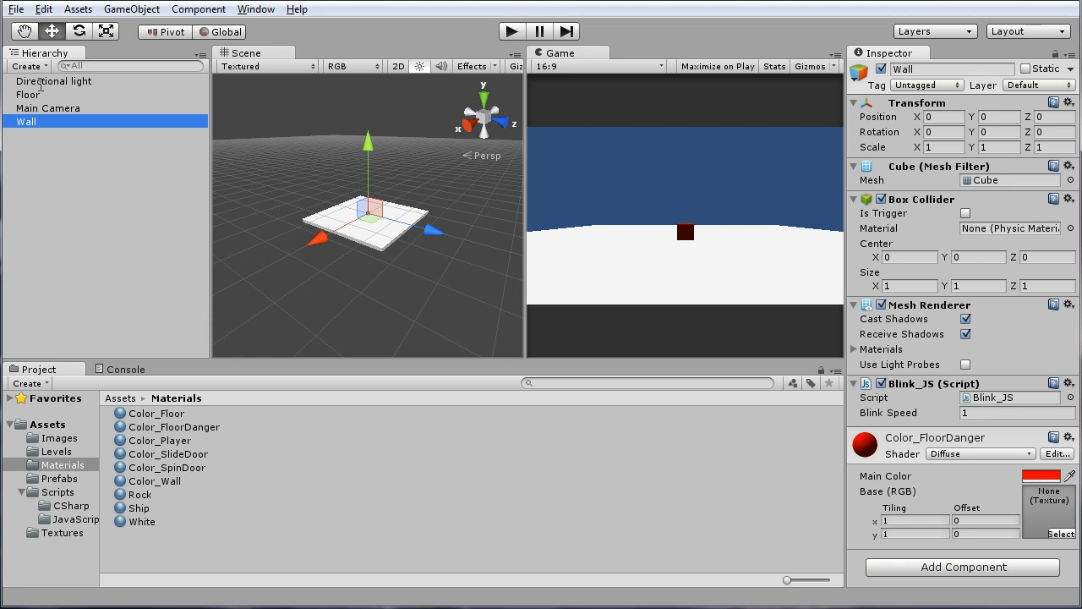
Apply the Color_Floor material to the Floor object
scroll(367, 240, up, 8)
scroll(367, 240, up, 5)
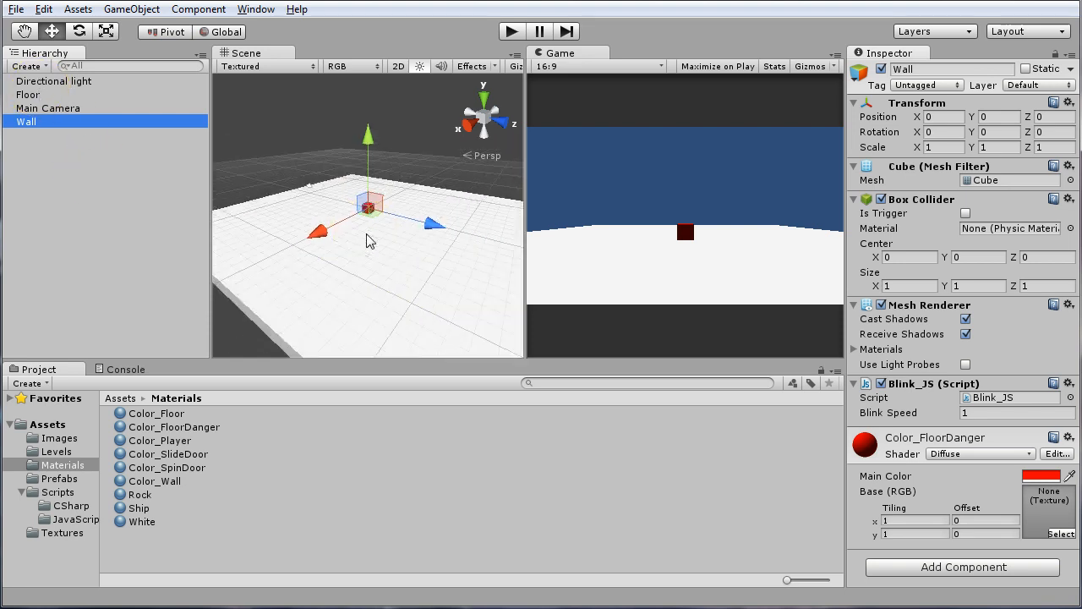
scroll(367, 241, up, 3)
alt+drag(367, 242, 372, 290)
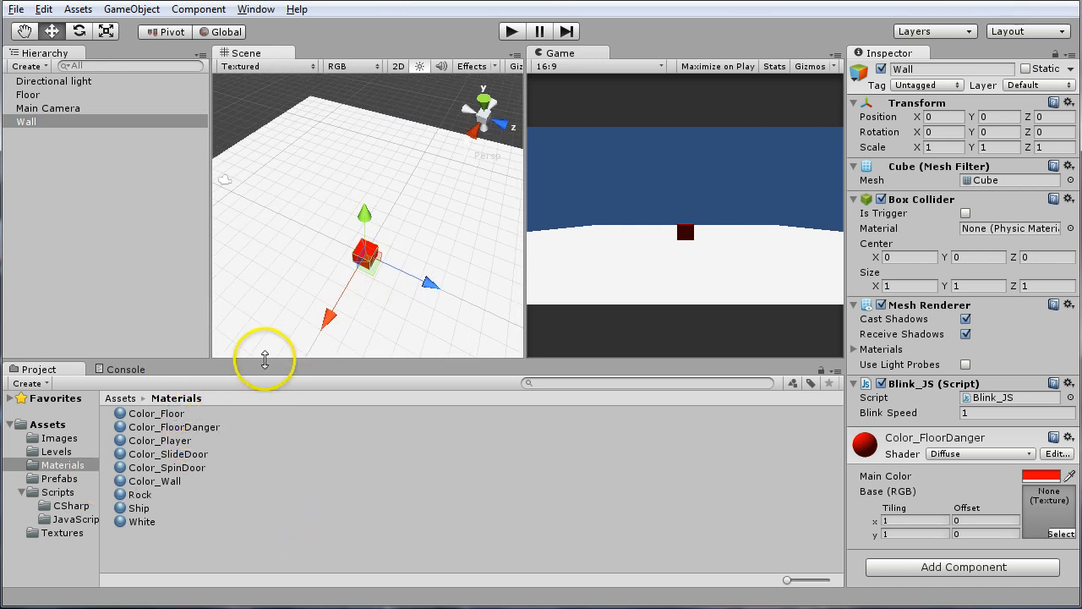
click(159, 416)
drag(157, 418, 47, 96)
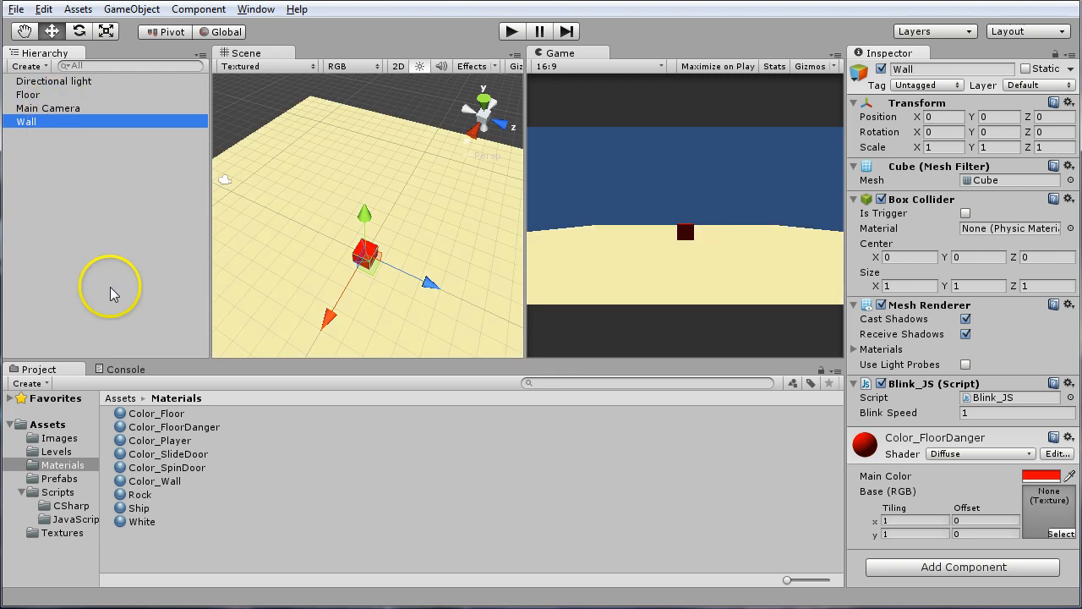
Apply the Color_Wall material to the Wall cube
click(169, 482)
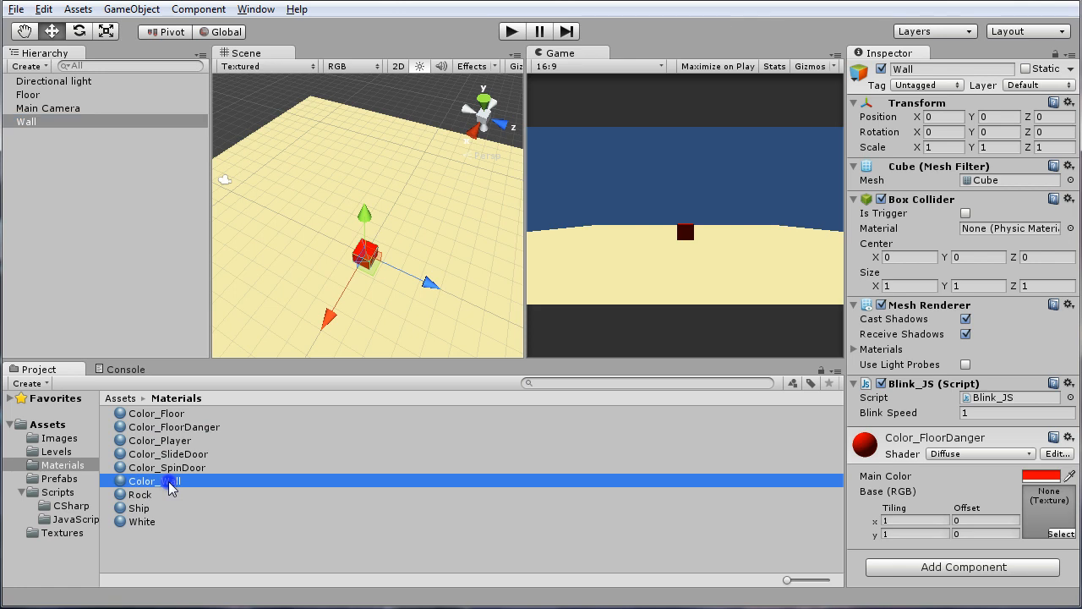
drag(169, 486, 58, 155)
drag(47, 116, 35, 123)
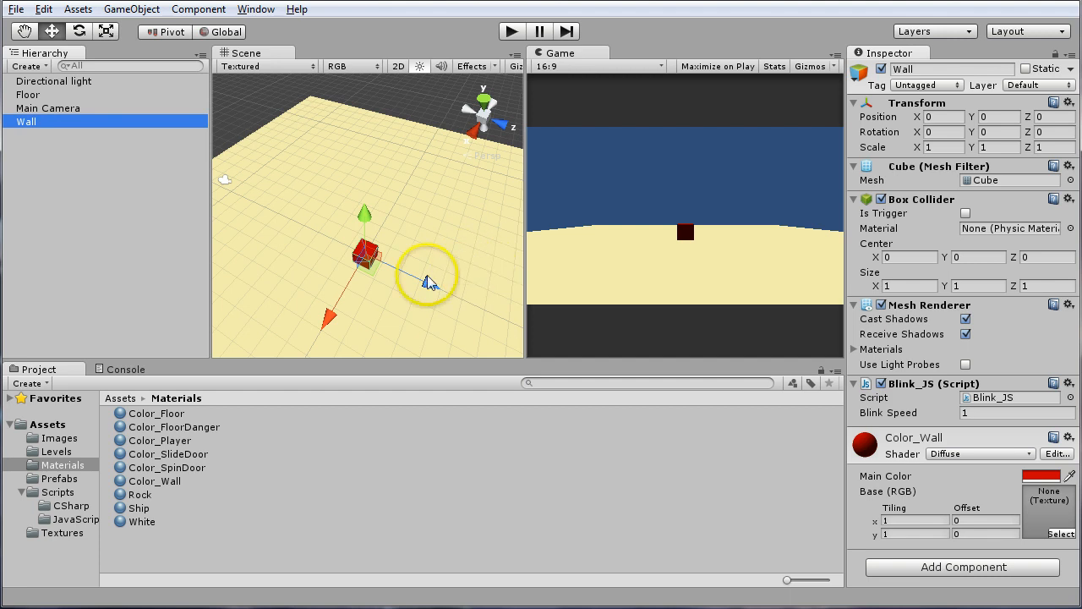
Select the Floor slab in the Scene view
alt+drag(380, 290, 380, 170)
alt+scroll(357, 246, up, 8)
alt+drag(398, 208, 421, 227)
alt+scroll(380, 252, down, 6)
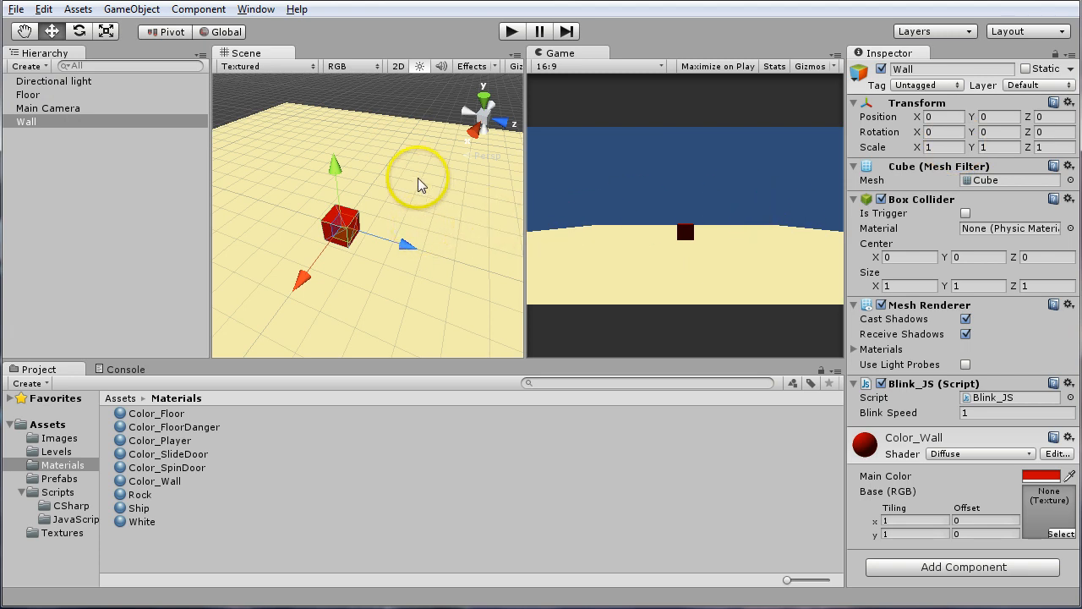
click(401, 156)
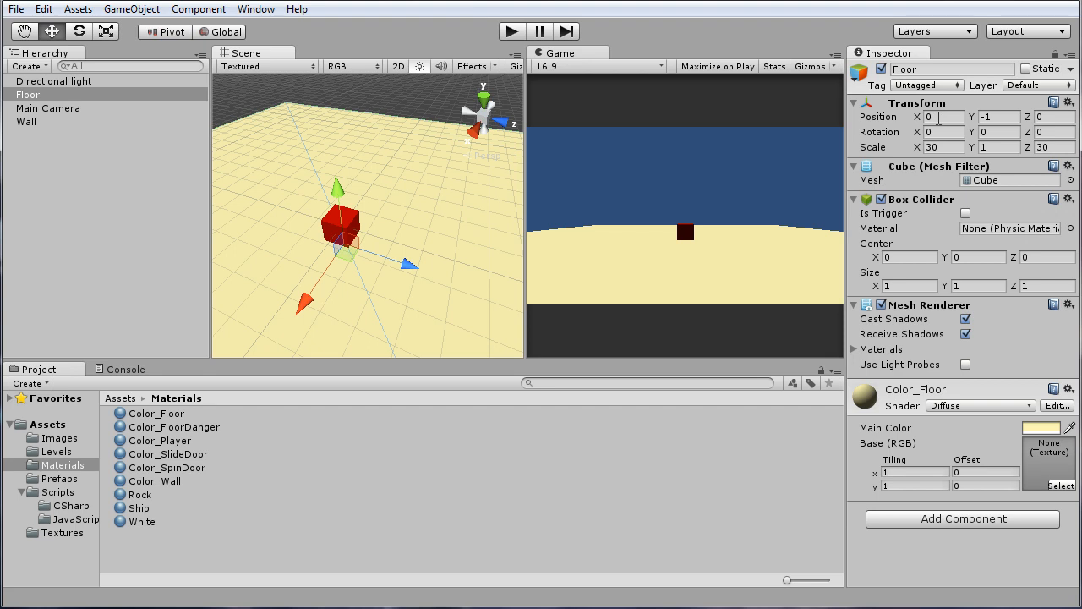
click(131, 9)
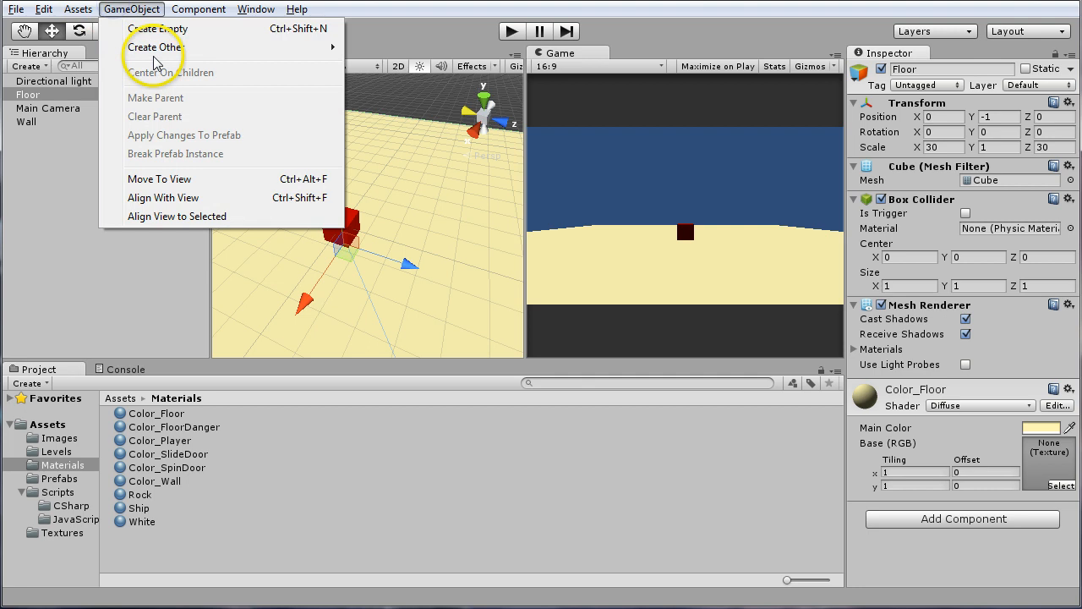
mouse_move(158, 49)
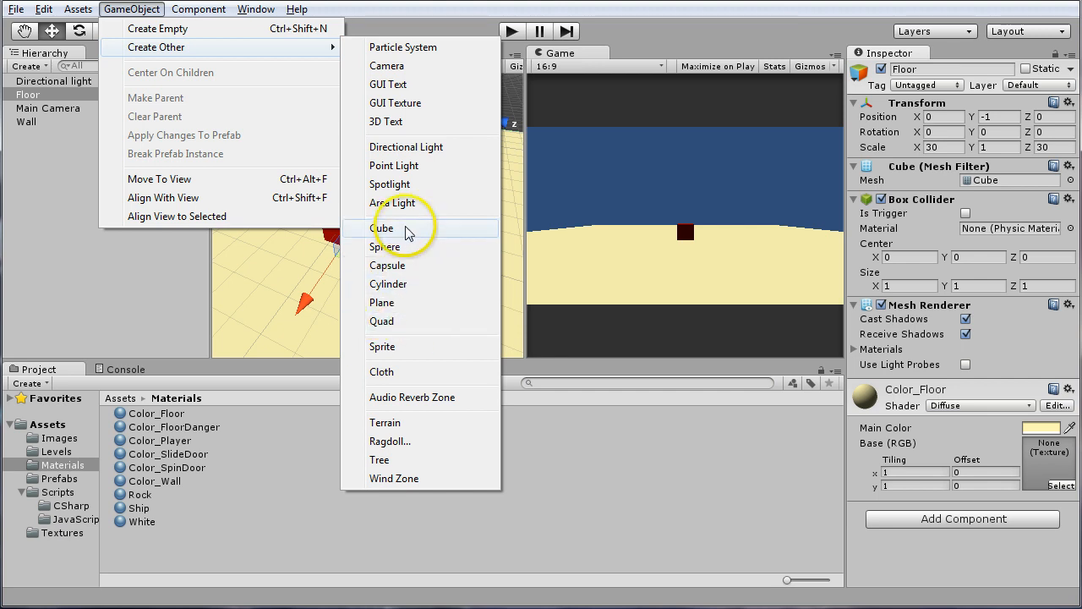
click(693, 2)
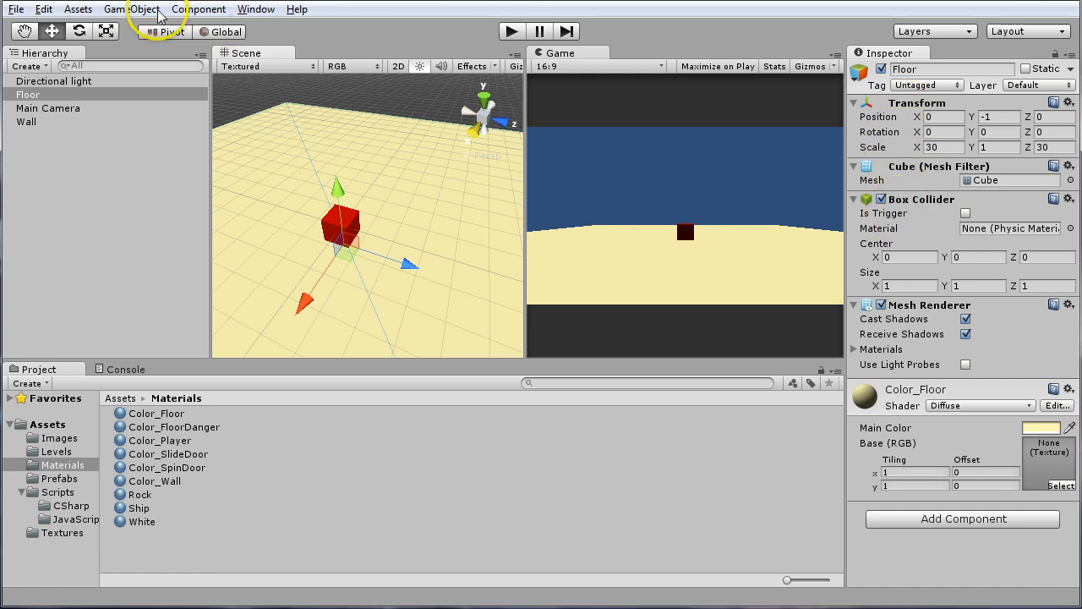
click(199, 11)
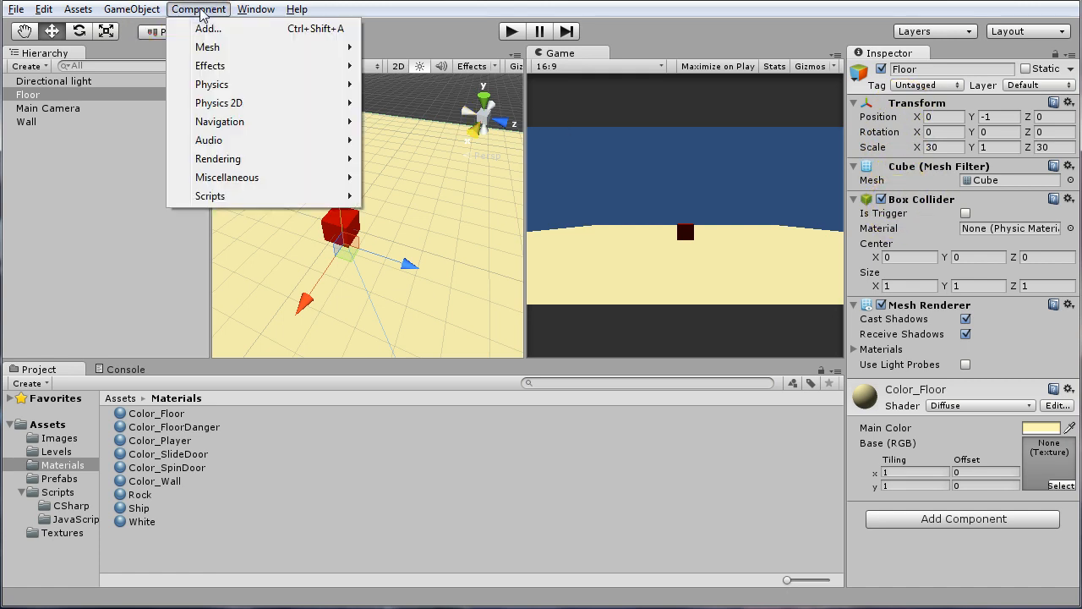
click(200, 10)
click(199, 10)
click(199, 10)
click(199, 10)
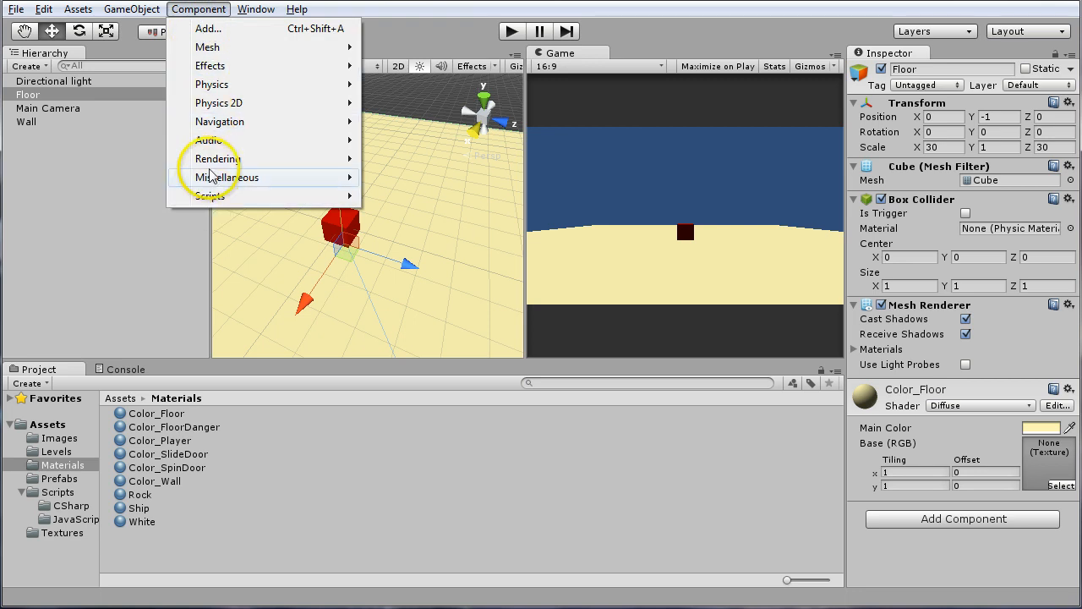
mouse_move(206, 71)
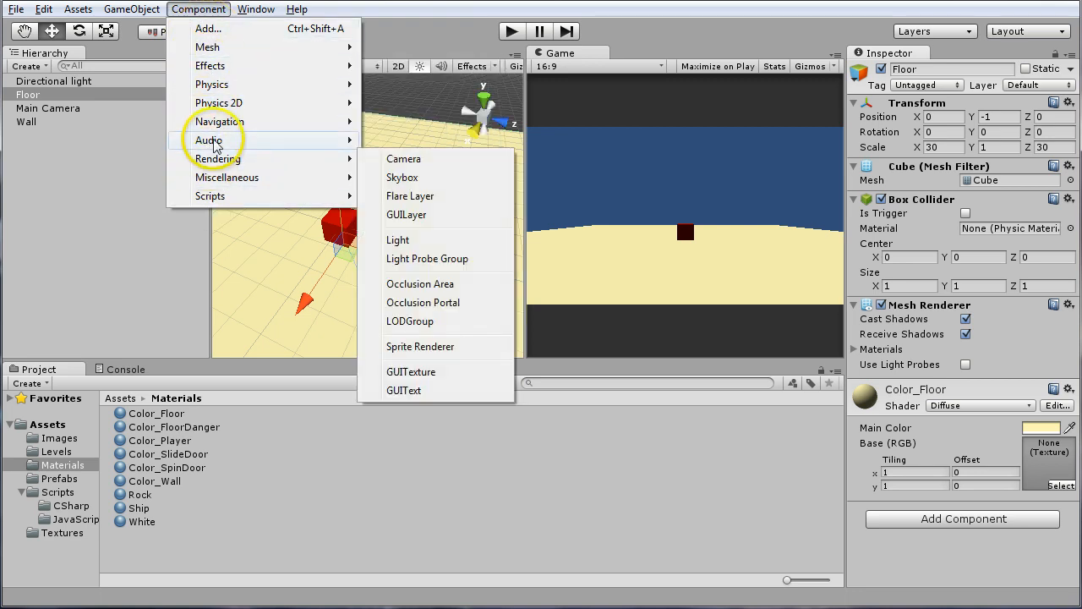
mouse_move(218, 108)
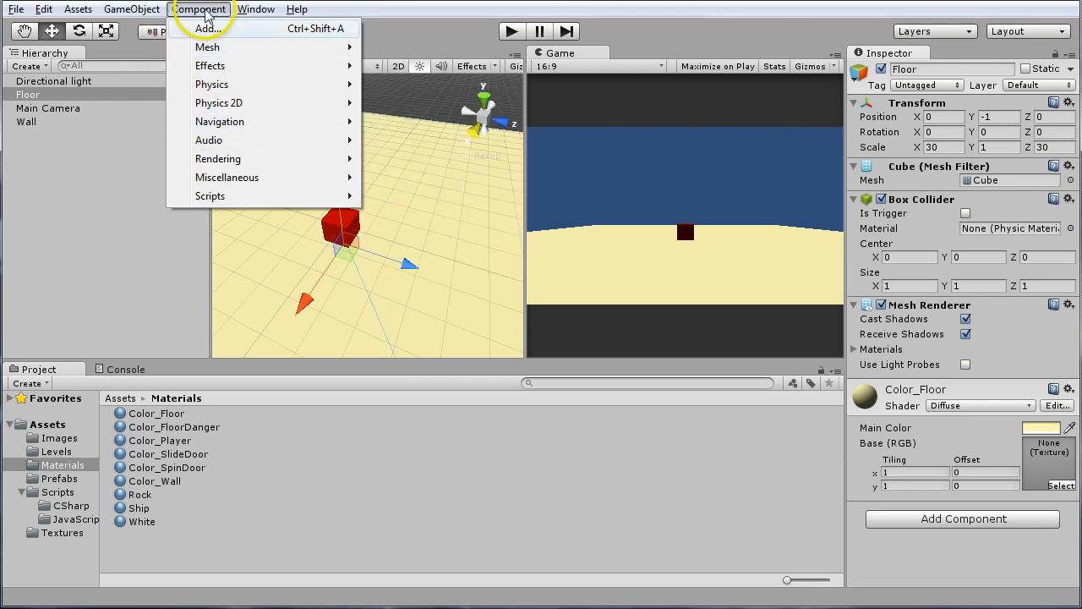
key(Escape)
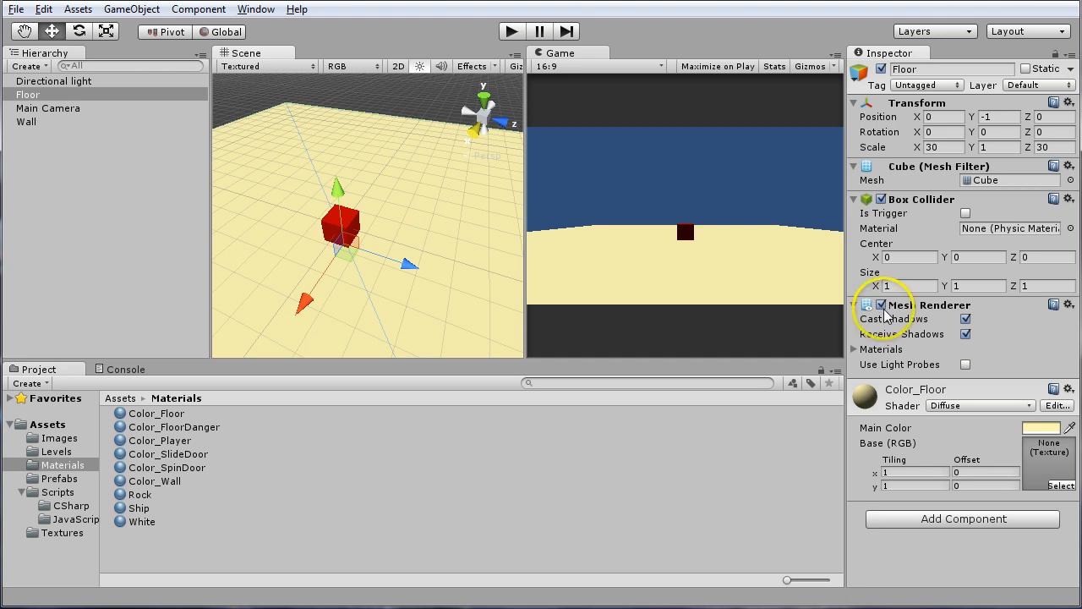
Toggle the Floor's Mesh Renderer off and back on several times, and expand its Materials list
click(881, 305)
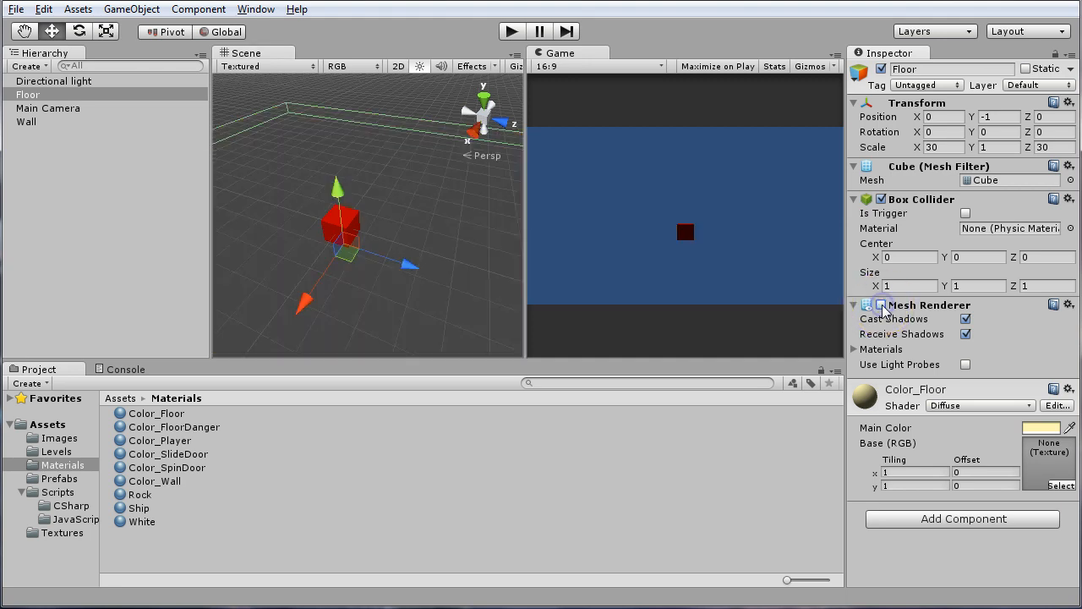
click(881, 305)
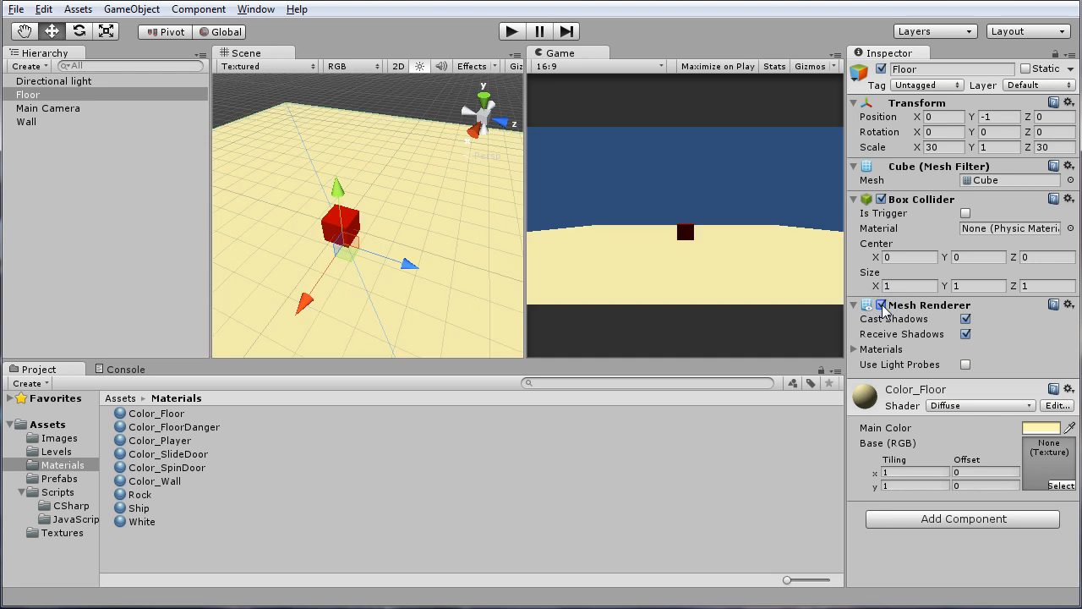
click(881, 306)
click(882, 306)
click(881, 306)
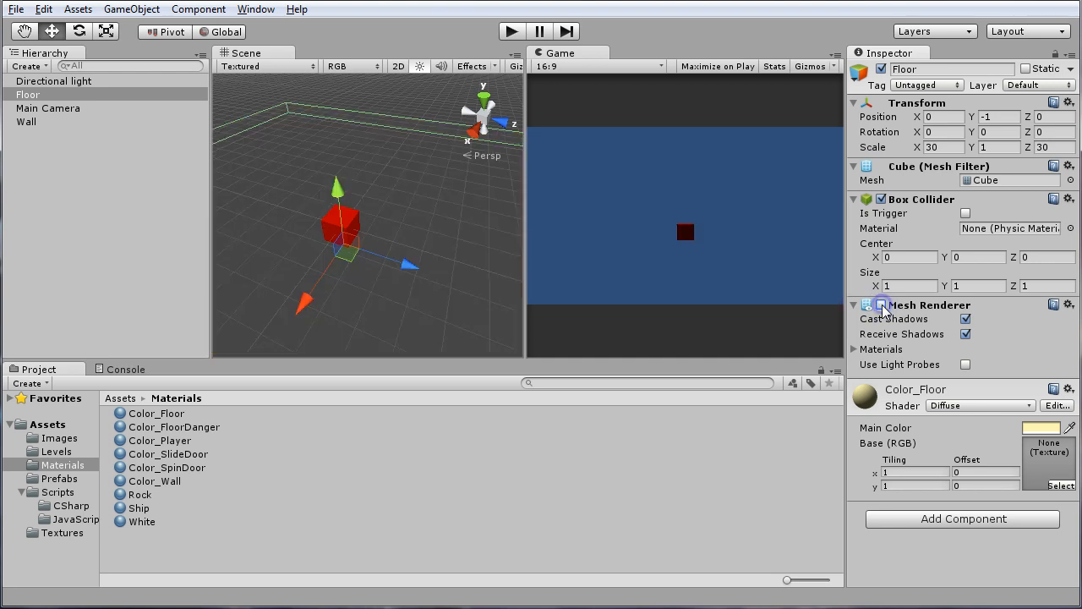
click(881, 305)
click(881, 306)
click(881, 305)
click(882, 306)
click(881, 305)
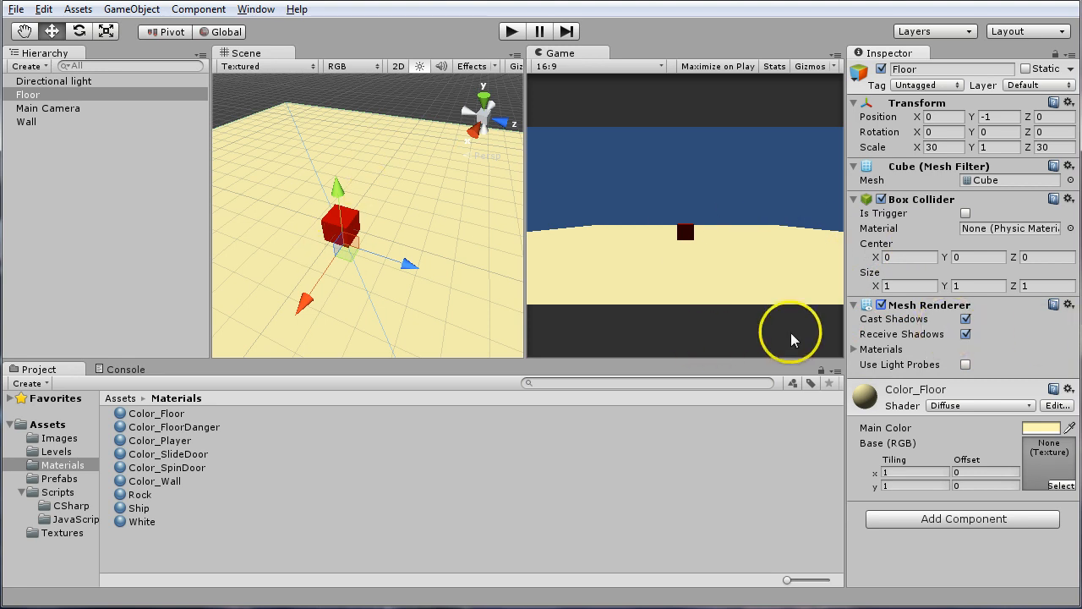
click(858, 349)
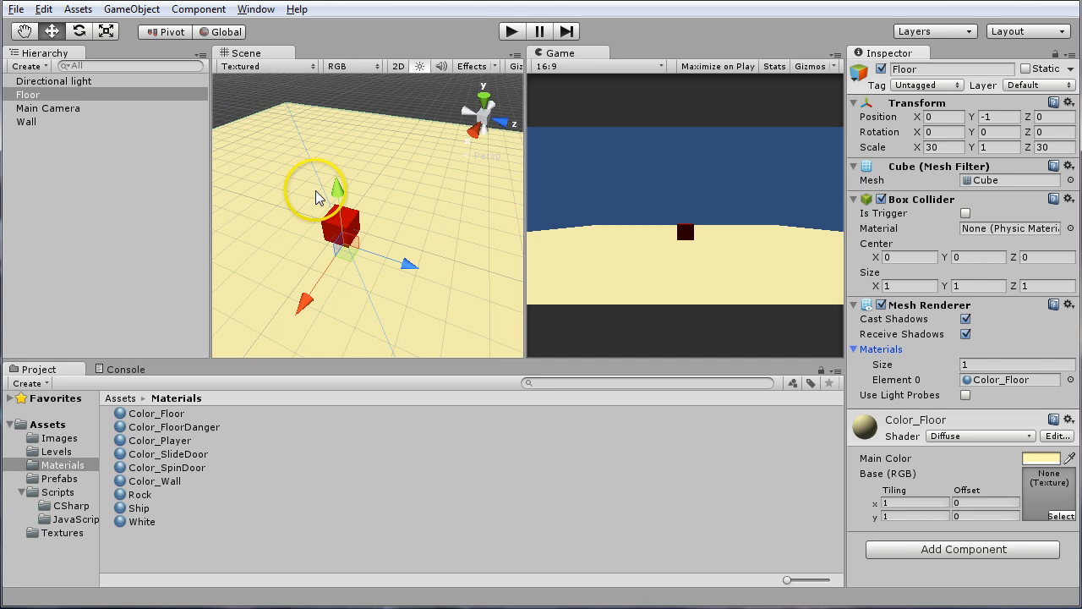
Move the Wall cube across the floor to about X -1.27, Z -3.83
click(350, 222)
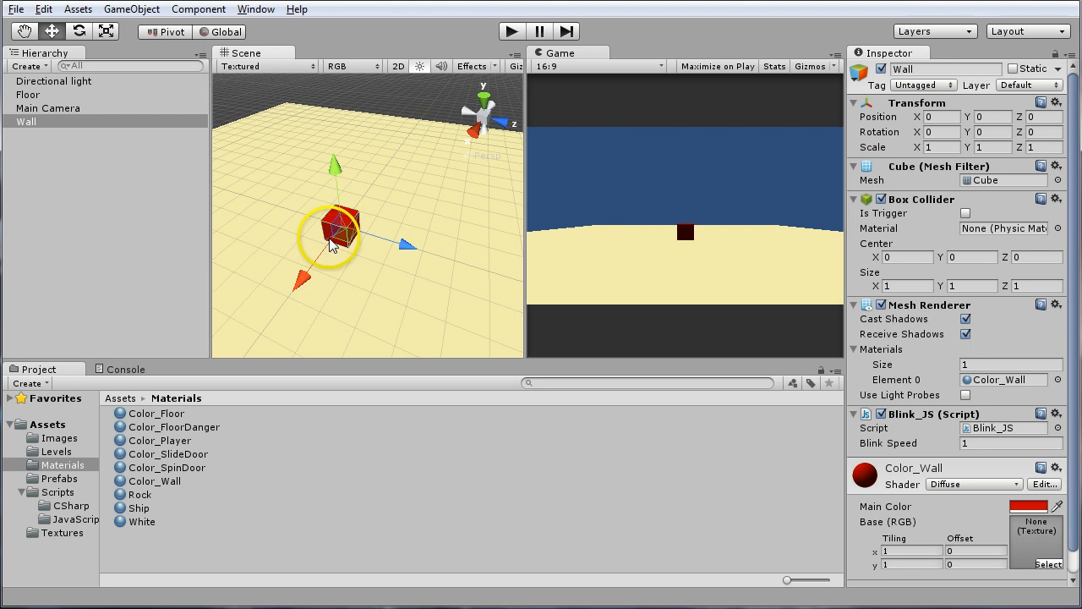
drag(330, 218, 278, 184)
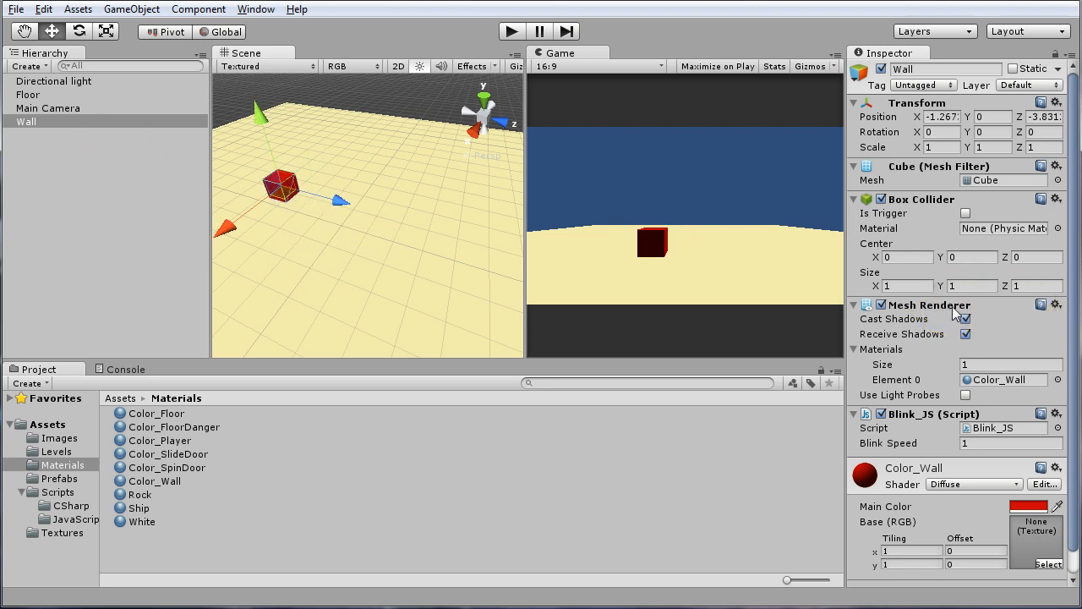
Disable the Blink_JS script component on the Wall cube and enable it again
scroll(955, 313, down, 2)
scroll(956, 313, up, 2)
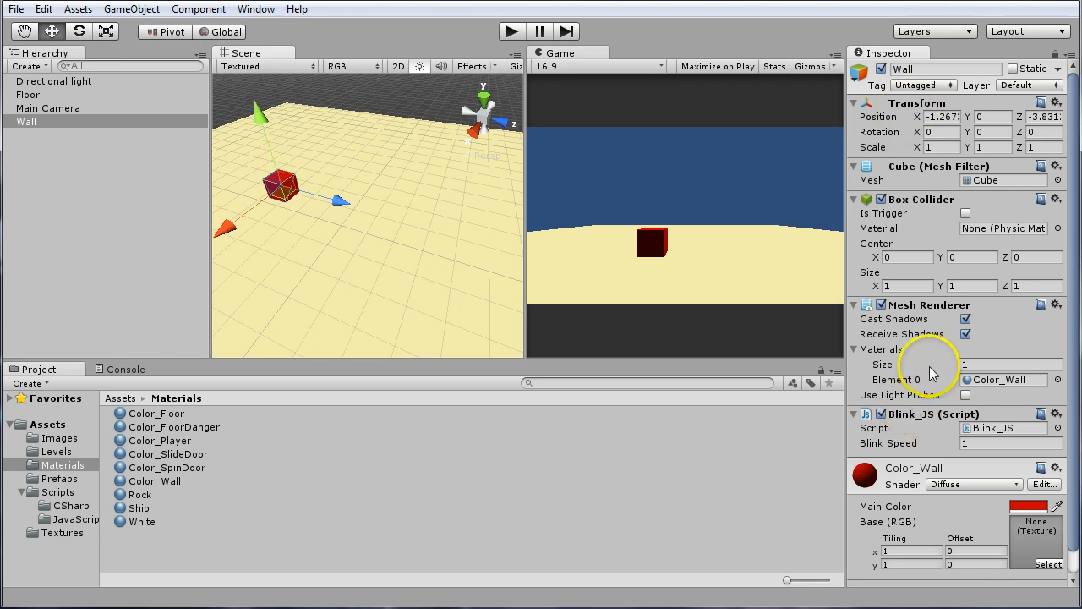
scroll(930, 372, down, 1)
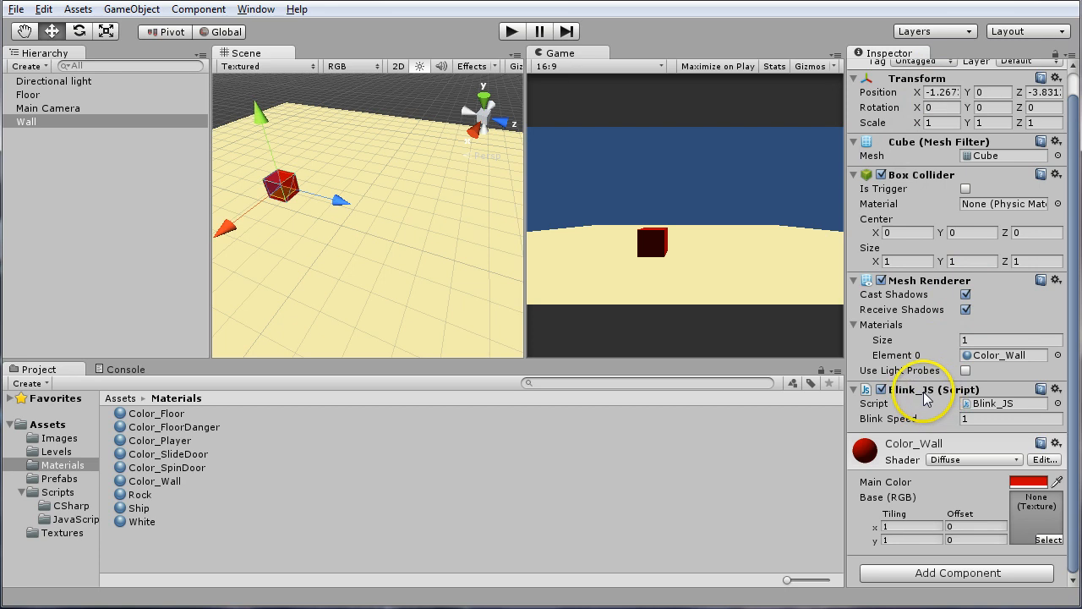
click(882, 390)
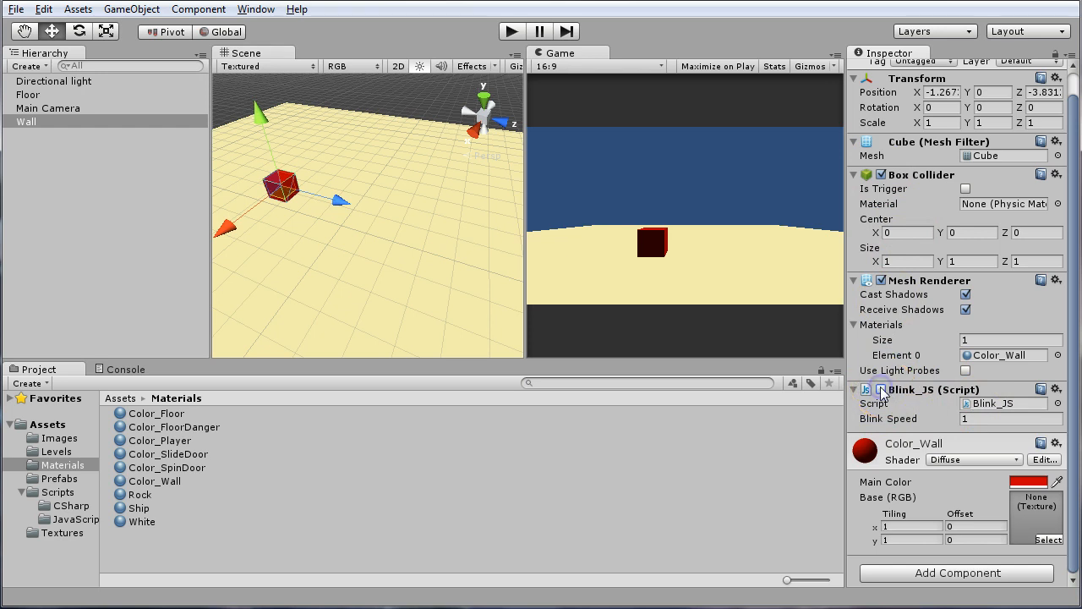
click(881, 389)
click(884, 390)
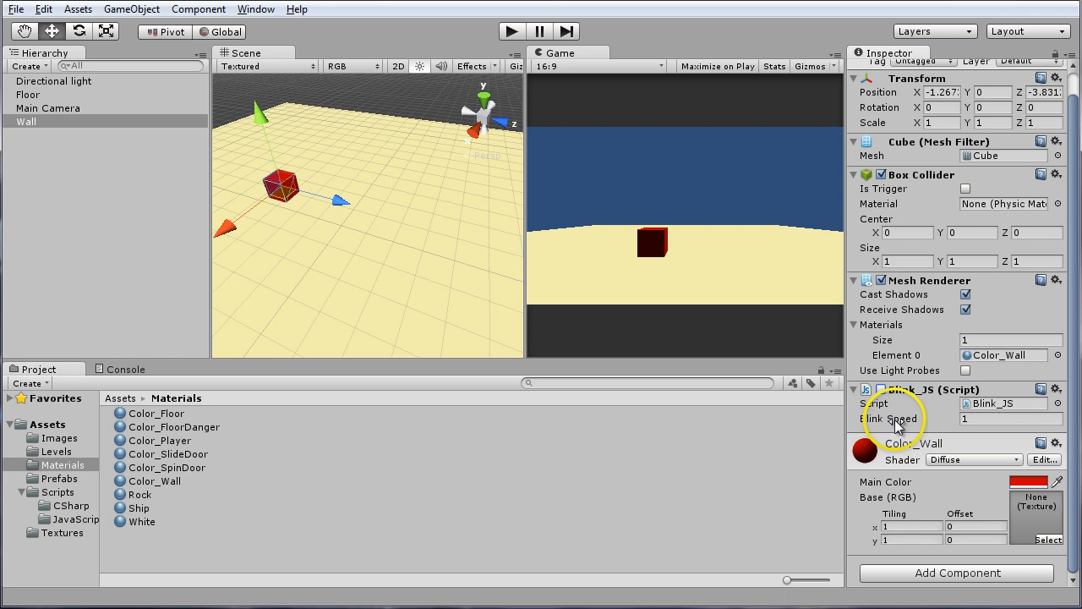
click(881, 390)
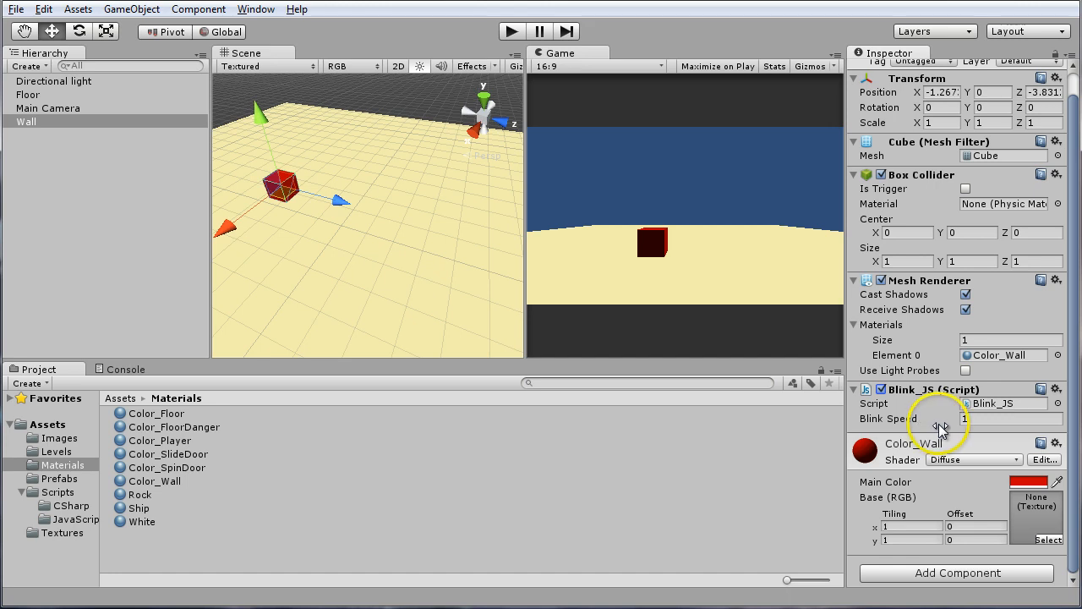
Set the Wall's Blink Speed to 0.25 and run the scene to check its Mesh Renderer blinking, ending play mode after the test
click(981, 421)
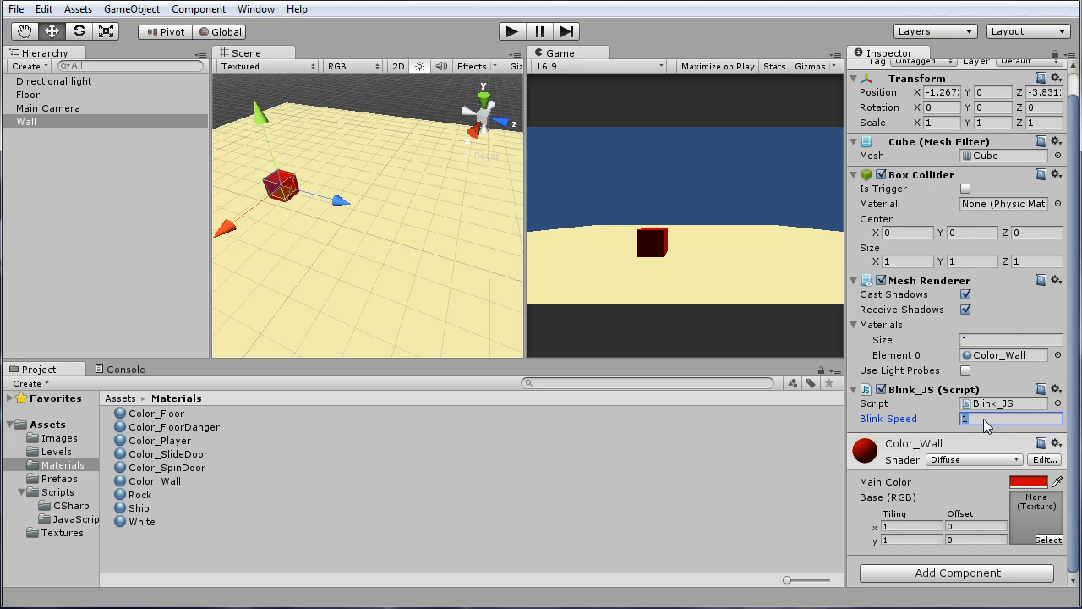
text(.25)
click(511, 32)
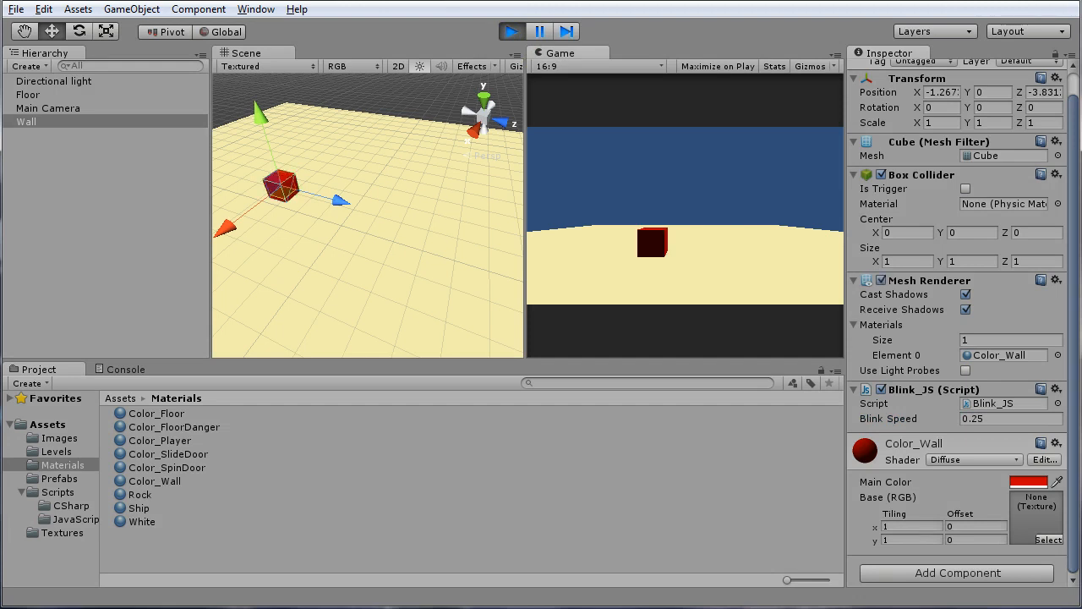
click(881, 280)
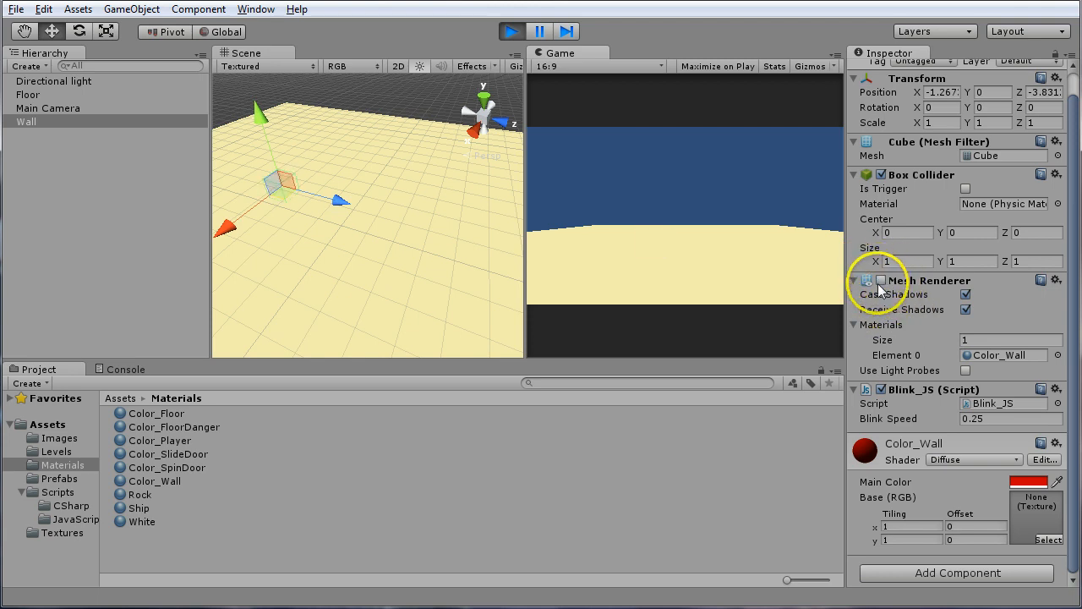
click(882, 280)
click(881, 280)
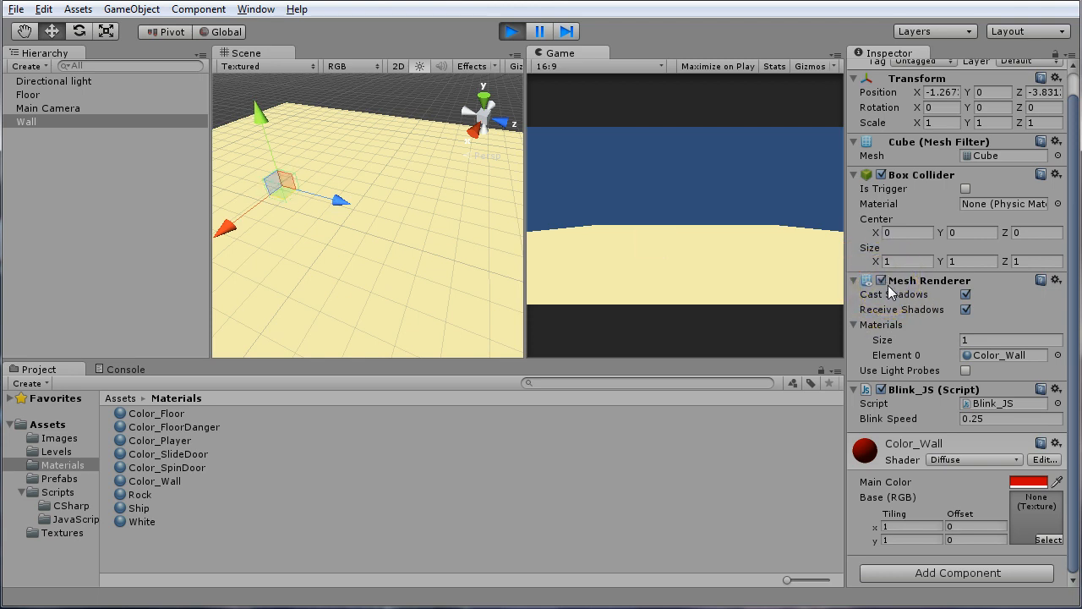
click(883, 280)
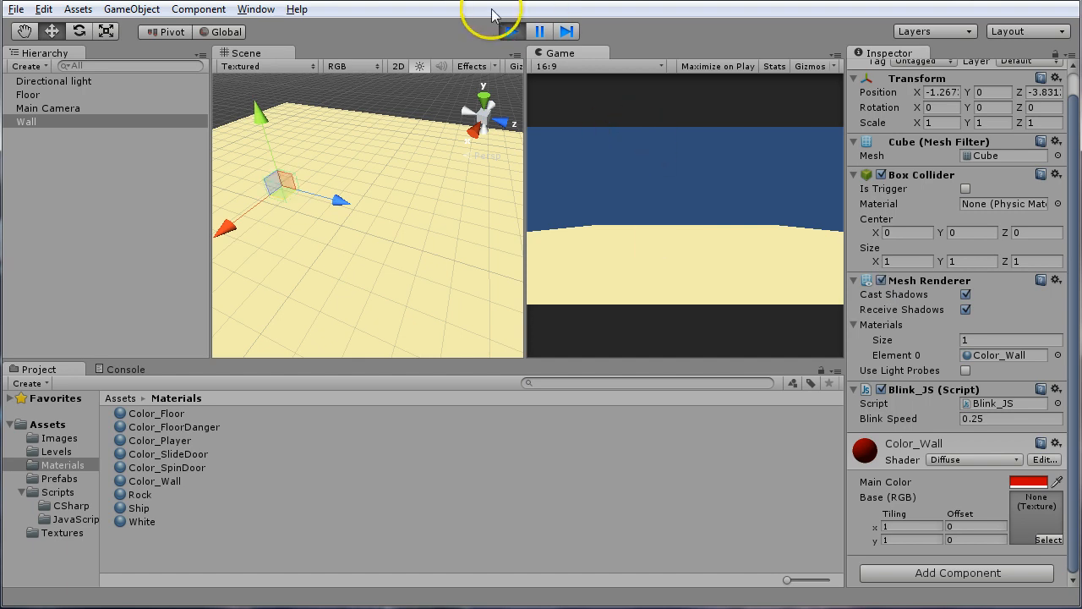
click(512, 31)
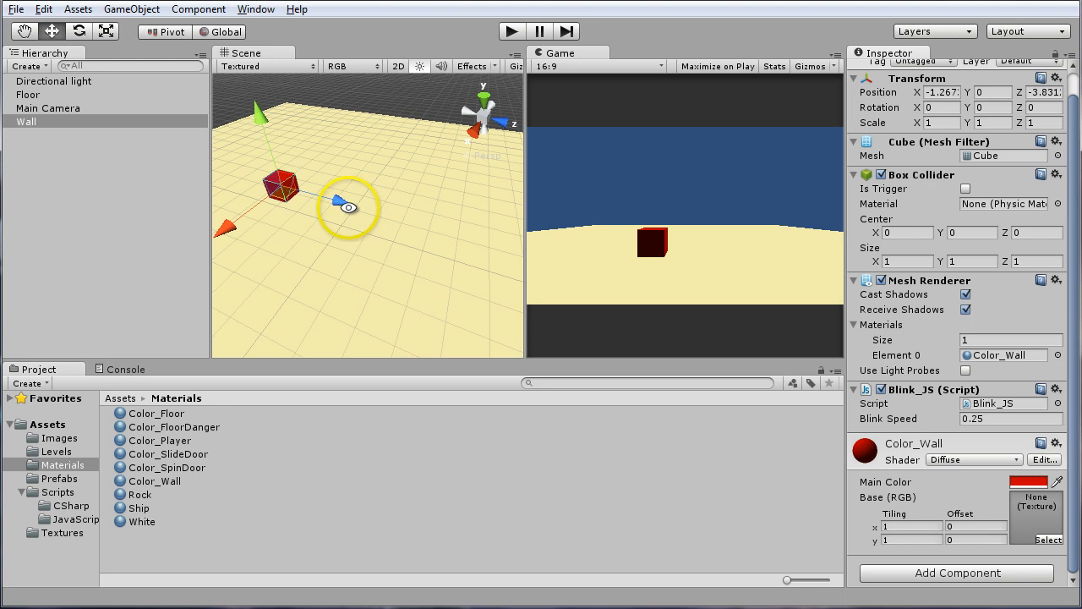
Remove the Blink_JS script component from the Wall cube
mouse_move(350, 206)
alt+mouse_down()
mouse_move(312, 256)
mouse_move(318, 269)
mouse_move(355, 200)
mouse_move(347, 224)
alt+mouse_up()
scroll(346, 224, up, 6)
scroll(344, 201, down, 3)
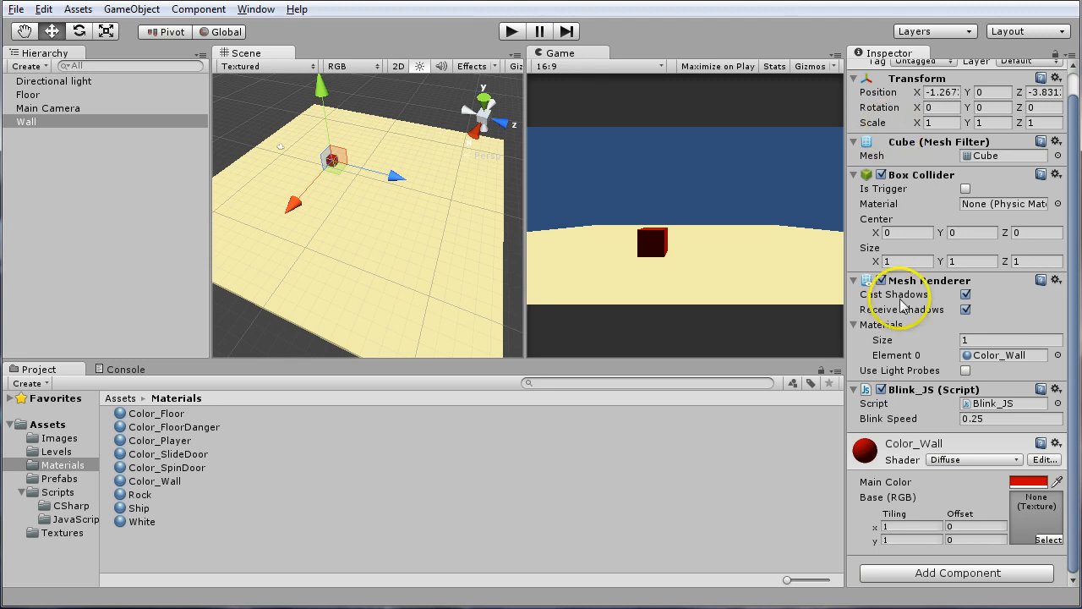
right_click(928, 396)
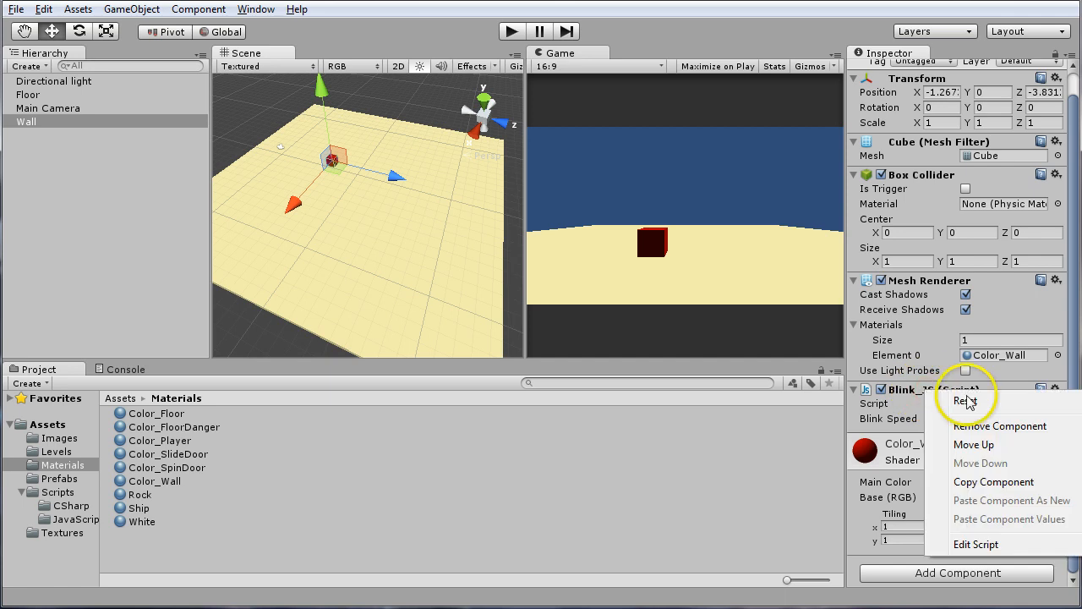
click(1002, 428)
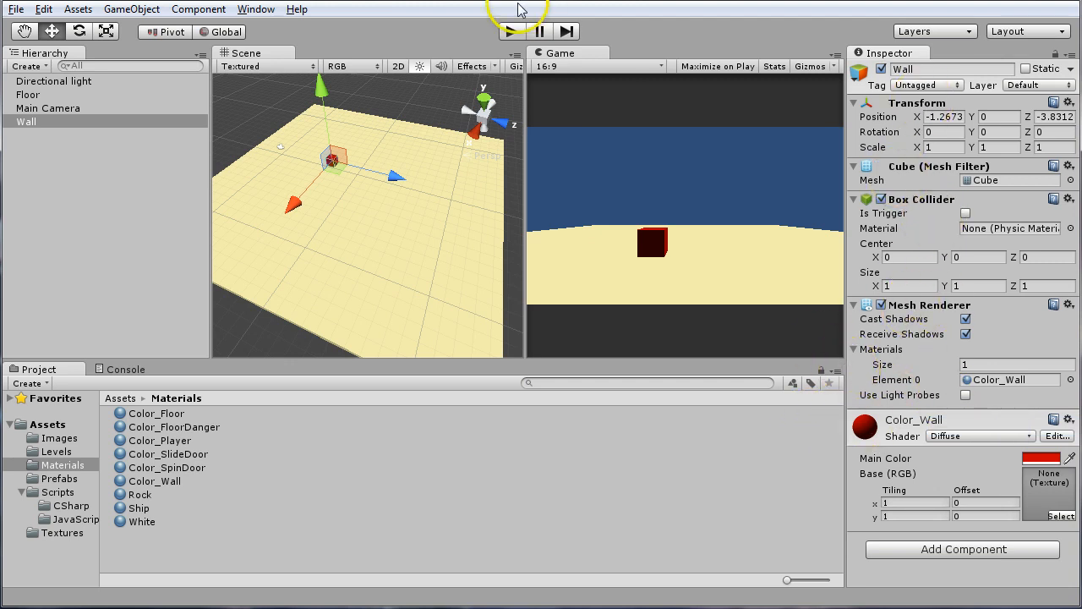
Run the scene to check the Wall cube without its script, and end play mode
click(512, 31)
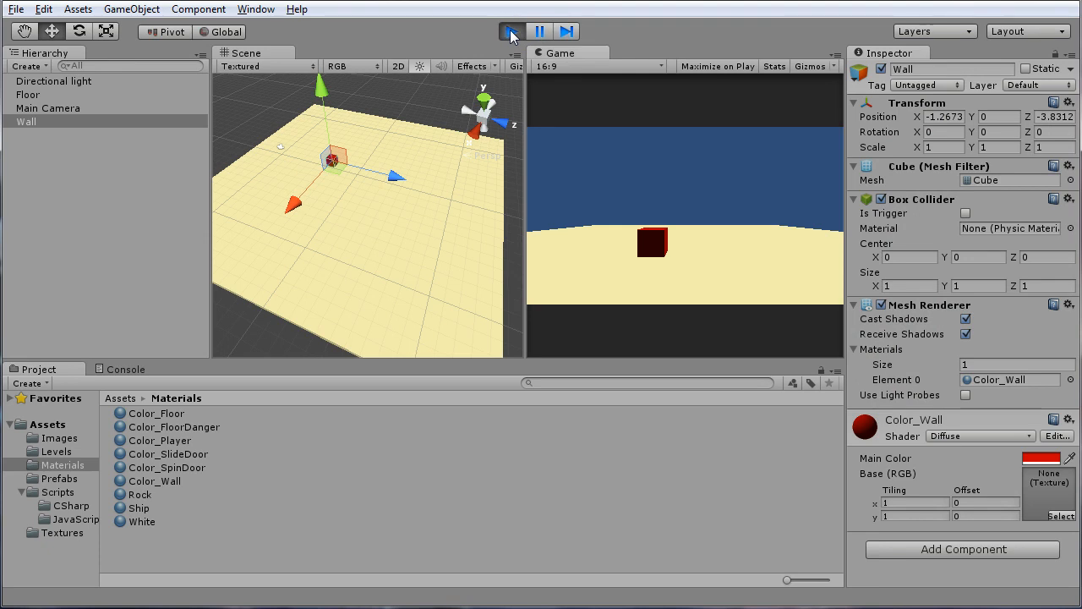
click(512, 33)
click(513, 32)
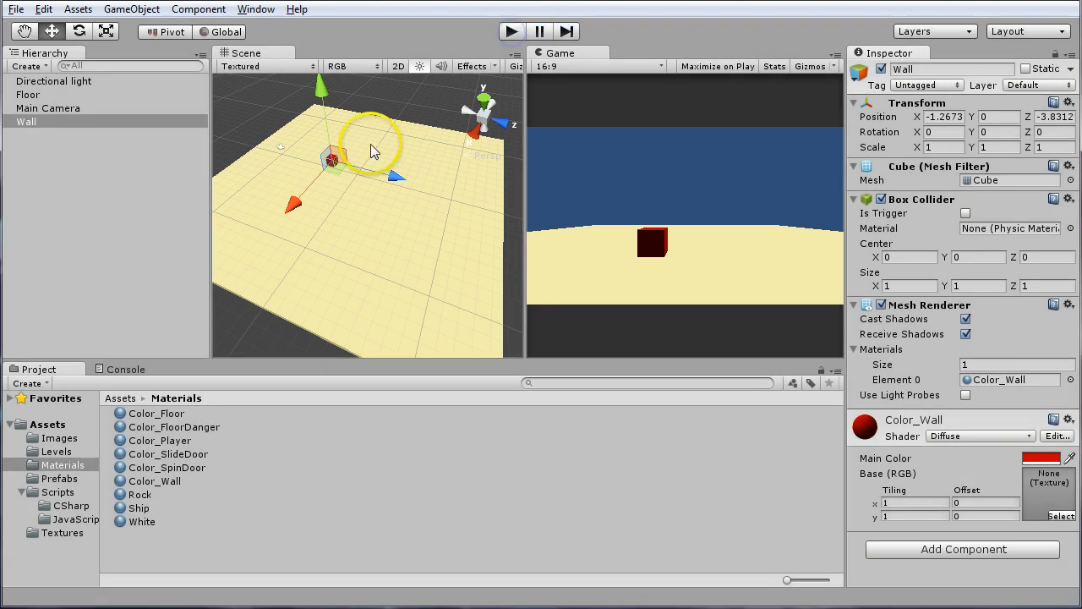
Move the Wall cube along the X axis to about 0.56
click(284, 257)
drag(284, 257, 299, 223)
click(583, 203)
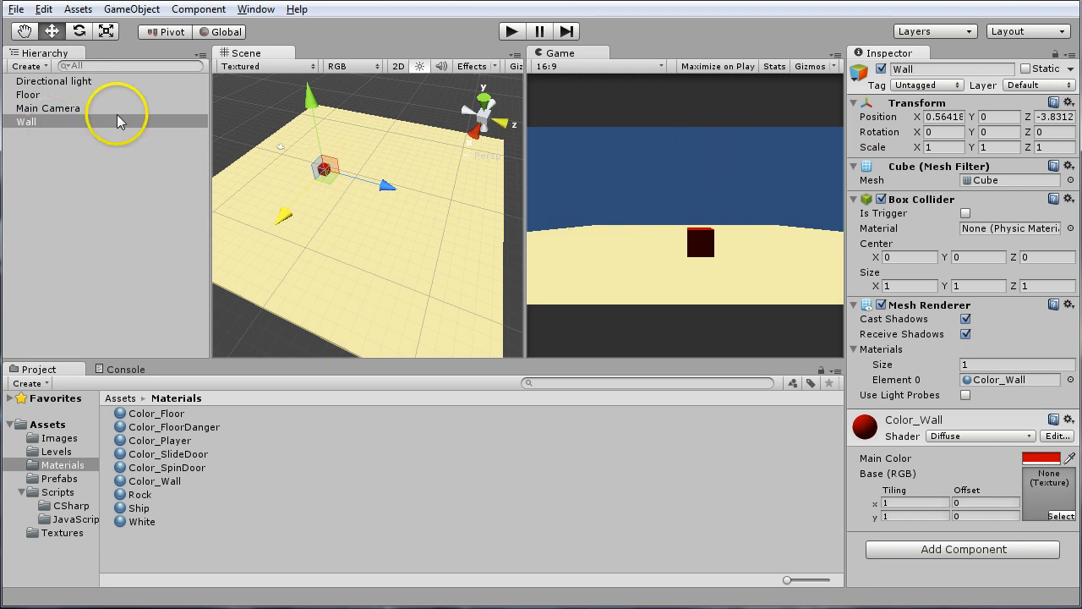
Raise the Main Camera above the floor along the Y axis to about 6.6
click(44, 112)
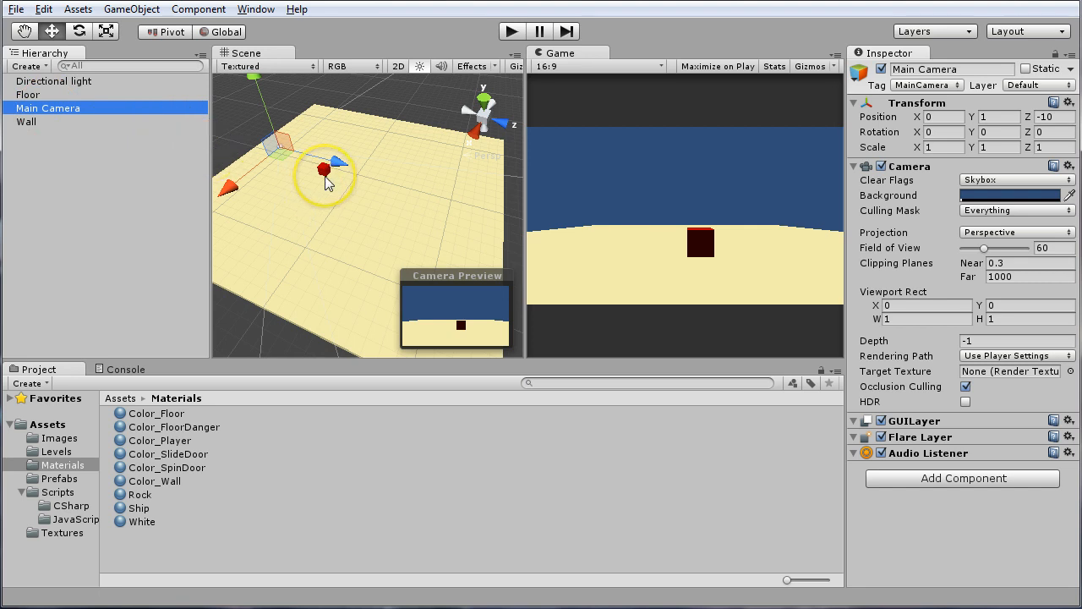
scroll(311, 179, down, 5)
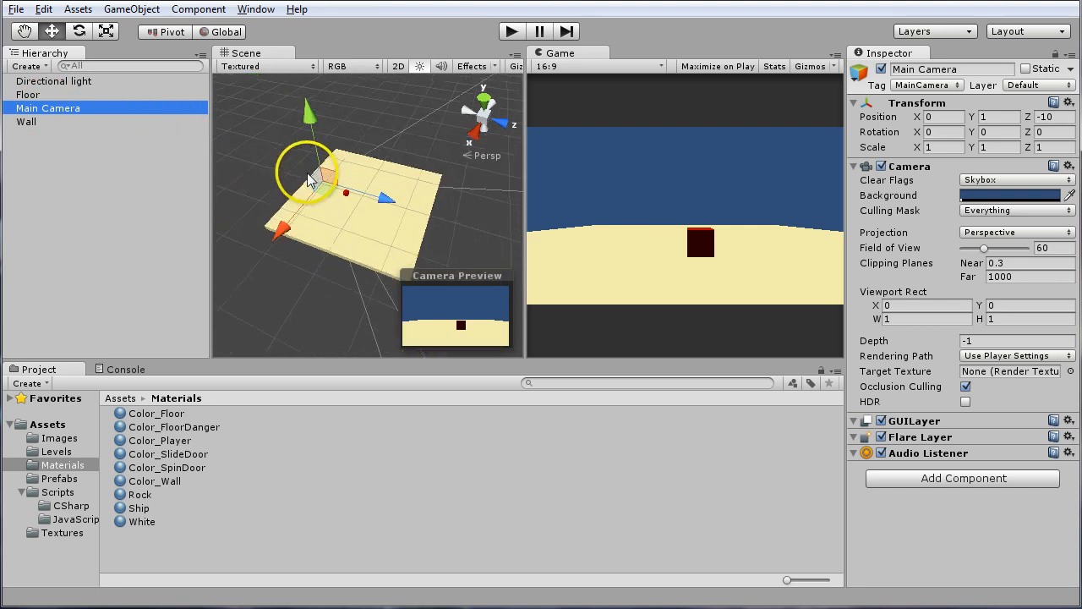
alt+drag(340, 181, 477, 163)
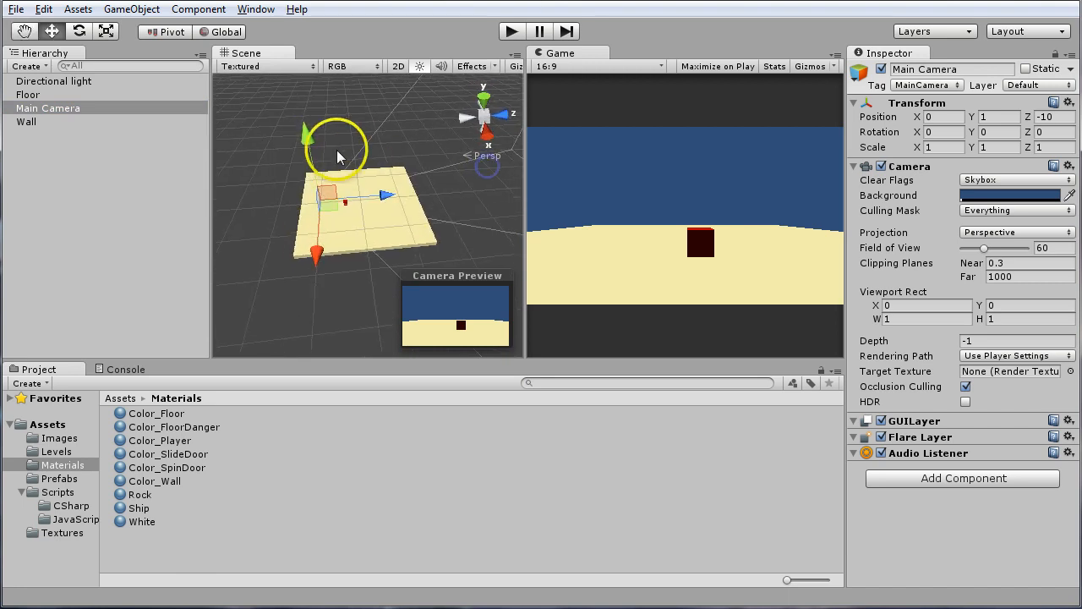
mouse_move(305, 133)
mouse_down()
mouse_move(309, 143)
mouse_move(304, 123)
mouse_up()
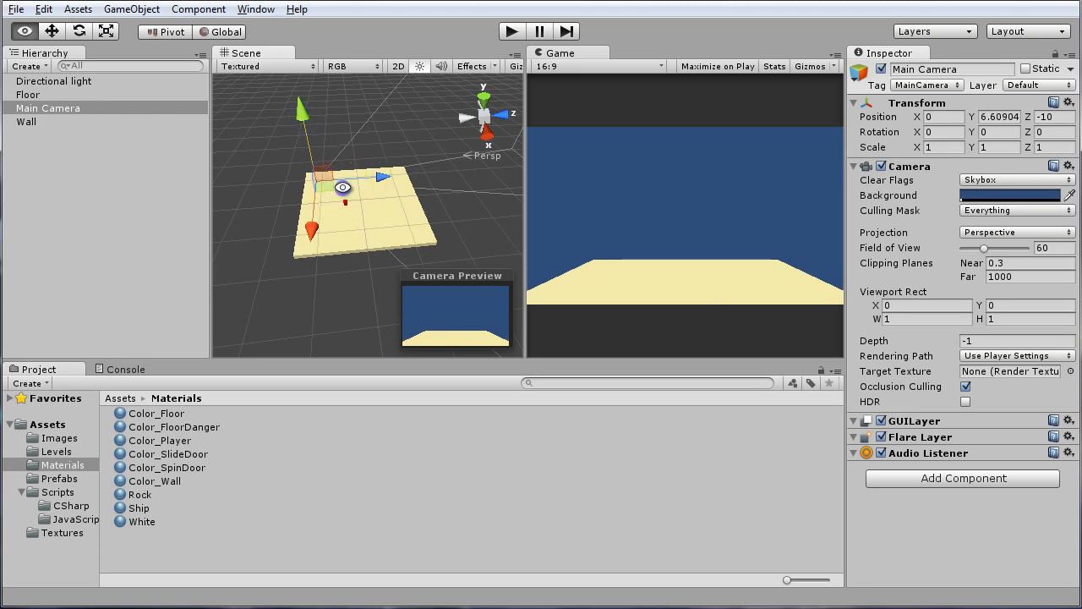
Rotate the Main Camera around its X axis to 90 degrees so it faces straight down
alt+drag(346, 188, 377, 198)
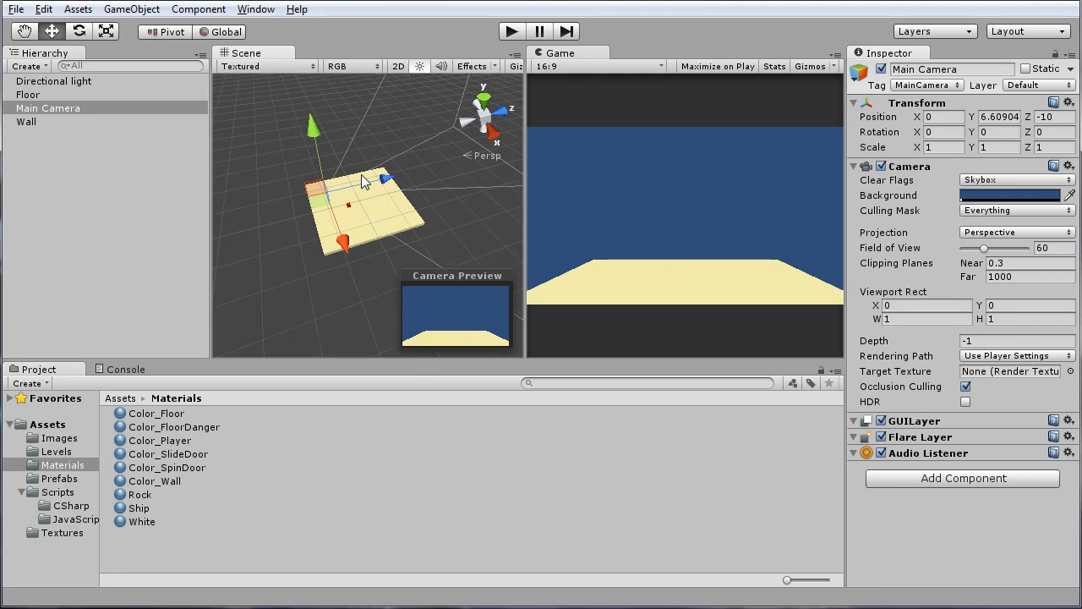
key(e)
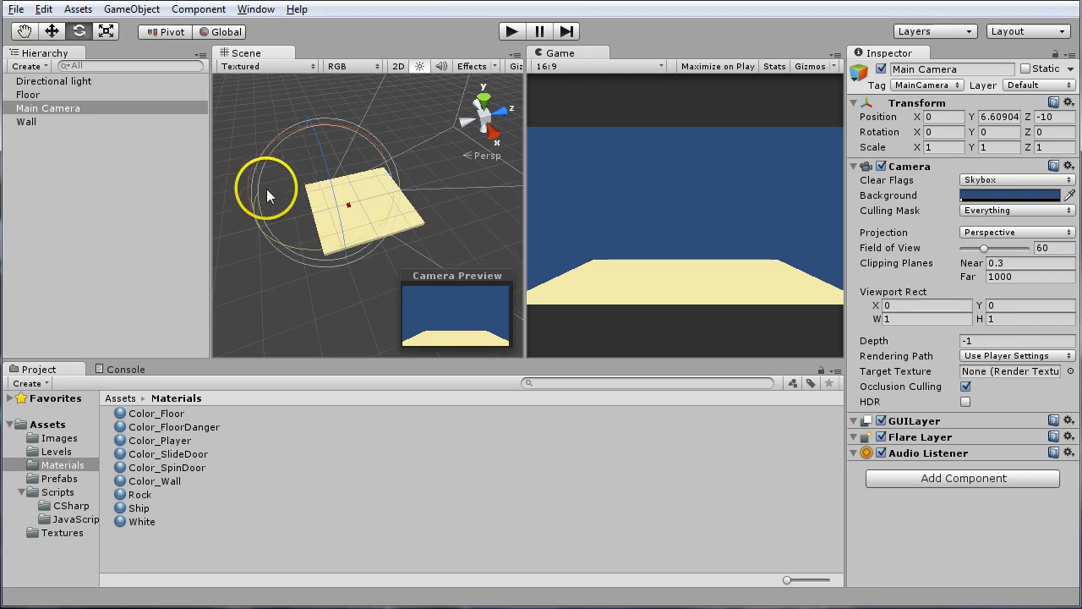
alt+drag(267, 184, 307, 190)
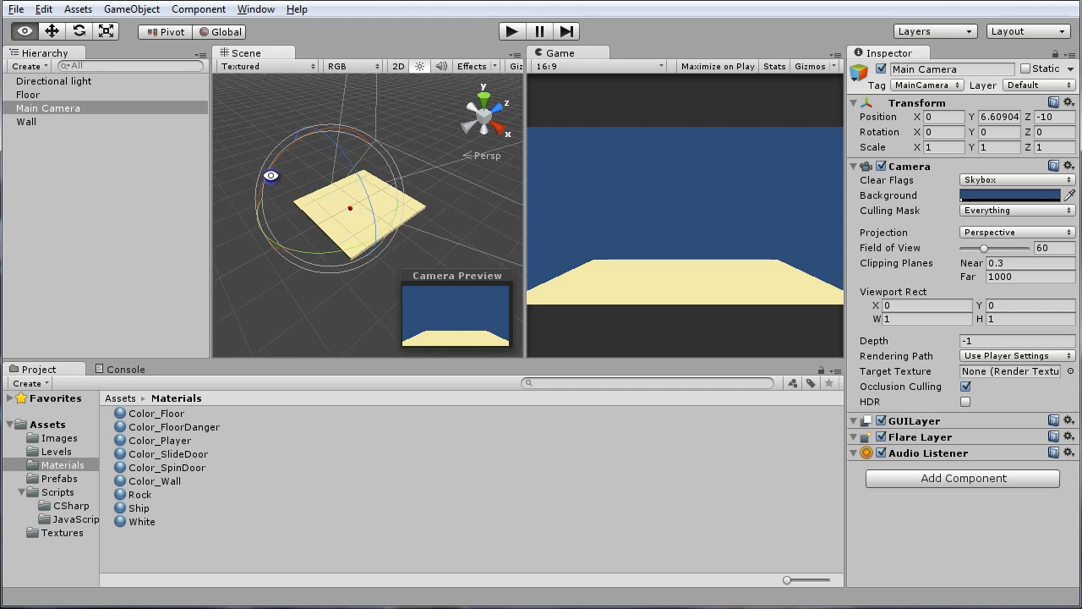
alt+scroll(280, 186, up, 8)
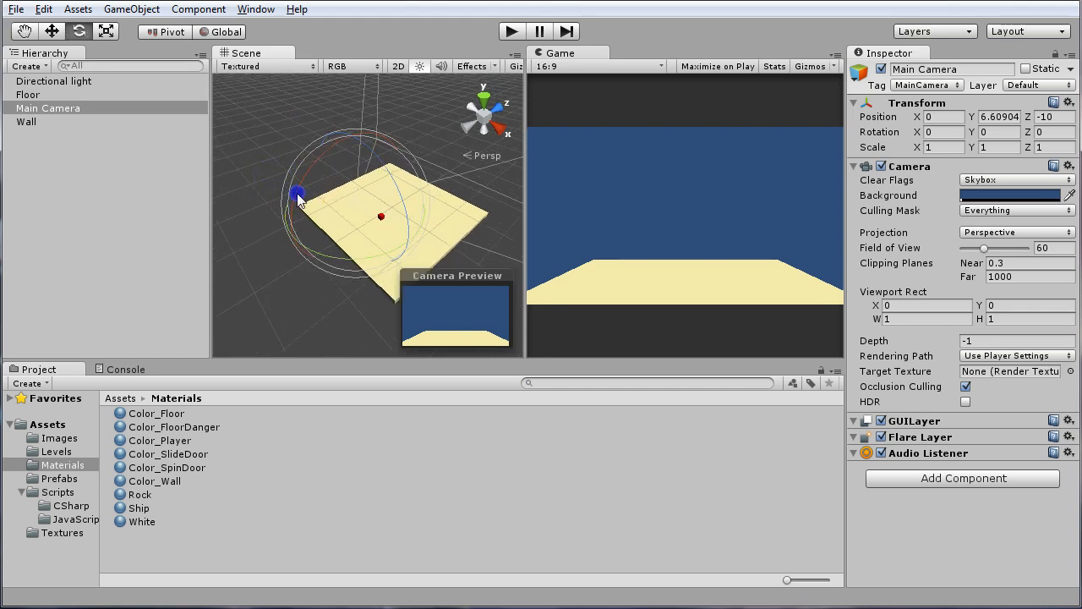
drag(298, 197, 522, 121)
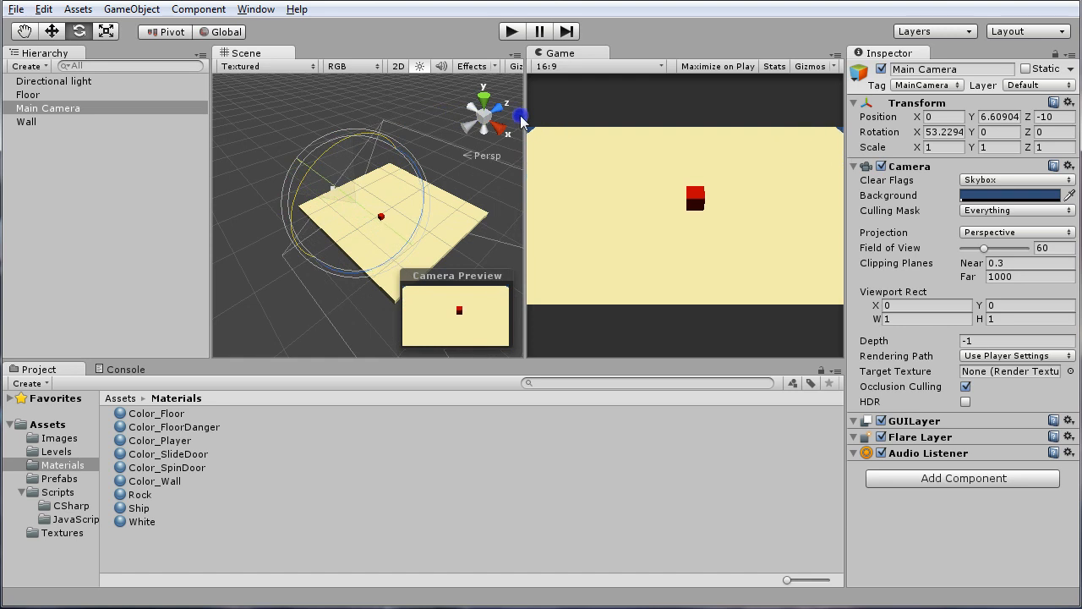
drag(297, 181, 425, 136)
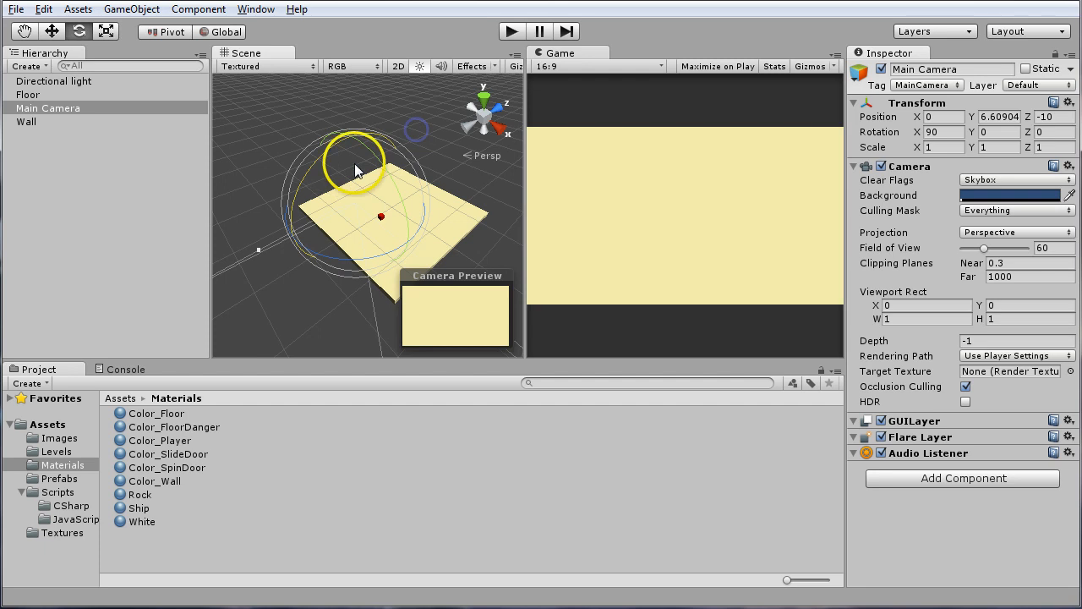
Move the Main Camera up and over the floor to about Y 20.5 and Z -1.2
scroll(340, 172, down, 3)
scroll(348, 199, up, 1)
key(w)
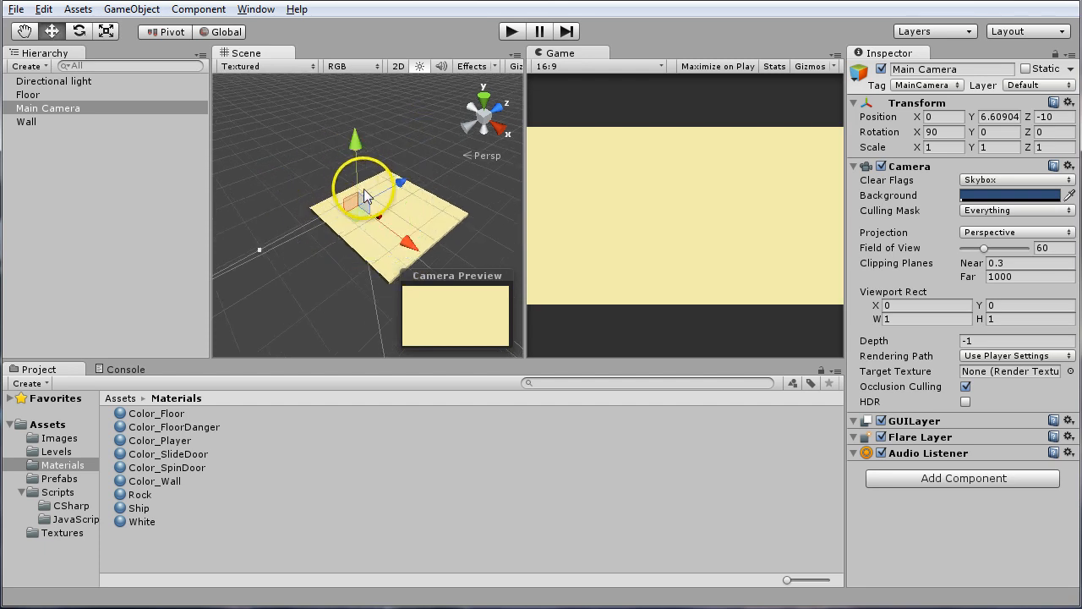
middle_drag(397, 184, 362, 194)
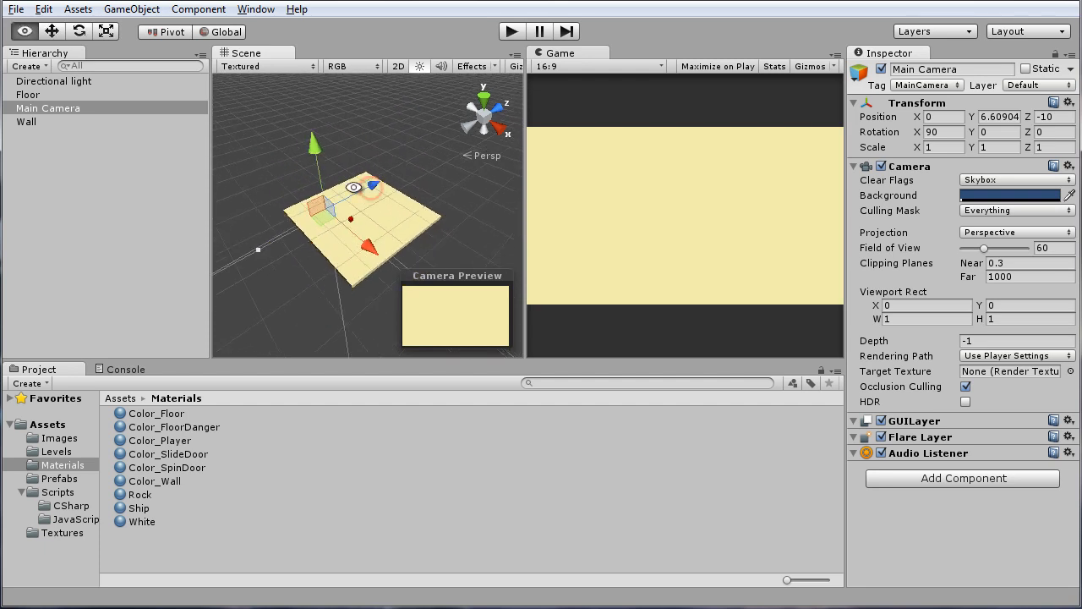
click(313, 149)
drag(313, 149, 304, 101)
middle_drag(330, 138, 311, 162)
drag(342, 167, 386, 145)
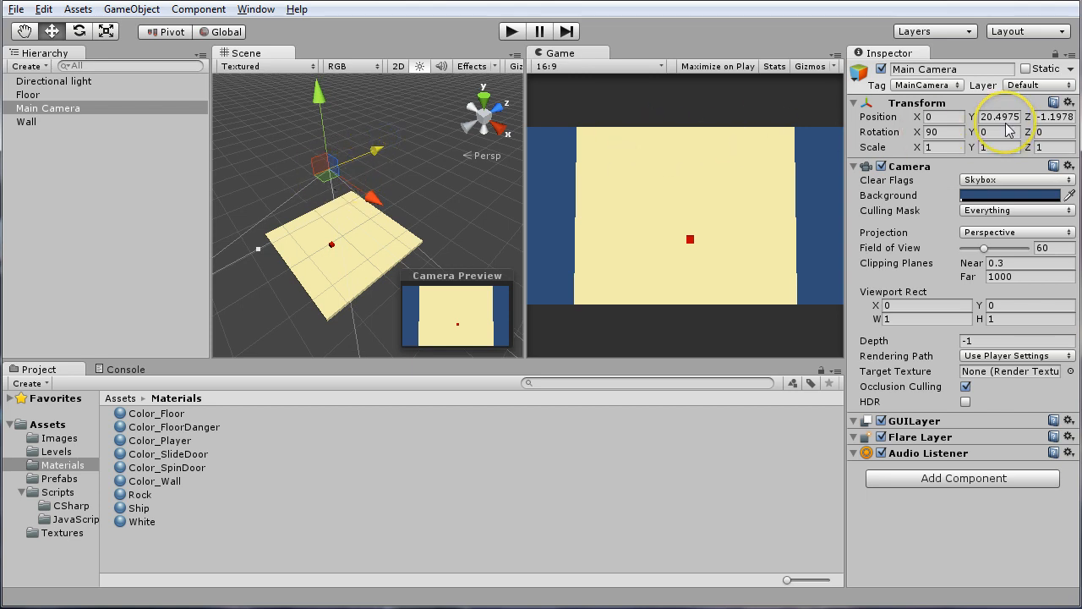
Set the Main Camera's position to Z 0 and try a height of Y 20 before setting Y to 10
click(1045, 116)
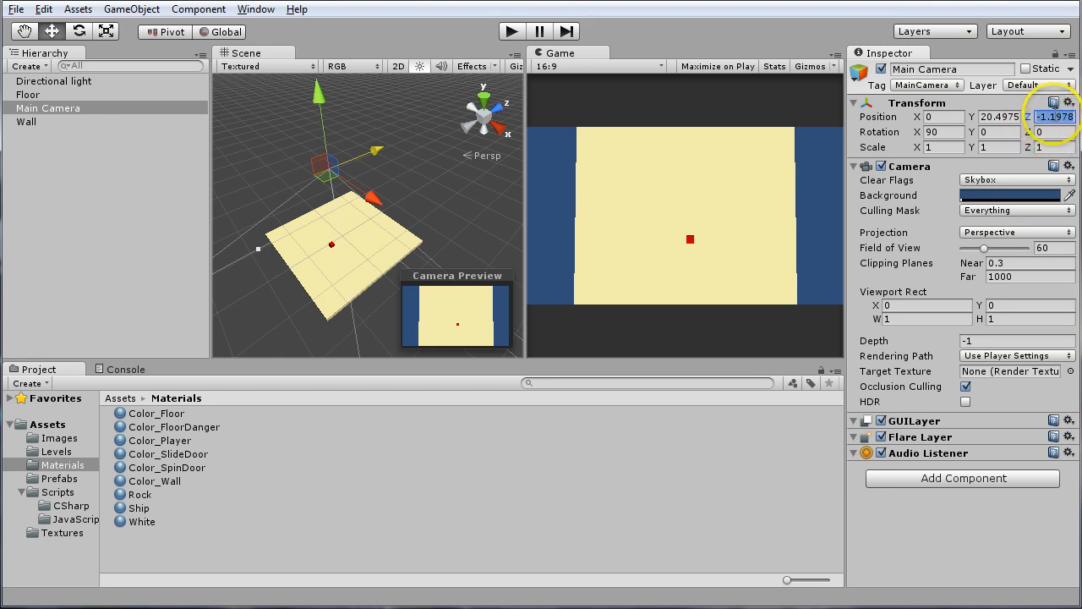
text(0)
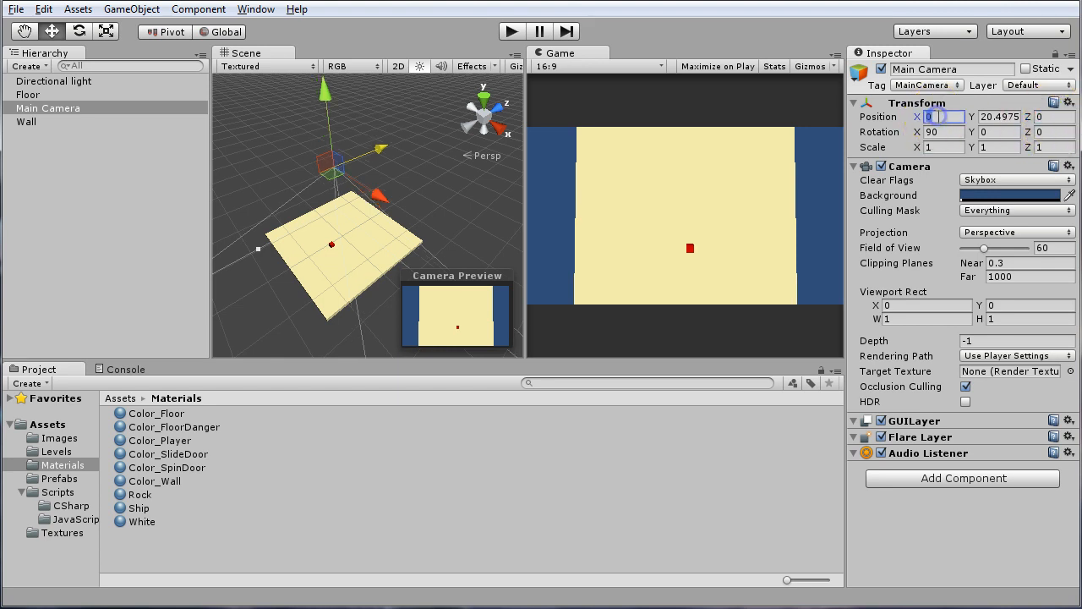
click(1003, 117)
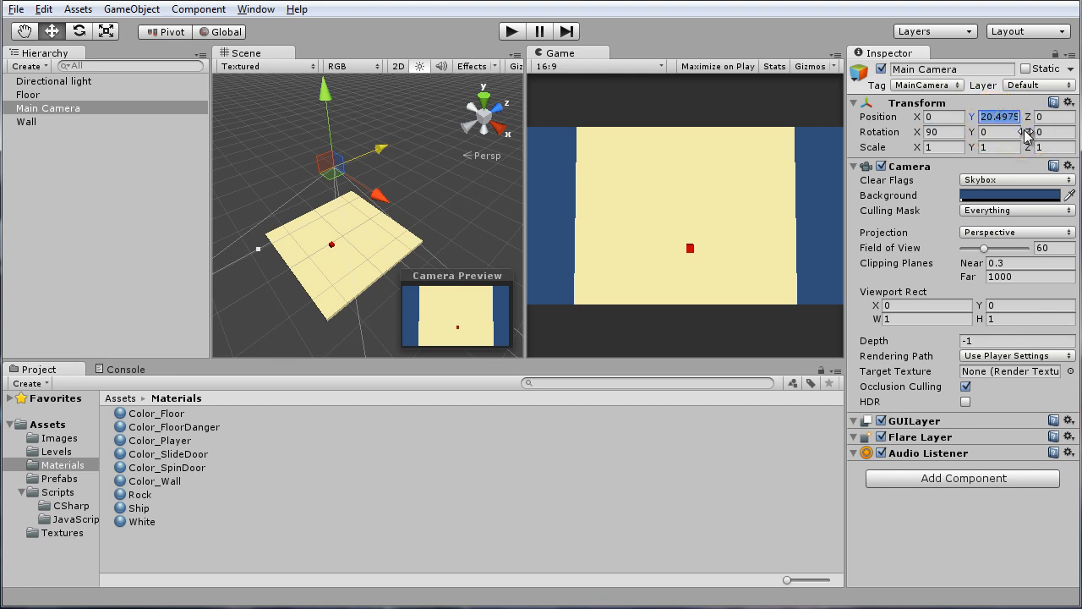
text(20)
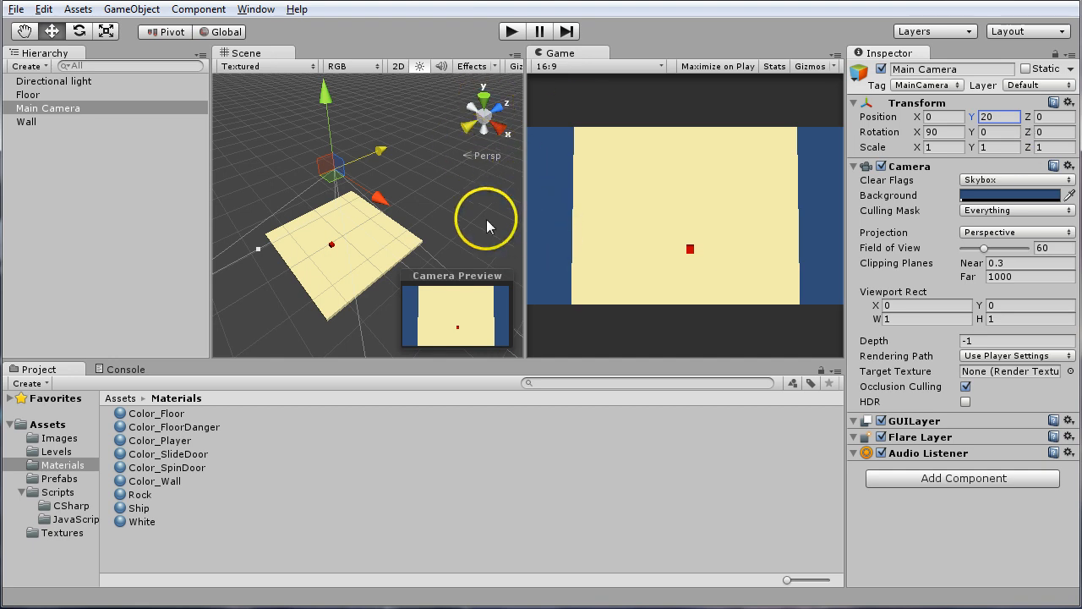
key(alt)
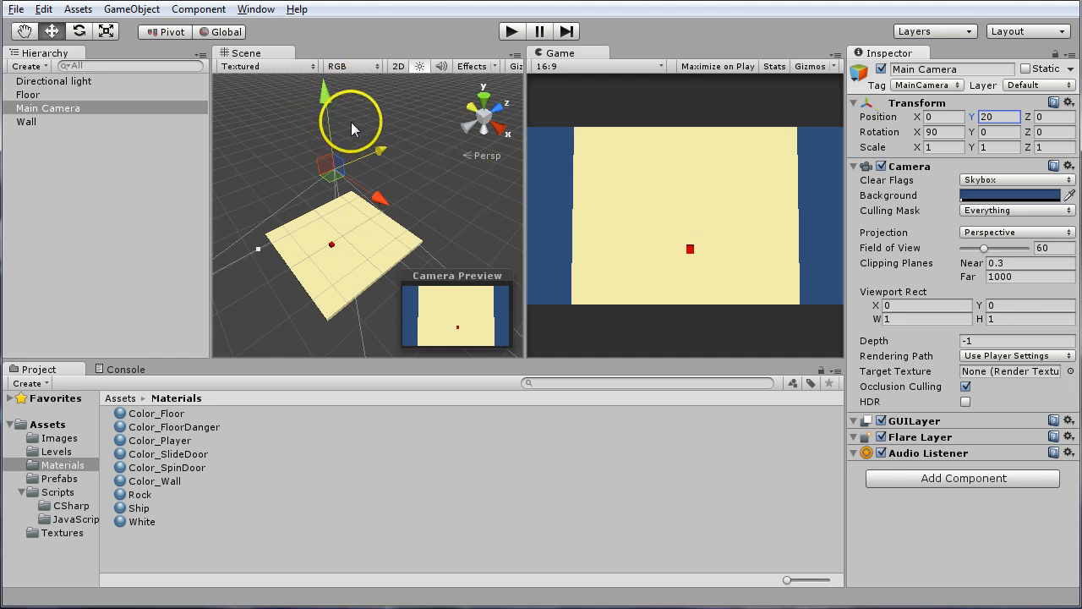
click(1013, 120)
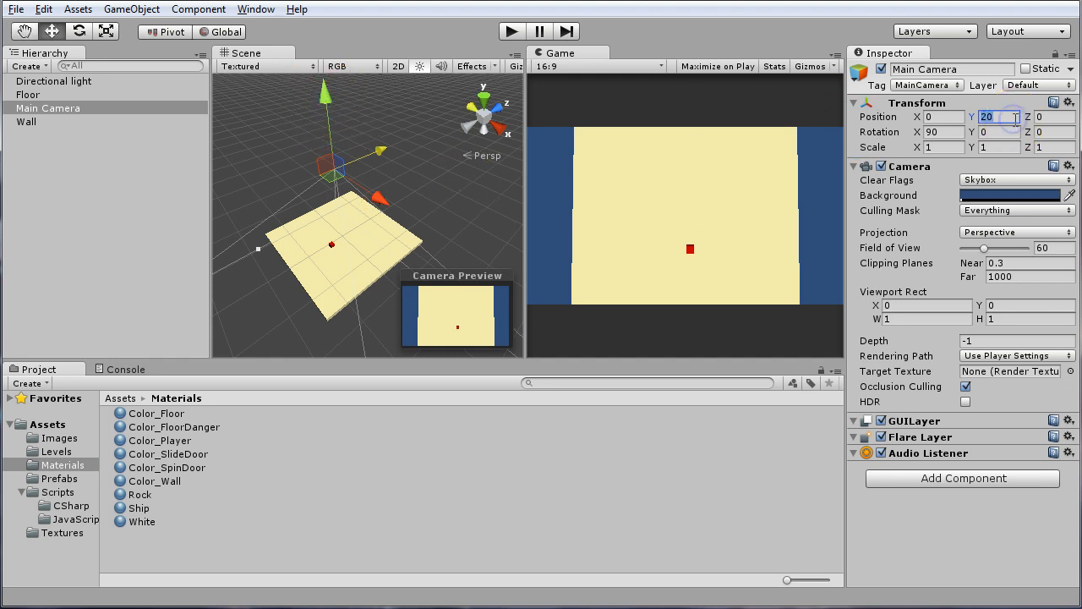
text(10)
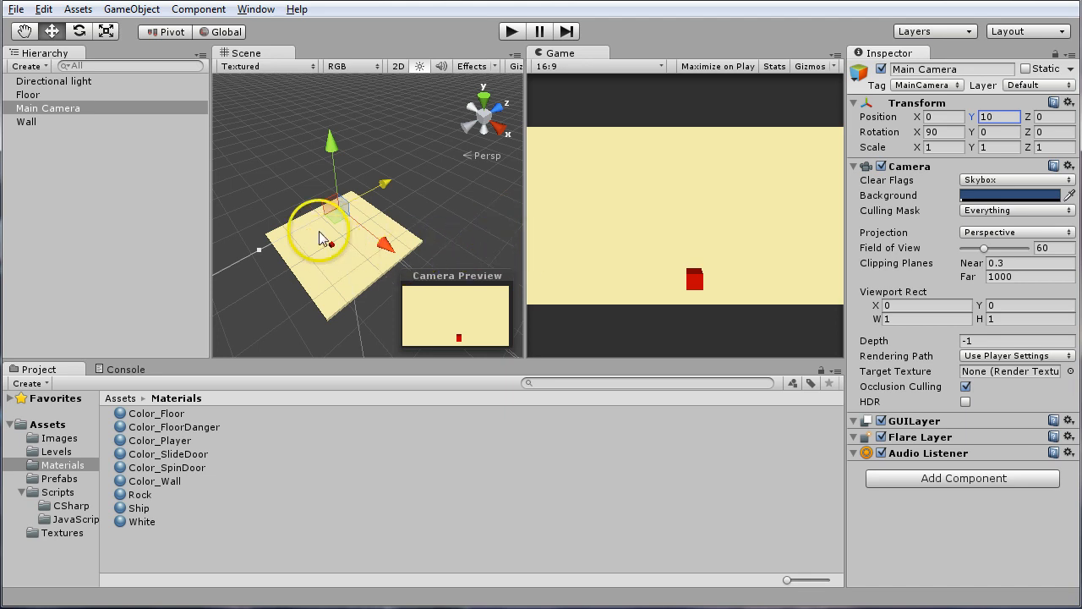
Frame the Wall cube in the Scene view and inspect it from several angles and distances
click(40, 82)
click(32, 124)
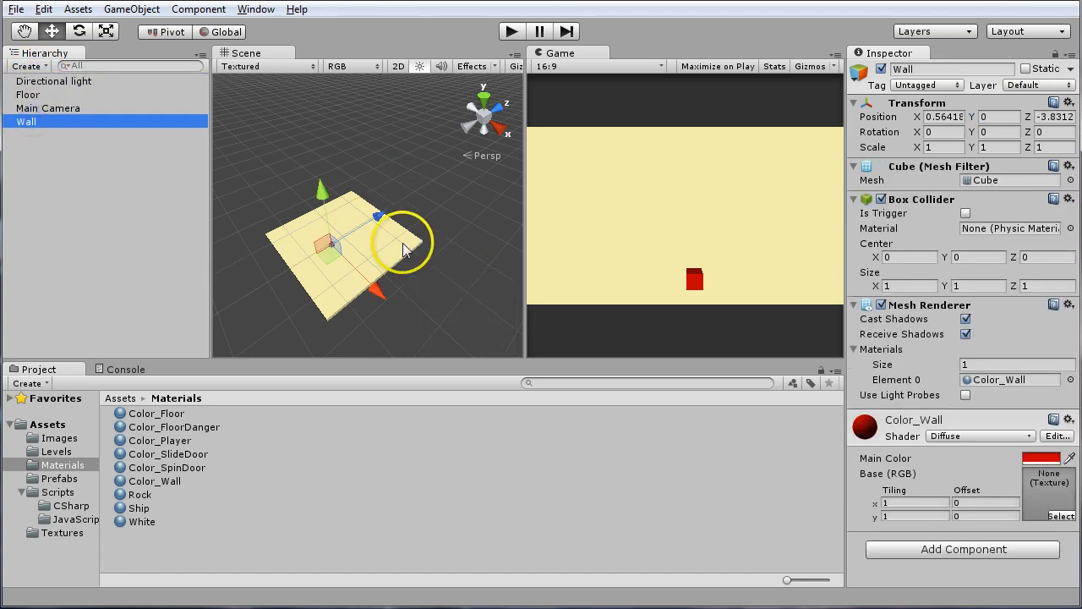
key(f)
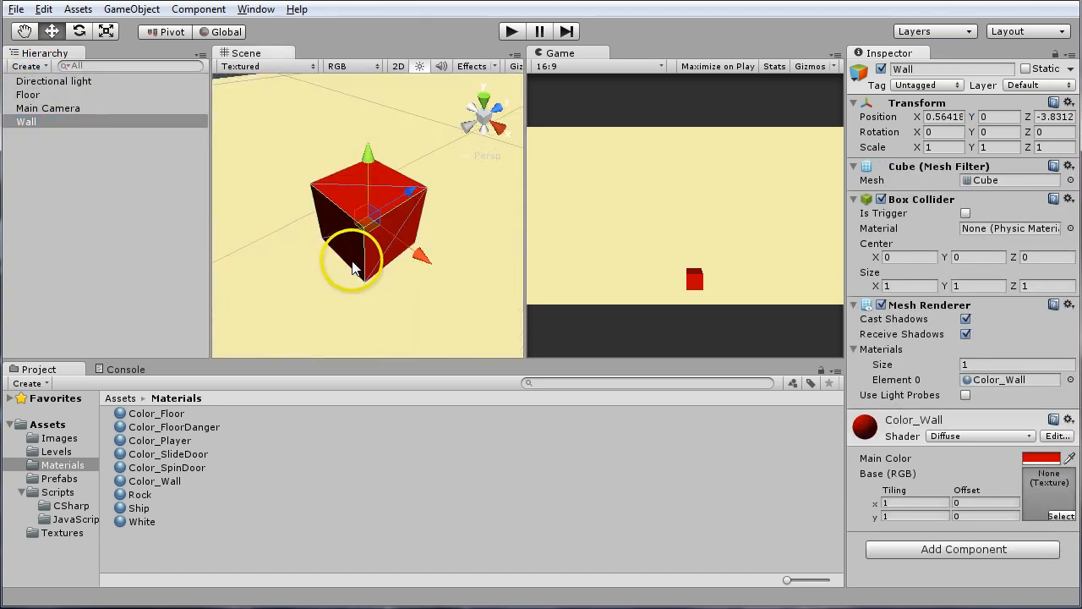
mouse_move(353, 264)
alt+mouse_down()
mouse_move(429, 211)
mouse_move(365, 223)
mouse_move(355, 245)
alt+mouse_up()
alt+scroll(364, 224, down, 5)
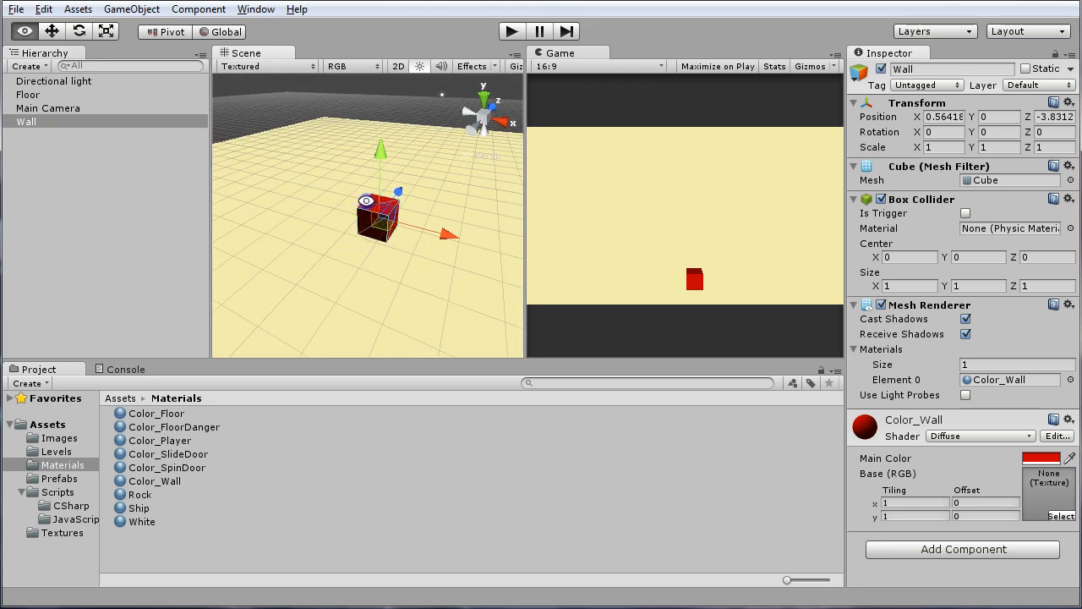
alt+drag(366, 200, 381, 238)
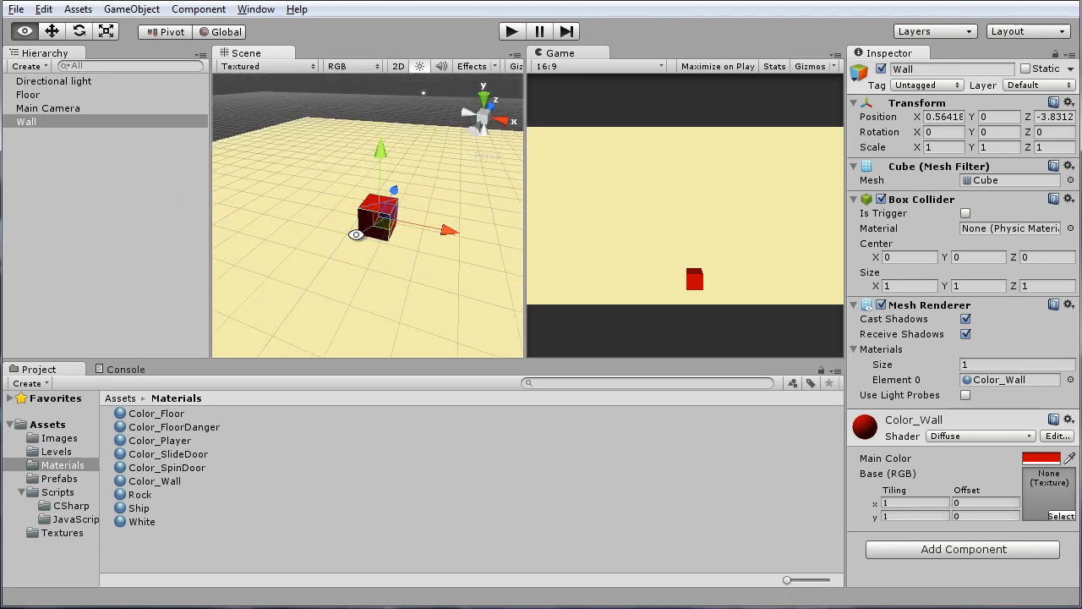
drag(355, 235, 335, 277)
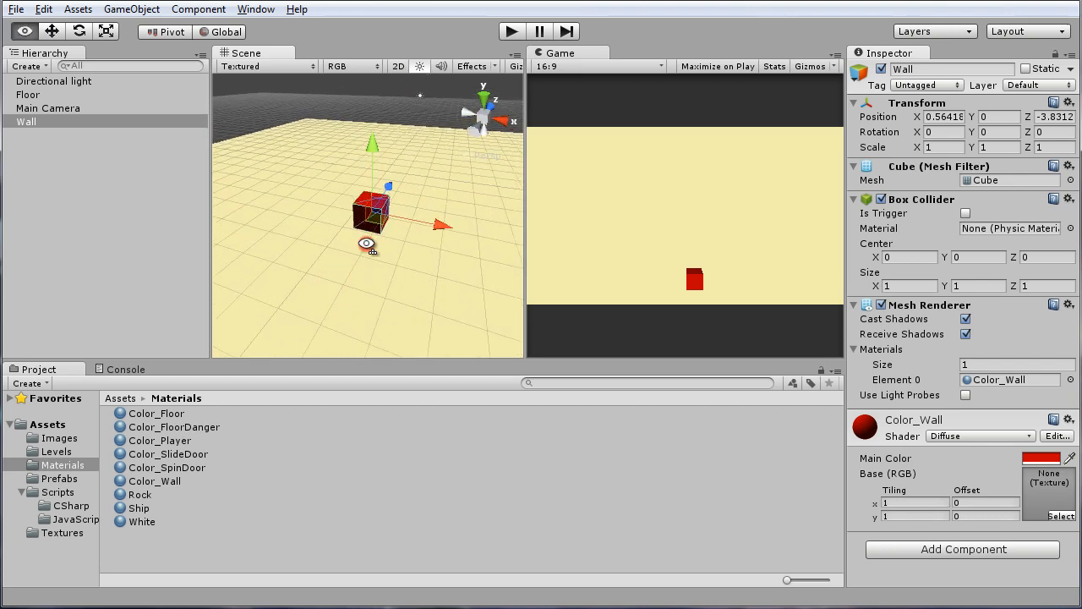
mouse_move(370, 242)
alt+mouse_down()
mouse_move(357, 248)
mouse_move(367, 280)
mouse_move(379, 253)
alt+mouse_up()
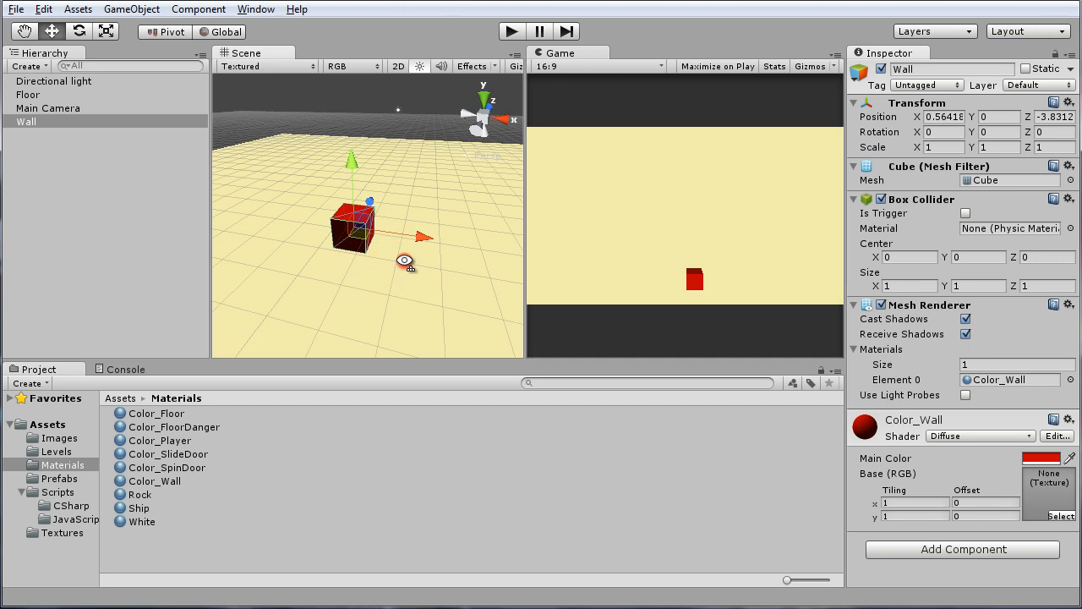
alt+drag(404, 260, 444, 345)
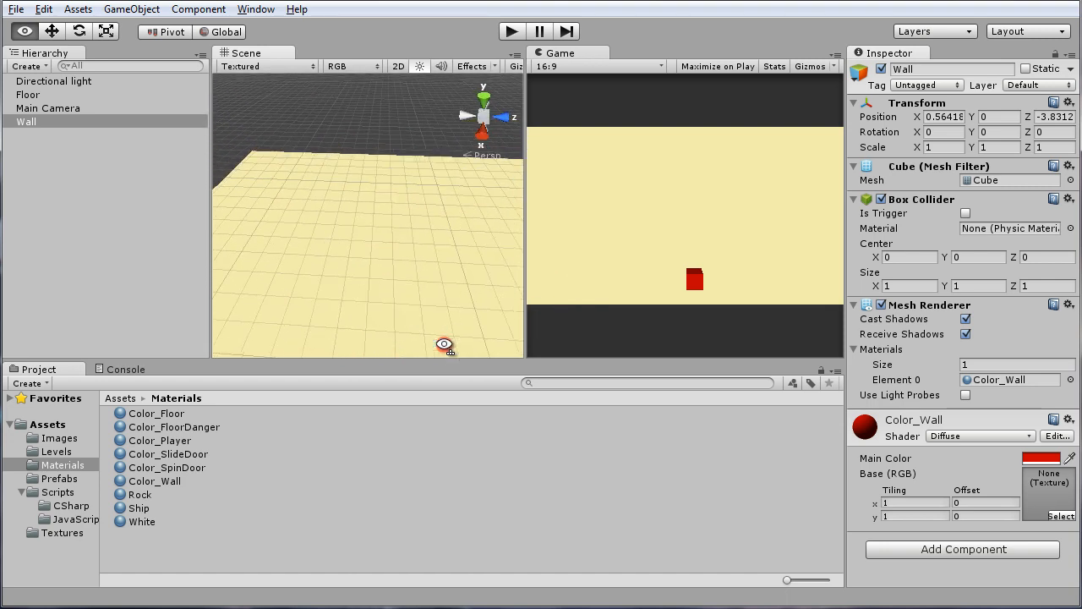
Fly the Scene view up, down, forward and backward around the Wall cube to examine it on the floor
key(f)
key(e)
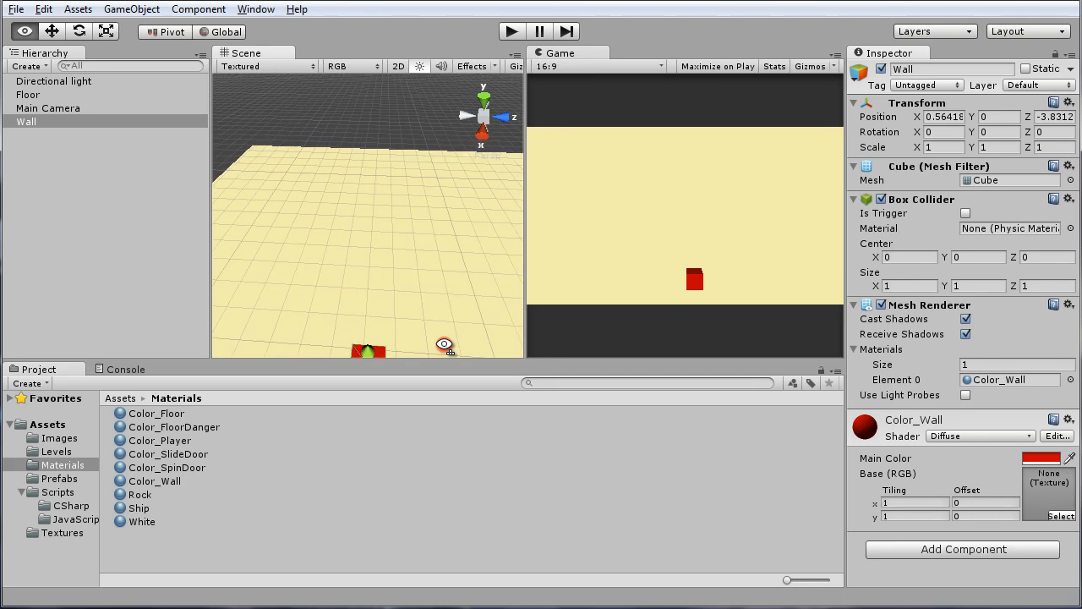
key(q)
key(e)
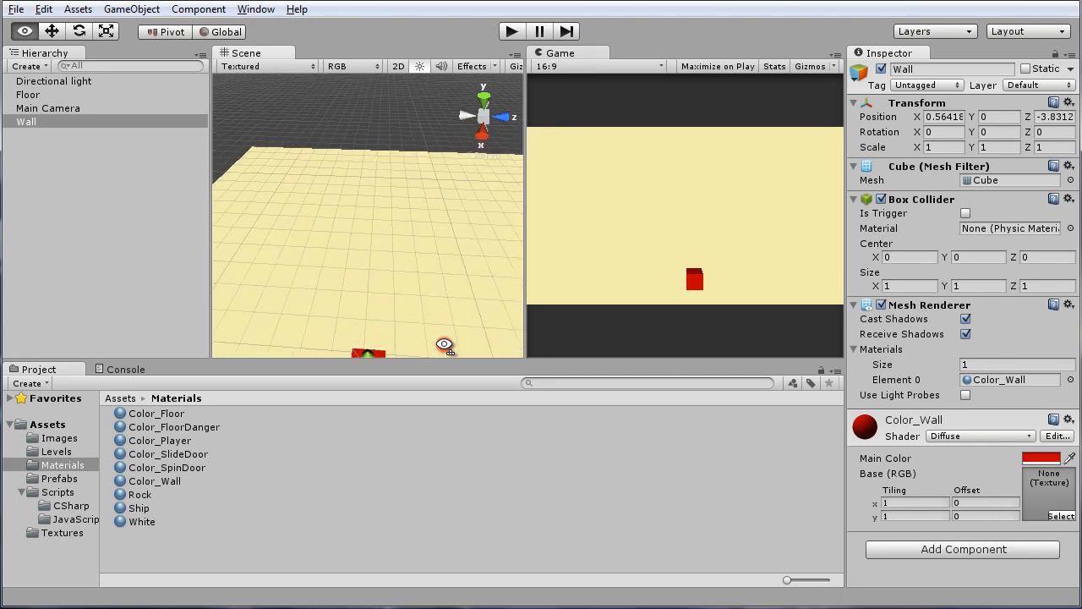
right_drag(444, 344, 521, 210)
key(q)
key(e)
key(q)
key(e)
key(q)
key(e)
key(q)
key(e)
key(q)
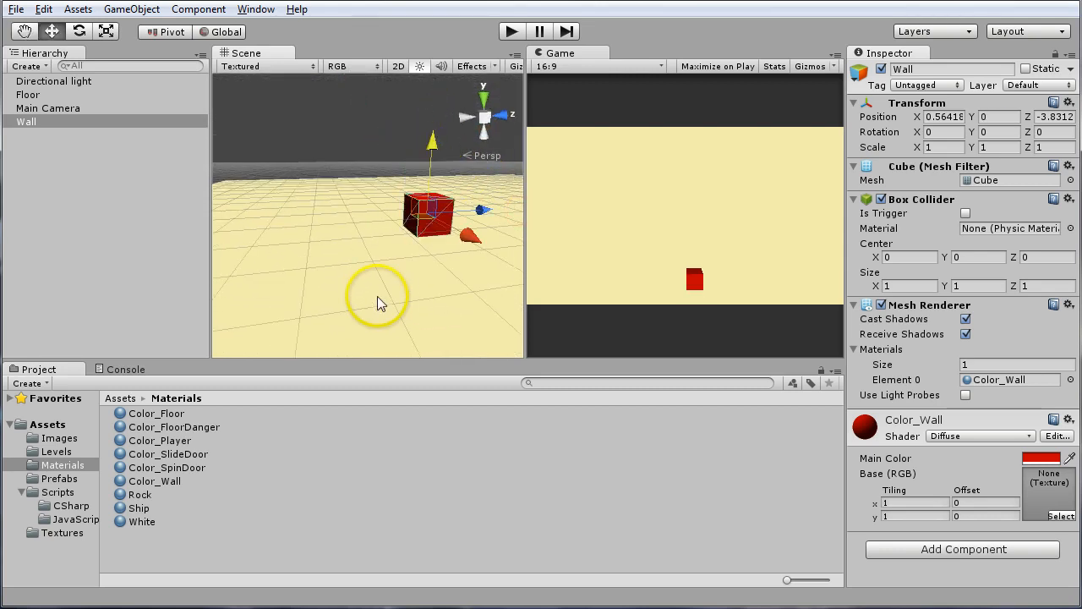
right_drag(423, 318, 274, 364)
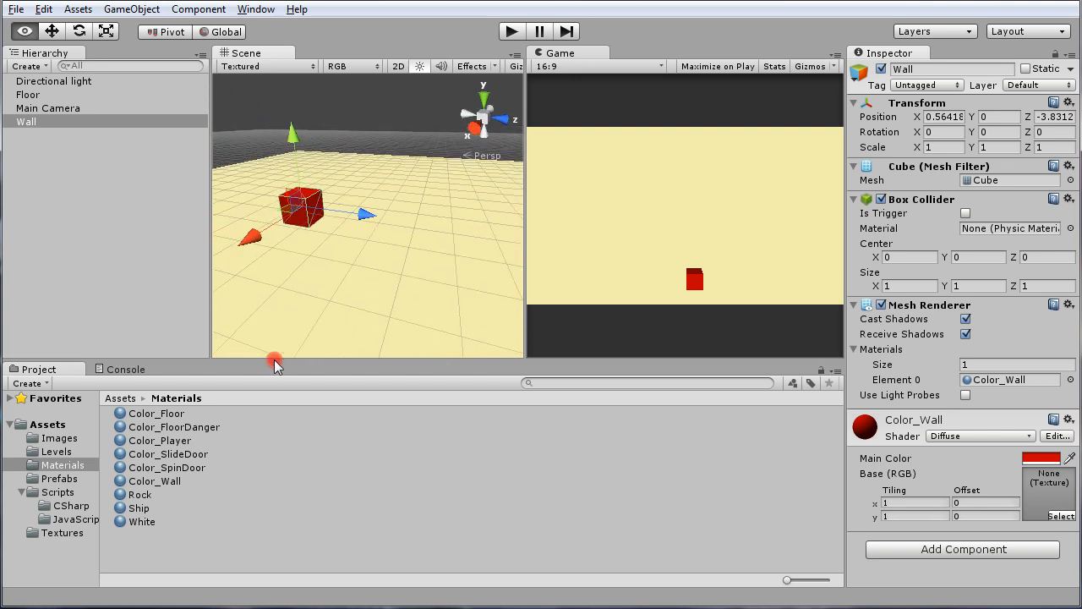
key(w)
right_drag(274, 360, 285, 447)
key(s)
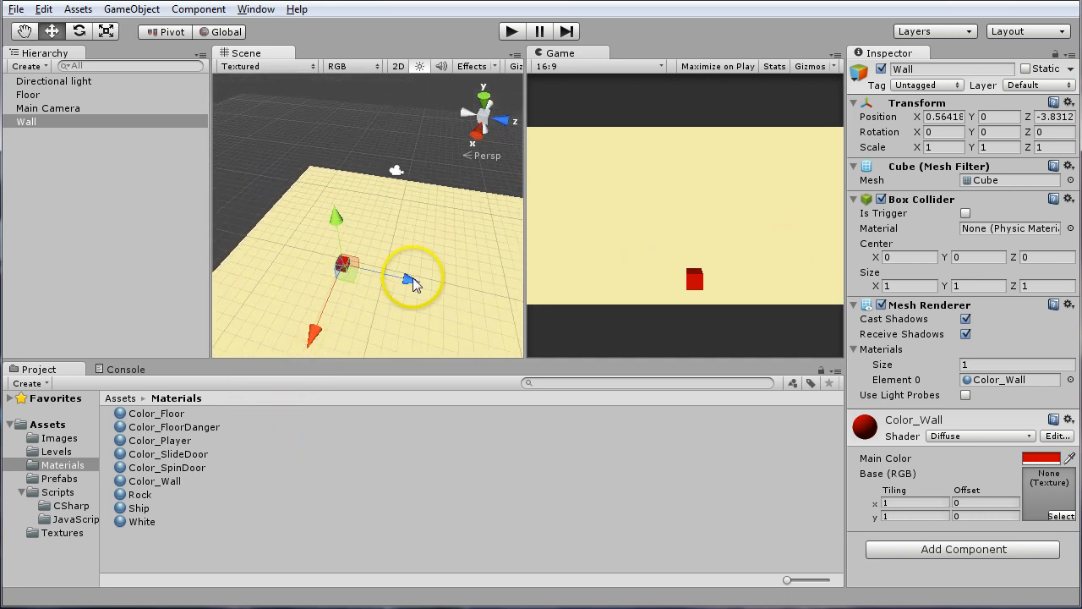
Move the Wall cube across the floor to about X -9.49 and Z -1.89
drag(409, 283, 404, 304)
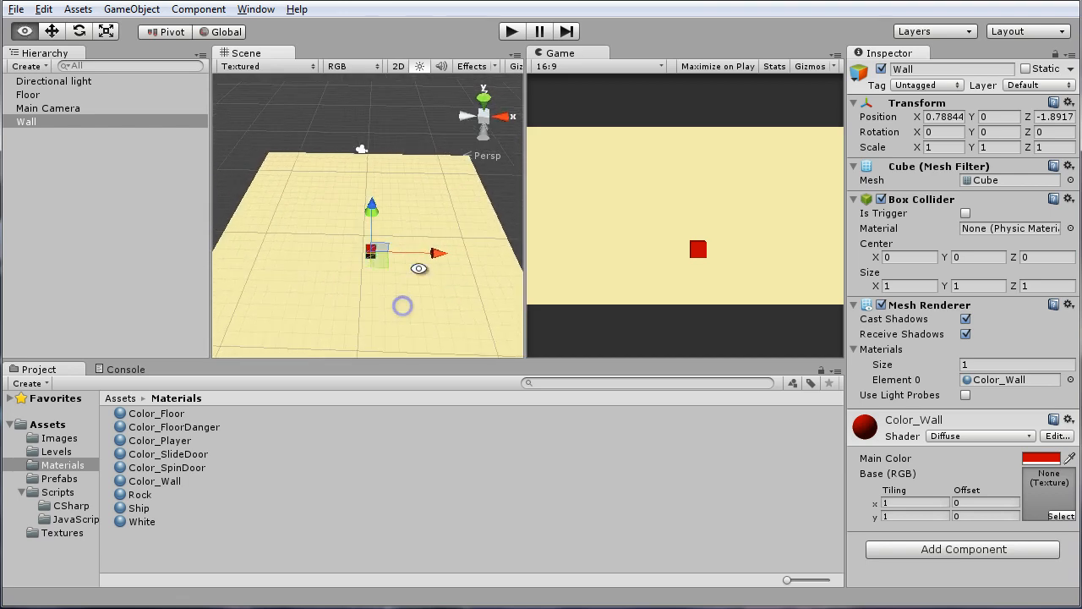
click(437, 256)
drag(436, 255, 338, 341)
drag(343, 240, 356, 241)
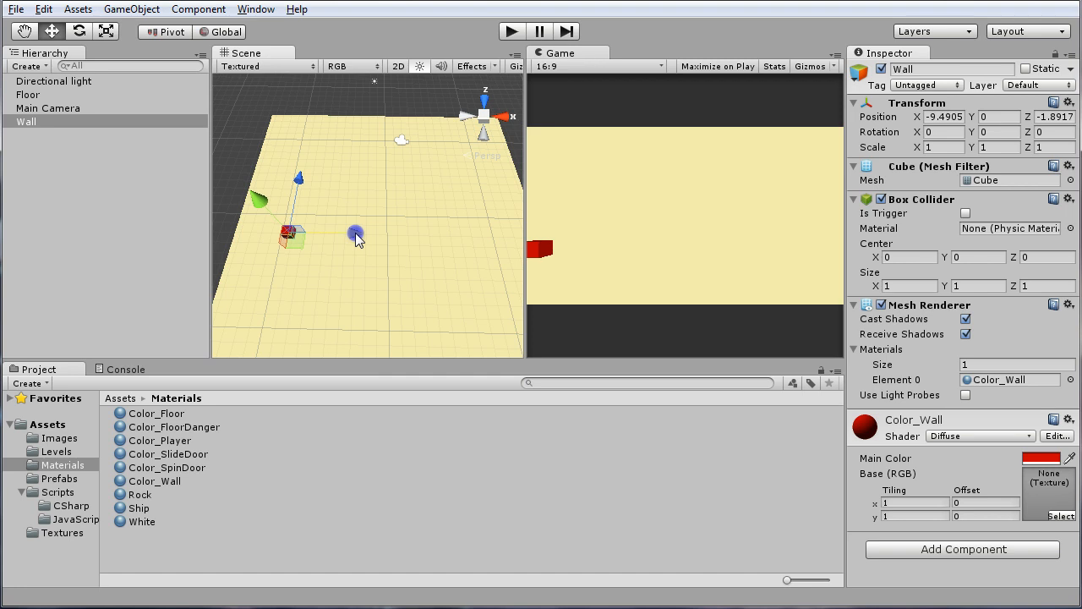
alt+drag(338, 295, 321, 308)
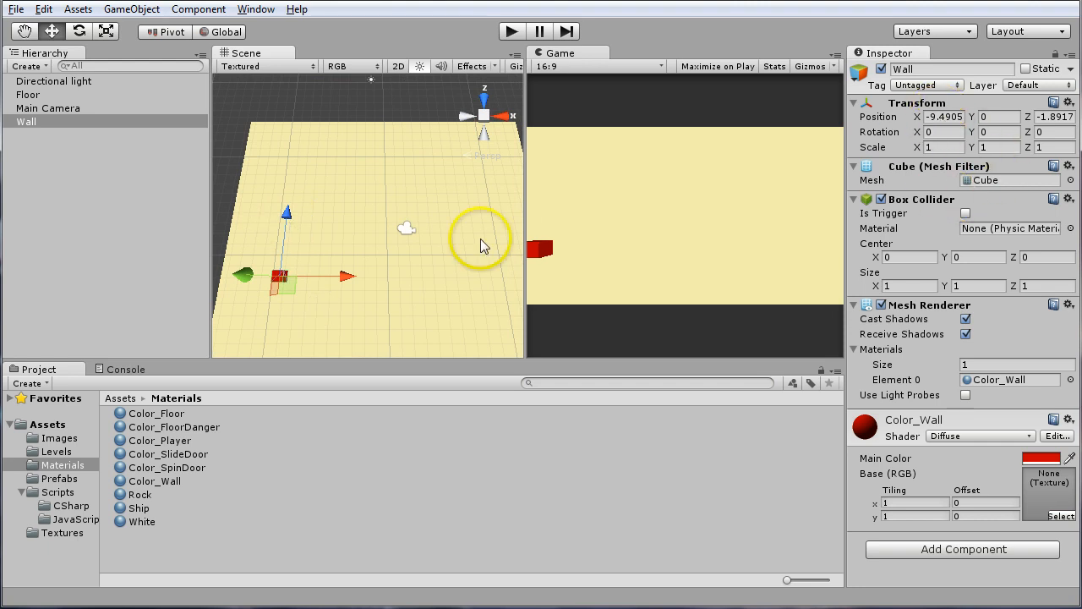
Move the Wall cube along its Z axis and set its Z position to exactly 0
drag(286, 212, 283, 194)
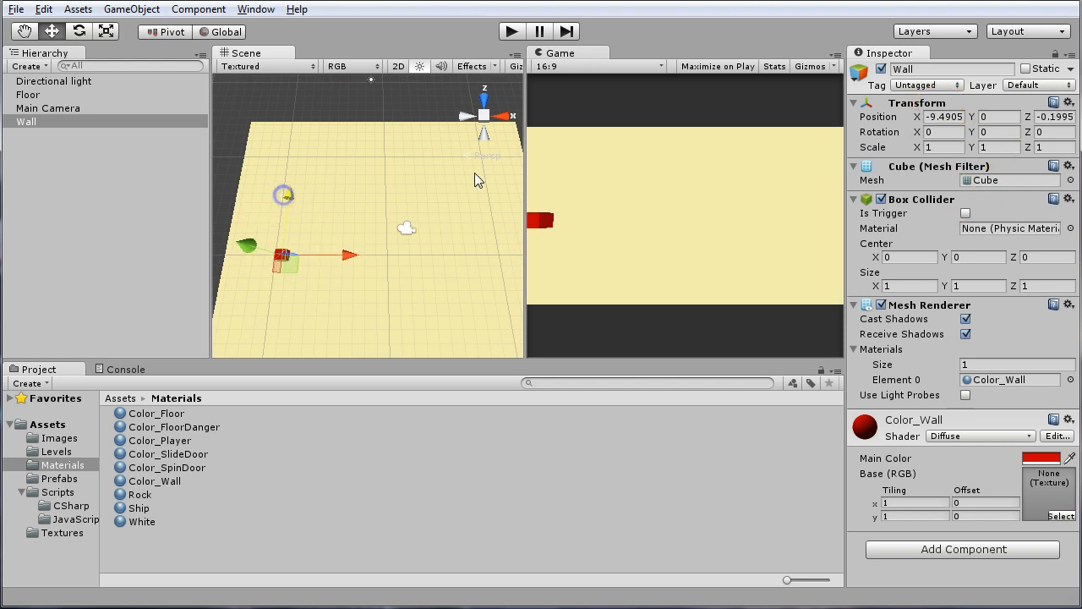
click(1053, 118)
text(0)
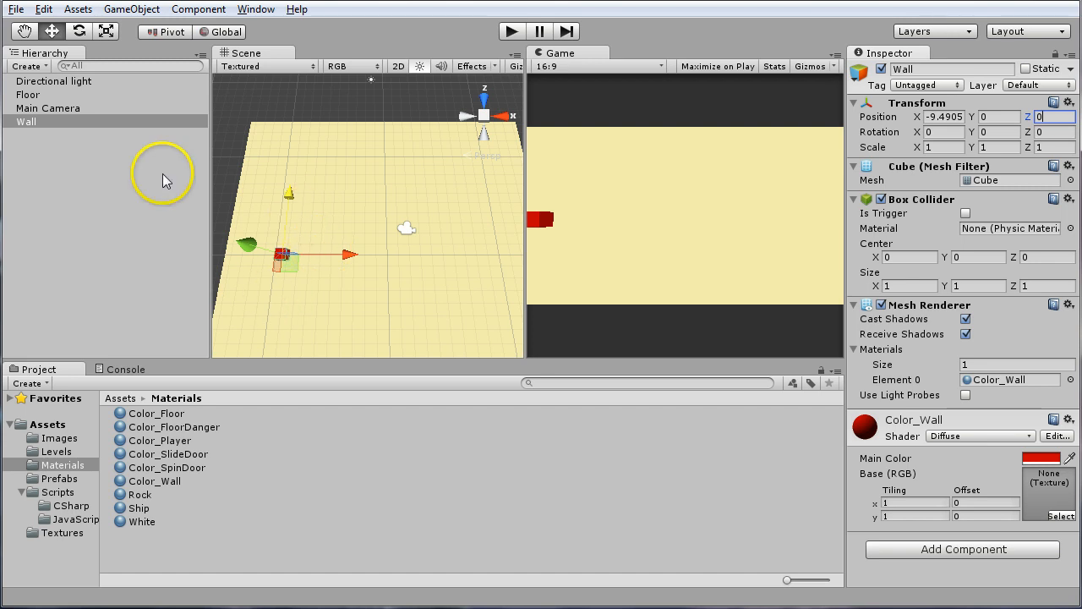
Stretch the Wall cube along Z to a scale of about 13.69 so it spans the camera view's height
click(37, 124)
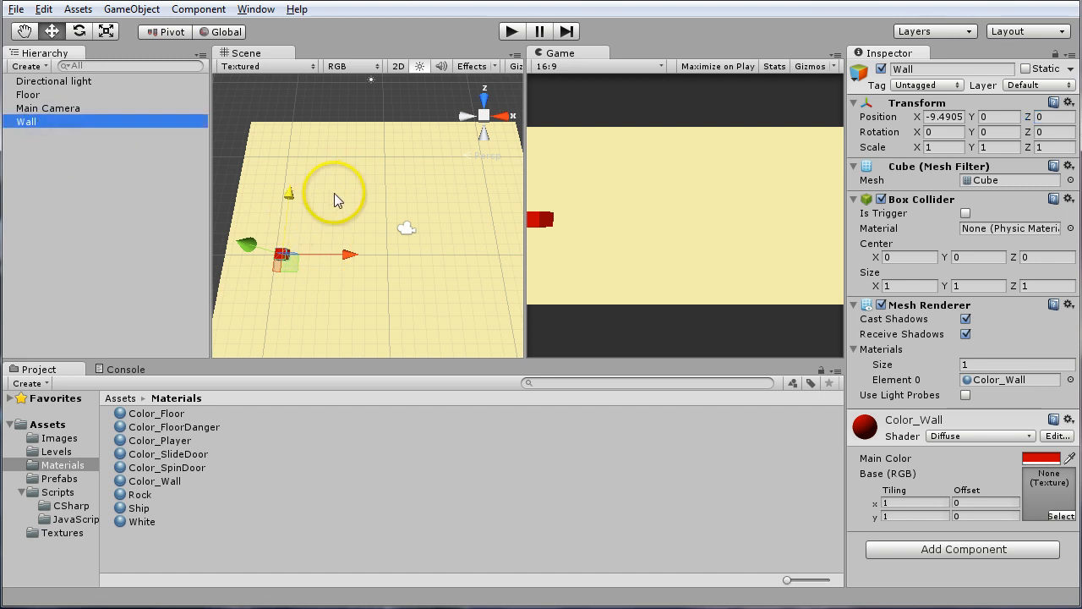
key(r)
drag(290, 193, 298, 84)
drag(286, 195, 290, 138)
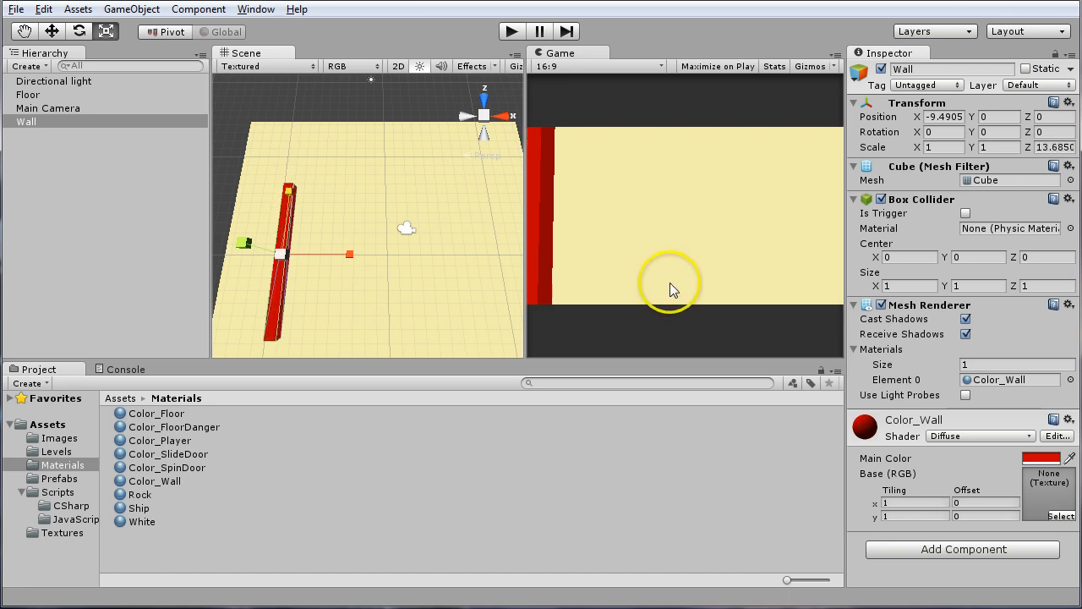
alt+drag(318, 311, 342, 248)
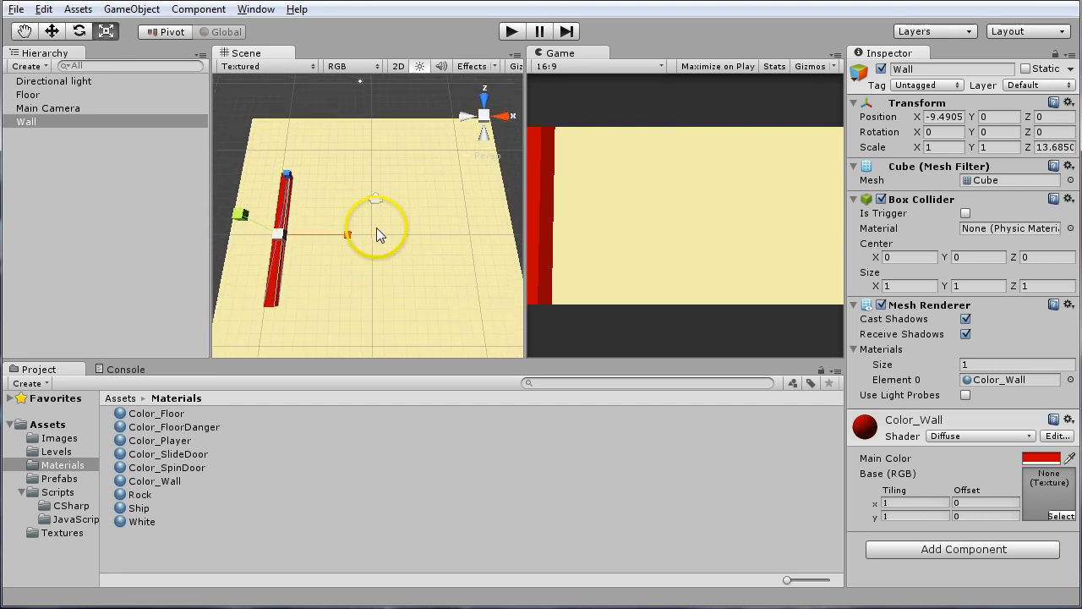
Duplicate the long Wall and move the copy along X to about 9.52, on the opposite side of the floor
click(49, 108)
click(34, 123)
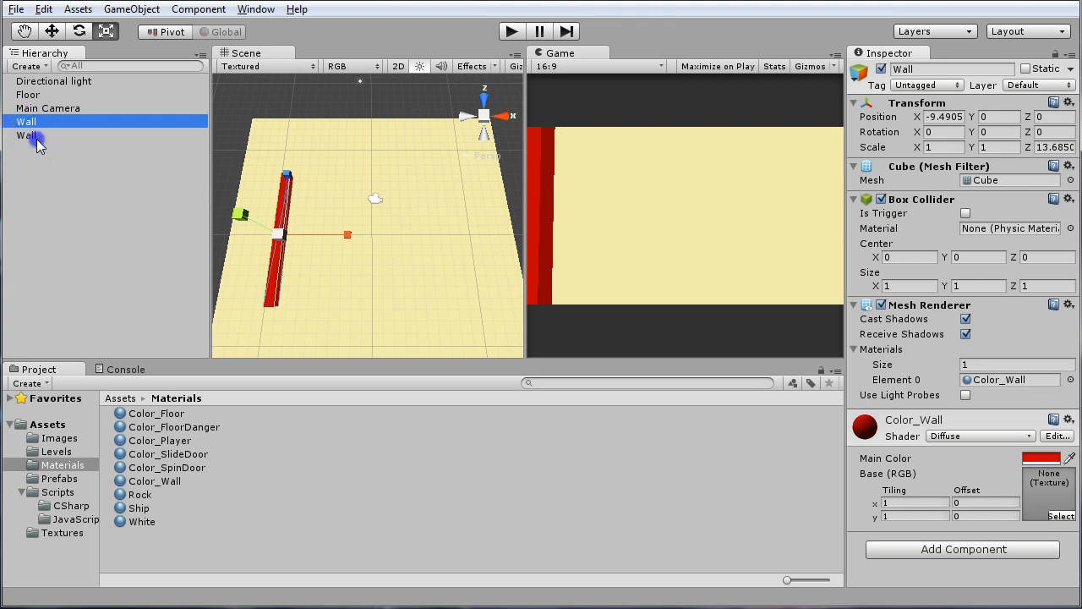
click(37, 135)
click(39, 124)
click(43, 135)
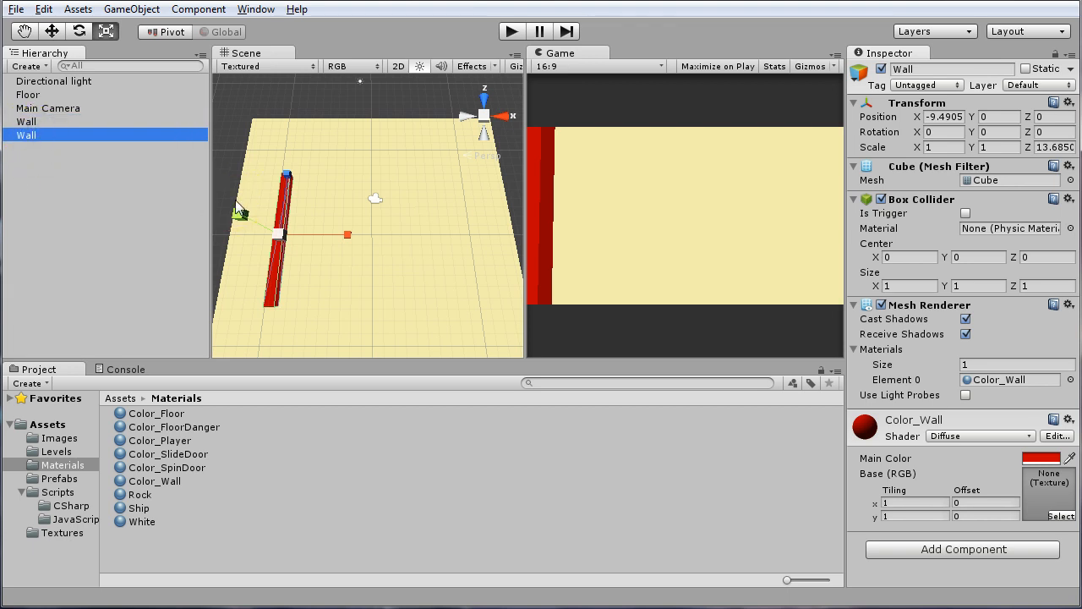
key(w)
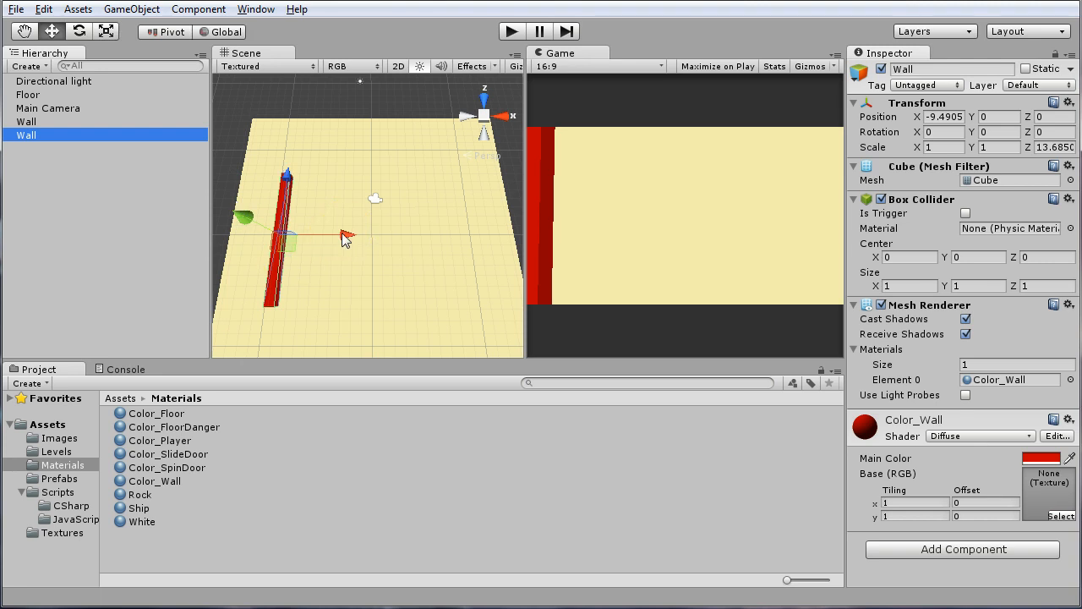
drag(345, 239, 526, 226)
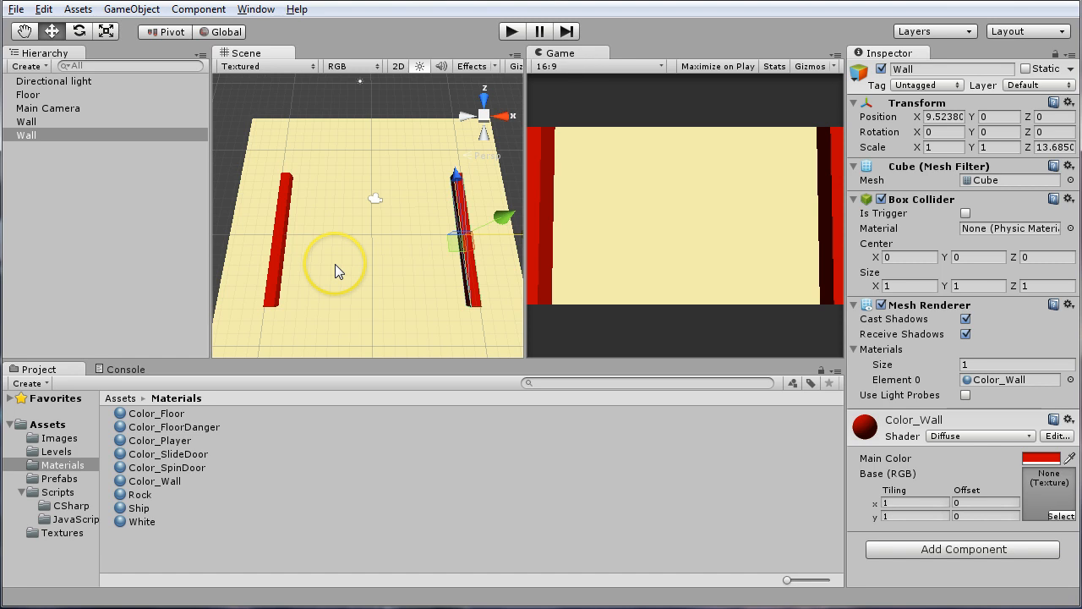
Duplicate the second side Wall and place the copy midway between both walls at X position 0
key(ctrl+d)
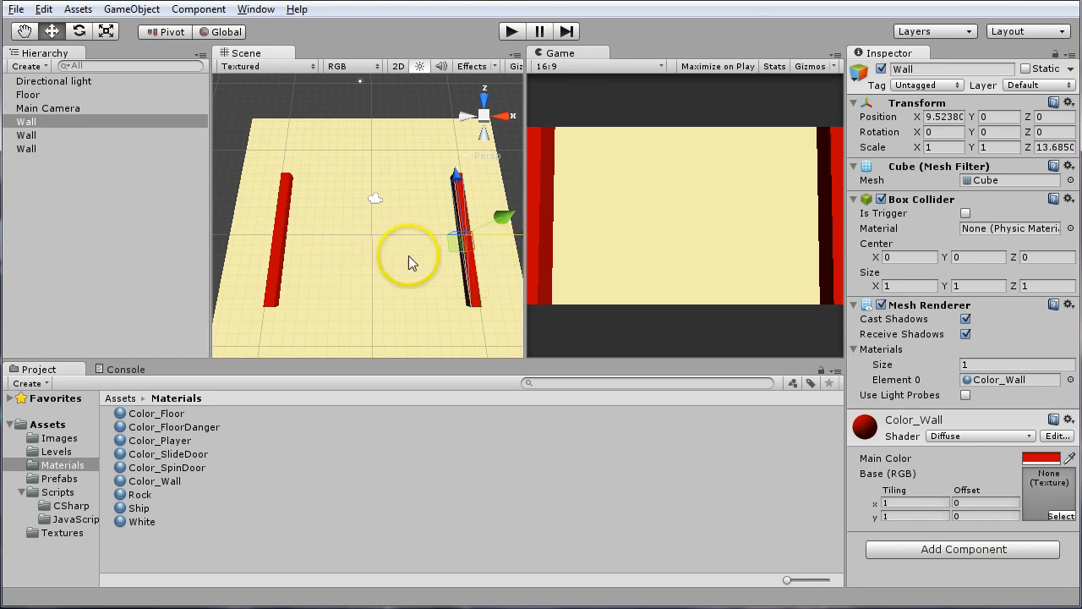
middle_drag(409, 256, 358, 249)
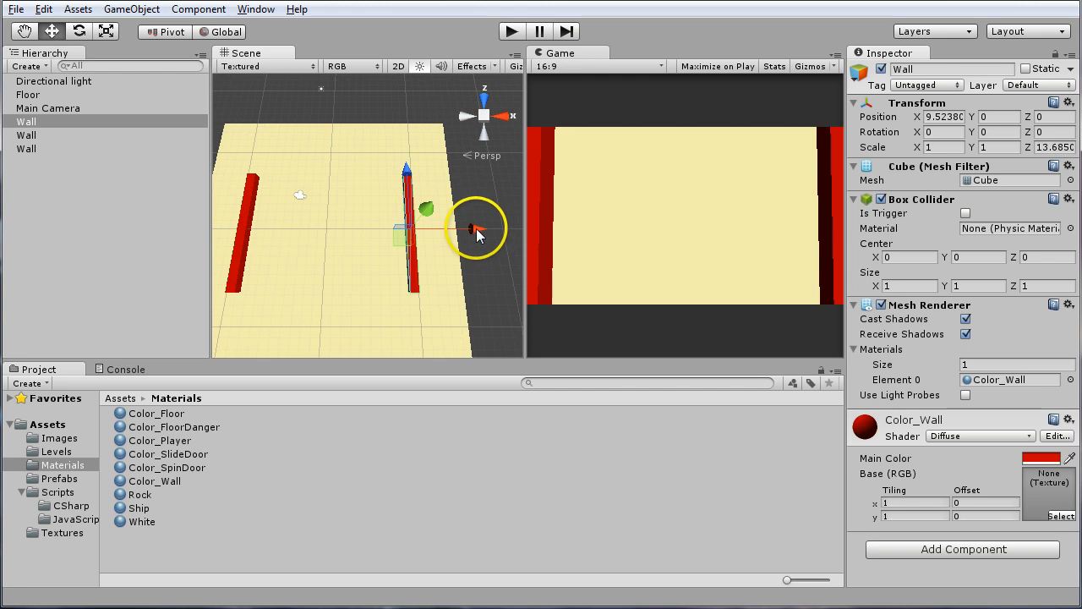
drag(476, 229, 391, 254)
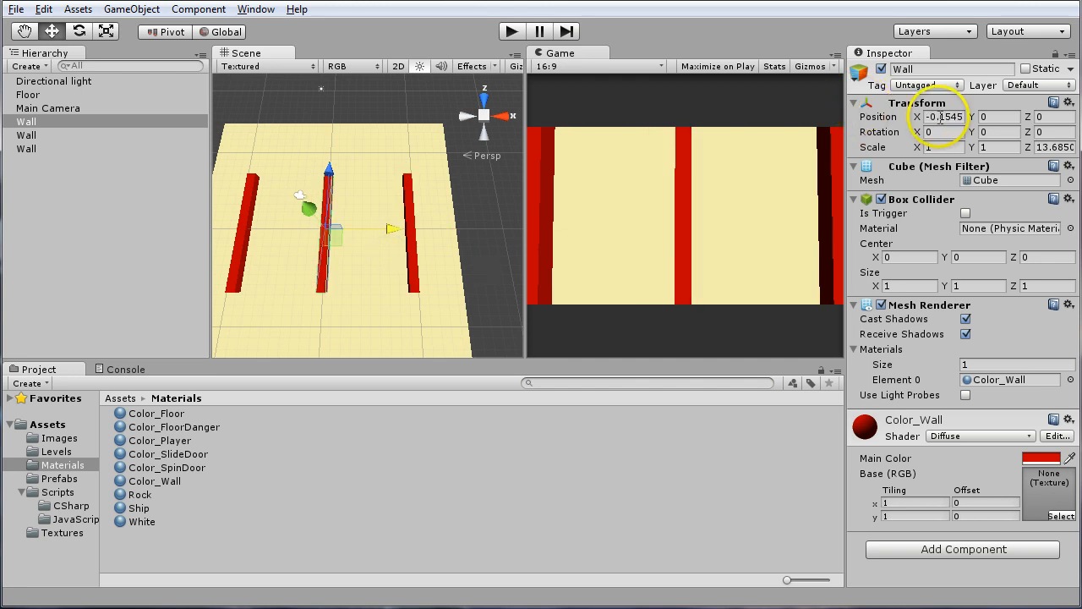
click(944, 117)
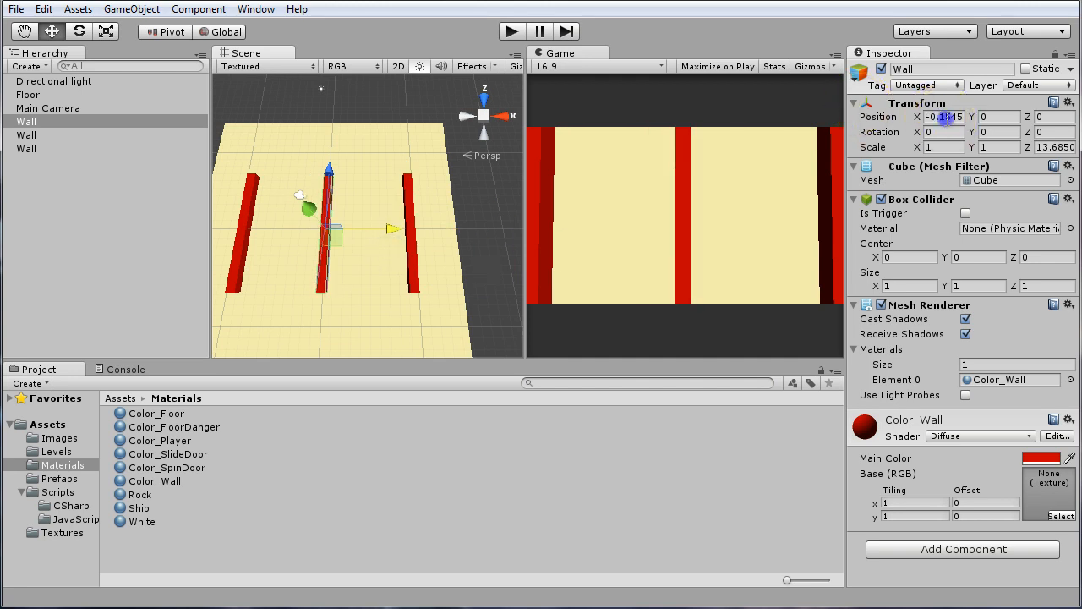
text(0)
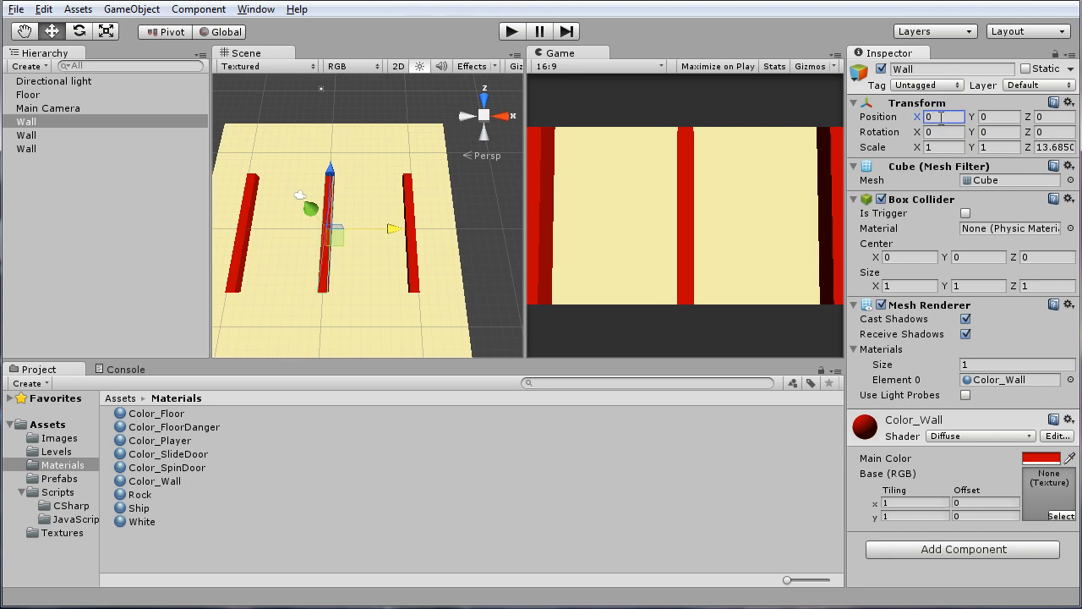
text(e)
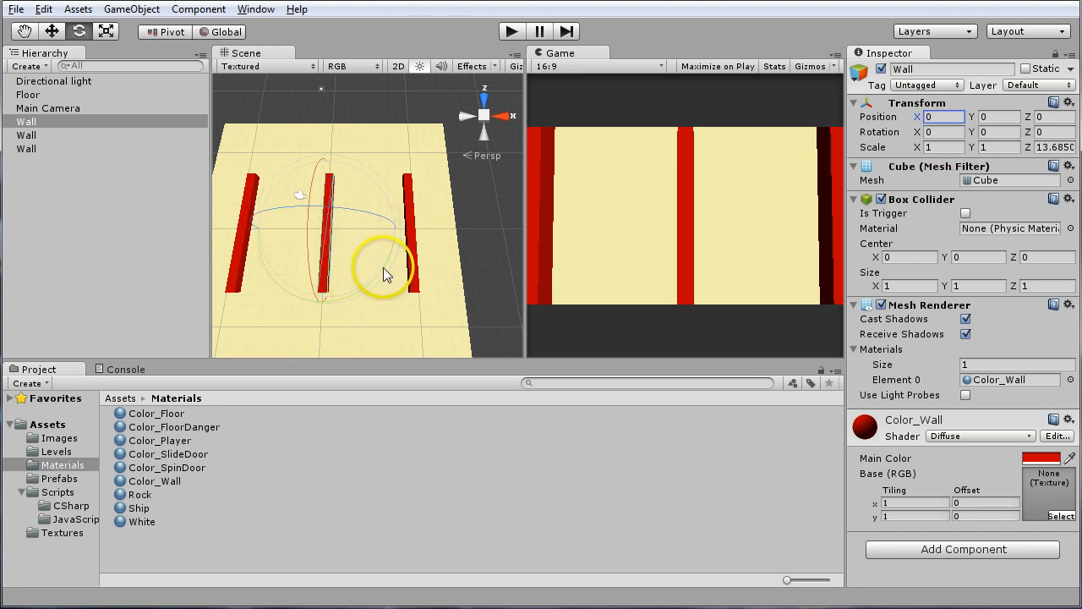
Rotate the middle Wall crosswise between the side walls, with its Y rotation set to 90
drag(383, 267, 4, 273)
click(1001, 129)
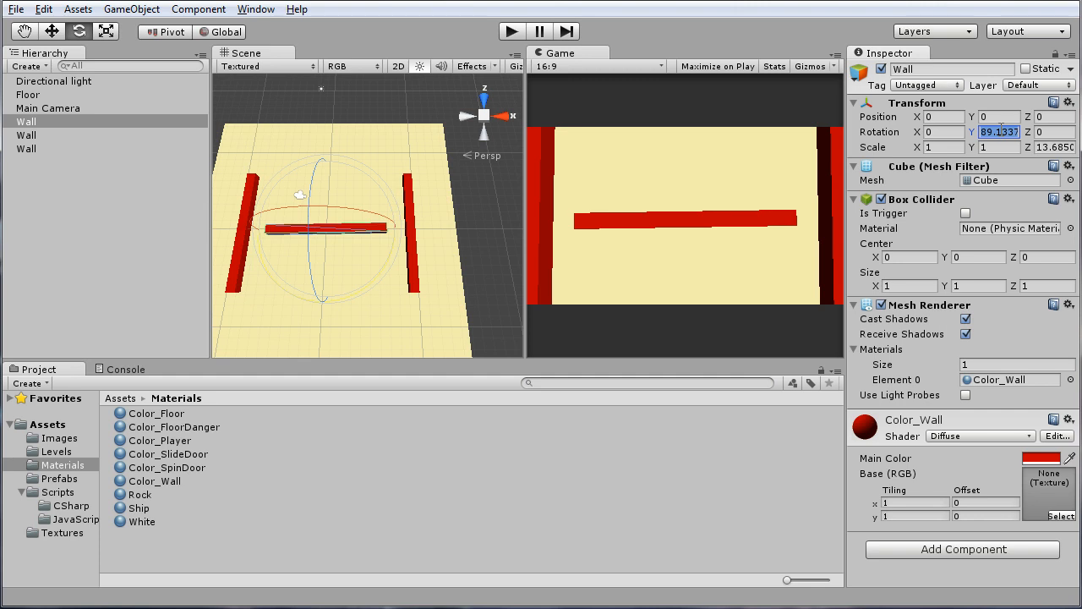
text(90)
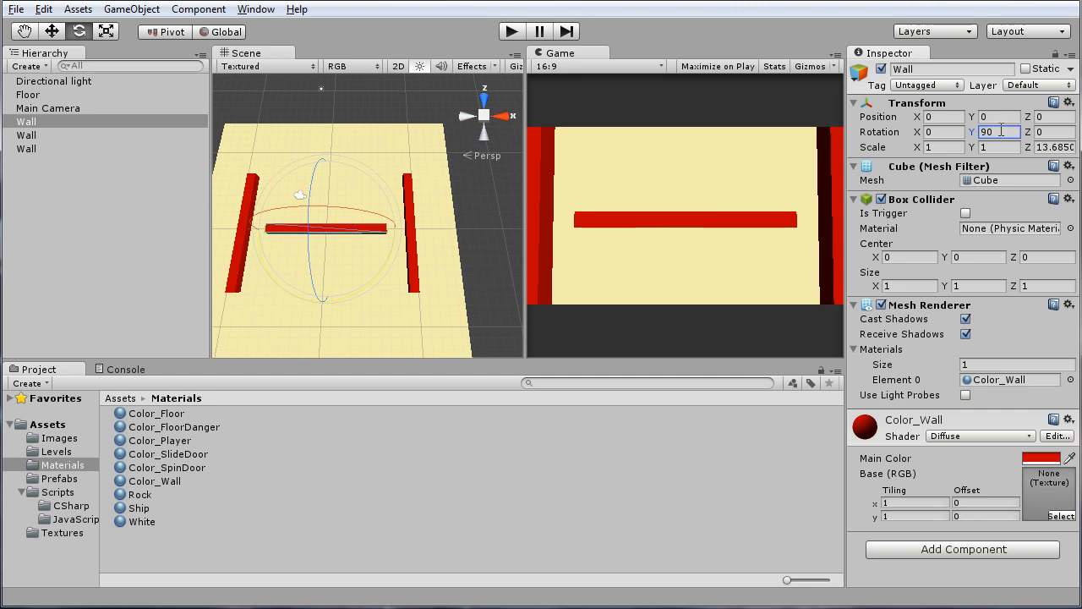
text(w)
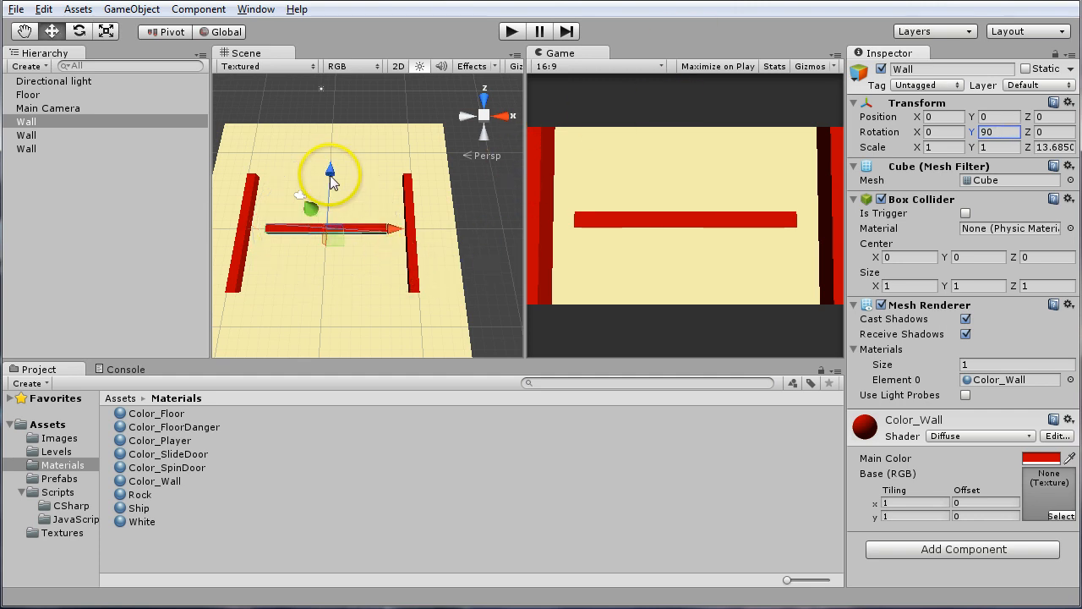
Move the crosswise Wall to about Z -4.99 and lengthen it to a Z scale of about 18.99 to meet both side walls
drag(331, 181, 320, 210)
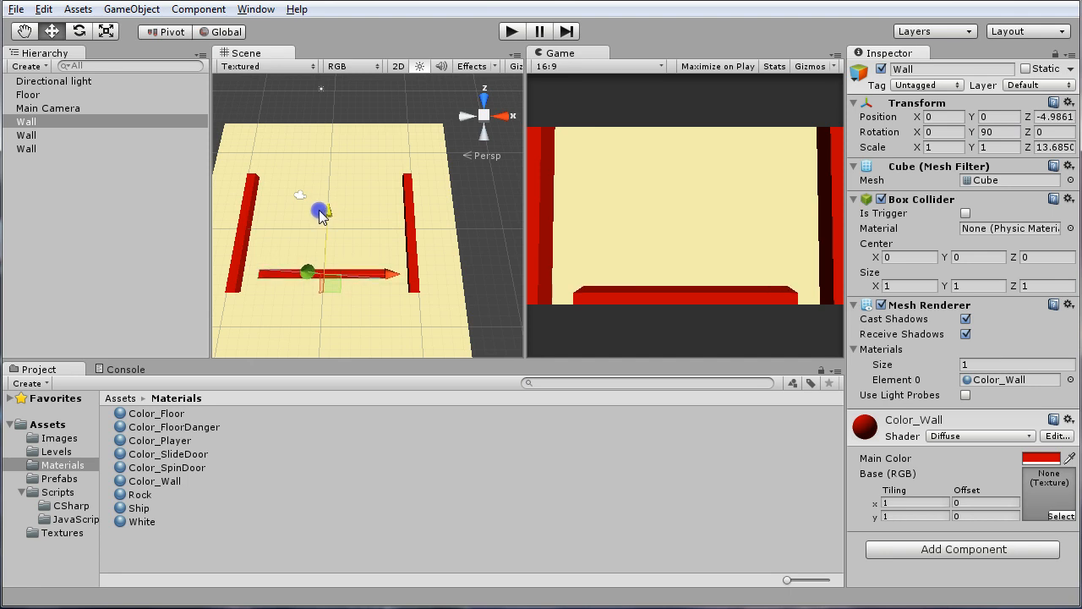
key(r)
click(392, 274)
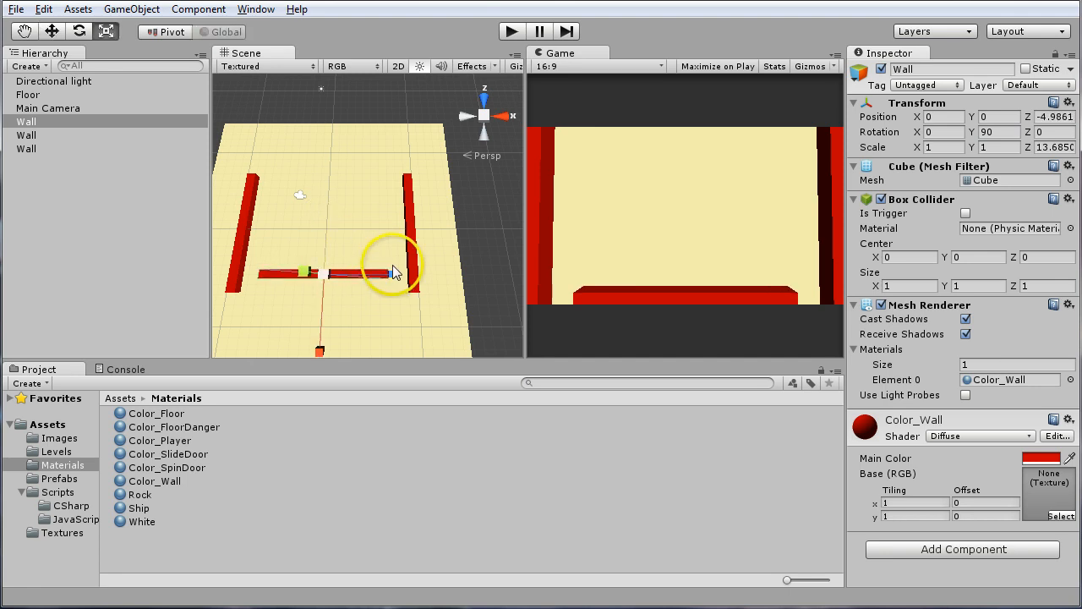
drag(394, 274, 420, 279)
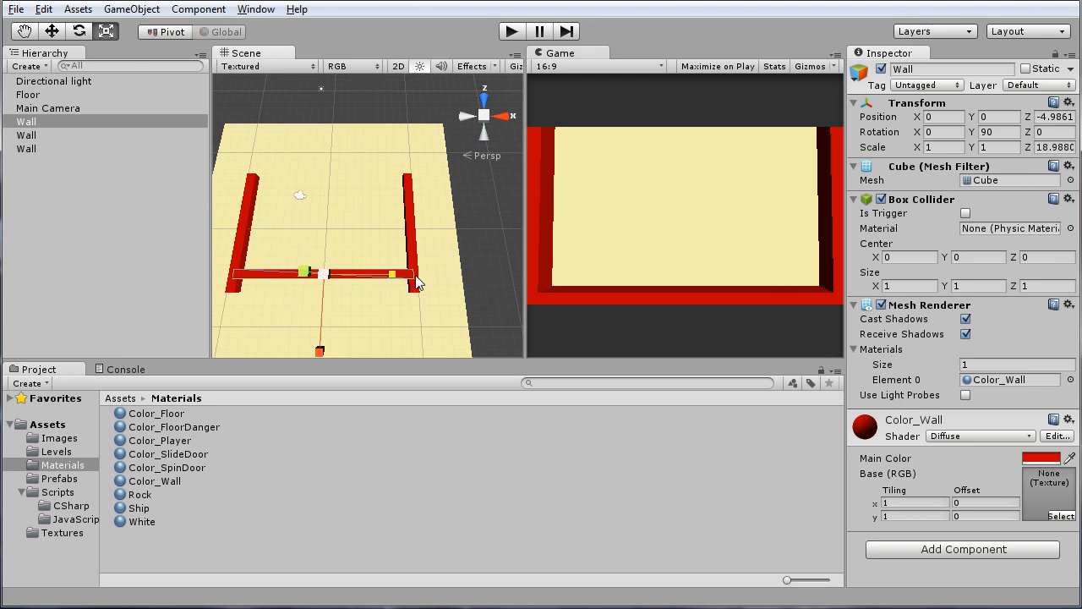
Duplicate the crosswise Wall and move the copy to about Z 5.85 to close the rectangular enclosure
key(w)
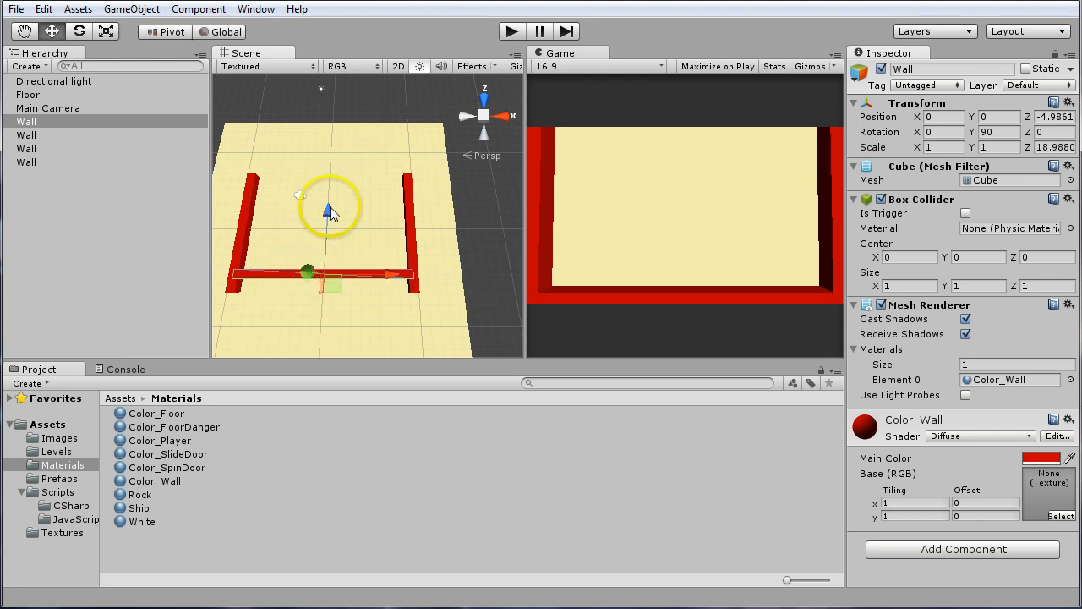
drag(329, 218, 335, 113)
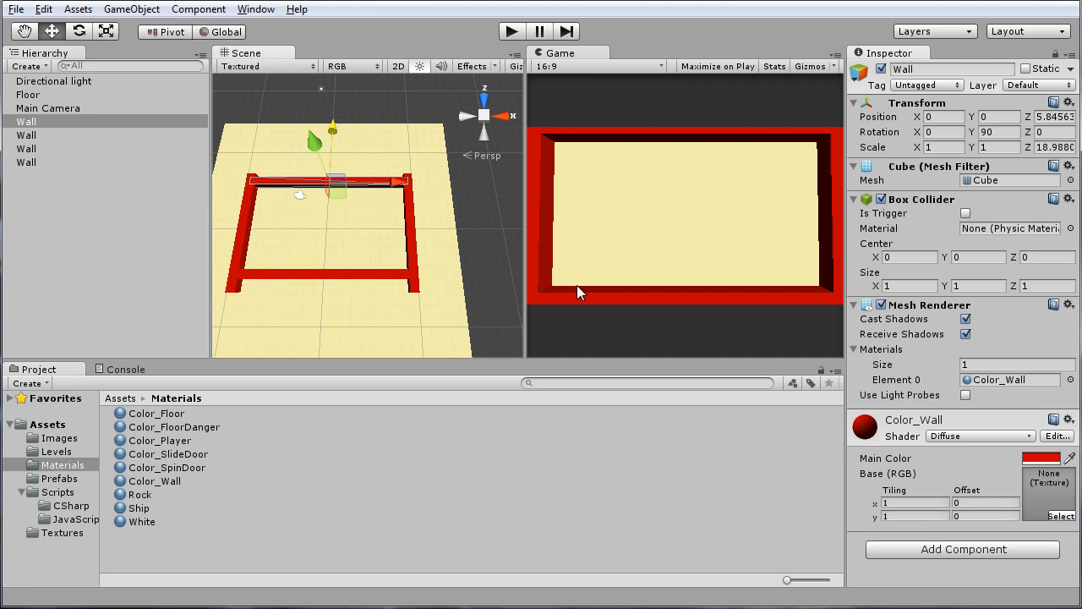
click(498, 300)
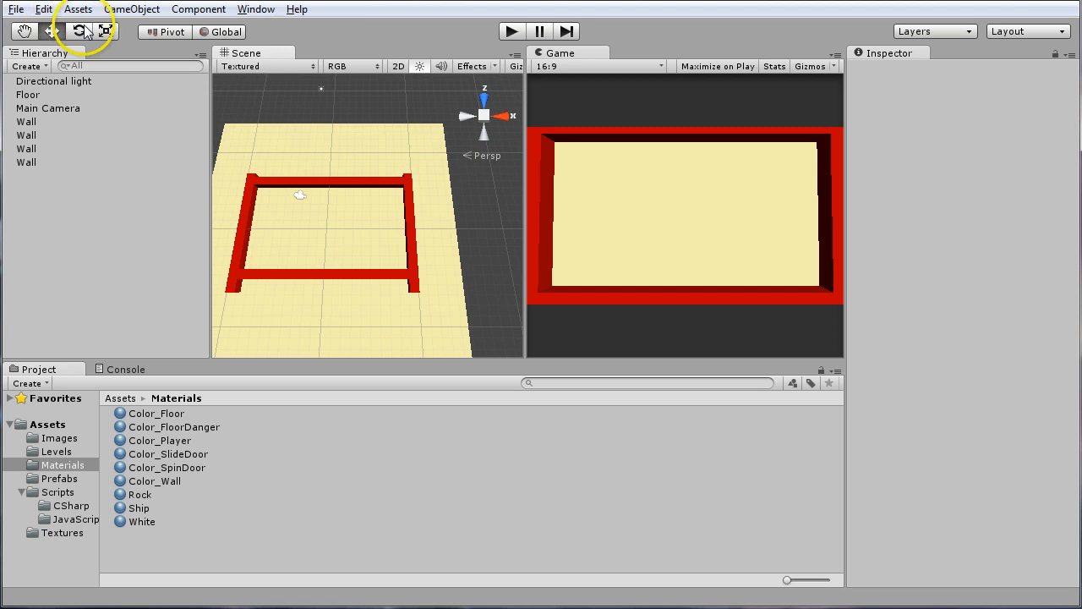
Create a new cube in the scene and check where it sits relative to the walls
click(131, 10)
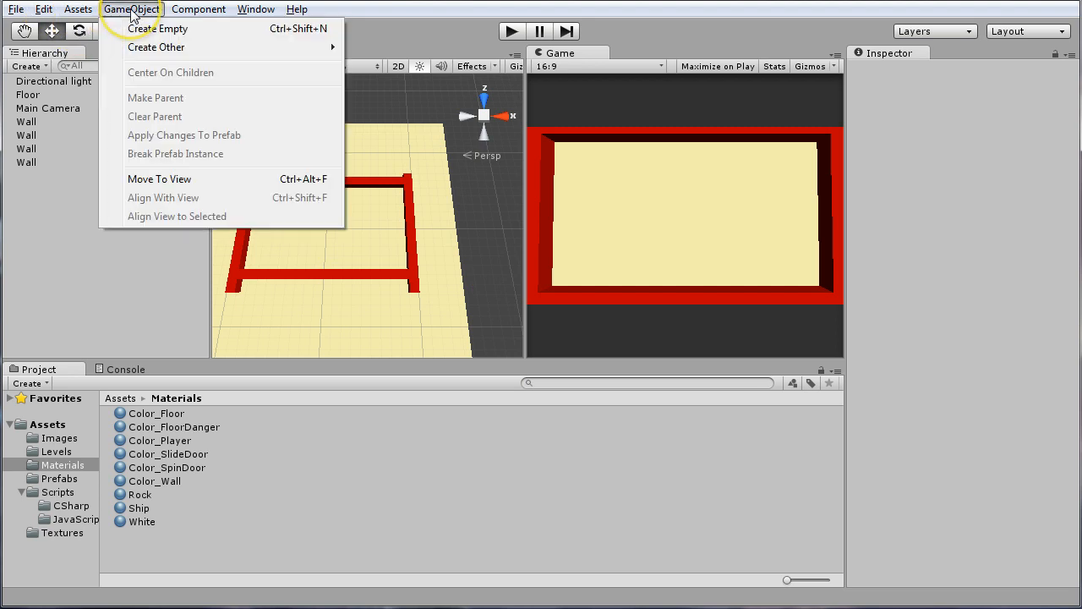
mouse_move(259, 60)
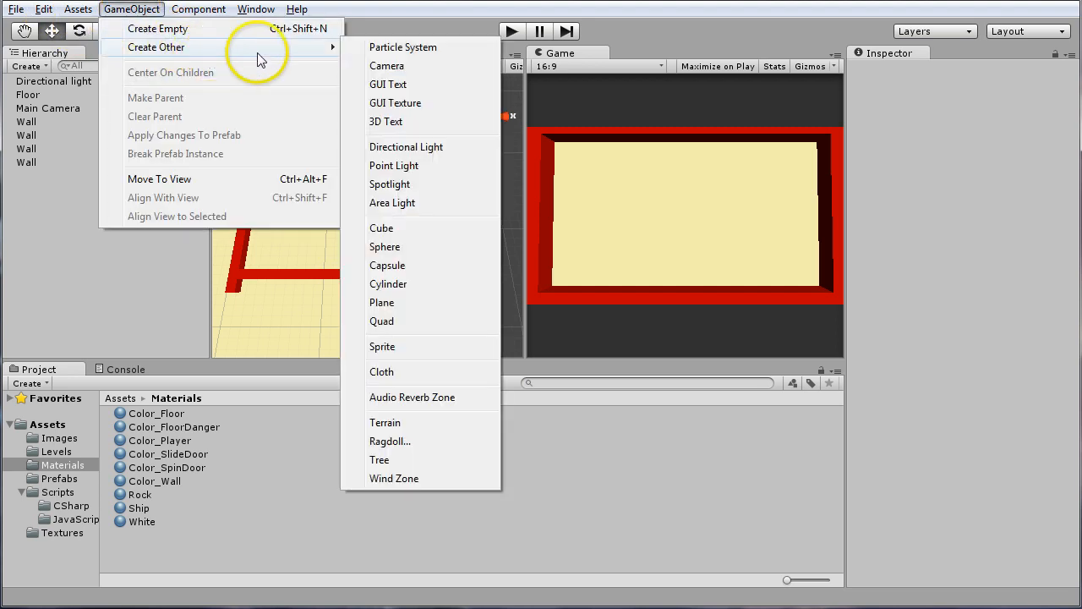
click(399, 227)
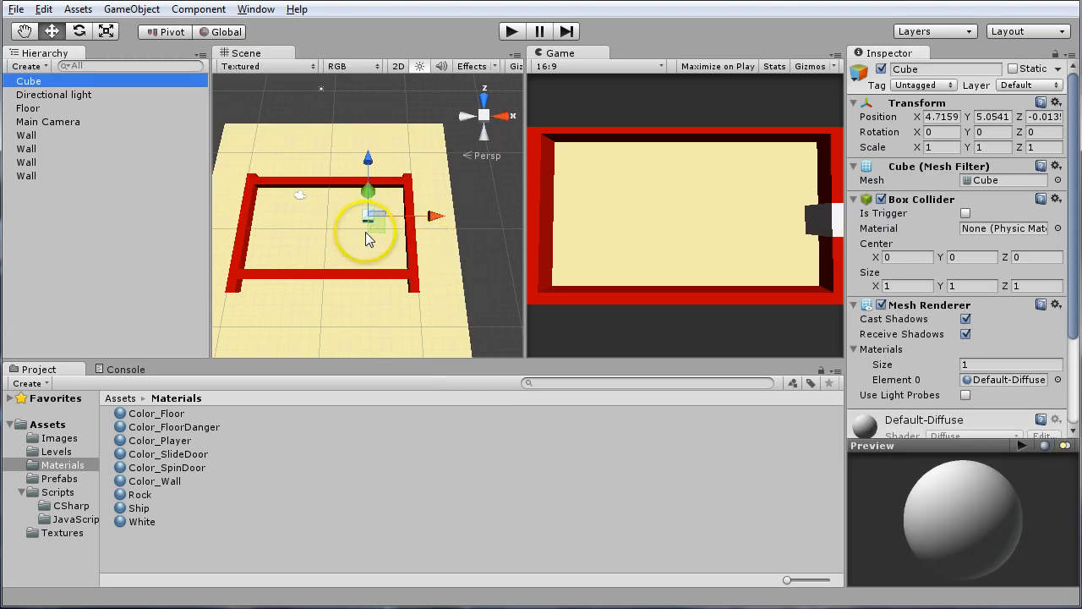
alt+drag(365, 232, 359, 142)
alt+scroll(345, 230, up, 3)
alt+drag(351, 257, 489, 214)
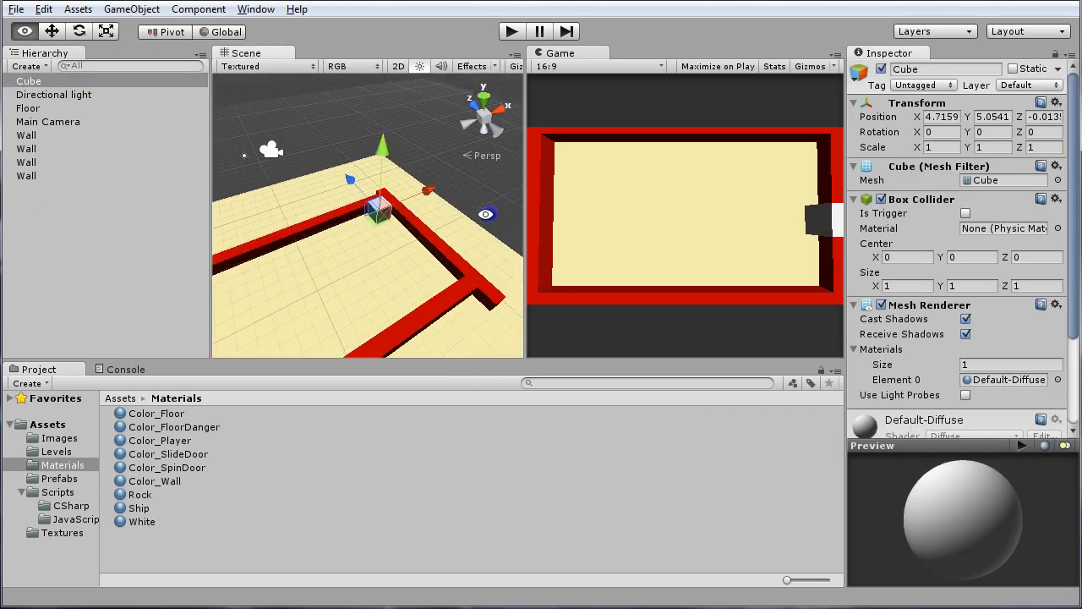
Rename the new cube as Player
click(37, 83)
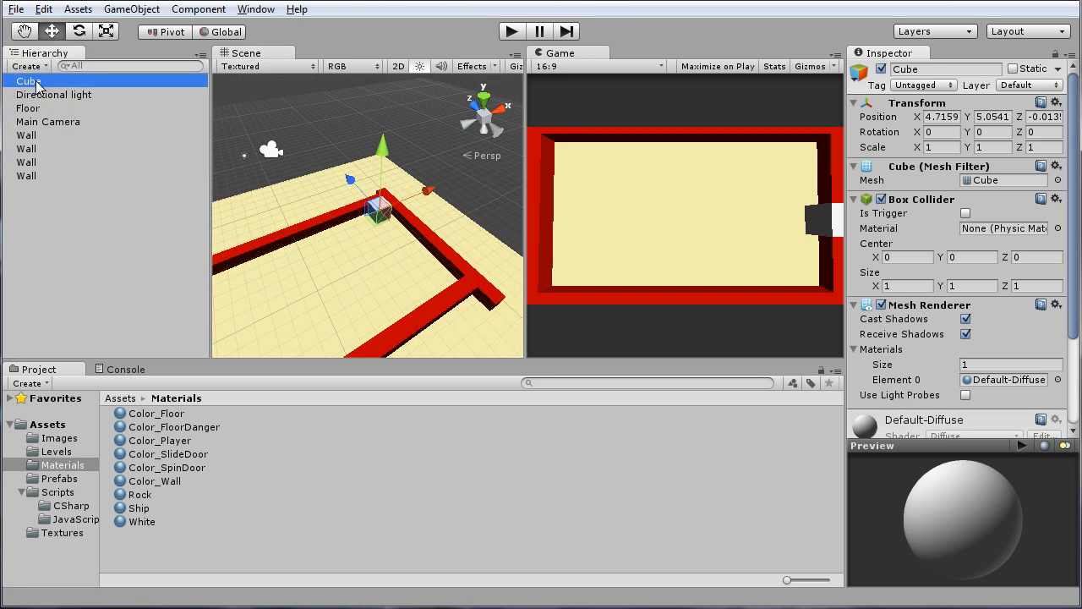
click(38, 82)
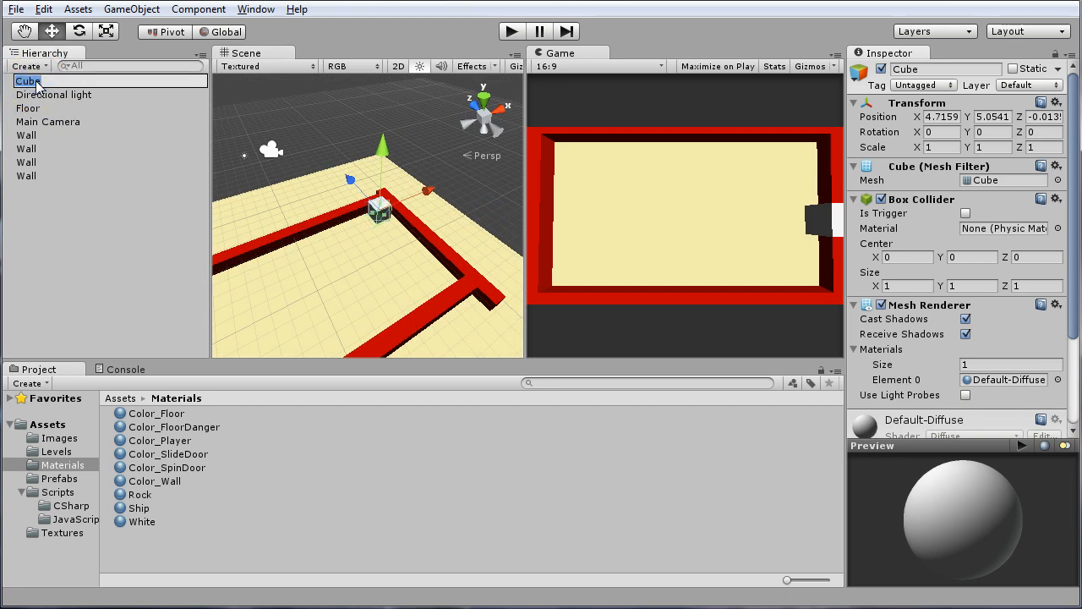
text(Pl)
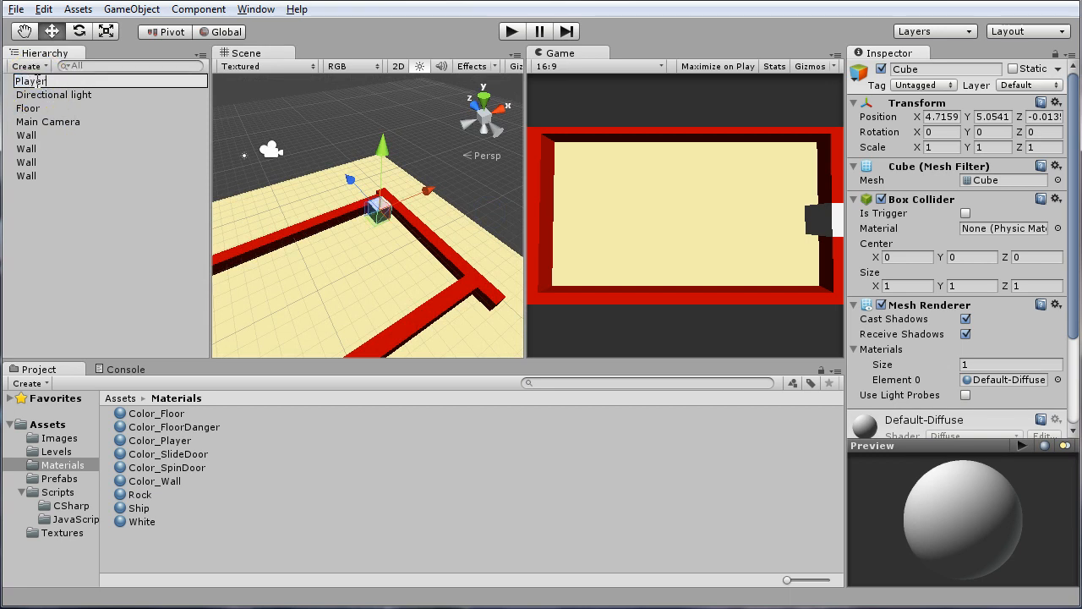
text(ayer)
key(Return)
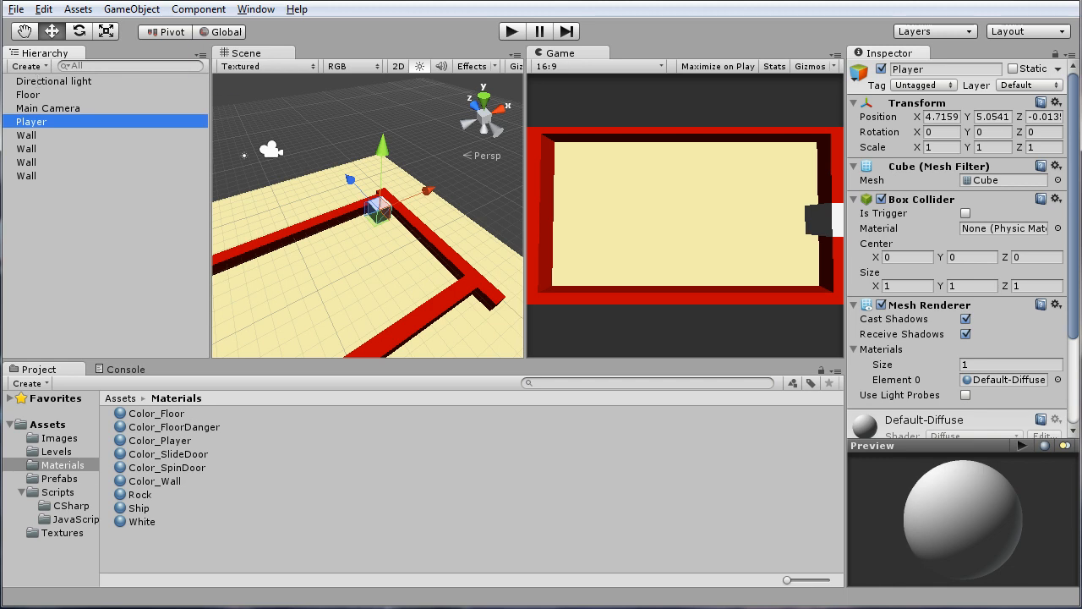
Set the Player cube's position to X 0, Y 0, Z 0
click(942, 117)
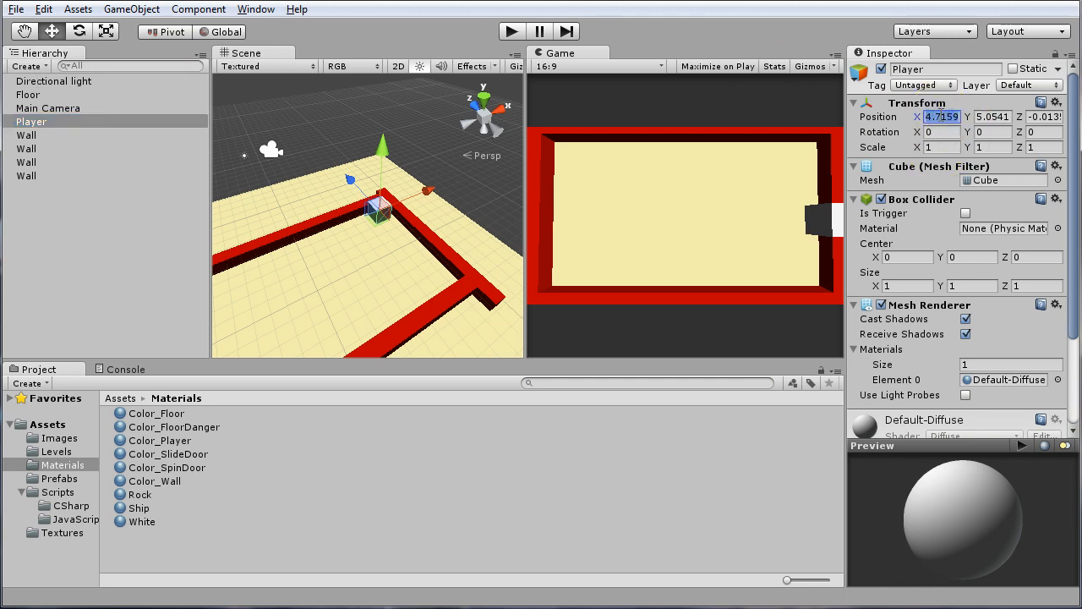
text(0)
click(994, 116)
key(Tab)
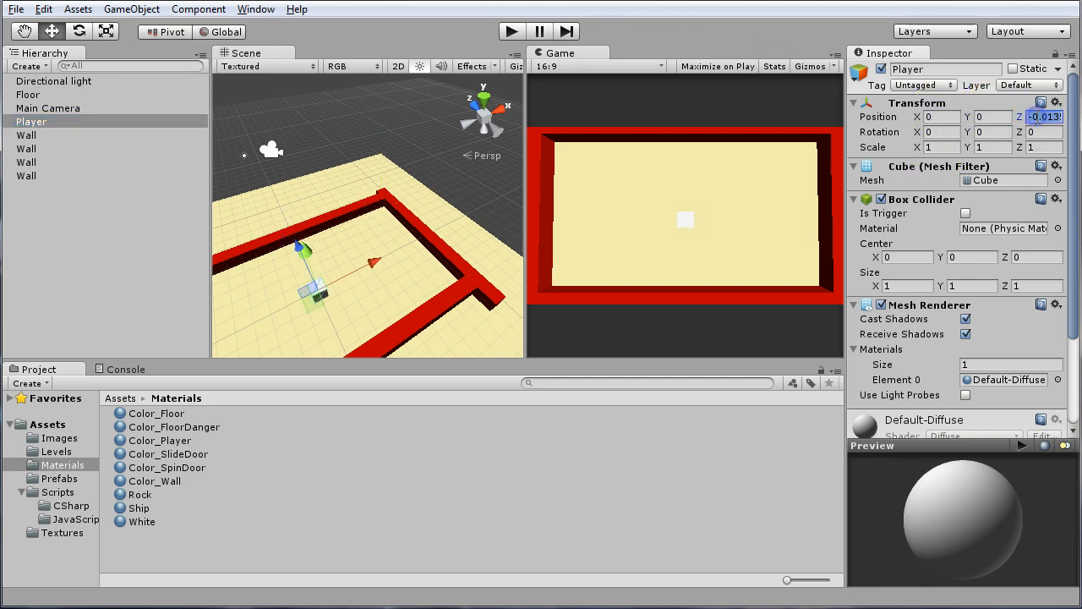
text(0)
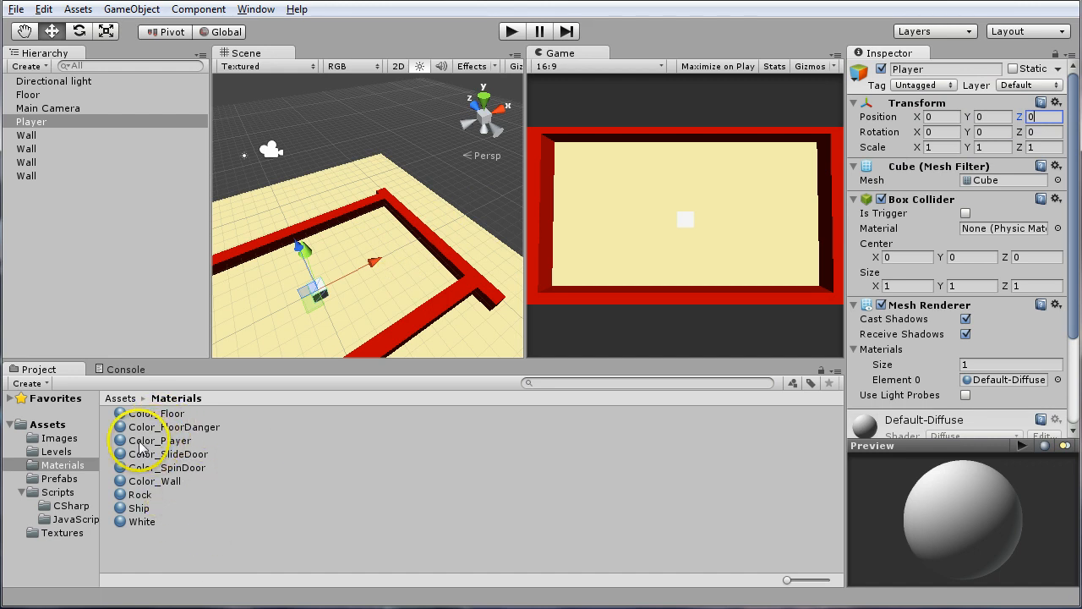
Apply the Color_Player material to the Player cube and raise it to about Y 0.25
drag(152, 449, 38, 125)
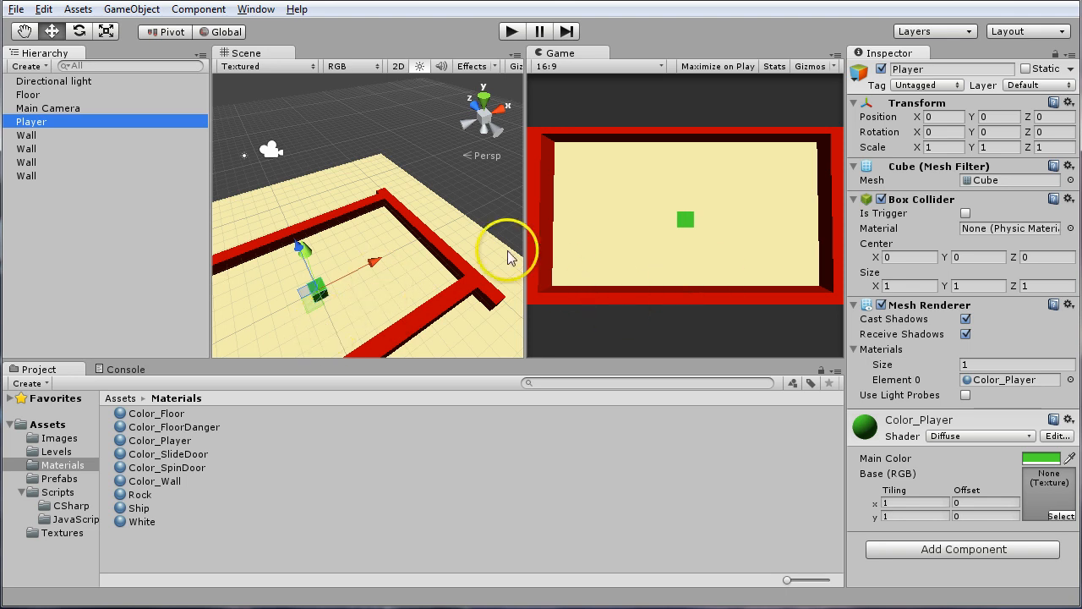
mouse_move(370, 262)
alt+mouse_down()
mouse_move(305, 299)
mouse_move(367, 178)
mouse_move(398, 173)
mouse_move(352, 159)
mouse_move(331, 235)
mouse_move(371, 313)
mouse_move(380, 242)
mouse_move(333, 194)
mouse_move(322, 225)
mouse_move(330, 242)
mouse_move(315, 246)
mouse_move(359, 247)
alt+mouse_up()
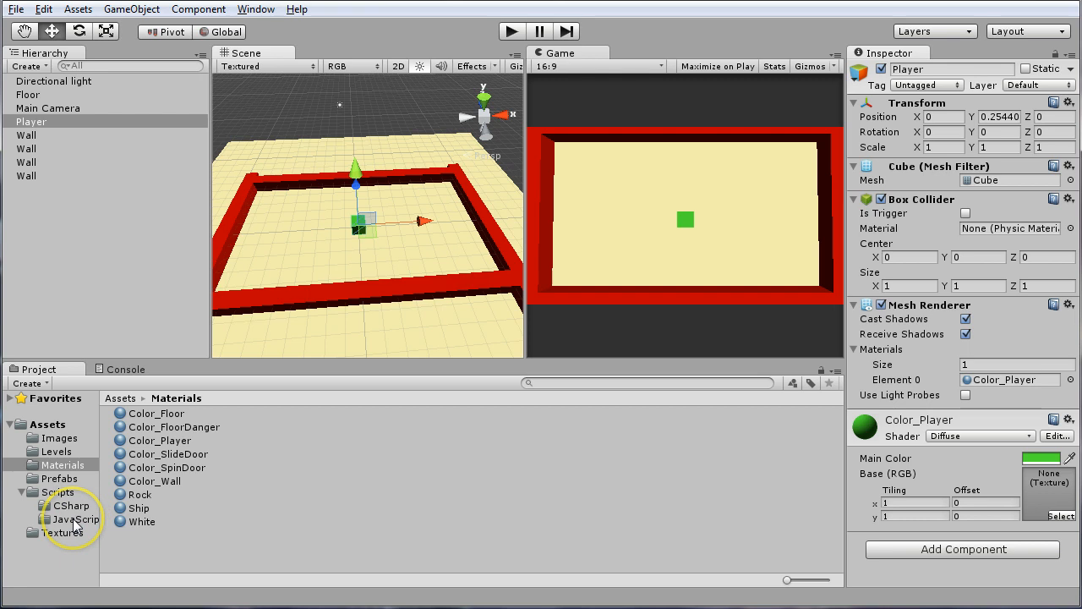
Attach the Contoller_Player_JS script from the JavaScript scripts folder to the Player cube
click(74, 523)
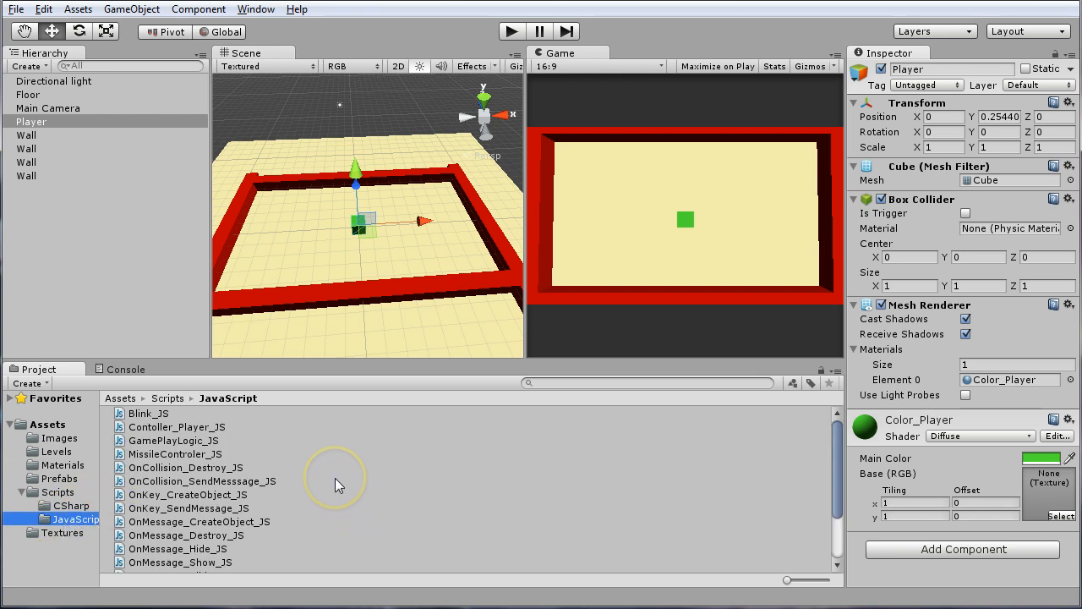
scroll(335, 478, down, 3)
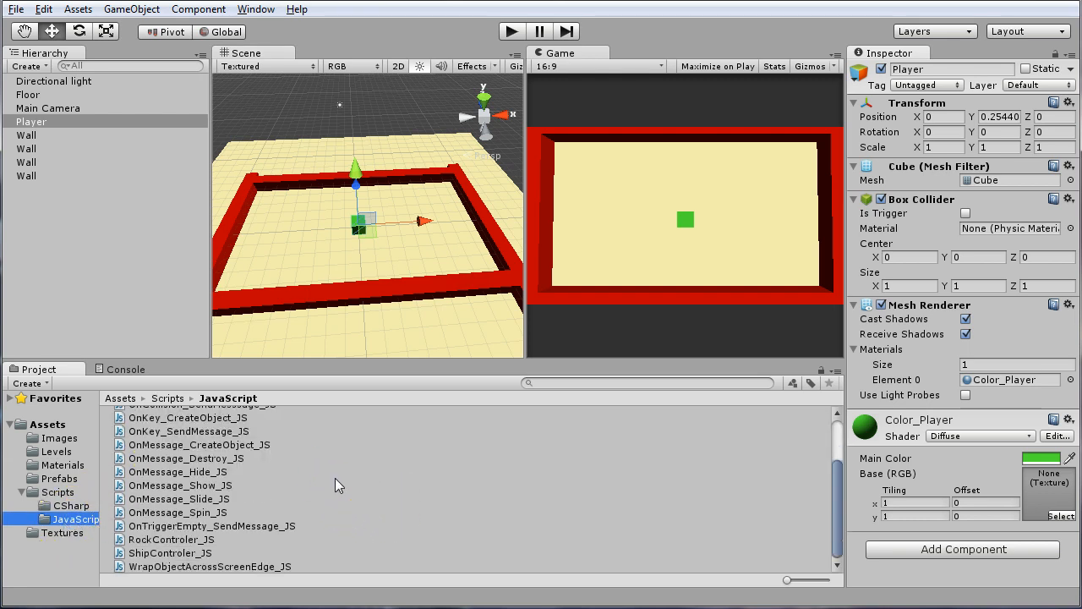
scroll(329, 484, up, 2)
scroll(329, 487, down, 2)
scroll(320, 491, up, 3)
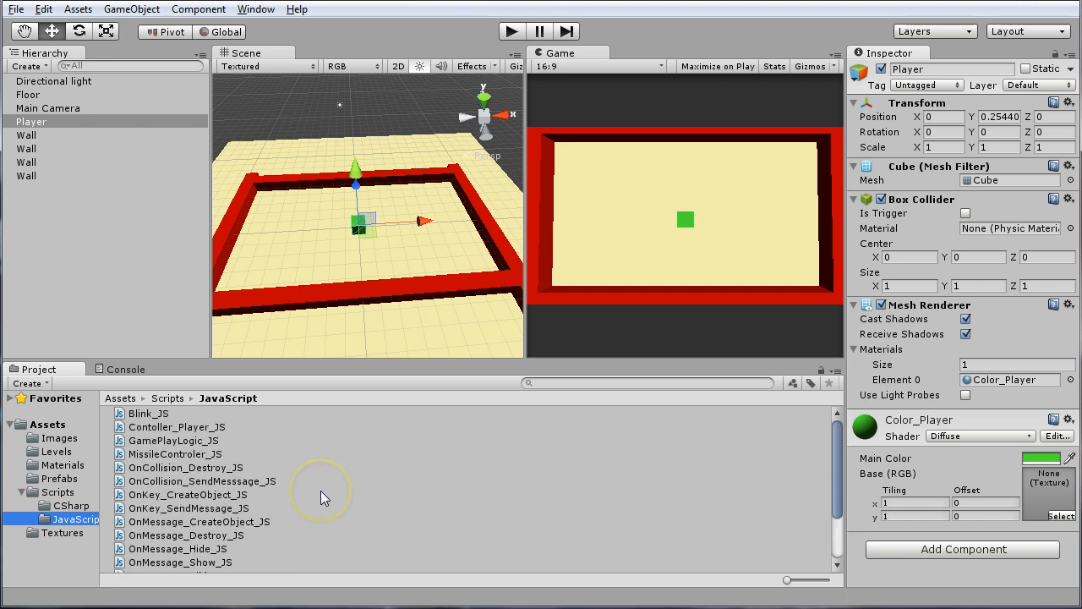
click(155, 433)
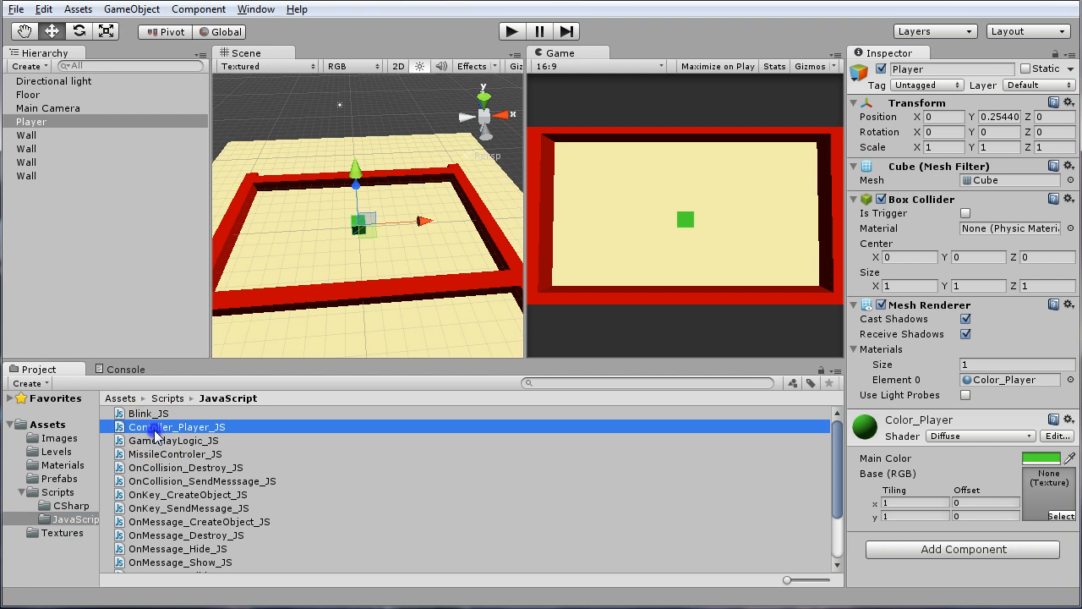
drag(156, 433, 44, 121)
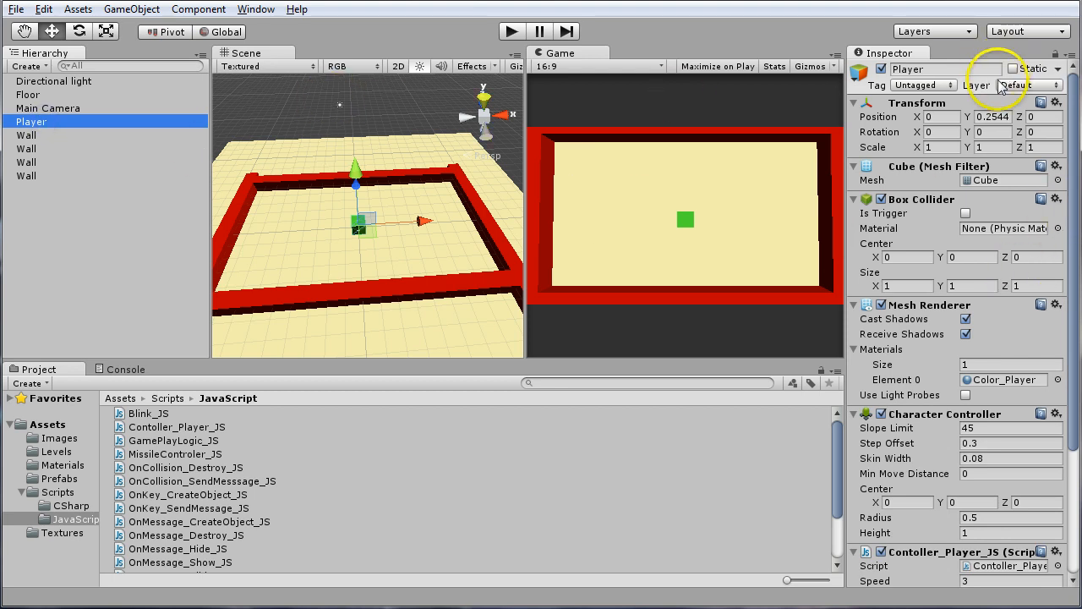
Examine the Player's Character Controller and script settings, and locate Character Controller among the available physics components
click(1077, 152)
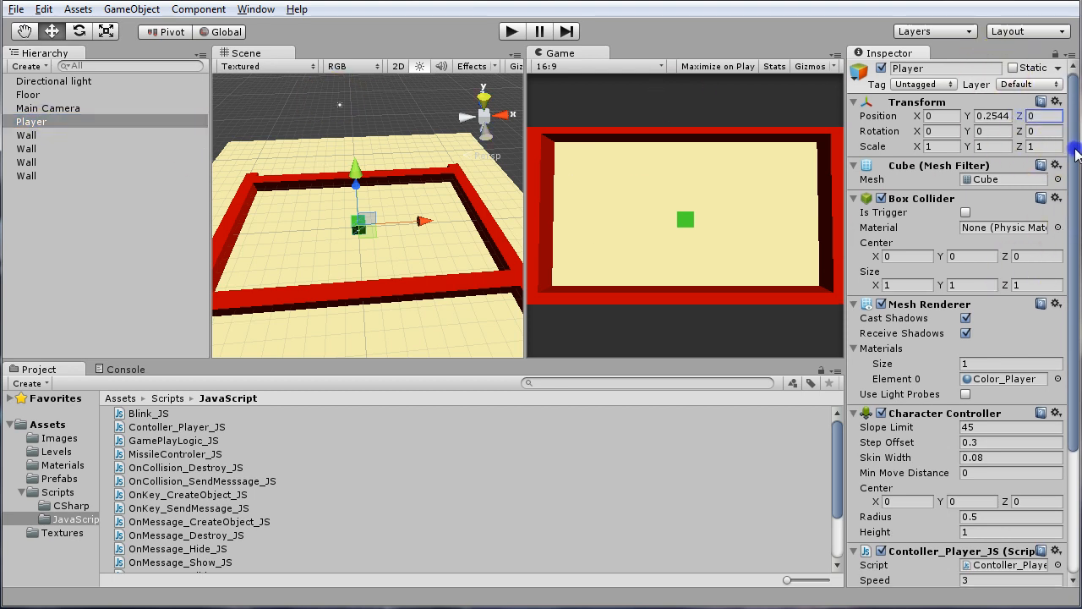
drag(1076, 152, 1079, 290)
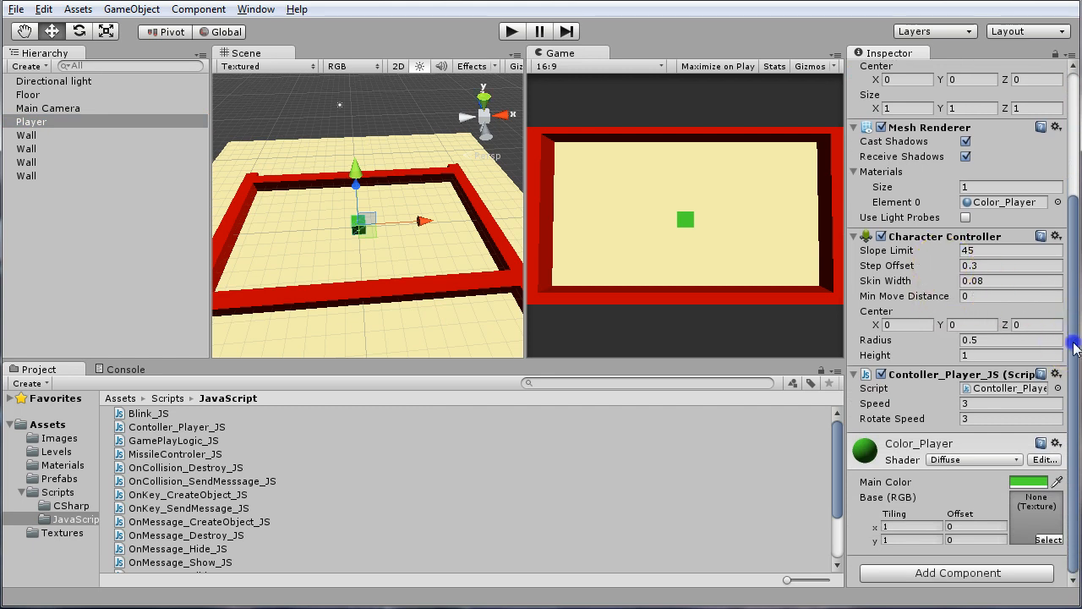
mouse_move(1074, 347)
mouse_down()
mouse_move(1072, 181)
mouse_move(1072, 366)
mouse_up()
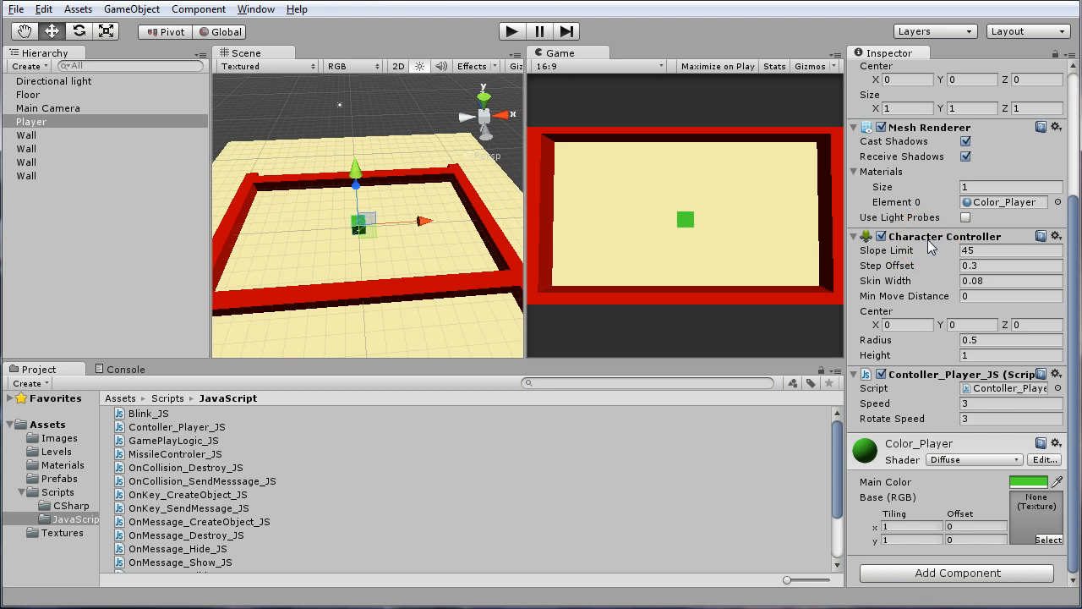
click(197, 11)
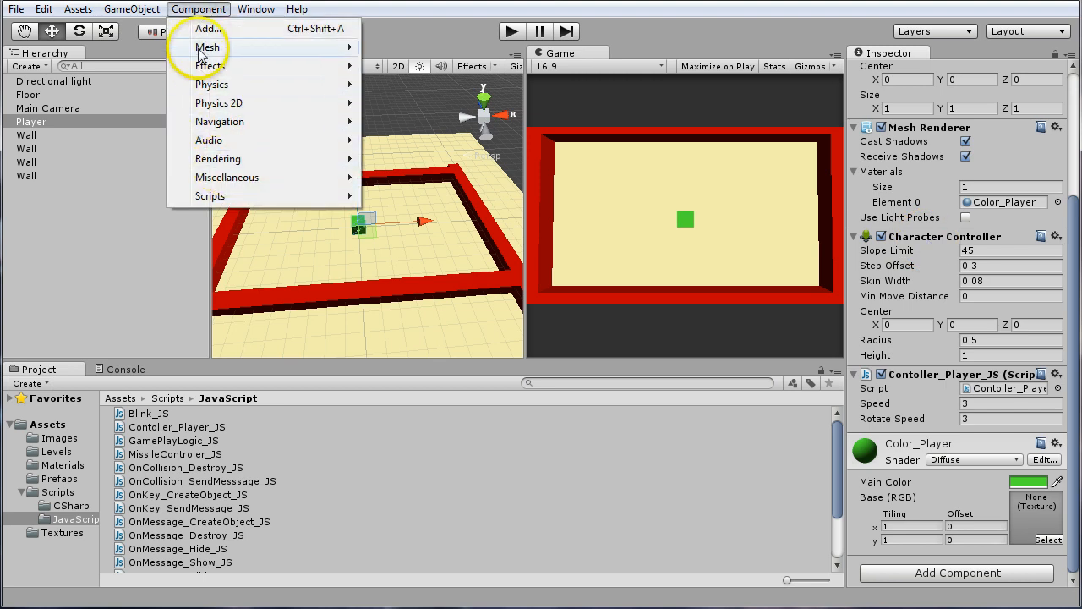
mouse_move(211, 49)
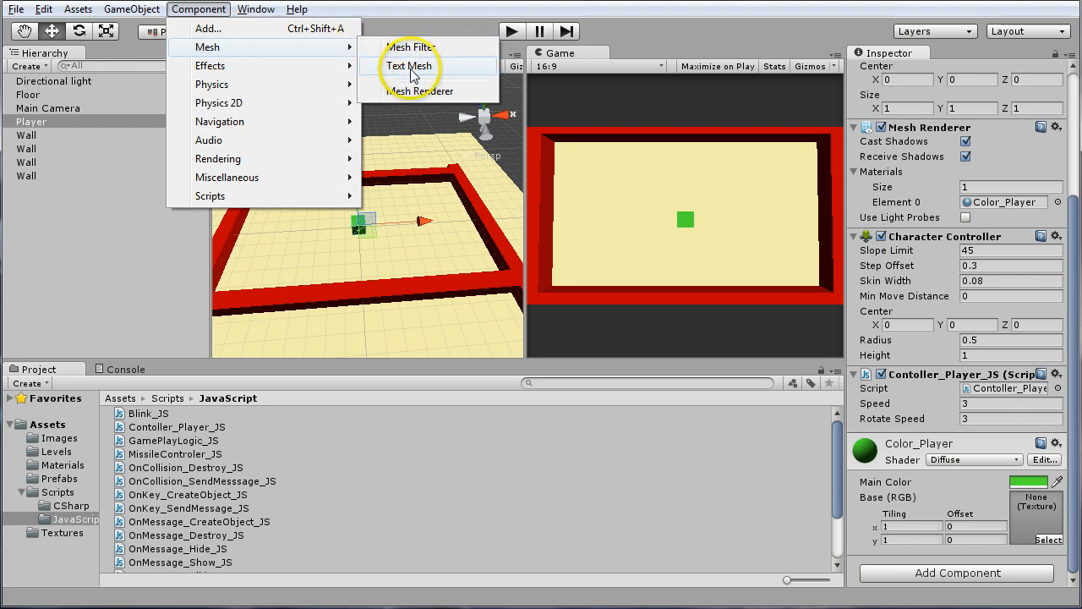
mouse_move(271, 71)
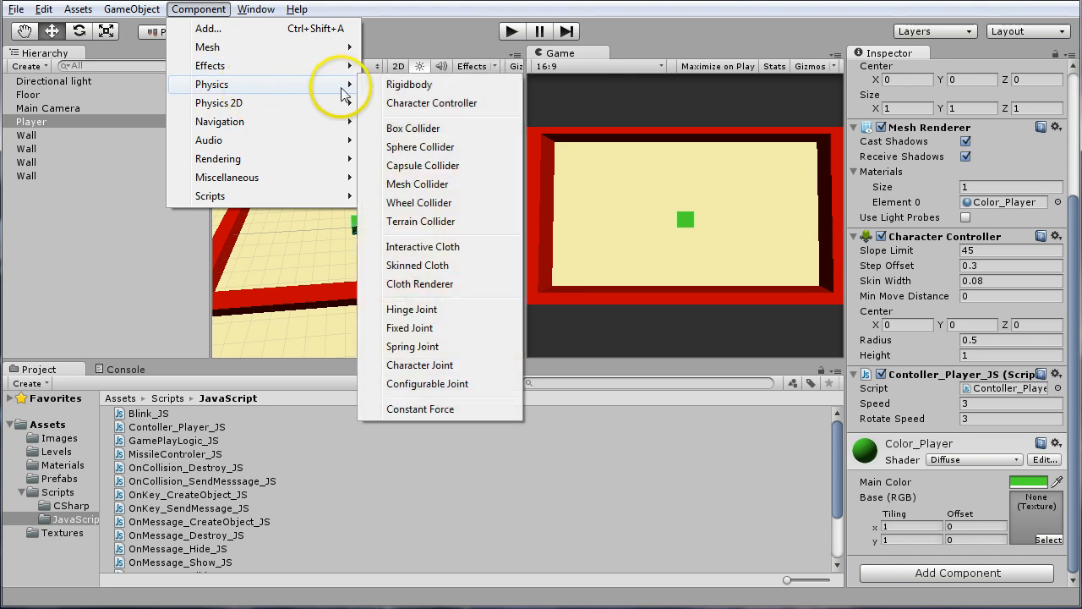
click(415, 112)
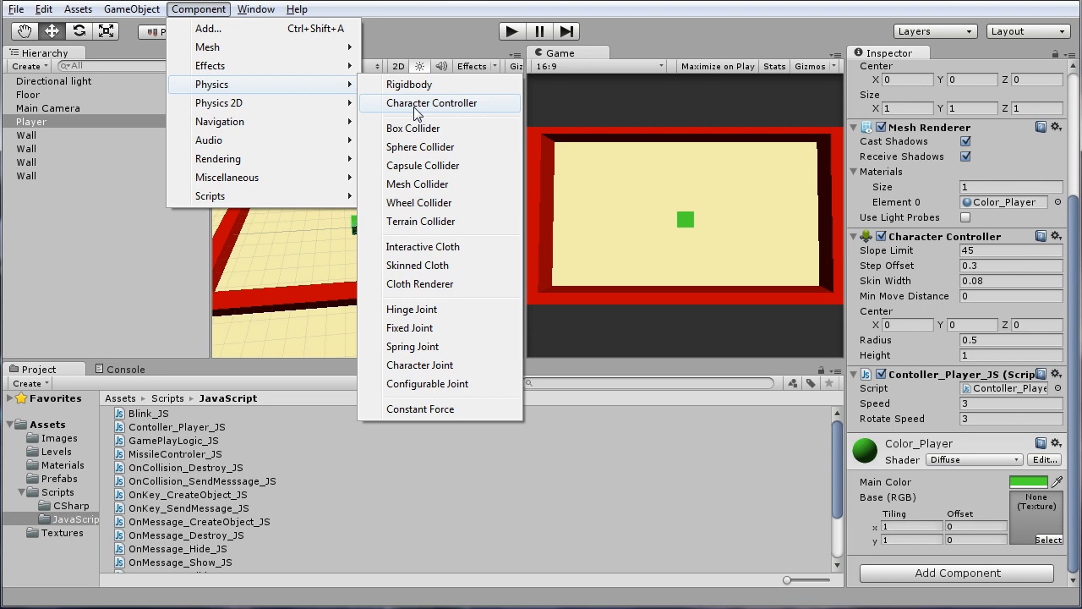
Run the game and test moving the Player cube forward and backward and rotating it both ways
click(508, 34)
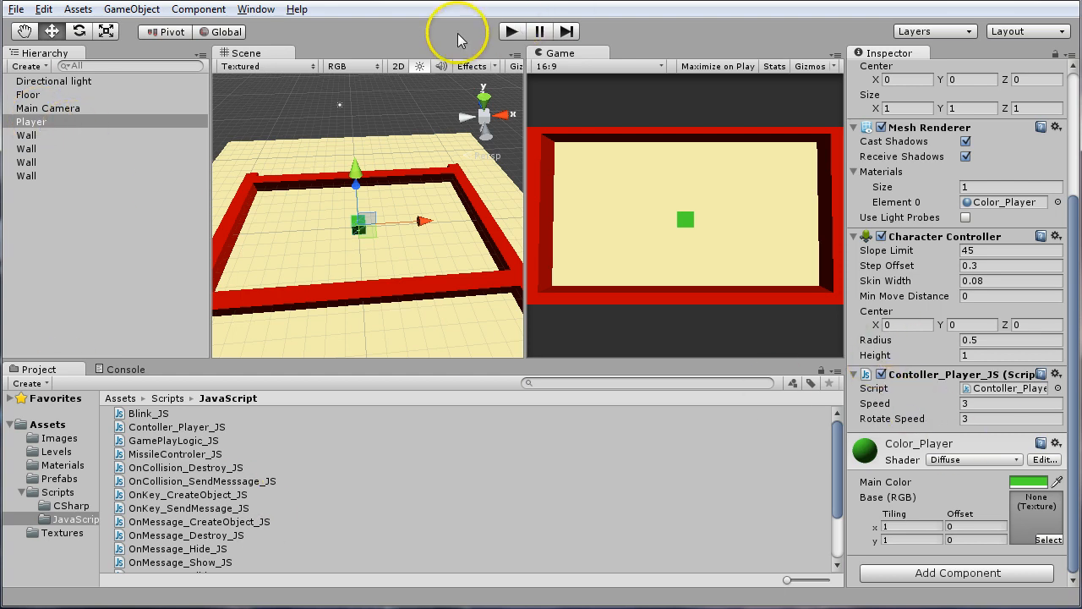
click(511, 33)
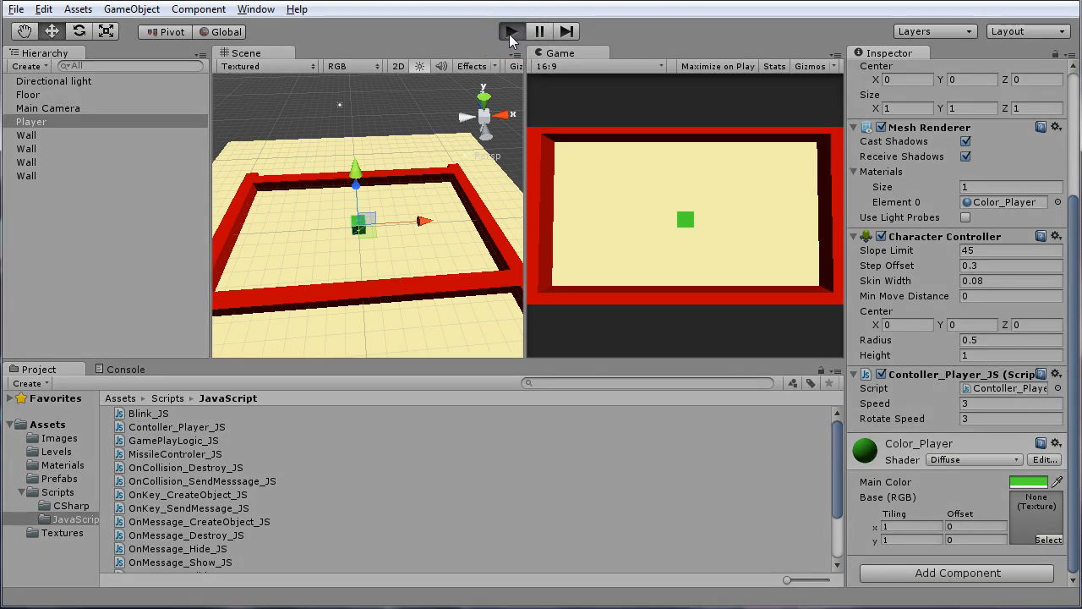
click(511, 32)
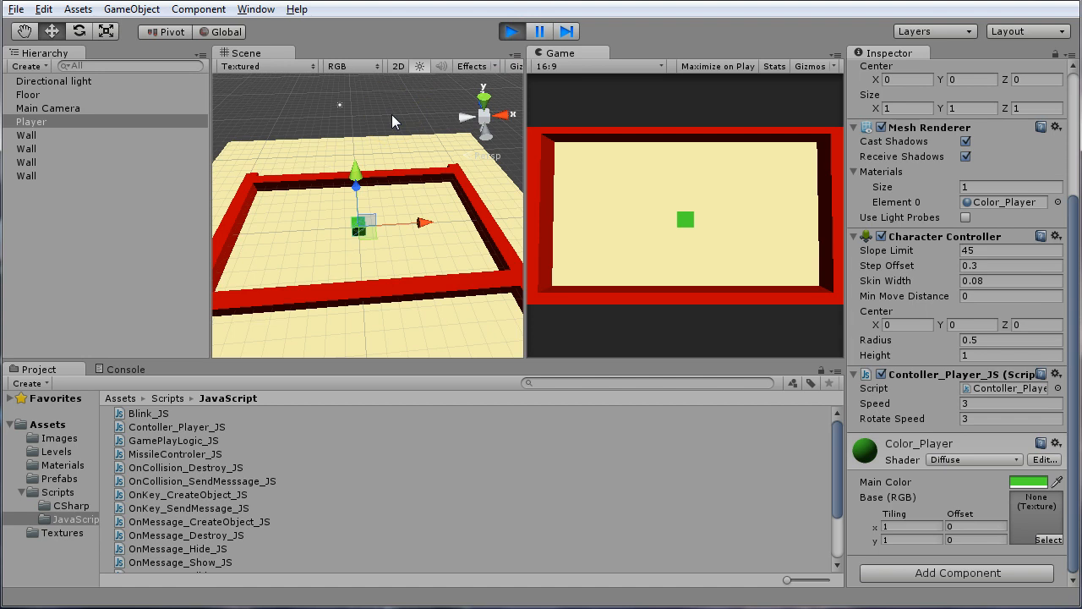
click(672, 191)
click(531, 195)
key(Up)
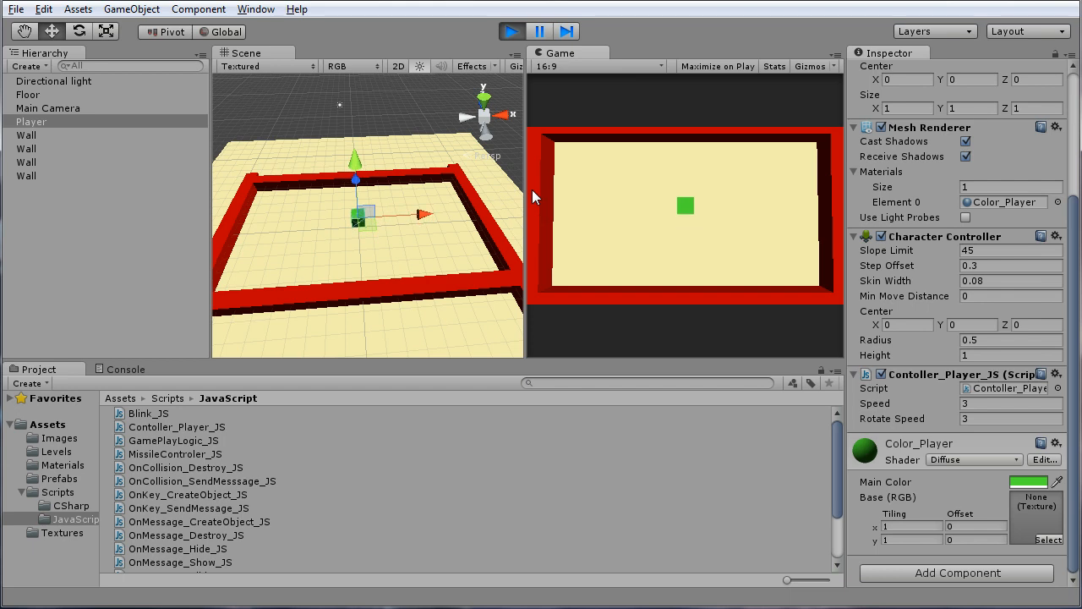
key(Up)
key(Down)
key(Down)
key(Left)
key(Right)
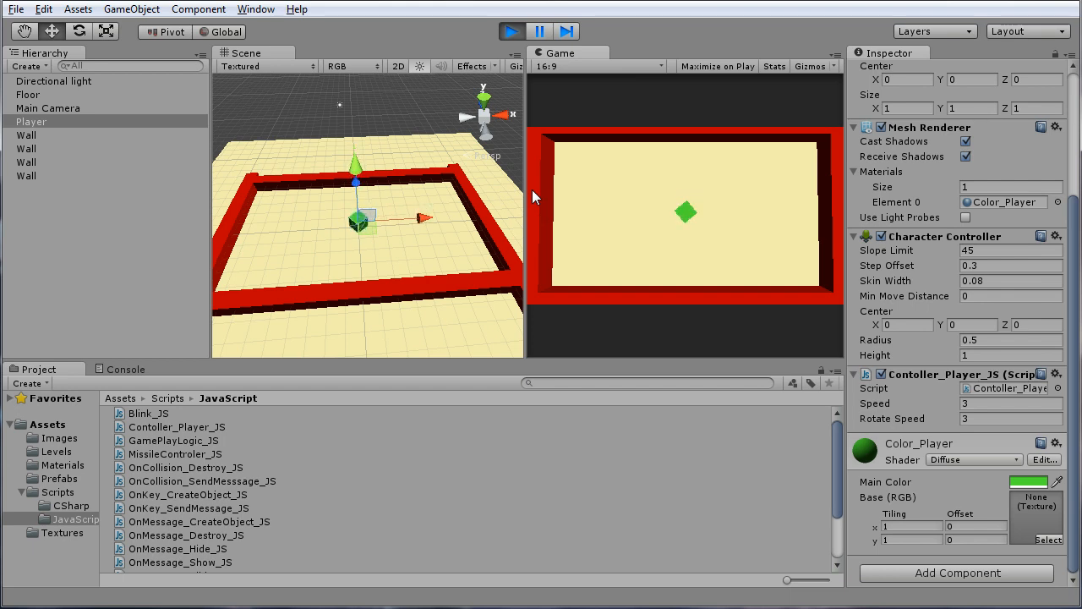
key(Left)
key(Right)
key(Right)
key(Up)
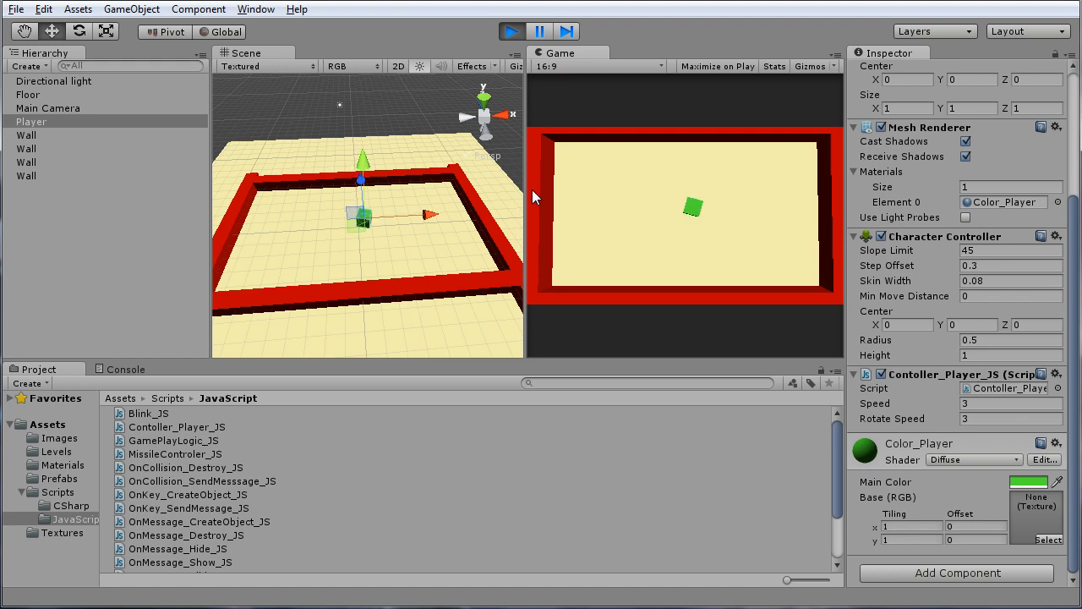
key(Up)
Steer the Player cube around a loop inside the walls by moving forward while turning left
key(Left)
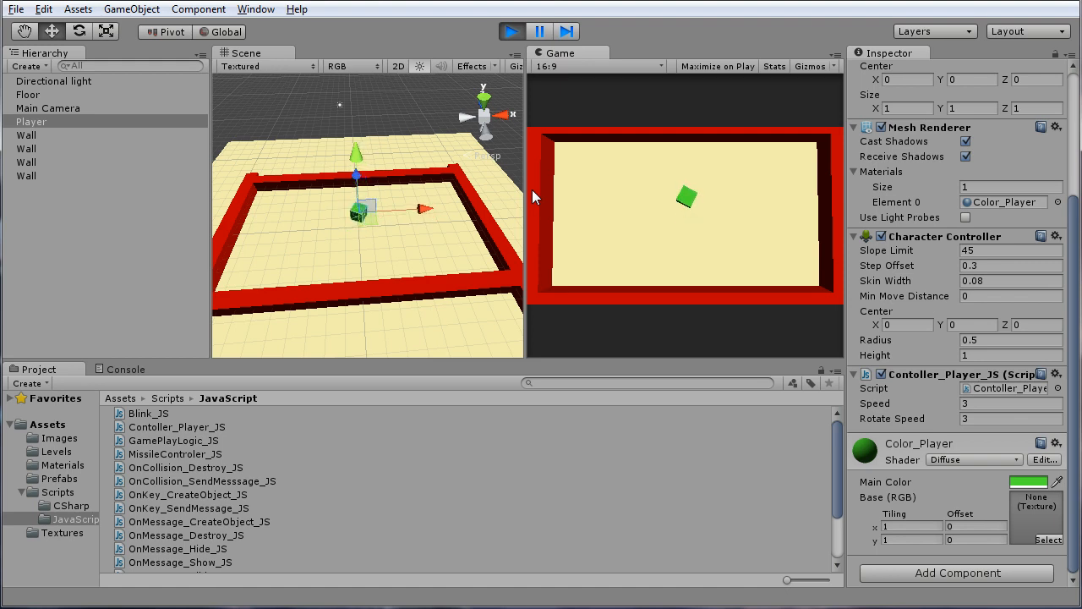
key(Up)
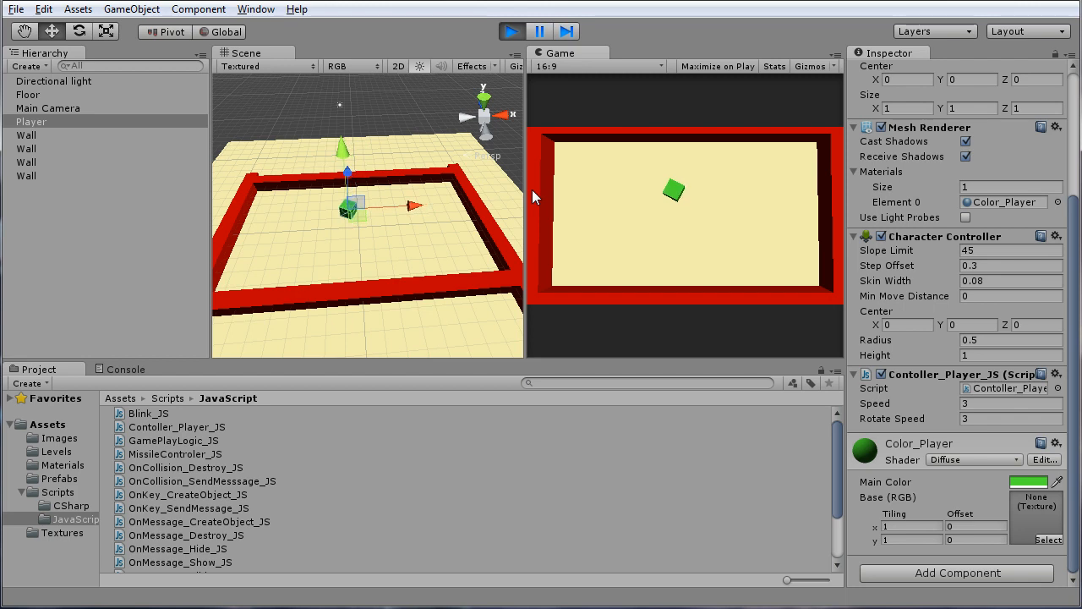
key(Up)
key(Left)
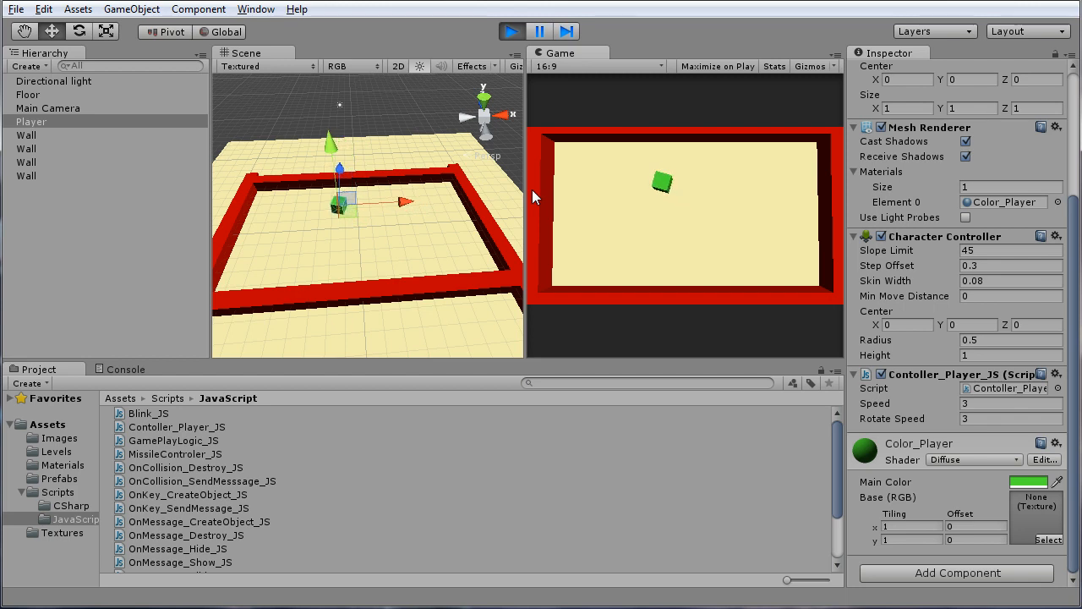
key(Up)
key(Left)
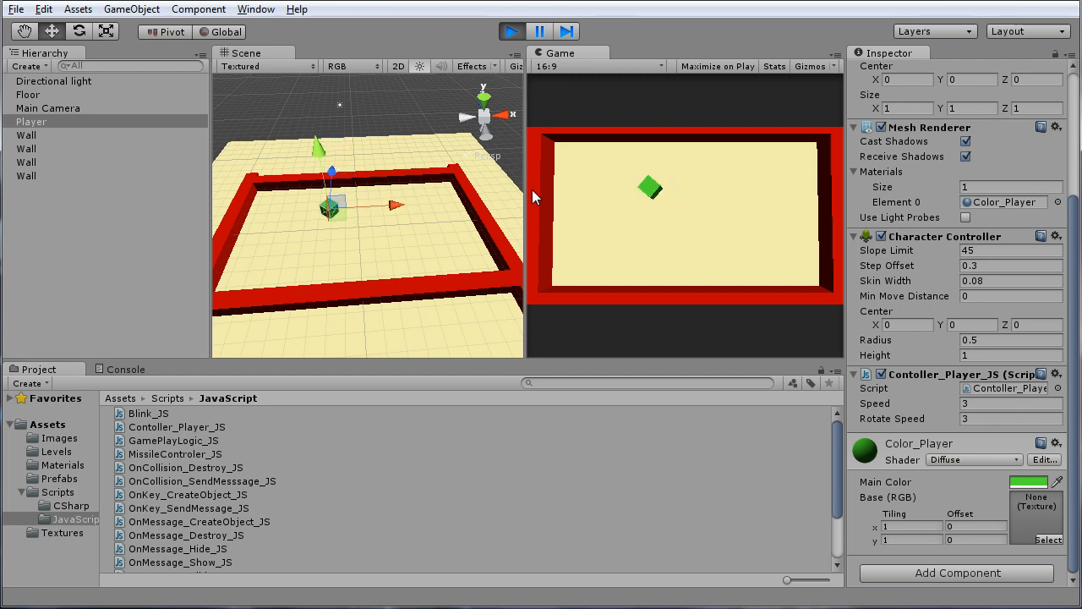
key(Up)
key(Left)
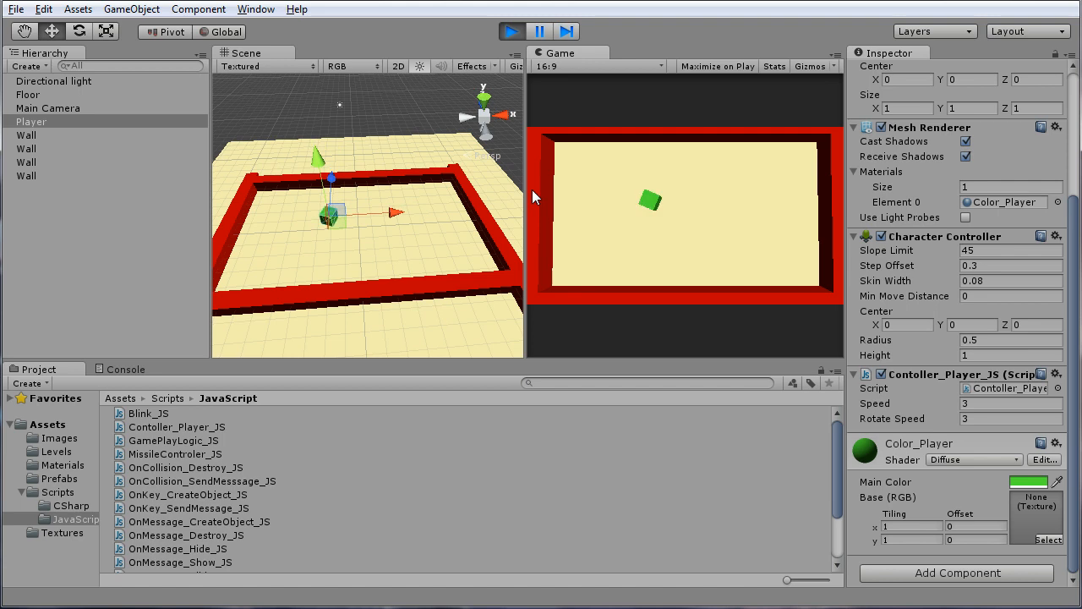
key(Up)
key(Left)
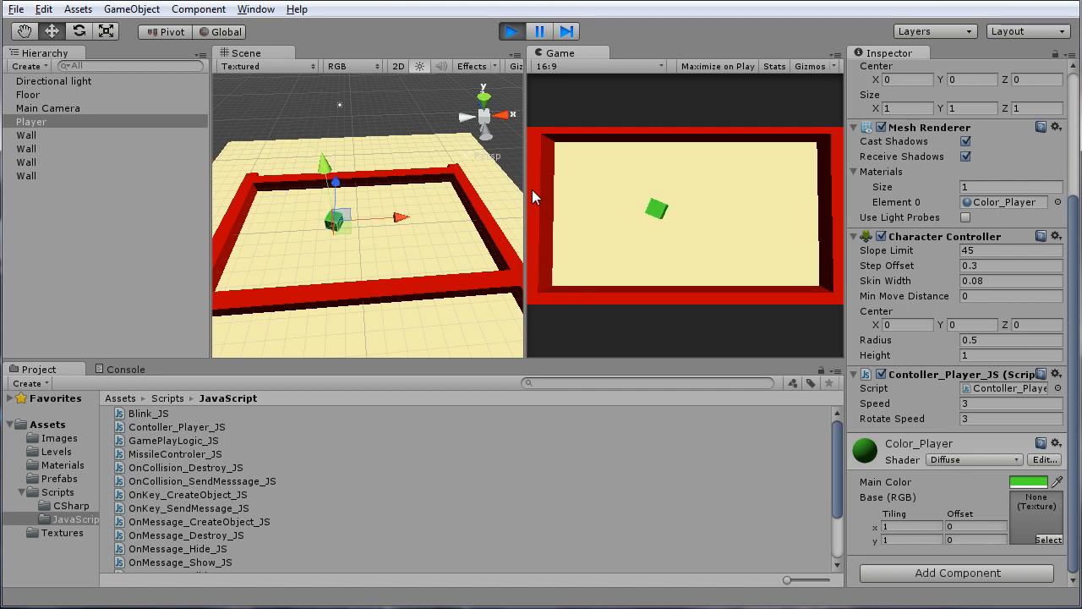
key(Up)
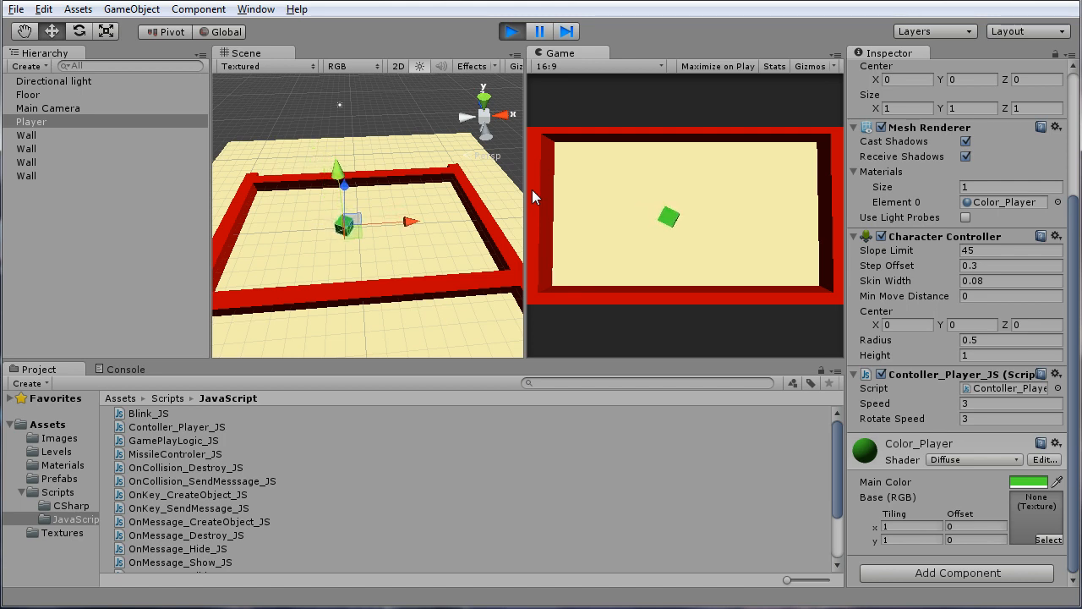
key(Up)
key(Left)
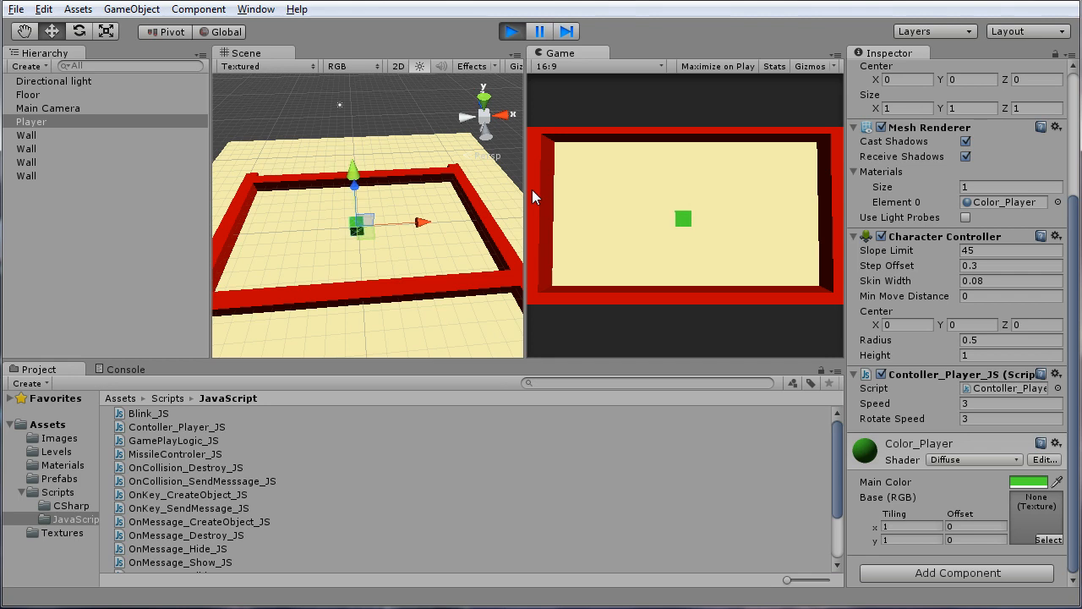
key(Up)
key(Left)
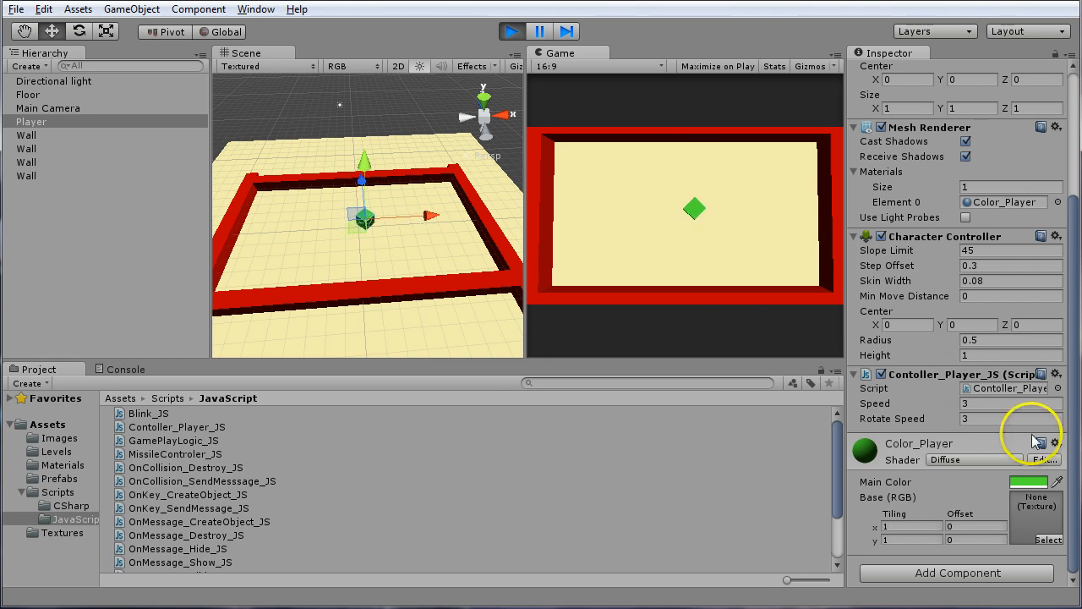
Set the Player script's Speed to 6 while the game runs and test the cube's movement
click(992, 404)
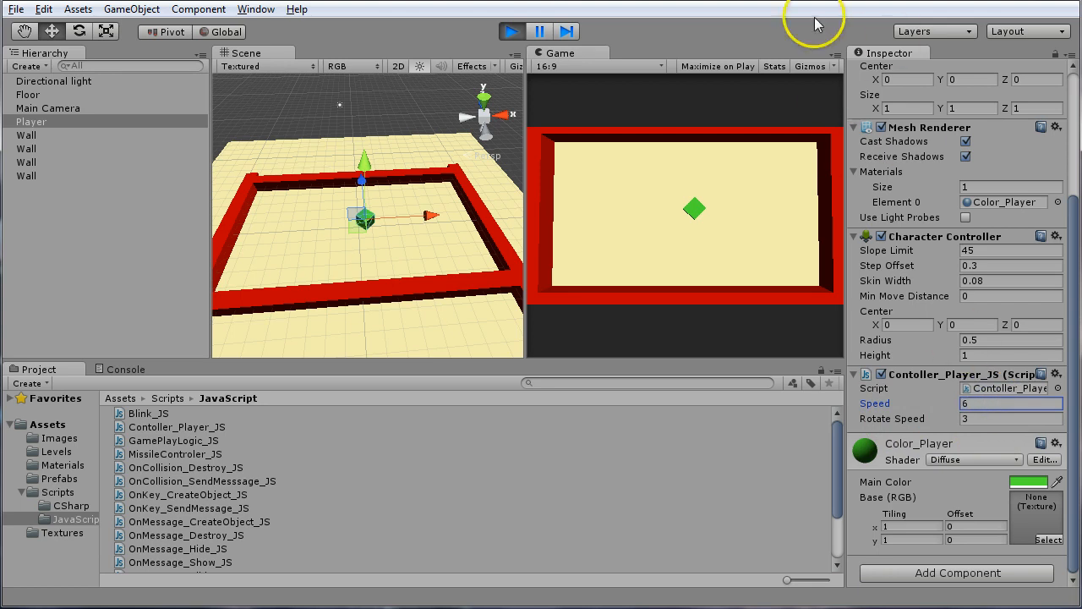
click(745, 106)
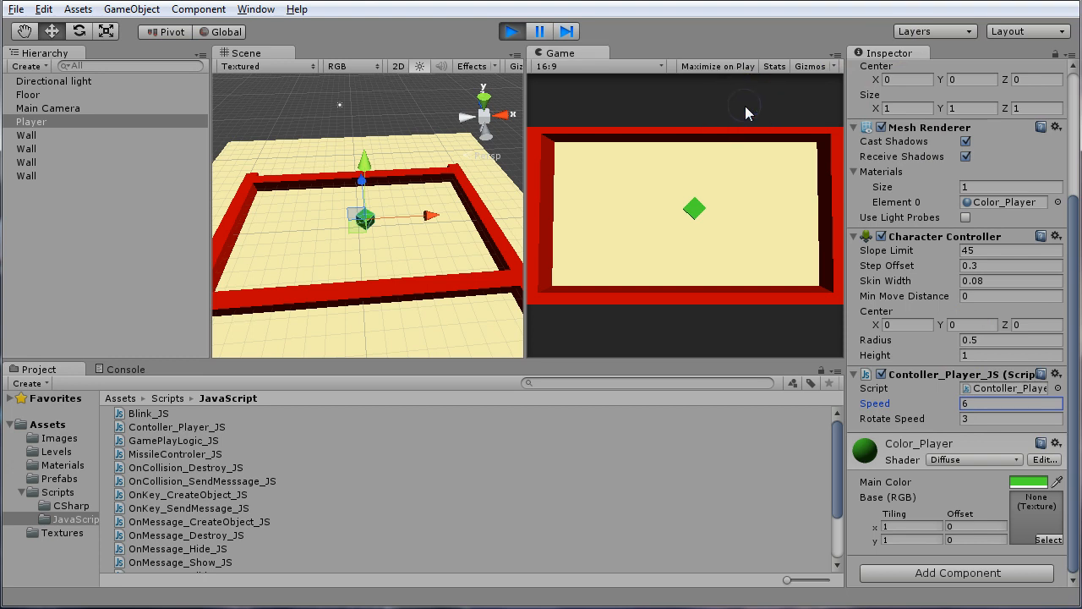
key(Up)
key(Left)
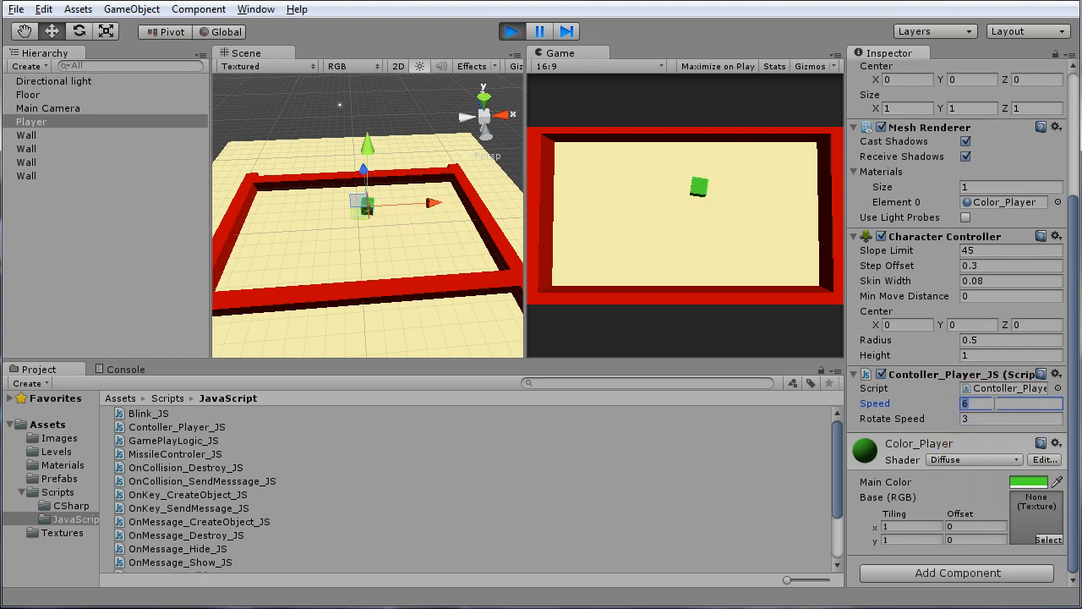
Set the Player script's Speed to 10 and test turning the cube in the running game
text(10)
click(698, 51)
key(Left)
key(Left)
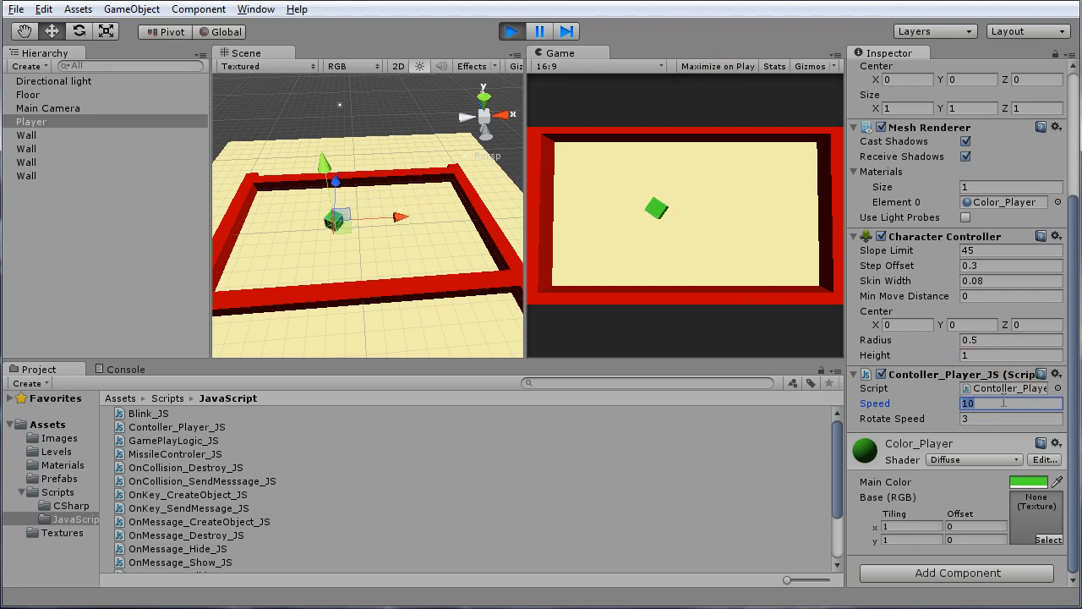
Set the Player script's Speed to 15 and test driving and turning the cube in the running game
text(15)
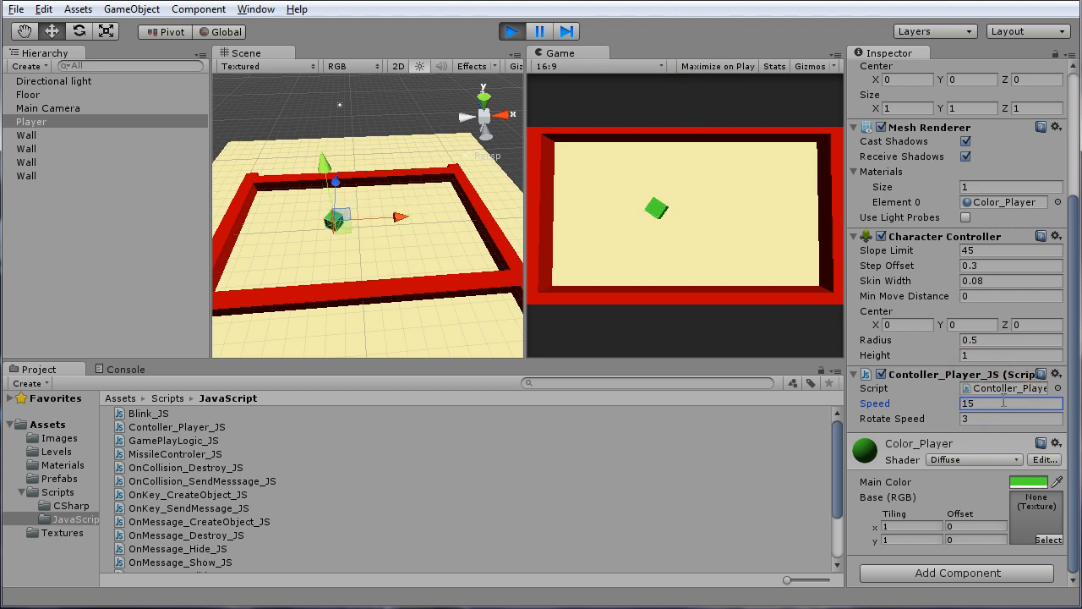
click(674, 106)
key(Up)
key(Right)
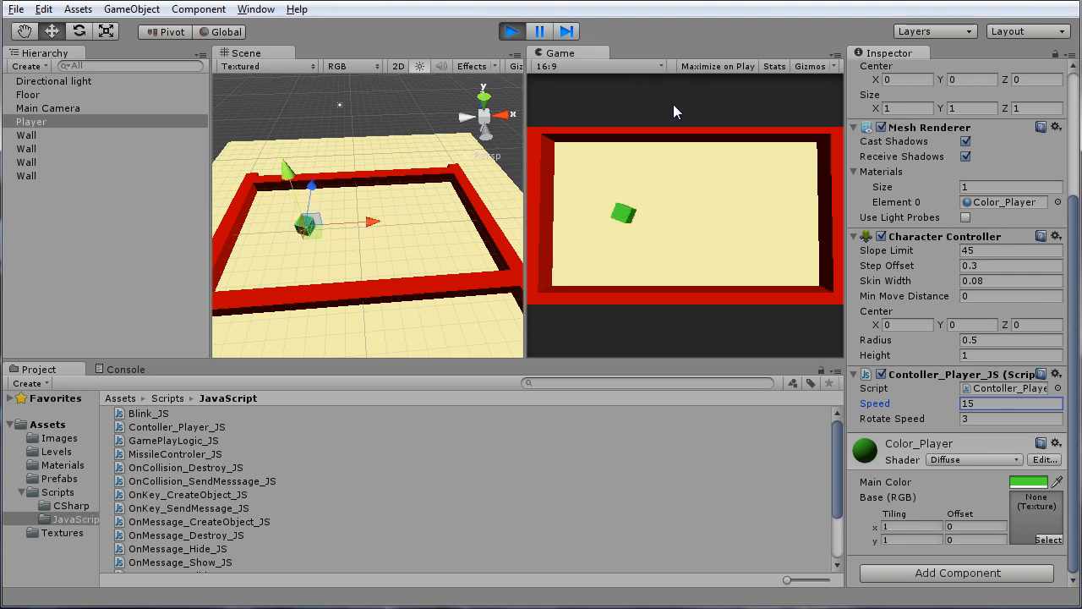
key(Left)
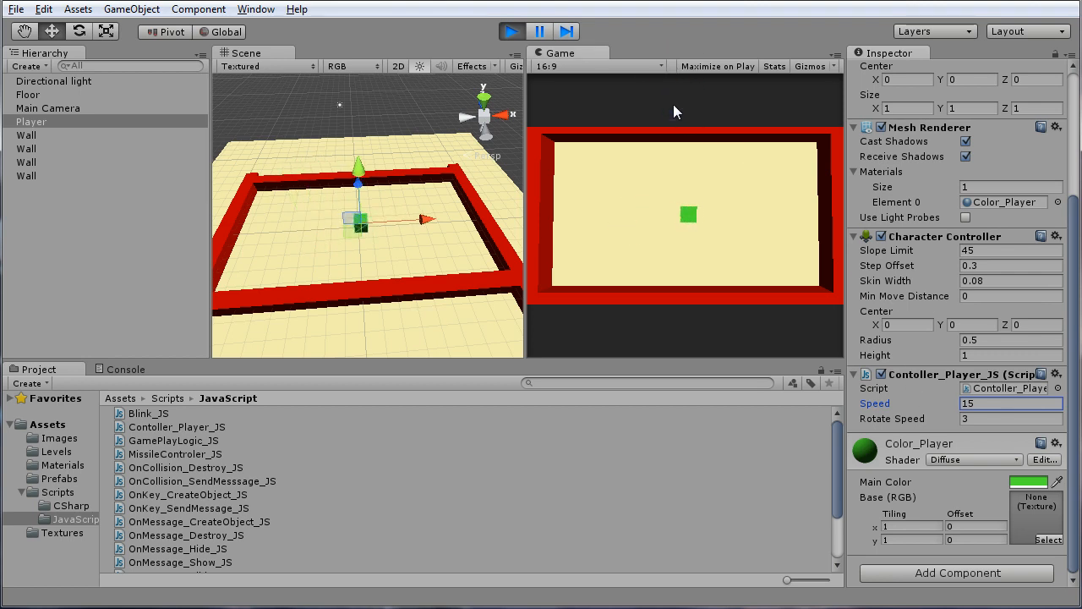
key(Right)
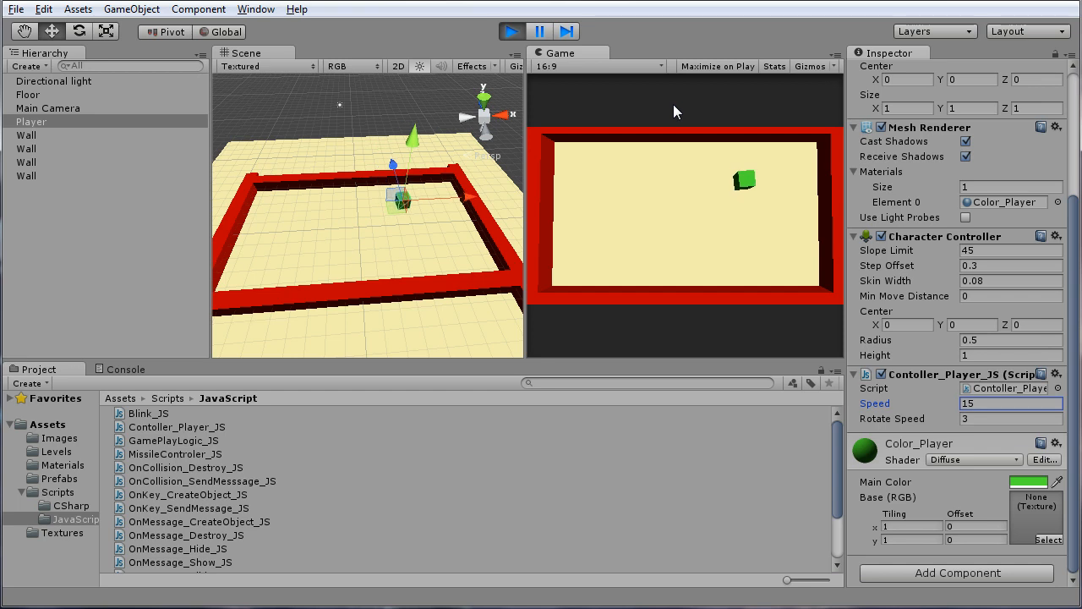
Test turning the Player cube left and right in the running game and stop play mode
key(Left)
key(Left)
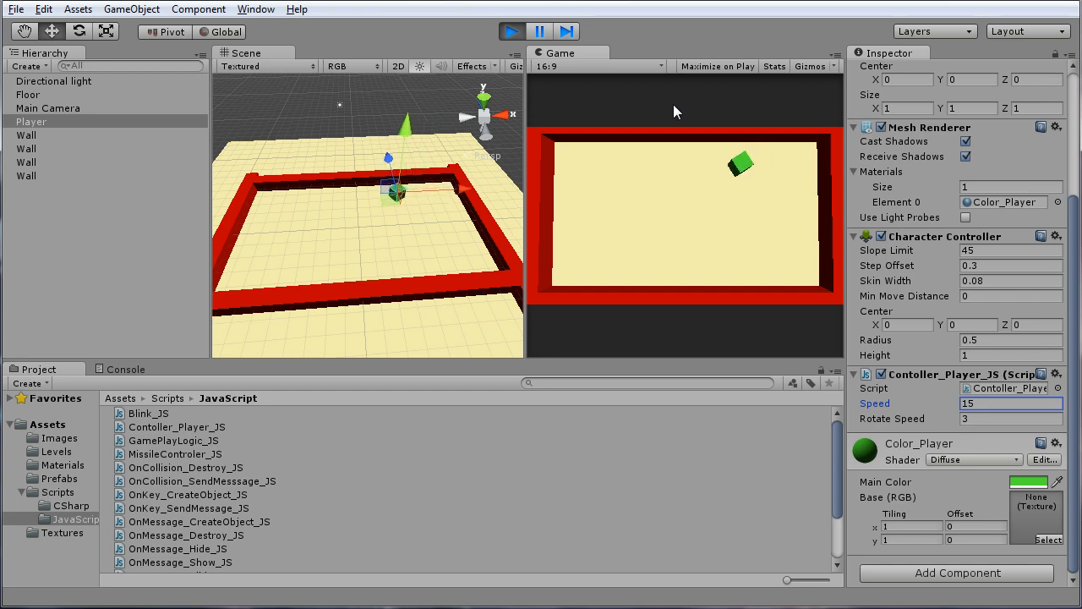
key(Right)
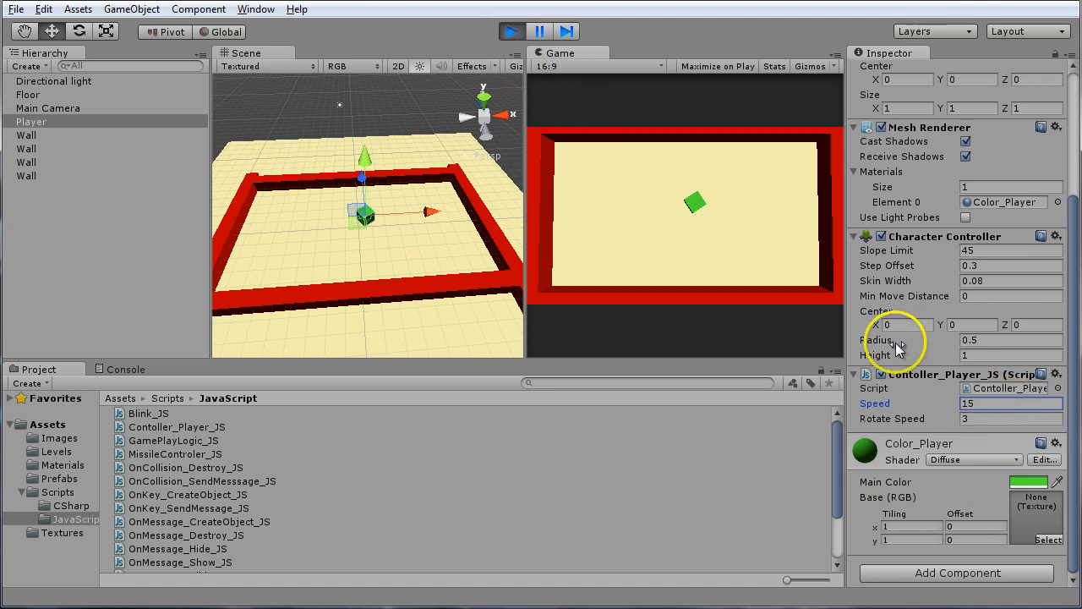
click(512, 34)
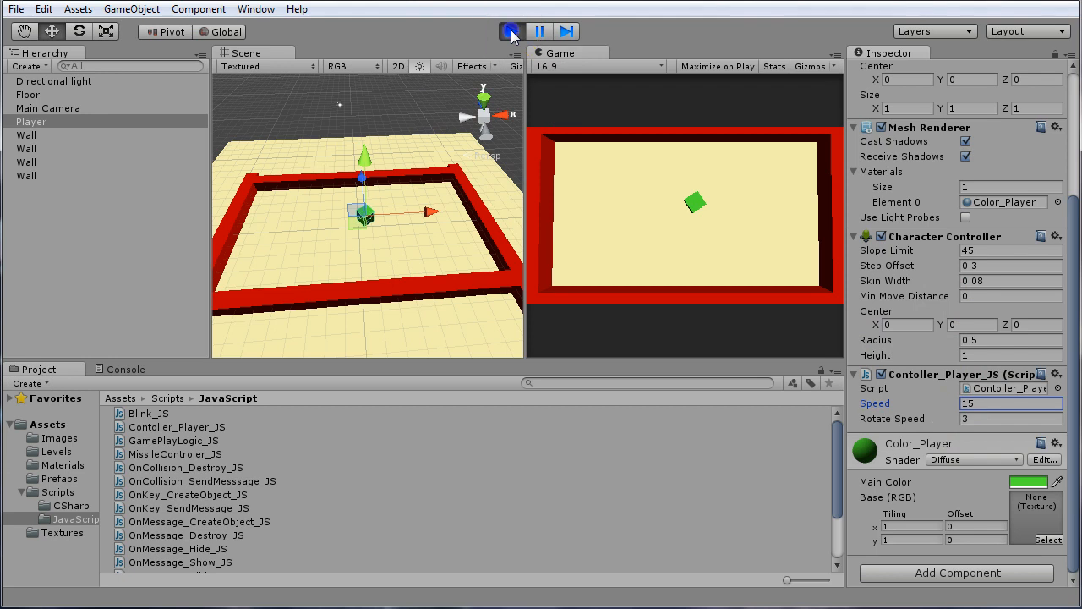
click(512, 32)
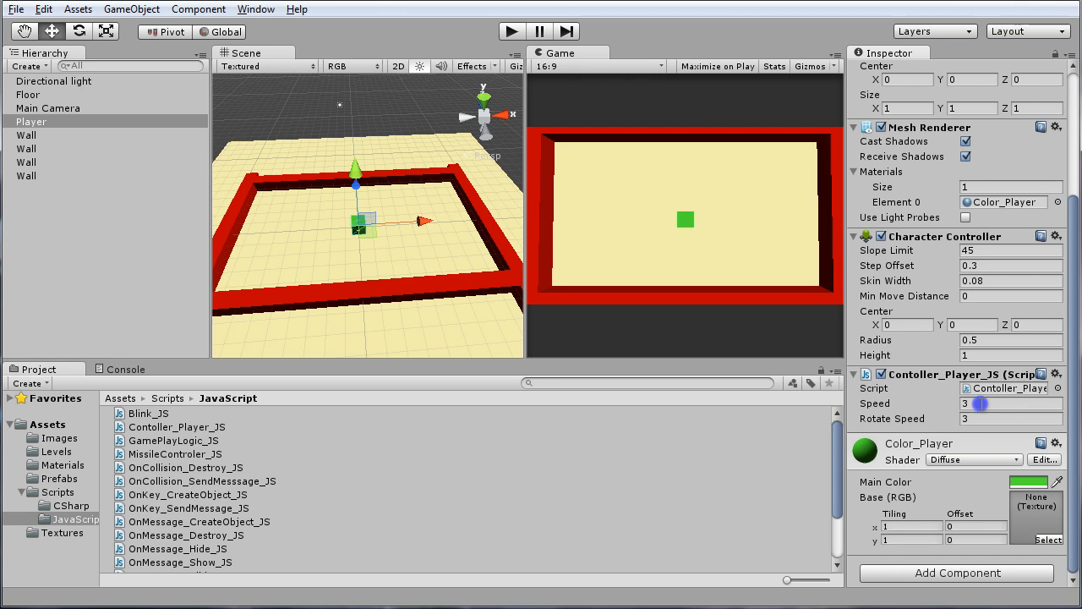
Set the Player script's Speed to 15 outside play mode and start the game
click(982, 403)
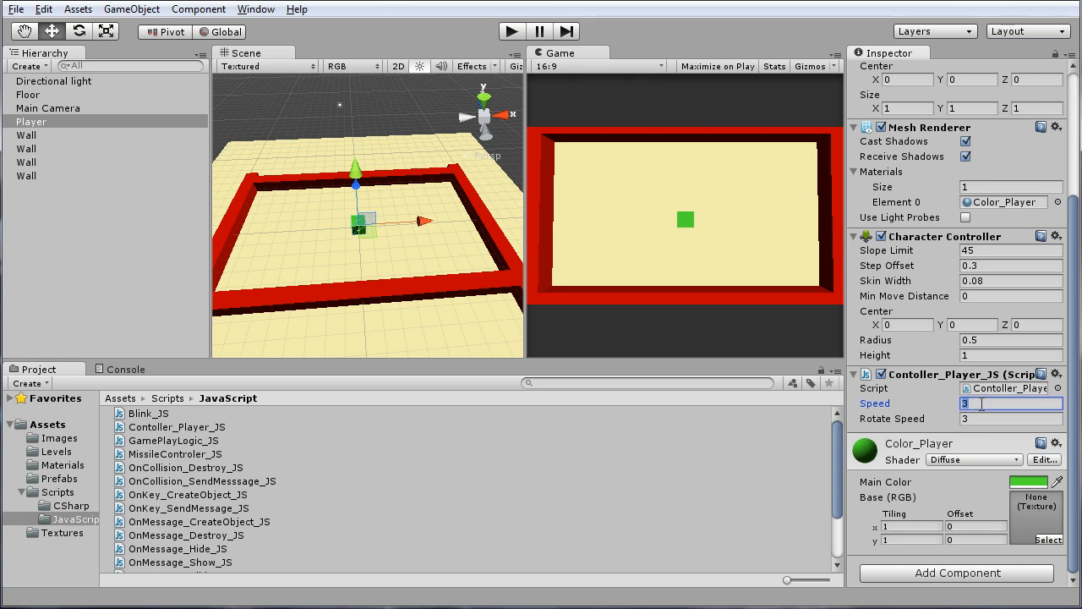
text(15)
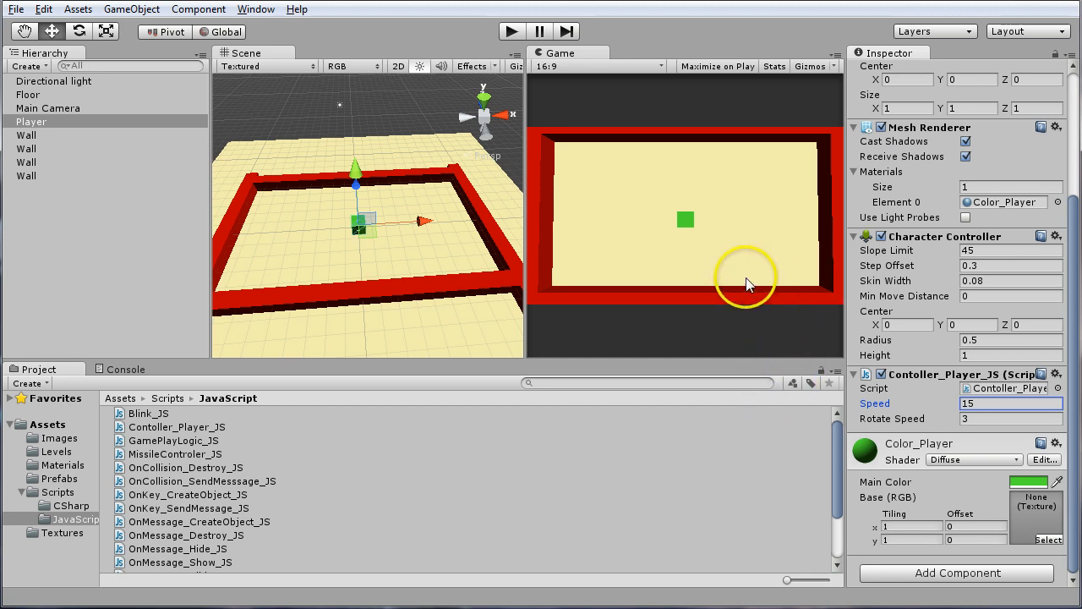
click(511, 32)
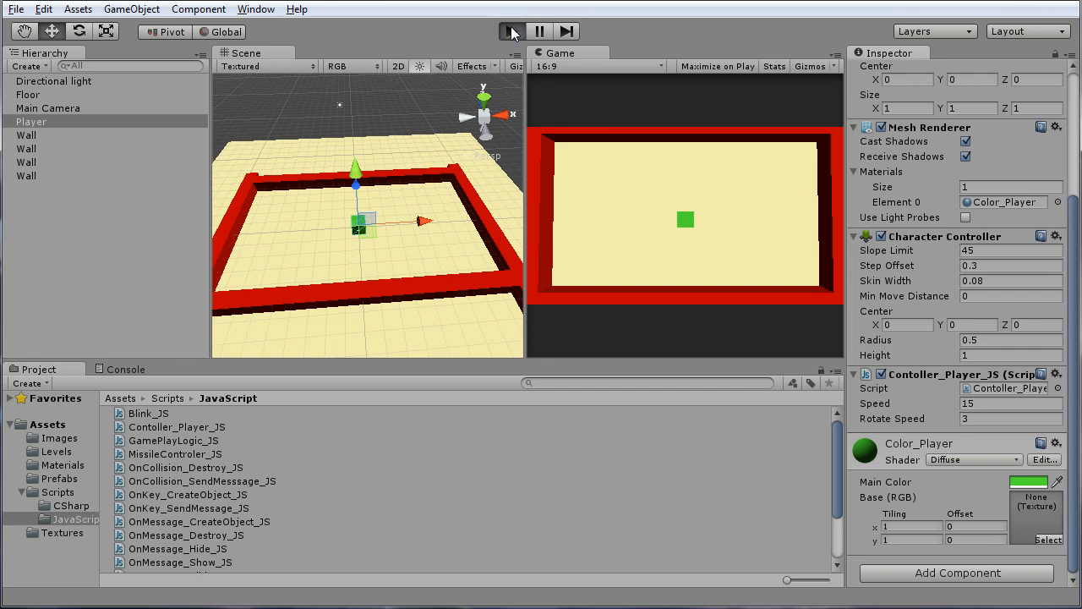
Drive the Player cube forward while turning left inside the walls and stop play mode
click(700, 266)
key(Up)
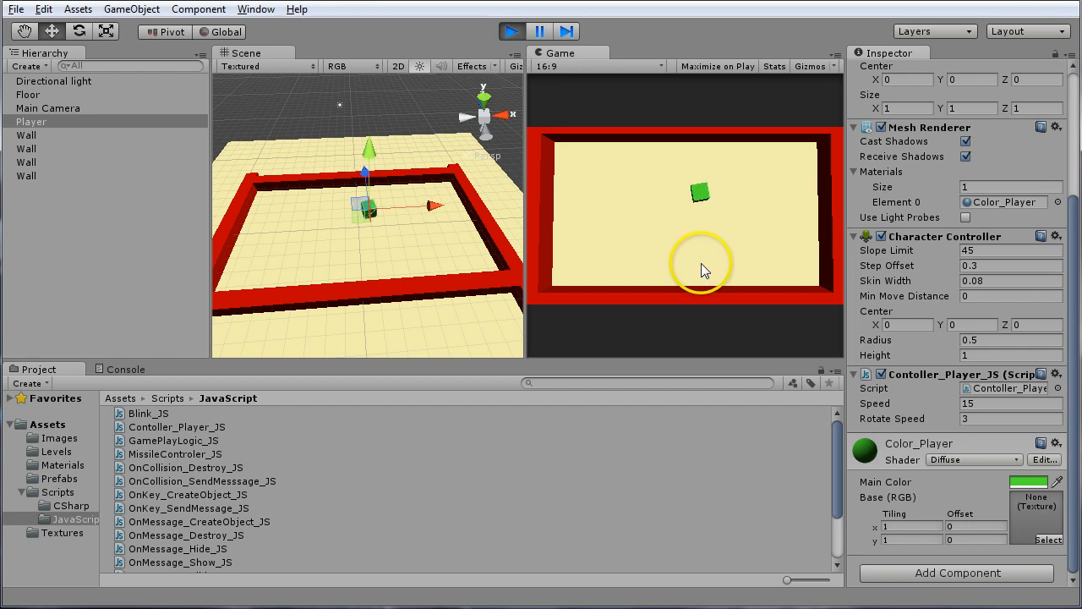
key(Up)
key(Left)
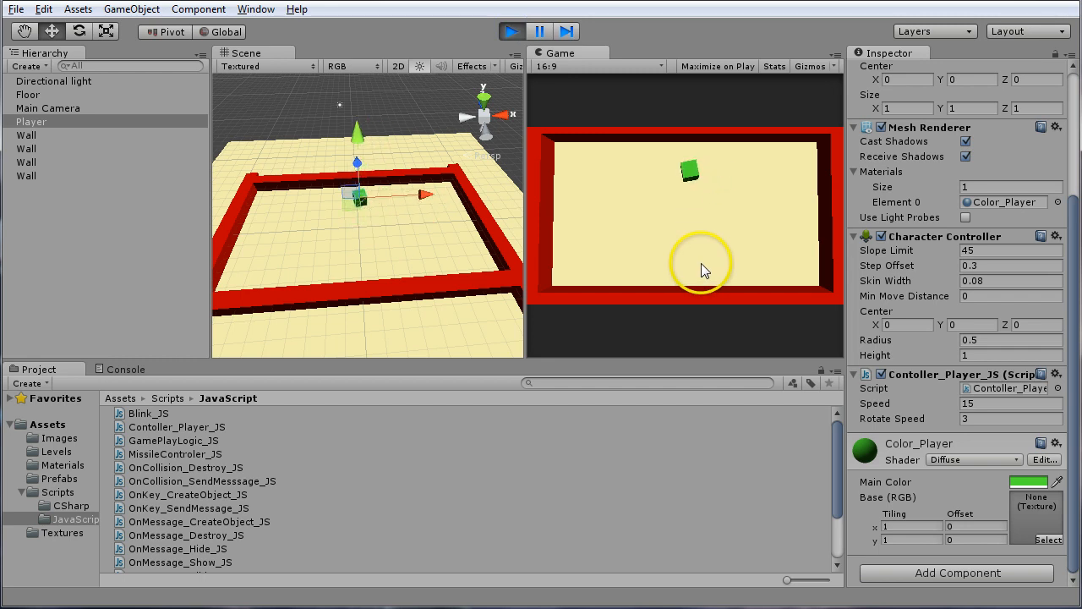
key(Up)
key(Left)
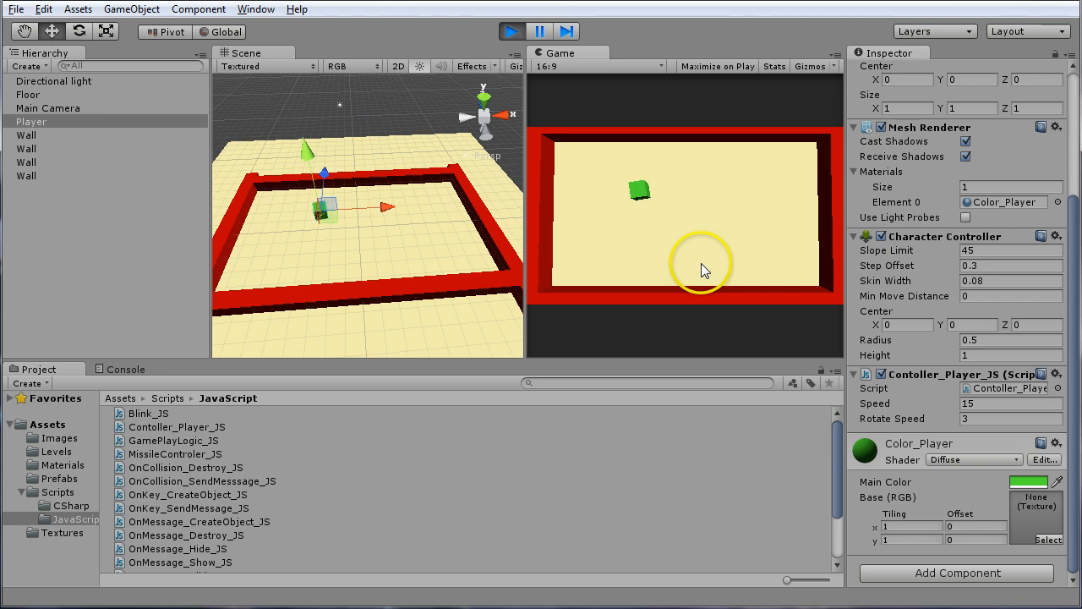
key(Up)
key(Left)
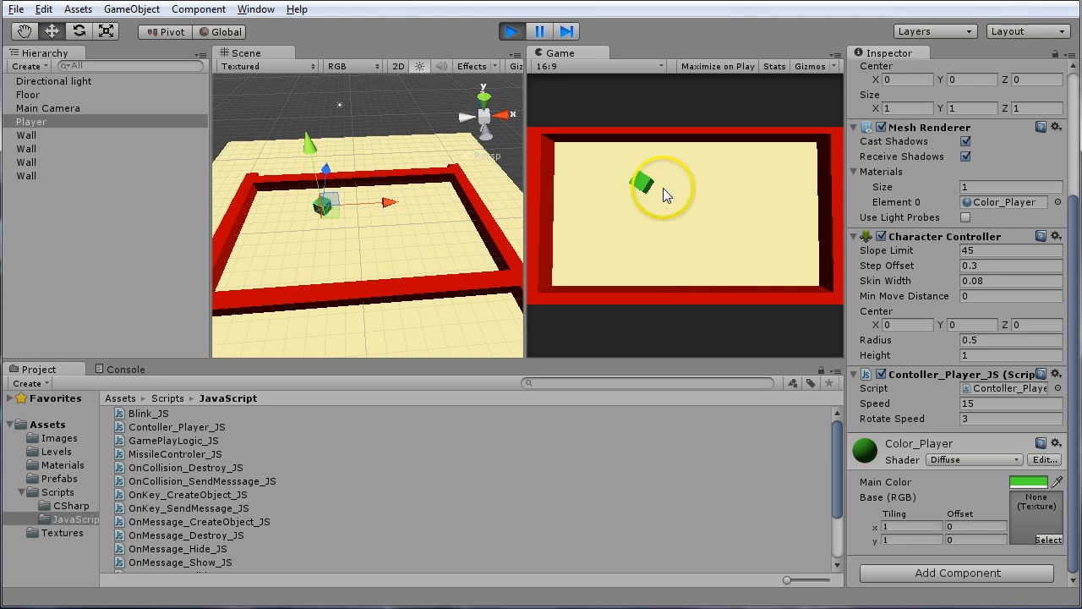
click(508, 34)
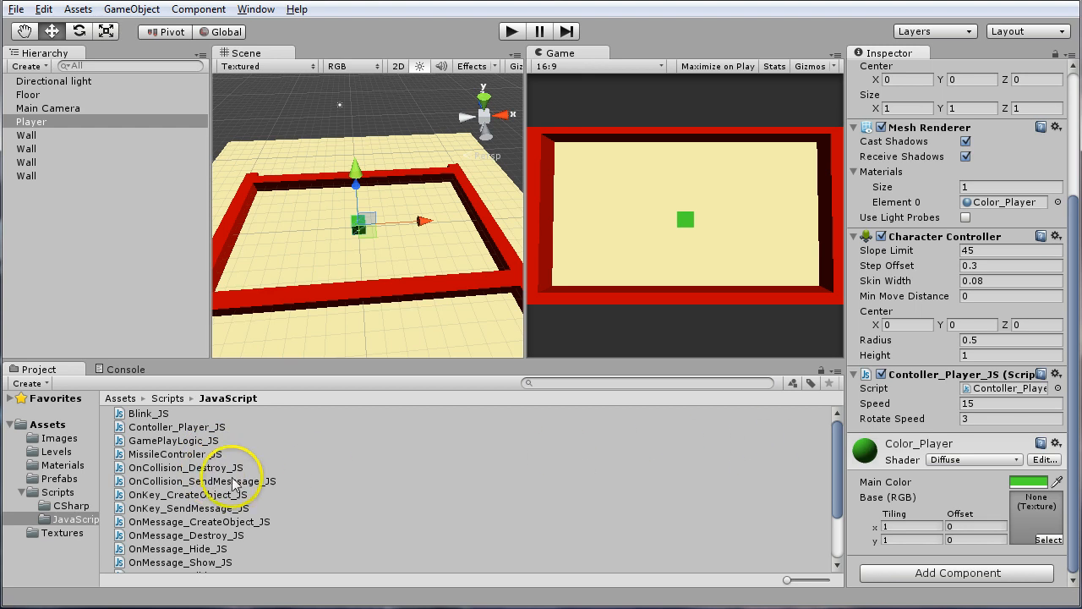
Add a new cube object to the scene
mouse_move(836, 474)
mouse_down()
mouse_move(837, 516)
mouse_move(827, 459)
mouse_move(830, 516)
mouse_up()
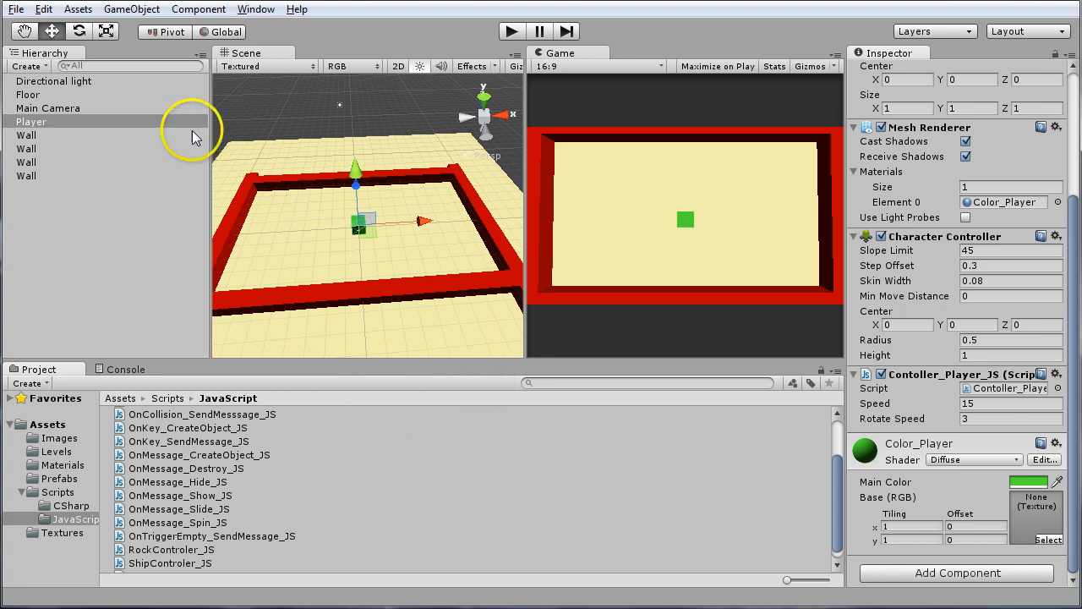
click(301, 179)
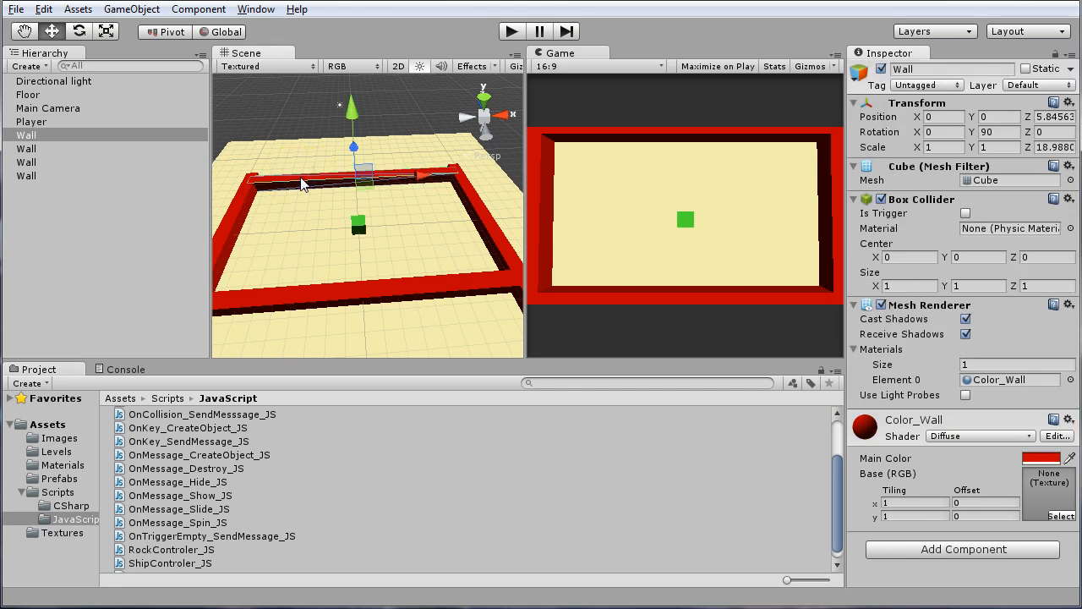
click(84, 11)
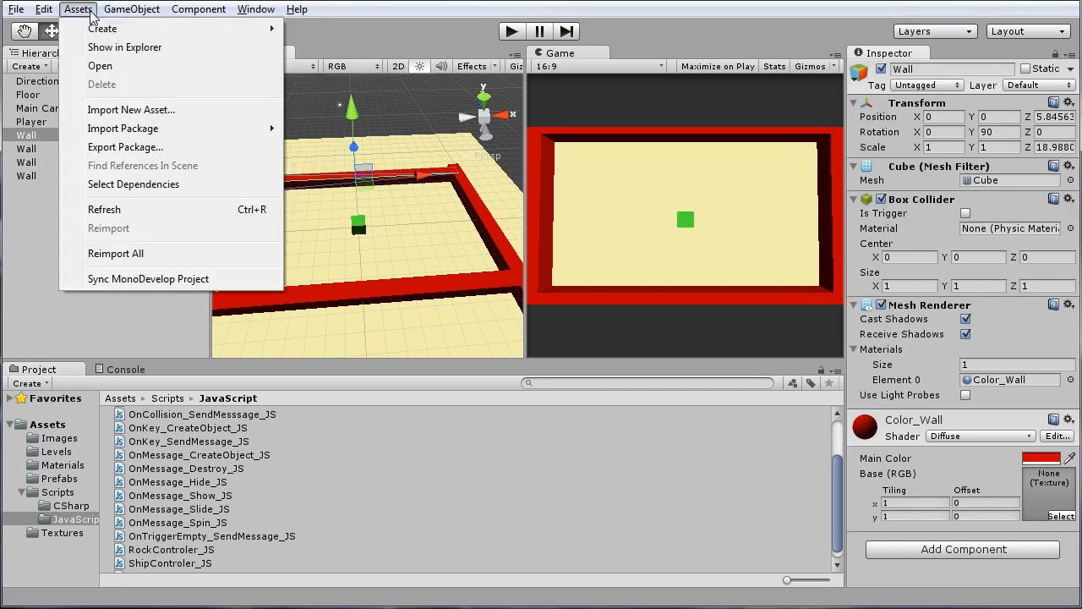
mouse_move(101, 29)
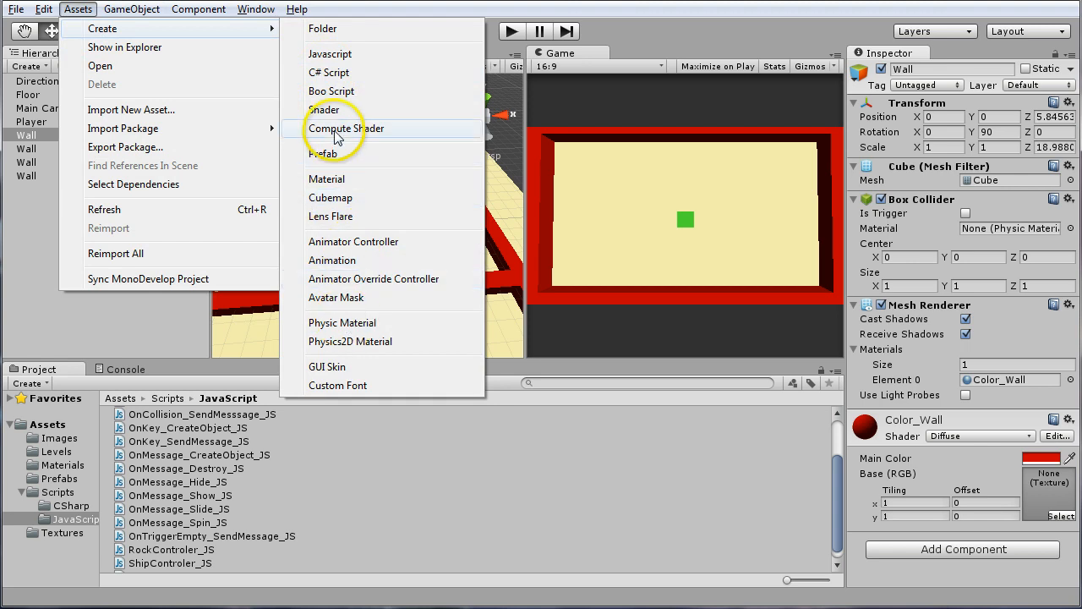
mouse_move(173, 129)
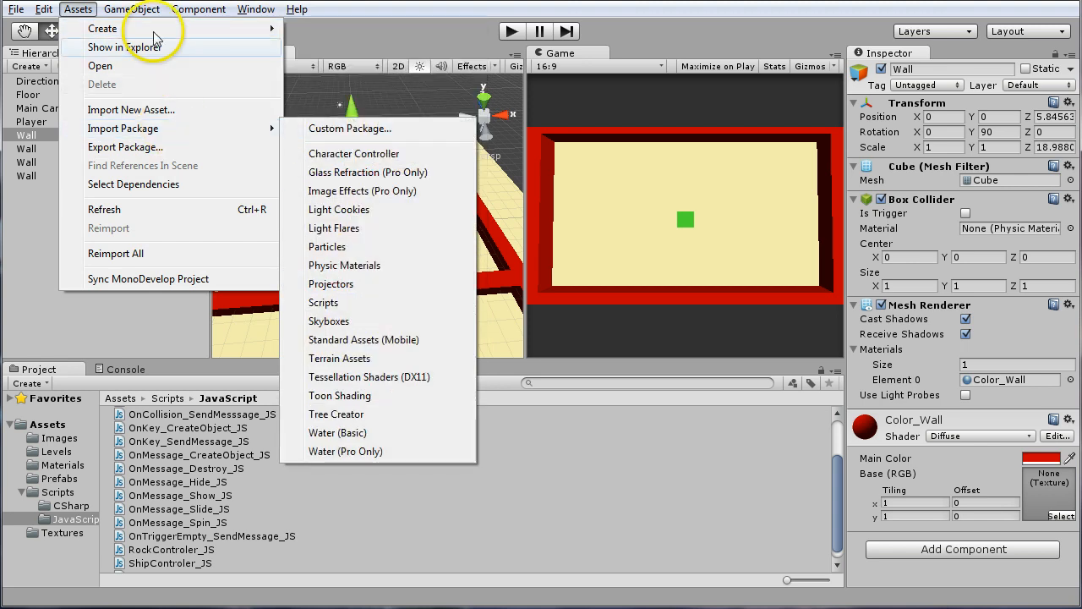
mouse_move(131, 9)
mouse_move(144, 45)
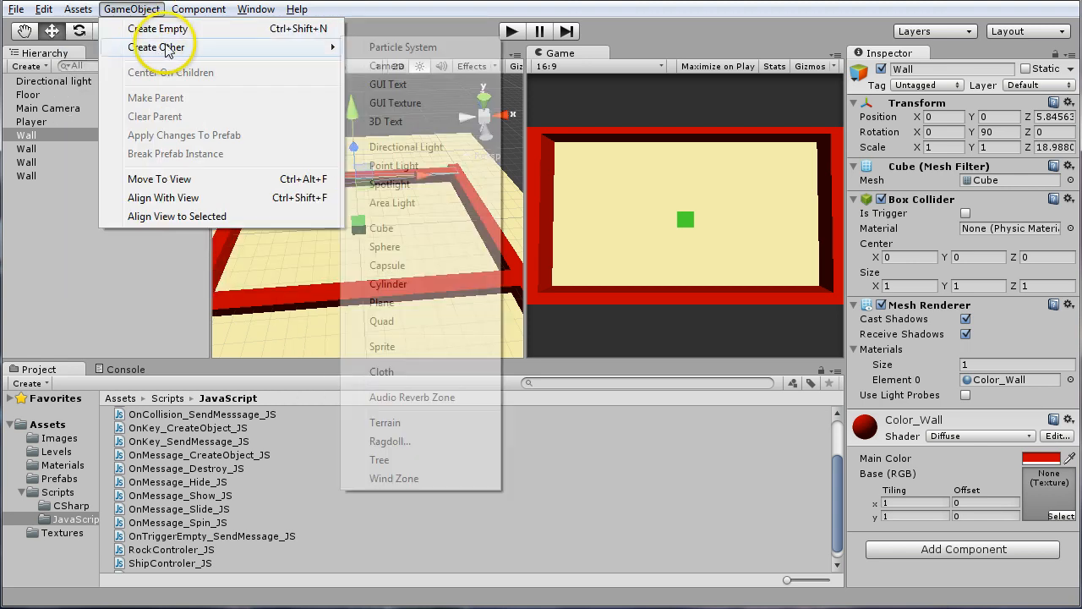
click(400, 228)
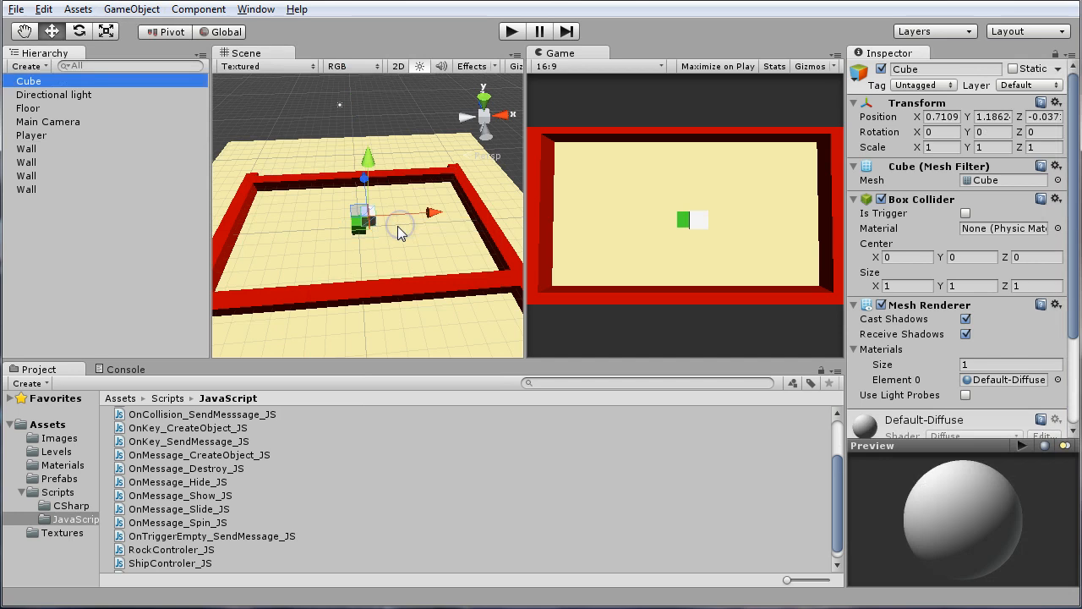
Set the new cube's position to X 0, Y 0, Z 0
click(953, 118)
text(0)
click(994, 117)
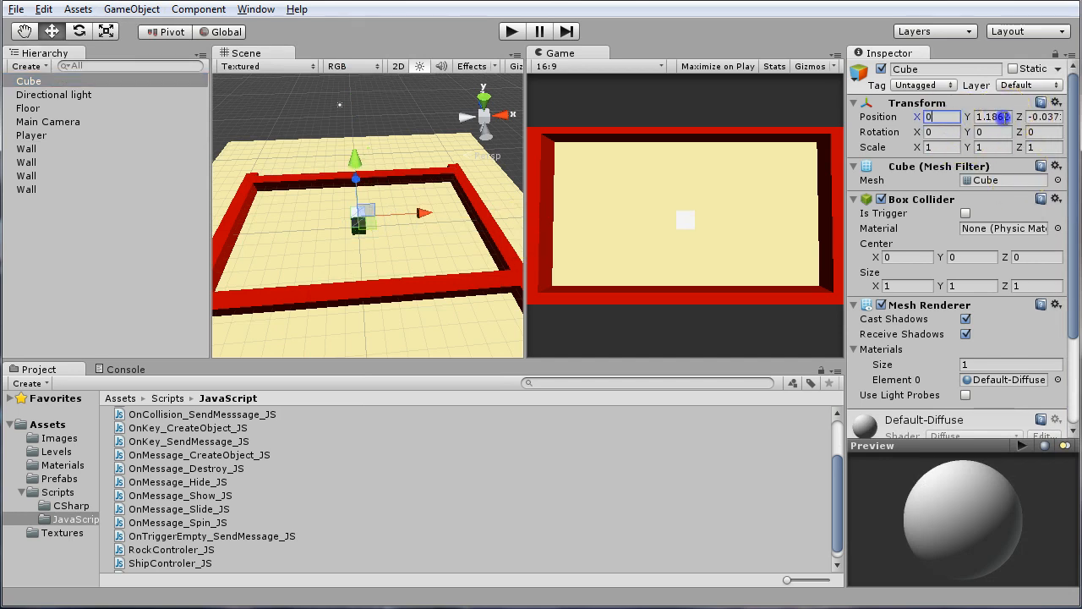
text(0)
click(1048, 118)
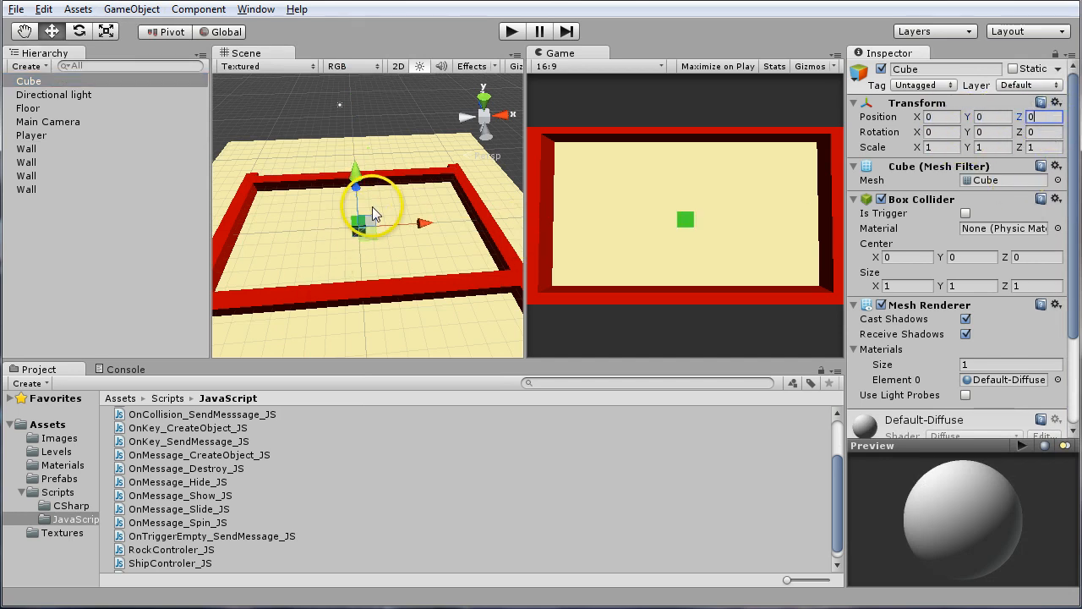
Move the new cube away from the Player toward the floor's left wall, at about X -5.82 and Z 0.28
alt+drag(372, 206, 399, 265)
click(338, 203)
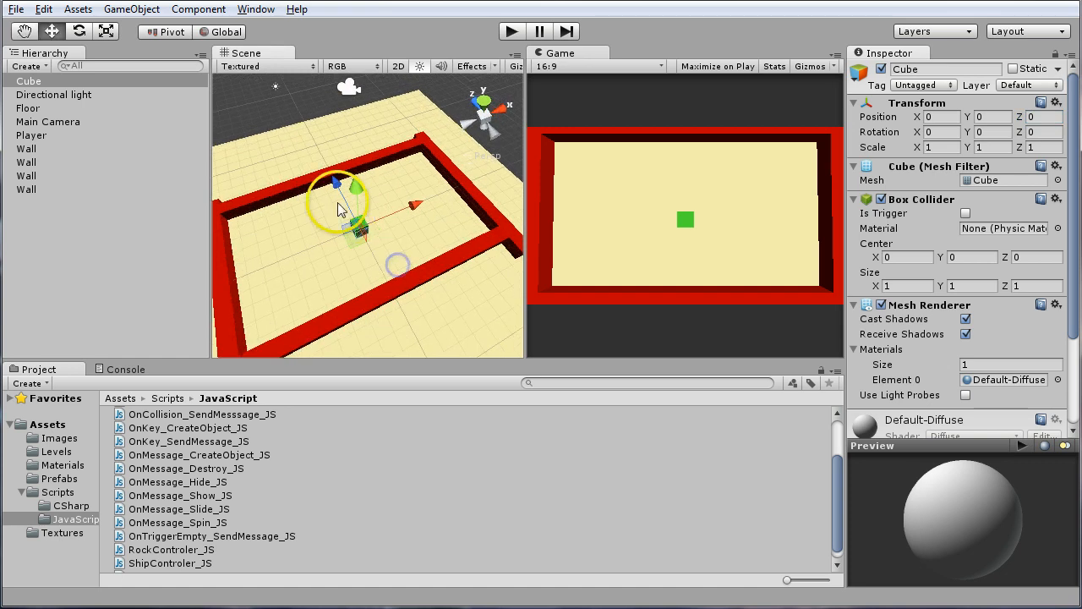
drag(338, 183, 343, 217)
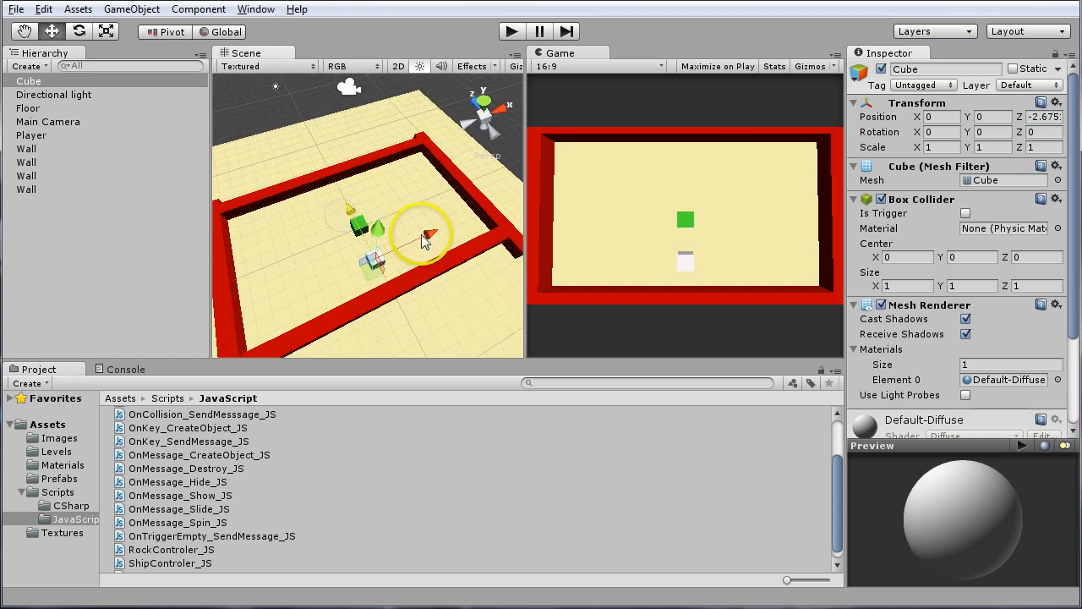
drag(432, 237, 356, 269)
drag(282, 240, 263, 199)
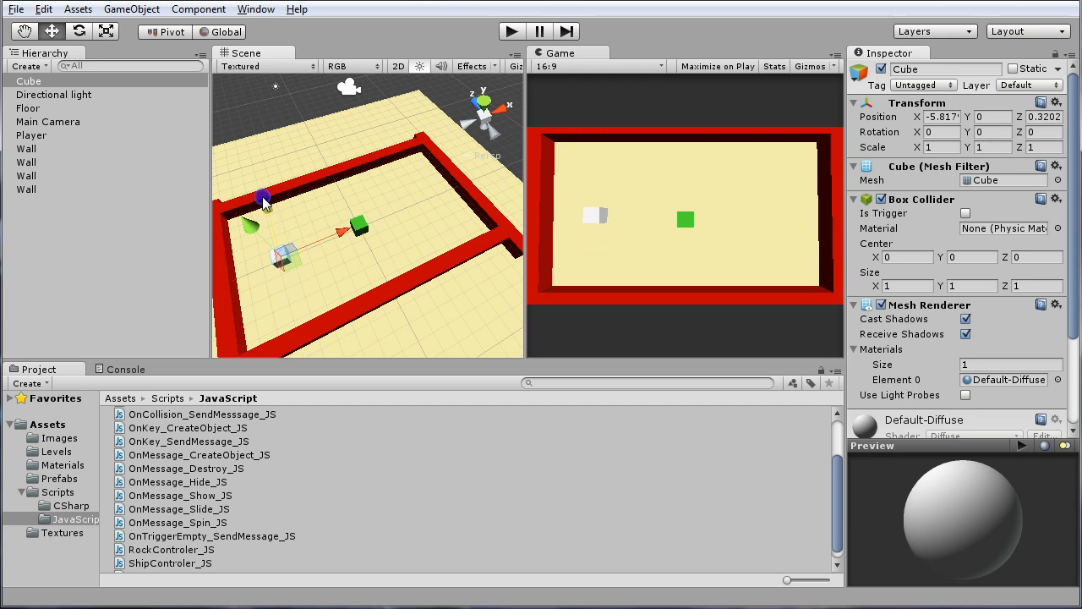
Set the new cube's position to Z 0 and X -6
click(1045, 117)
text(0)
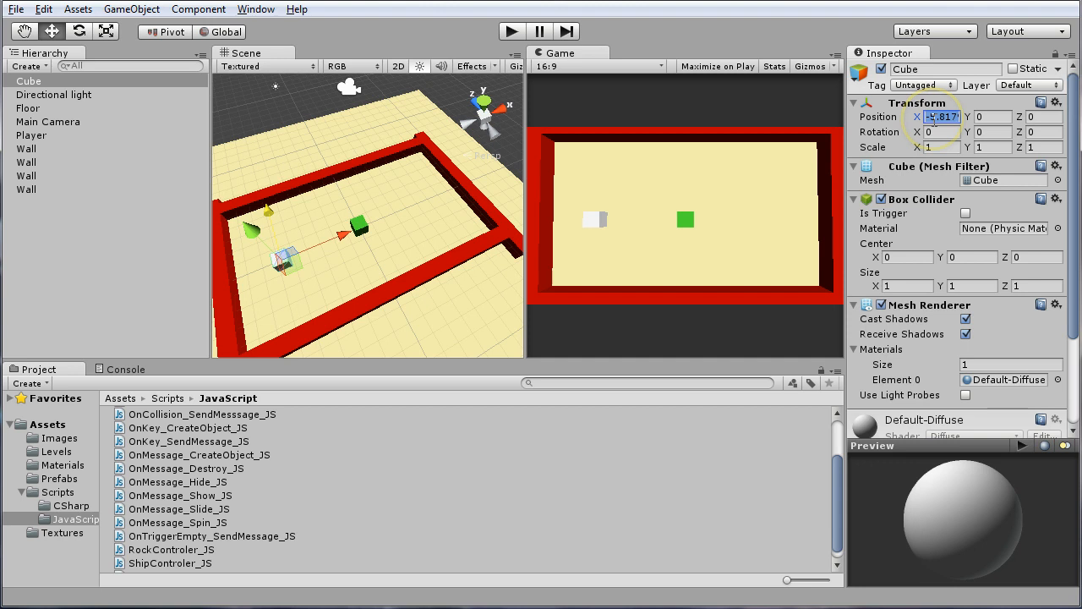
text(-6)
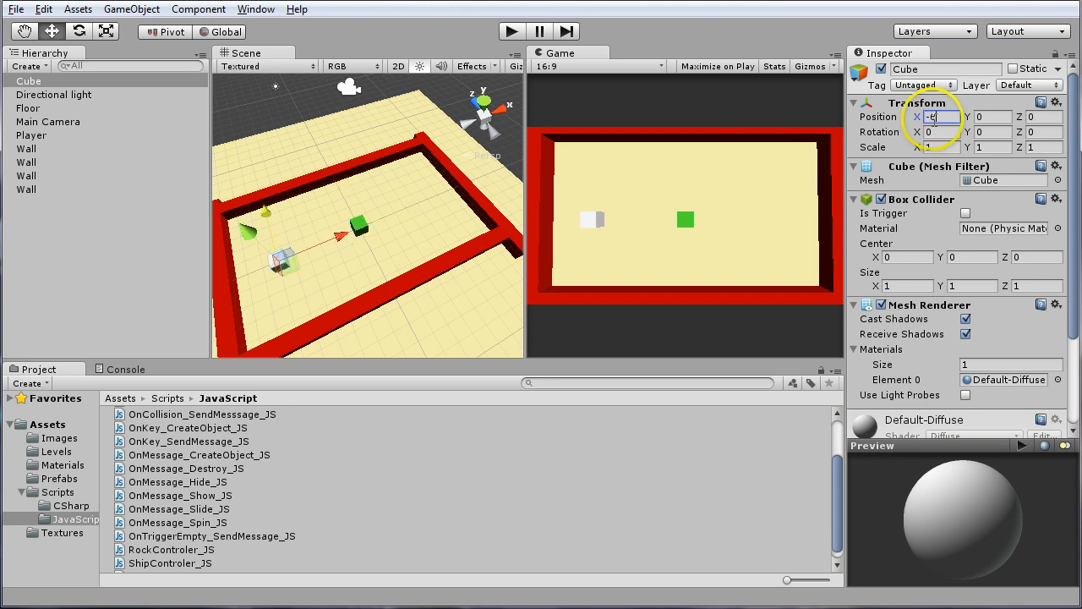
Set the new cube's scale to 1 in X and 3 in Z
alt+drag(338, 254, 396, 241)
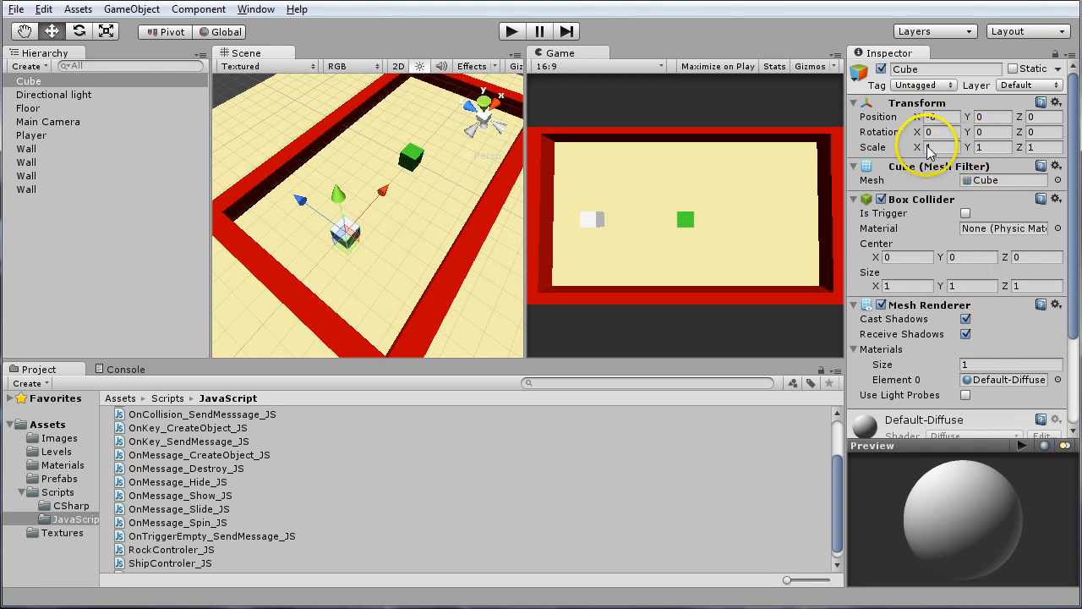
drag(917, 148, 954, 148)
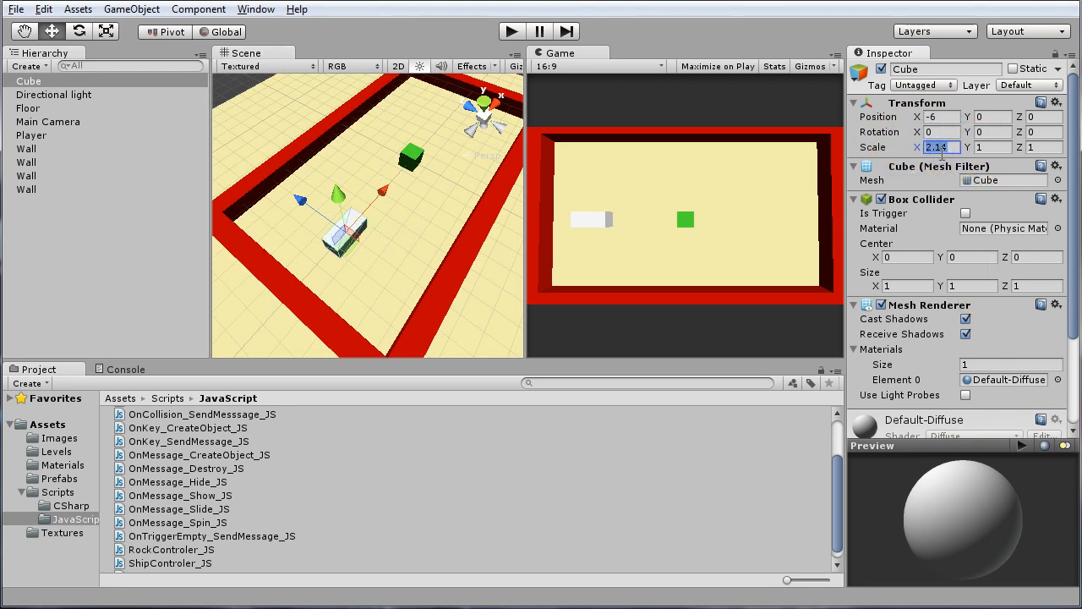
text(1)
click(1033, 147)
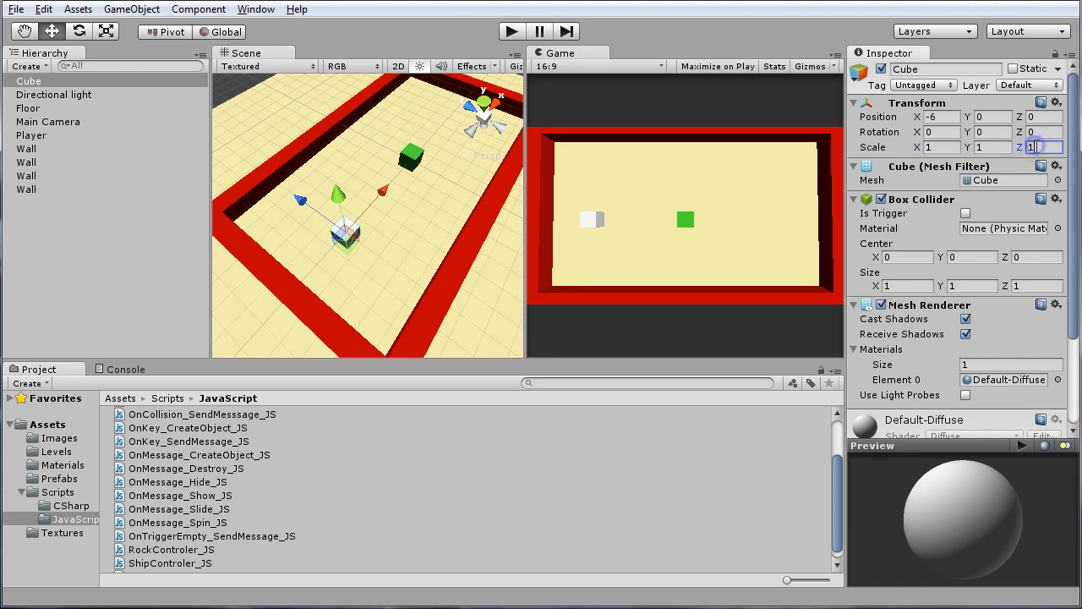
text(3)
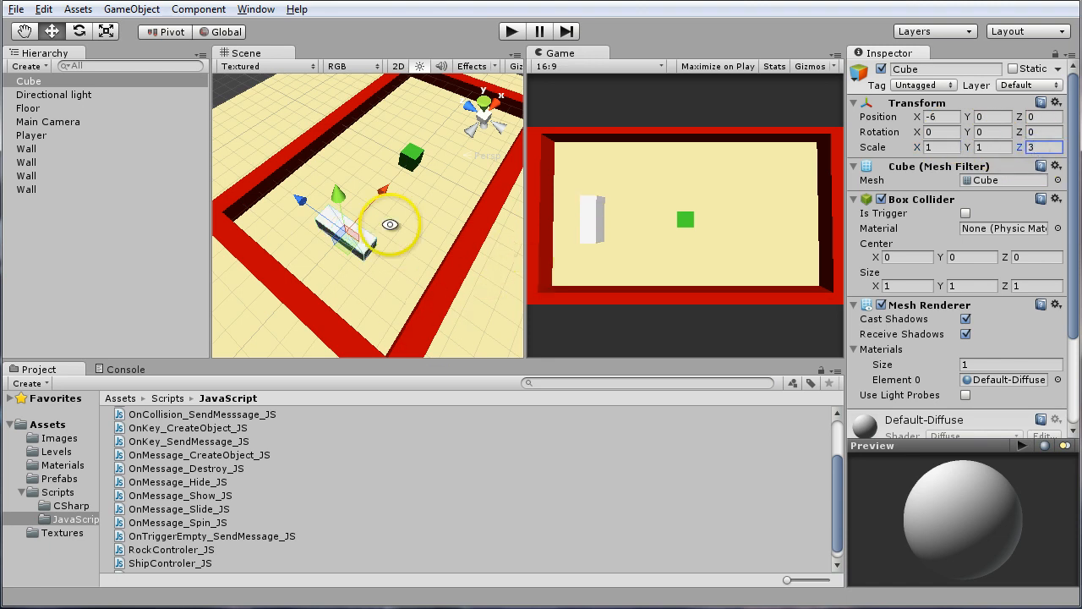
Duplicate the wall on the floor's left edge, nearest the white cube
alt+drag(386, 225, 285, 222)
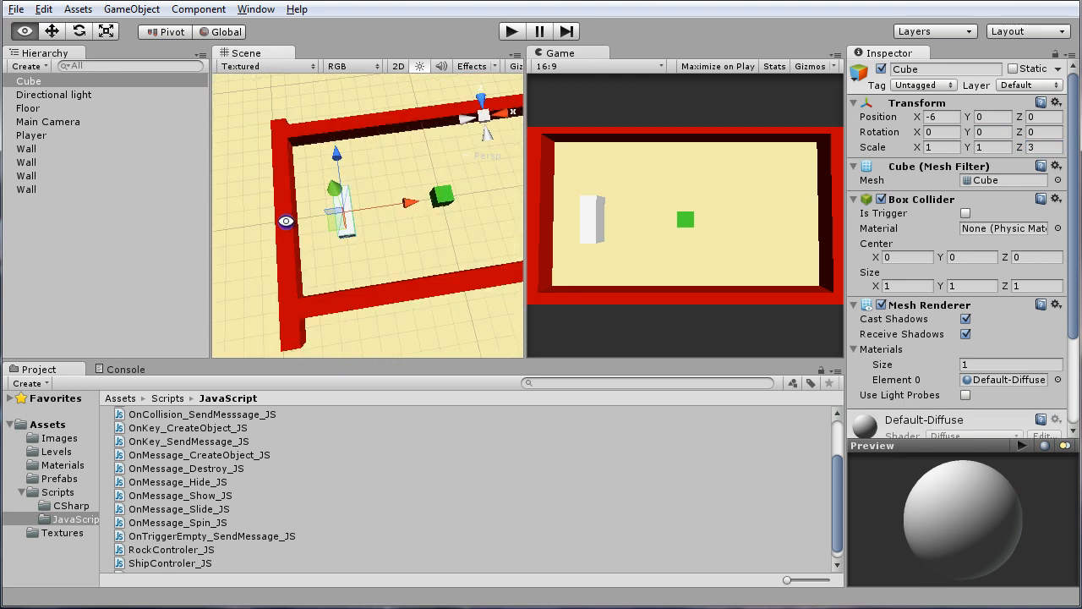
alt+drag(356, 215, 340, 218)
click(273, 268)
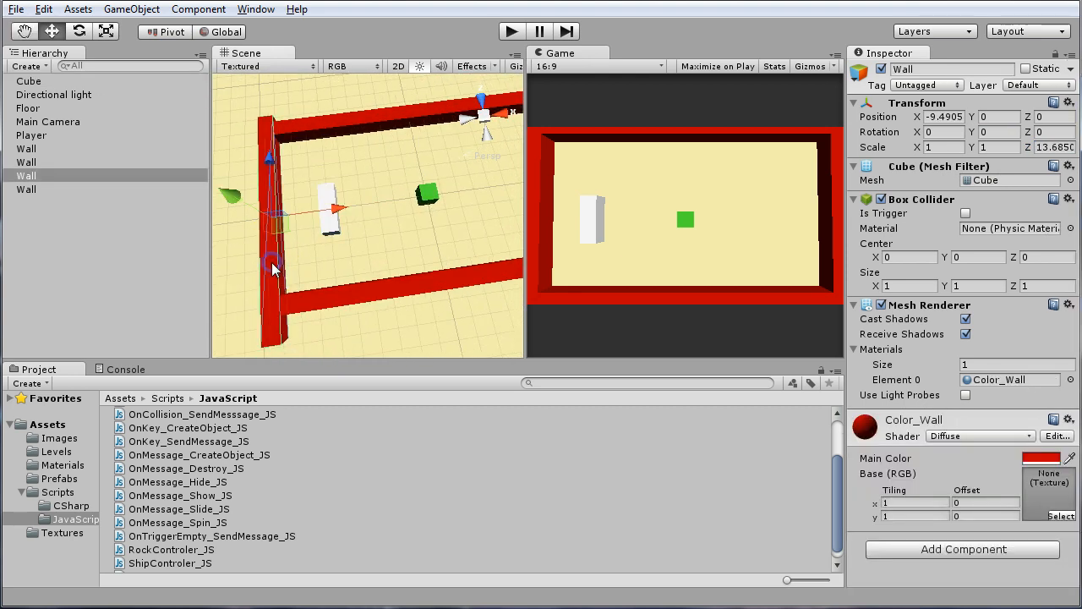
click(323, 271)
key(ctrl+d)
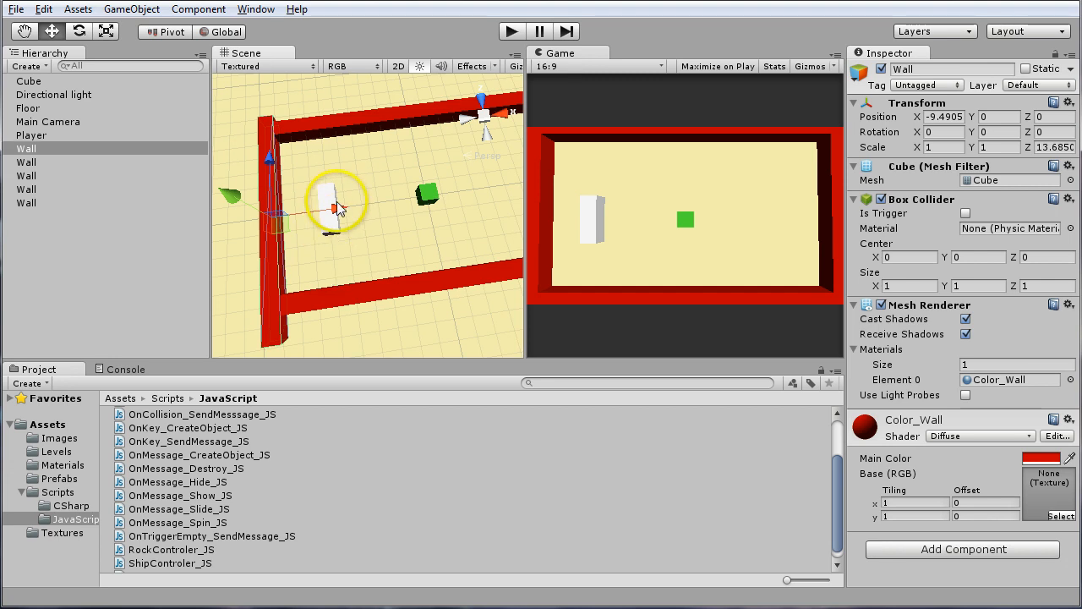
Move the duplicated wall in line with the white cube, at about X -6.03 and Z -3.16, and shorten it to a Z scale of 3.3
drag(341, 211, 381, 206)
drag(321, 133, 324, 199)
drag(1029, 149, 735, 163)
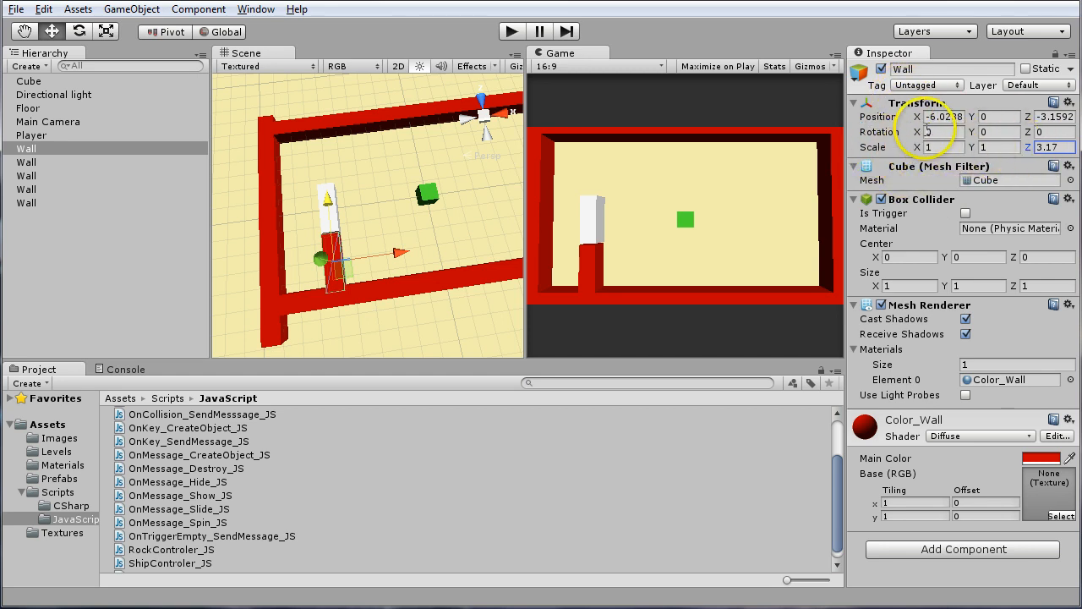
click(1029, 150)
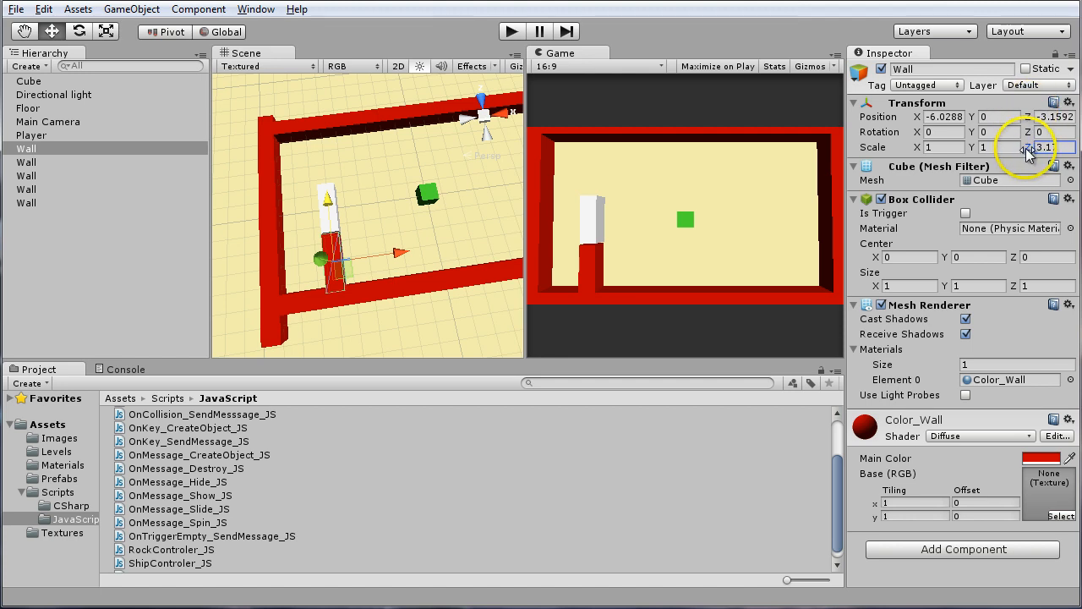
click(1028, 150)
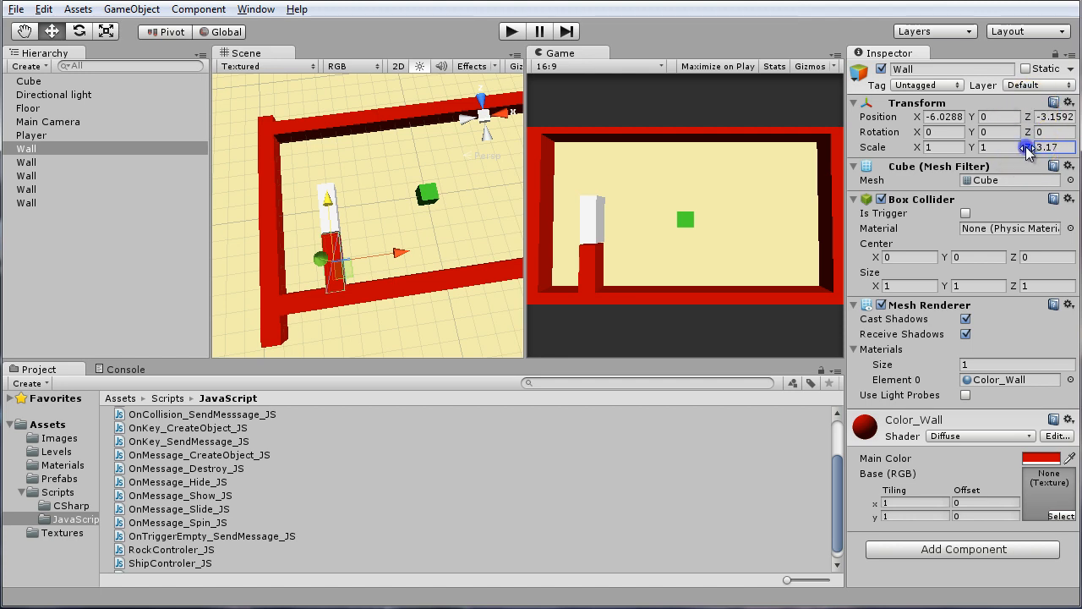
mouse_move(1024, 150)
mouse_down()
mouse_move(1010, 148)
mouse_move(1032, 147)
mouse_move(997, 148)
mouse_move(1032, 154)
mouse_move(1018, 161)
mouse_up()
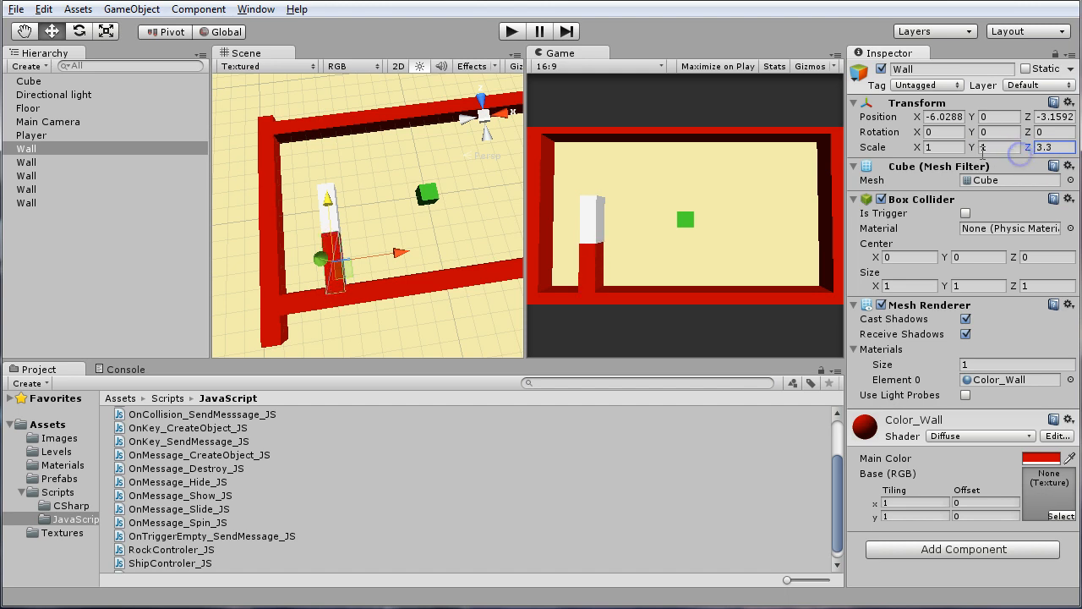
Set the duplicated inner wall's X position to -6
click(937, 117)
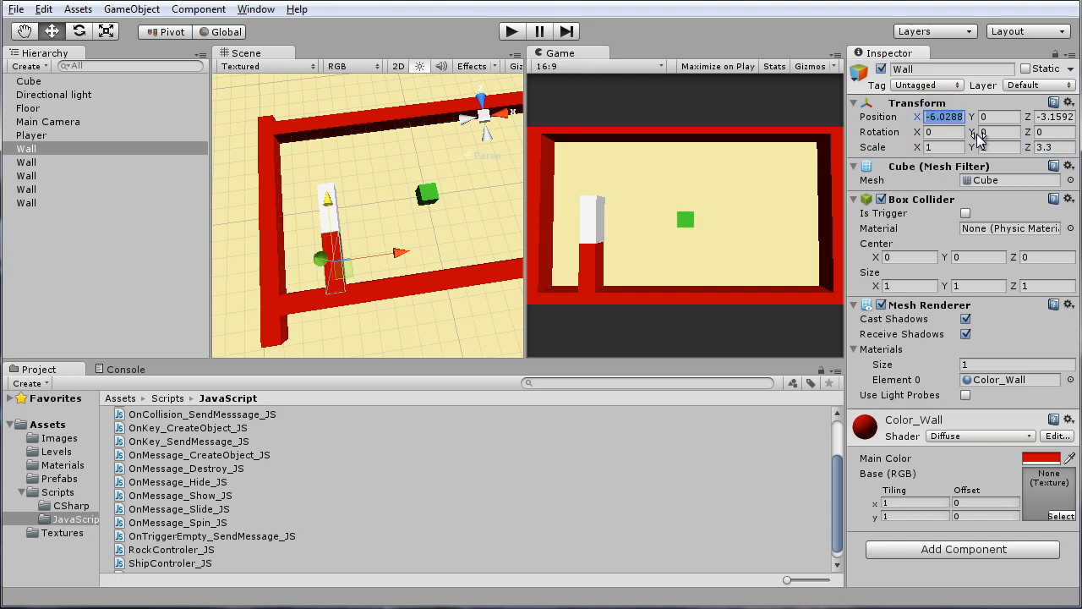
text(-6)
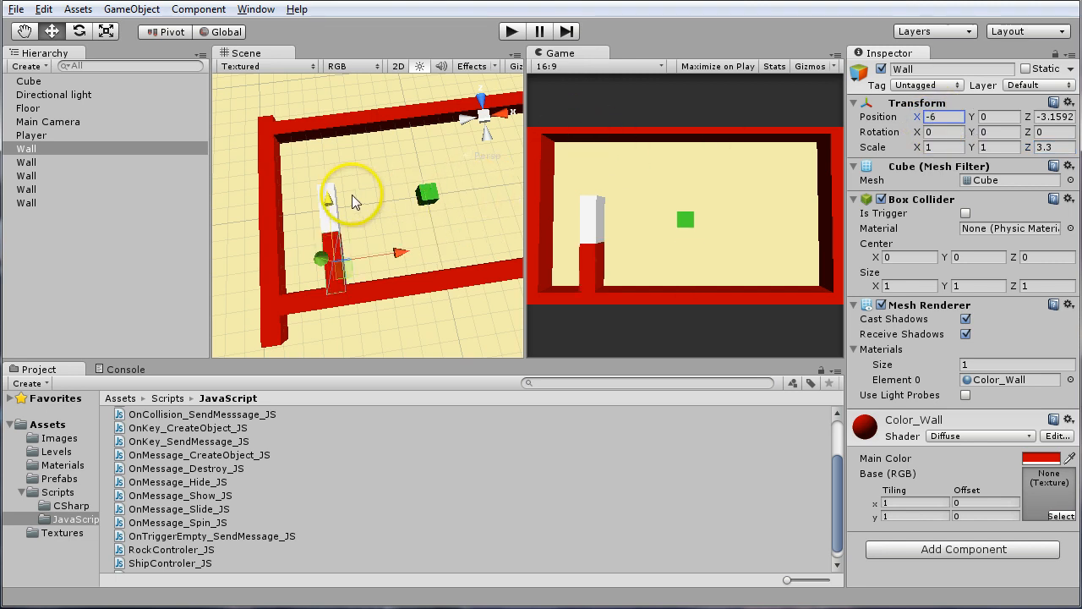
drag(326, 200, 327, 118)
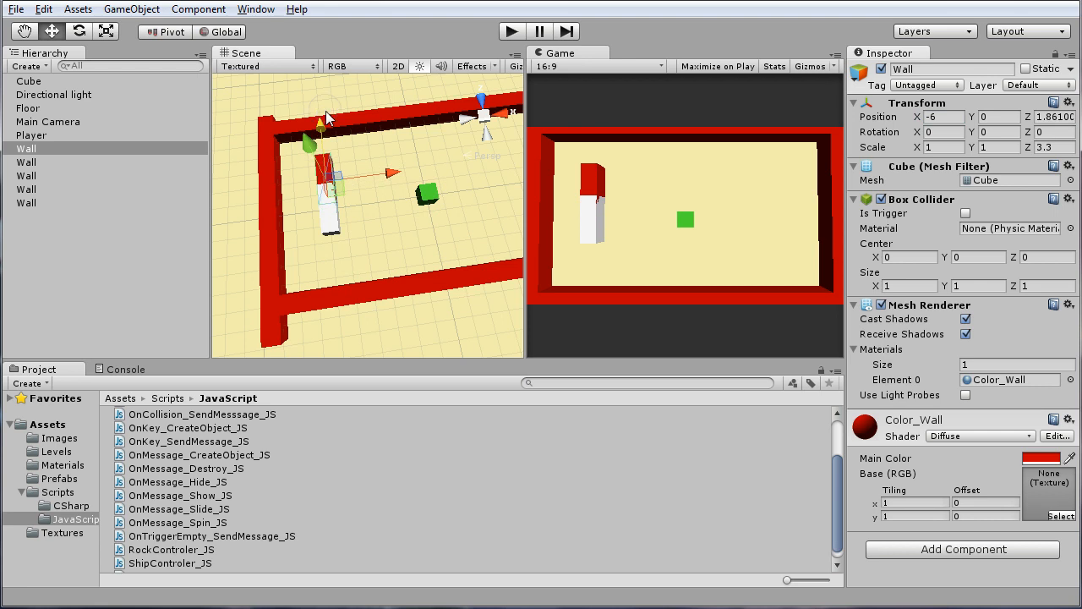
key(ctrl+z)
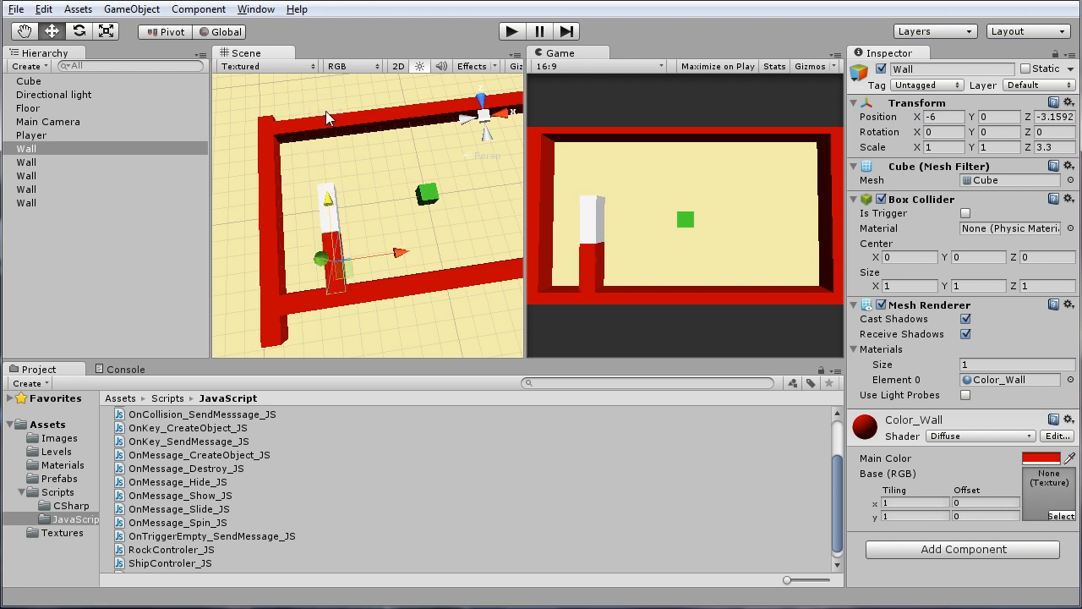
Duplicate the inner wall, move the copy to the other side of the white cube at about Z 3.4, and lengthen it to Z scale 4.15
drag(322, 200, 310, 85)
click(1028, 148)
drag(1028, 146, 1050, 157)
click(584, 265)
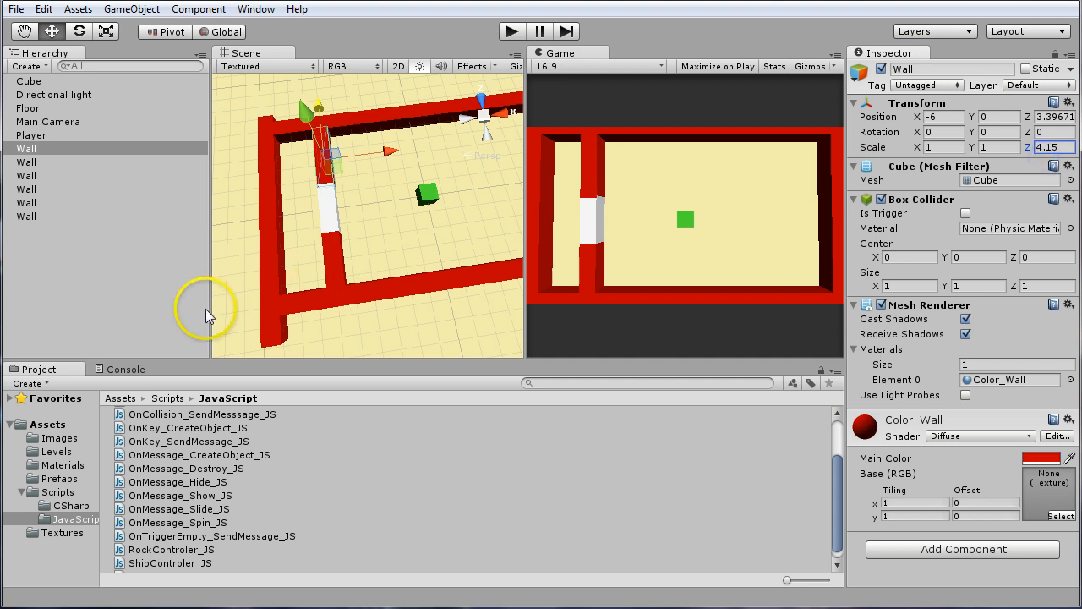
Narrow the white cube between the two inner walls to an X scale of 0.6
alt+drag(353, 225, 313, 221)
alt+right_drag(313, 221, 416, 232)
alt+drag(415, 232, 313, 187)
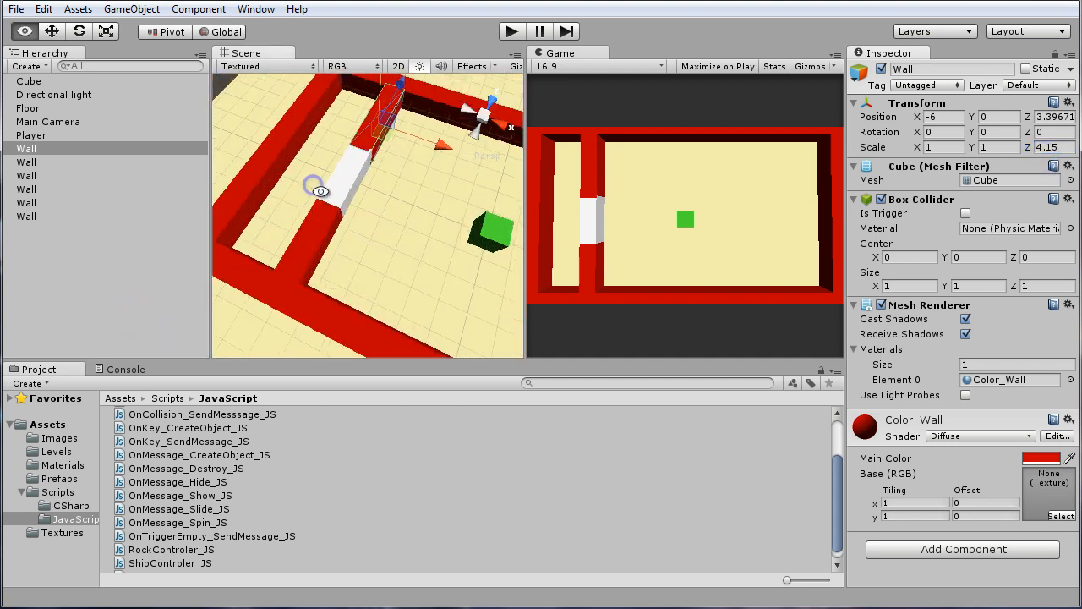
alt+right_drag(314, 186, 346, 195)
alt+drag(448, 225, 360, 184)
alt+right_drag(360, 184, 358, 202)
alt+drag(358, 202, 374, 184)
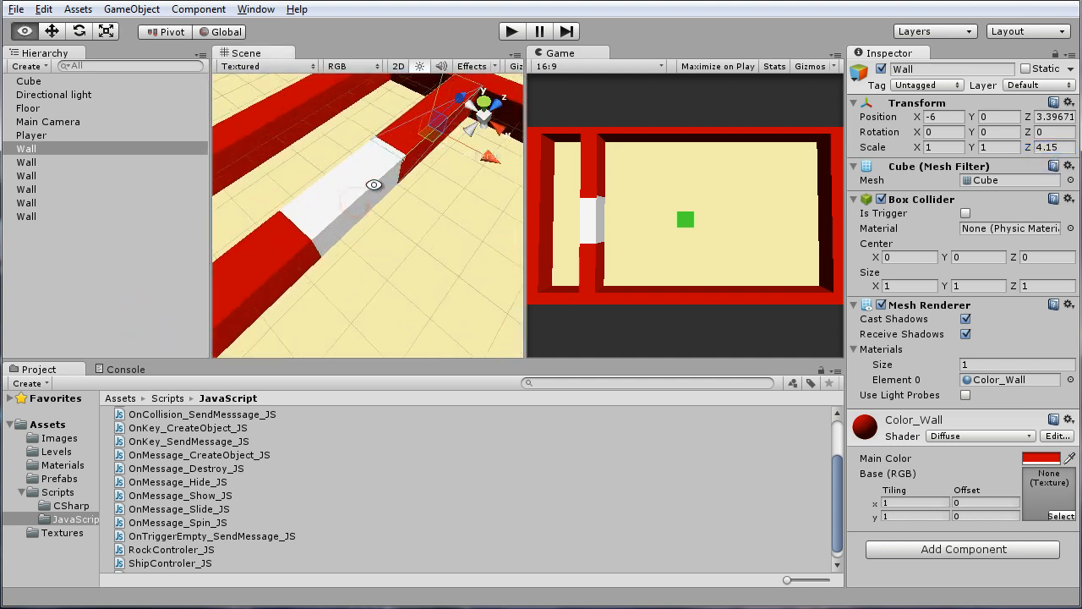
alt+right_drag(375, 183, 370, 198)
alt+drag(370, 199, 376, 187)
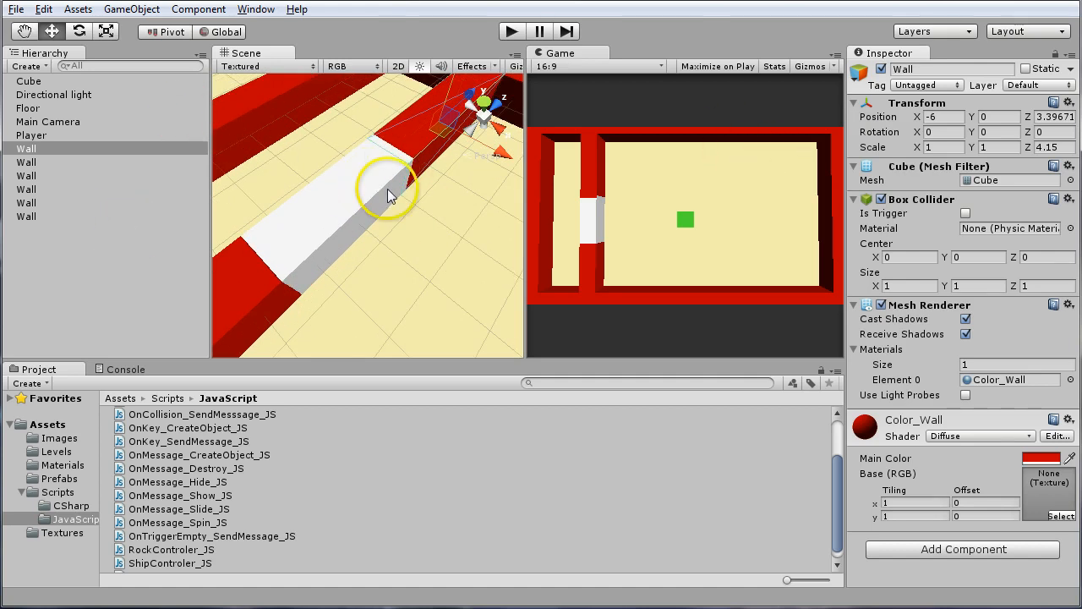
click(333, 211)
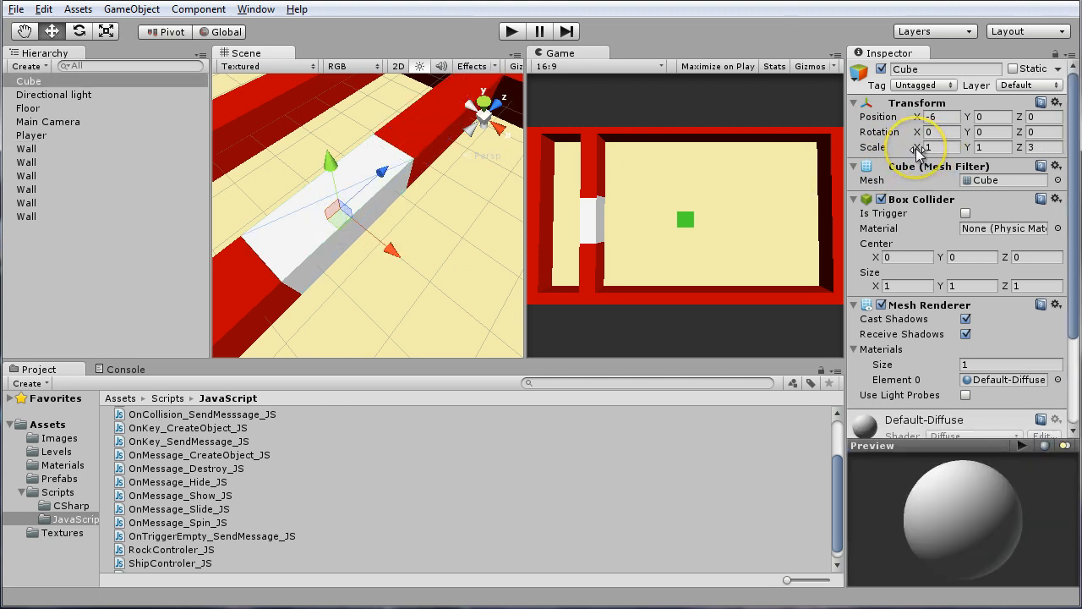
drag(918, 150, 918, 153)
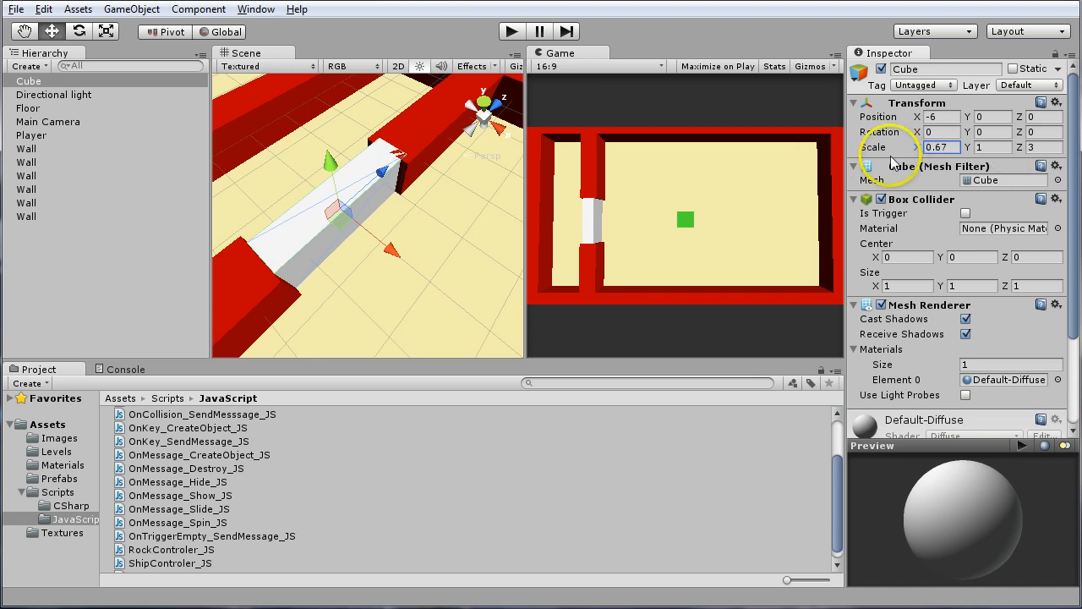
drag(914, 145, 920, 151)
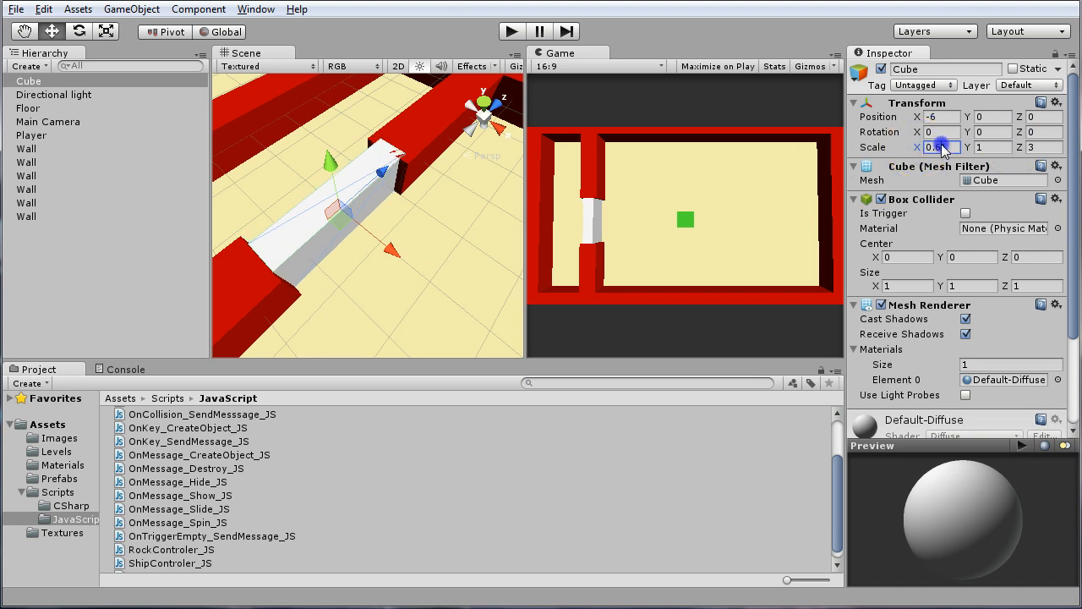
Lower the white cube slightly below the wall tops, to about Y -0.087
click(995, 147)
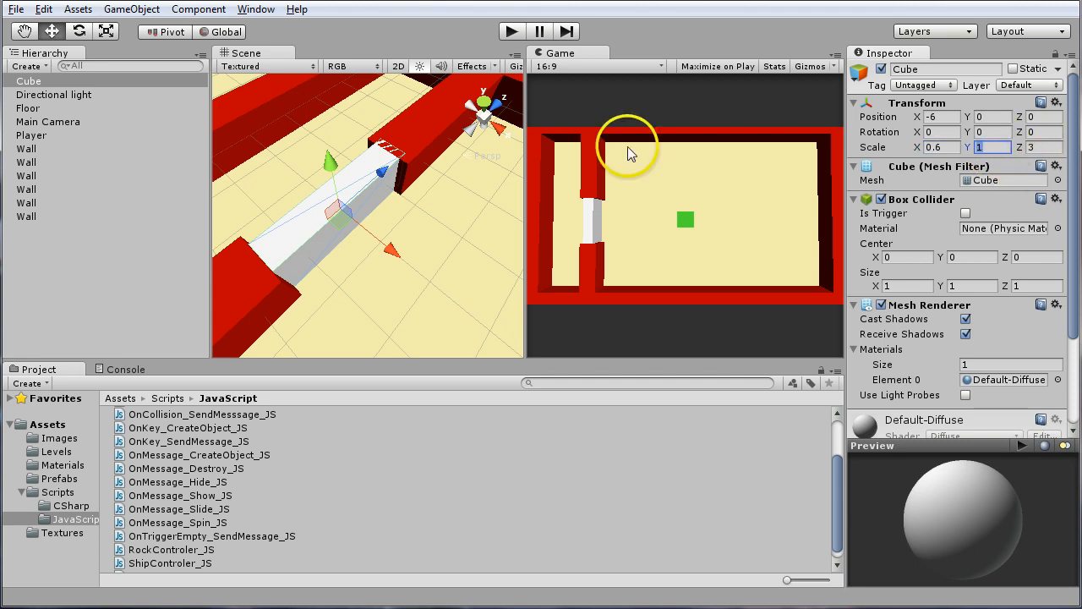
alt+drag(343, 161, 332, 172)
alt+drag(290, 223, 335, 232)
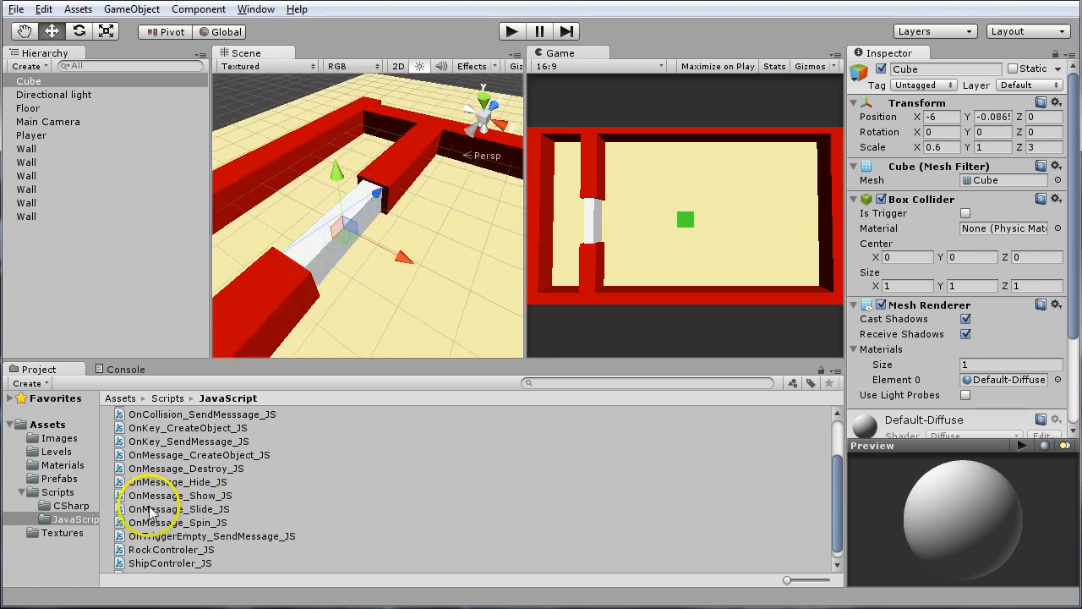
Apply the Color_SlideDoor material from the Materials folder to the white cube
click(63, 465)
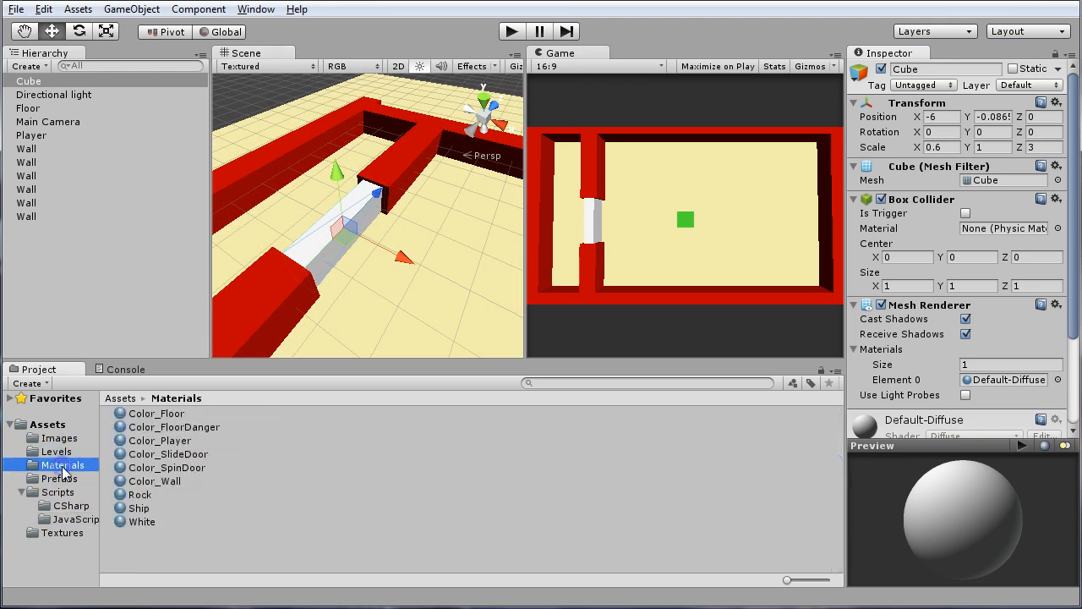
click(178, 457)
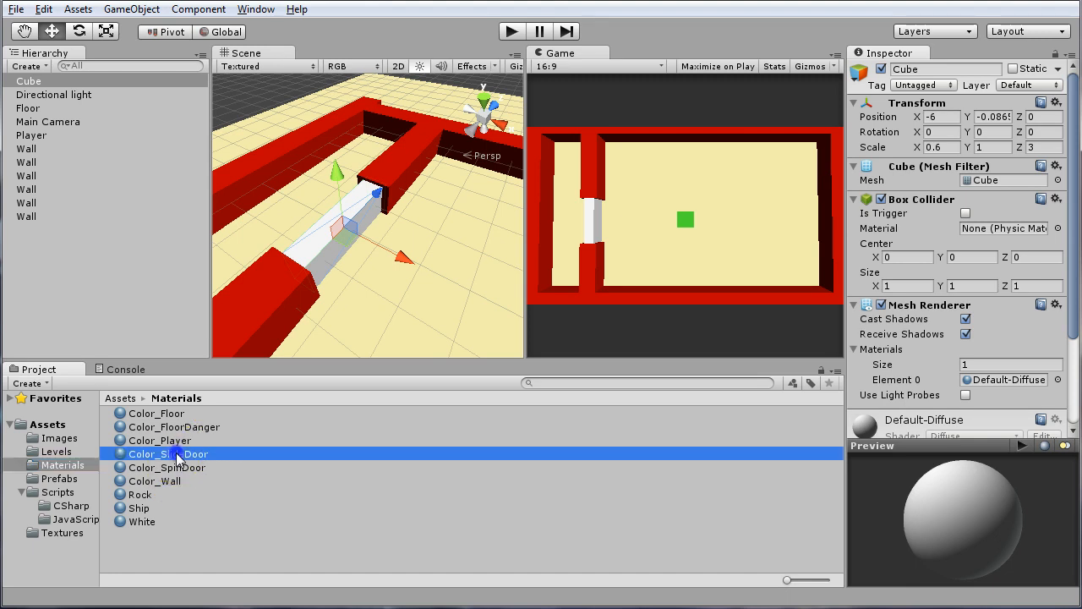
drag(169, 451, 30, 86)
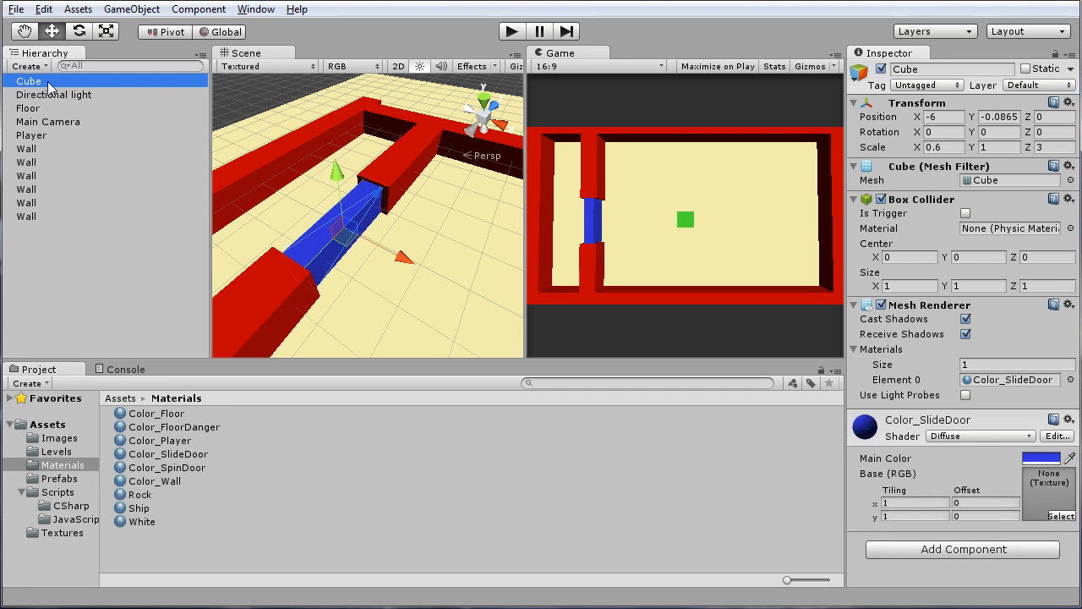
Rename the blue cube as DoorSlide
click(39, 82)
right_click(34, 80)
key(F2)
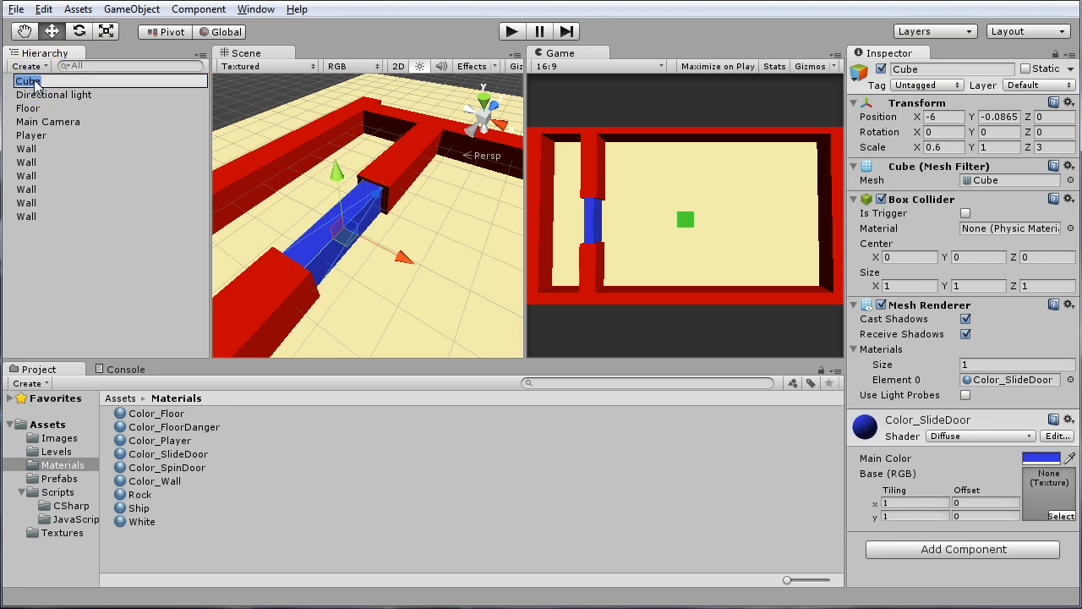
text(DoorSlide)
key(Return)
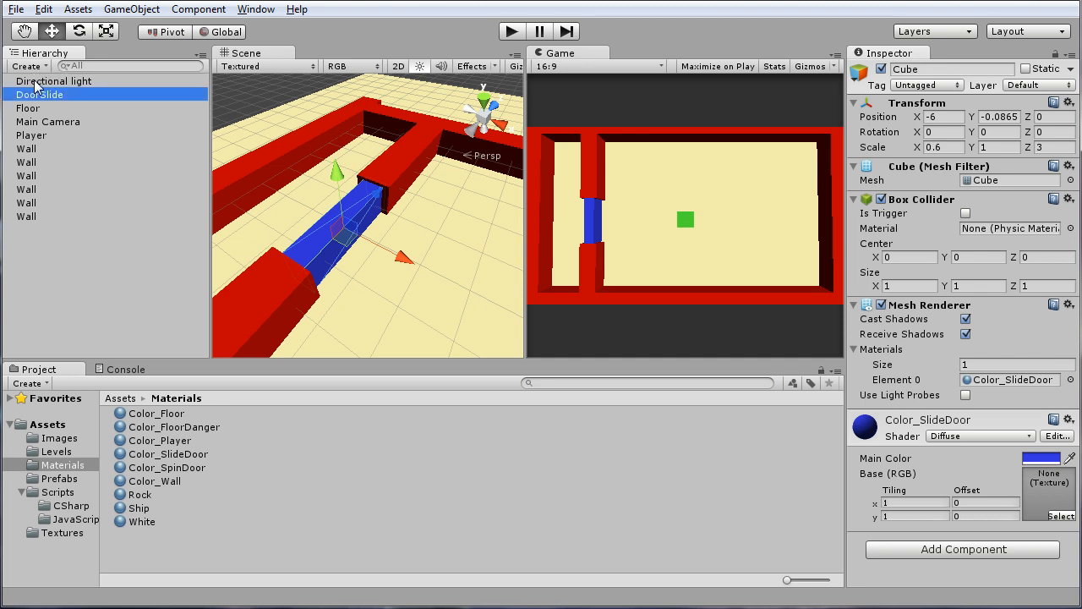
click(261, 98)
alt+drag(299, 130, 385, 257)
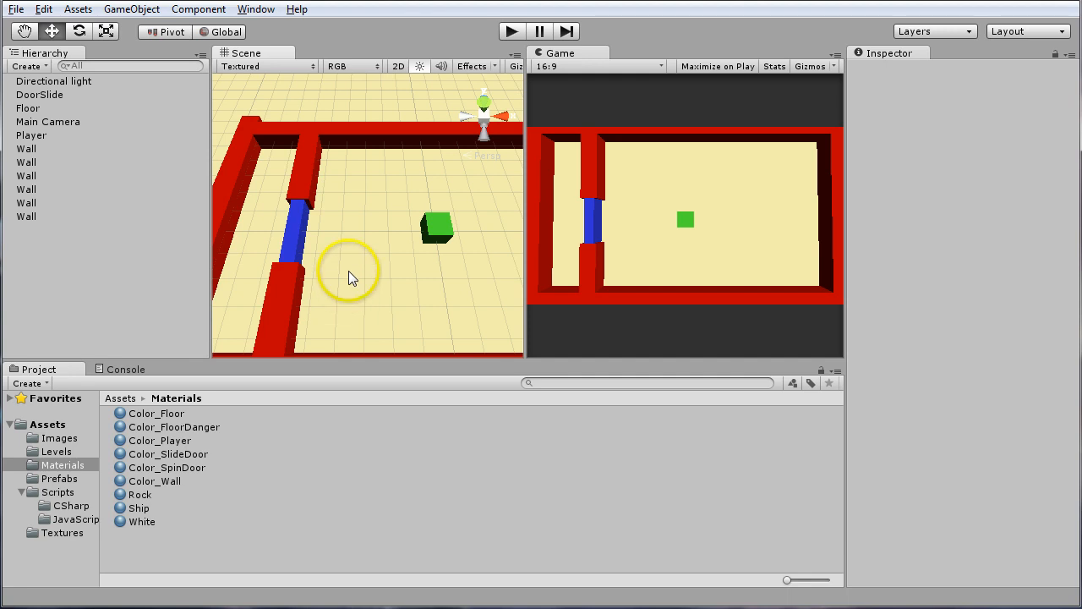
scroll(370, 268, down, 3)
alt+middle_drag(371, 270, 396, 256)
scroll(381, 256, down, 5)
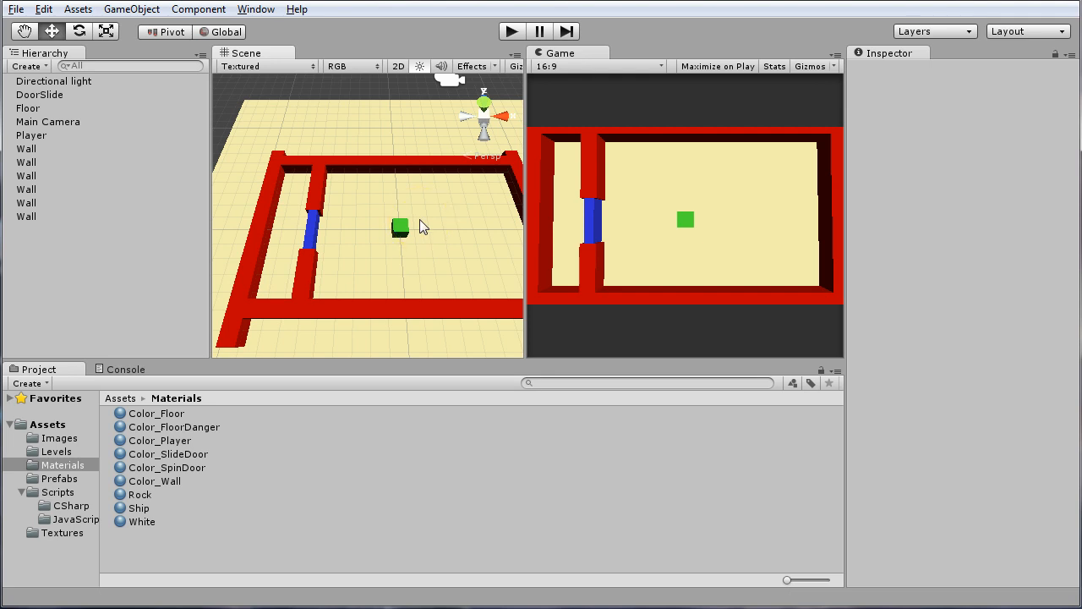
Attach the OnMessage_Slide_JS script from the JavaScript scripts folder to the DoorSlide object
click(82, 523)
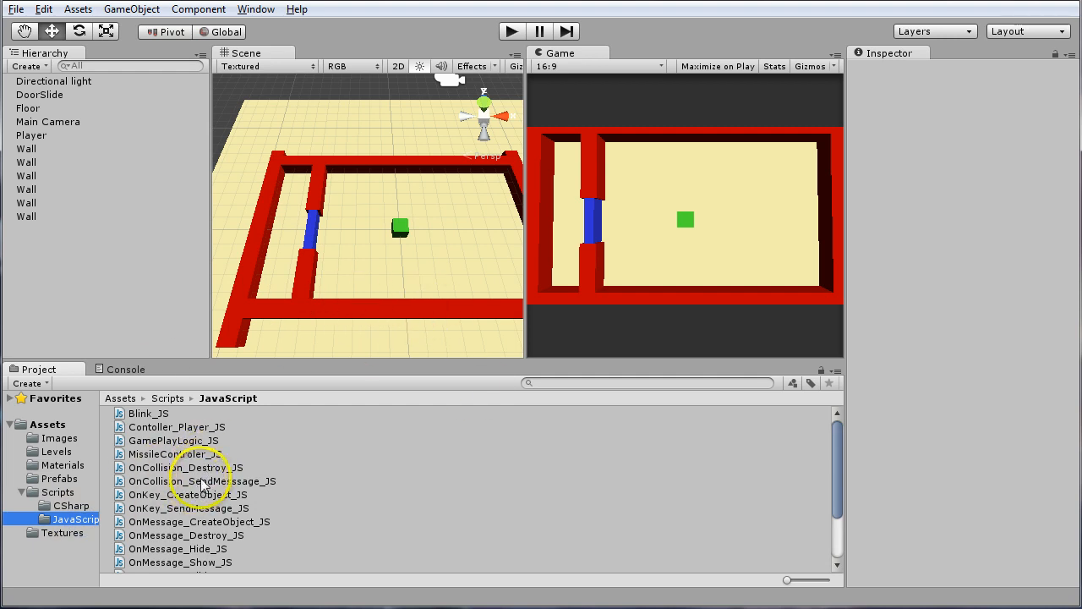
scroll(190, 520, down, 3)
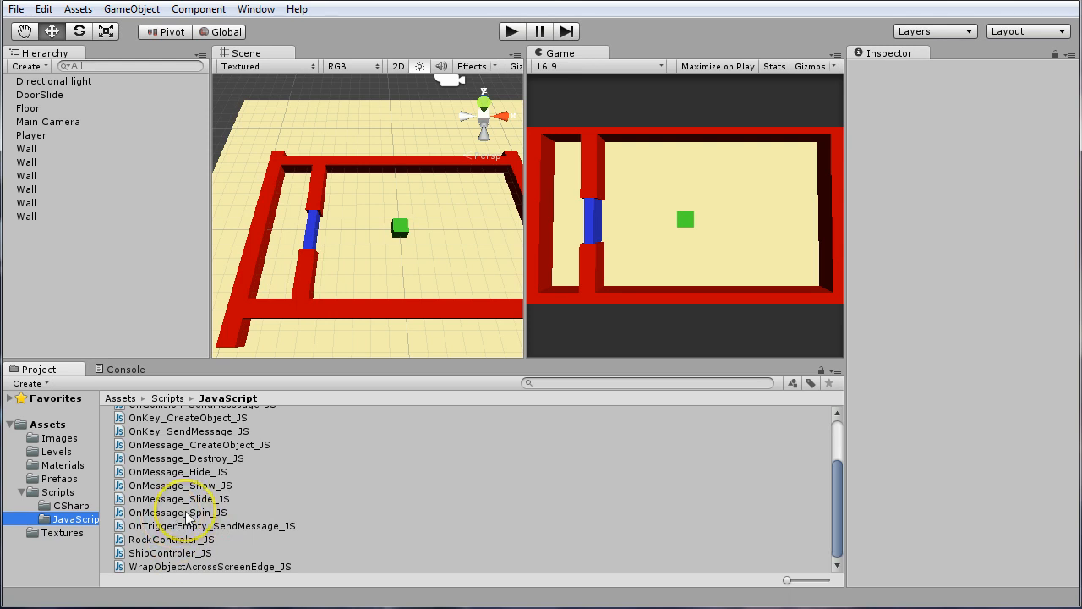
scroll(179, 518, up, 2)
scroll(185, 510, down, 2)
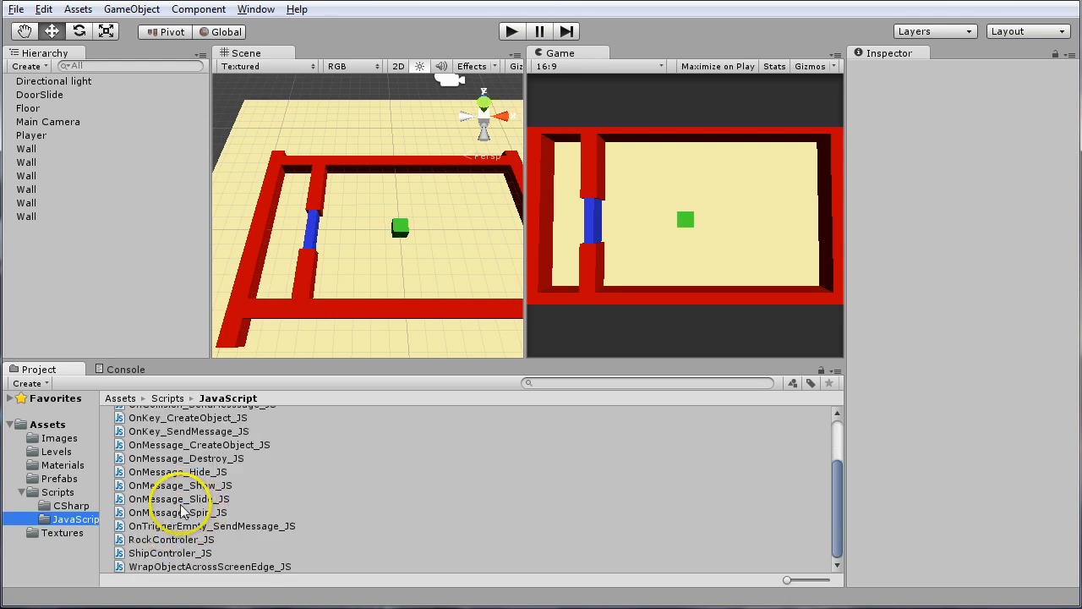
click(180, 499)
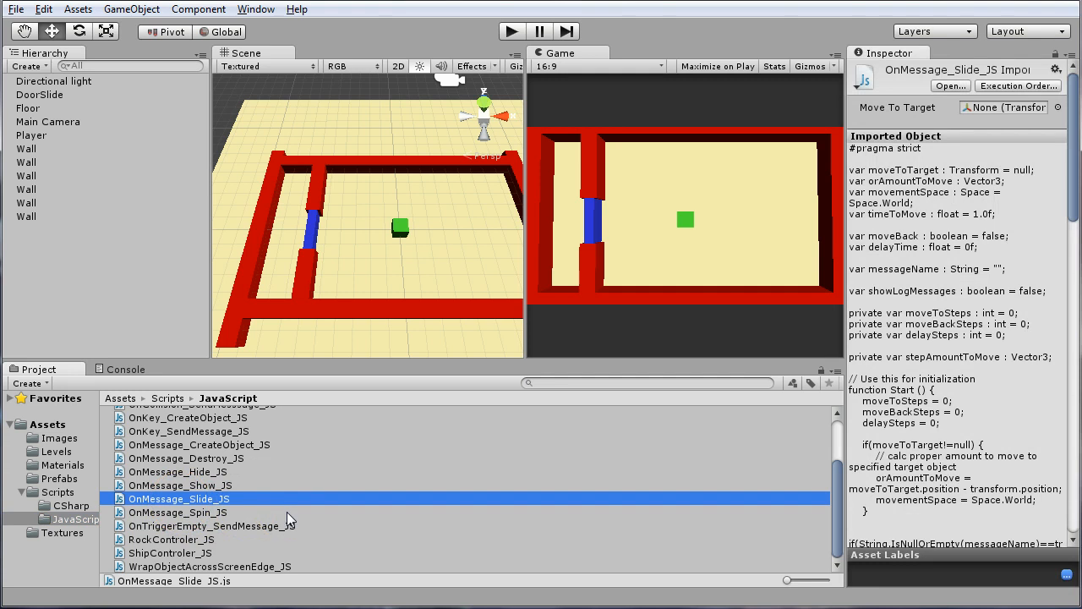
click(218, 504)
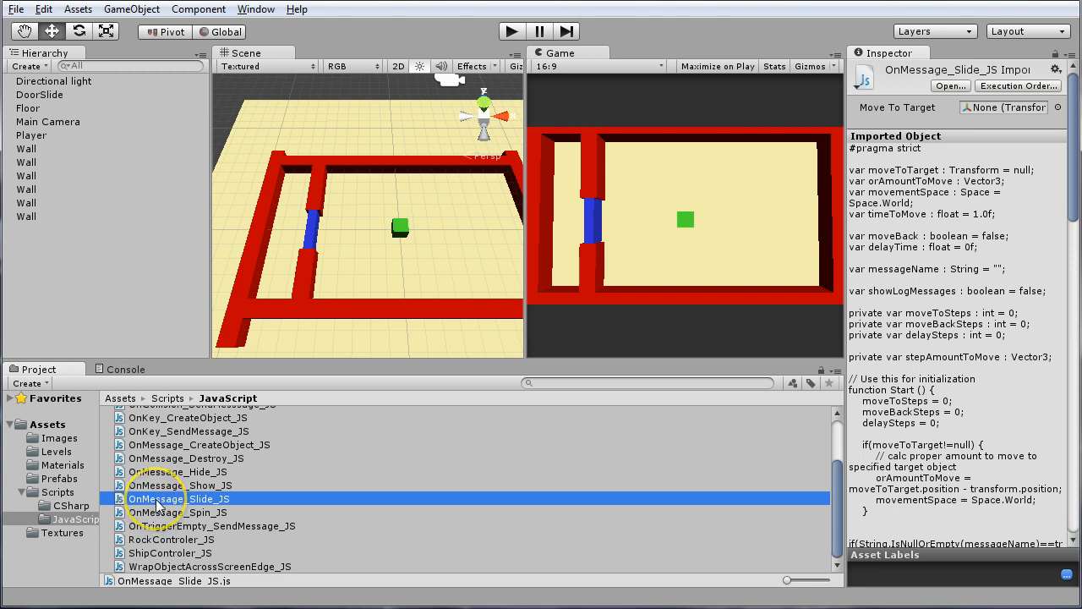
click(157, 501)
drag(157, 501, 60, 92)
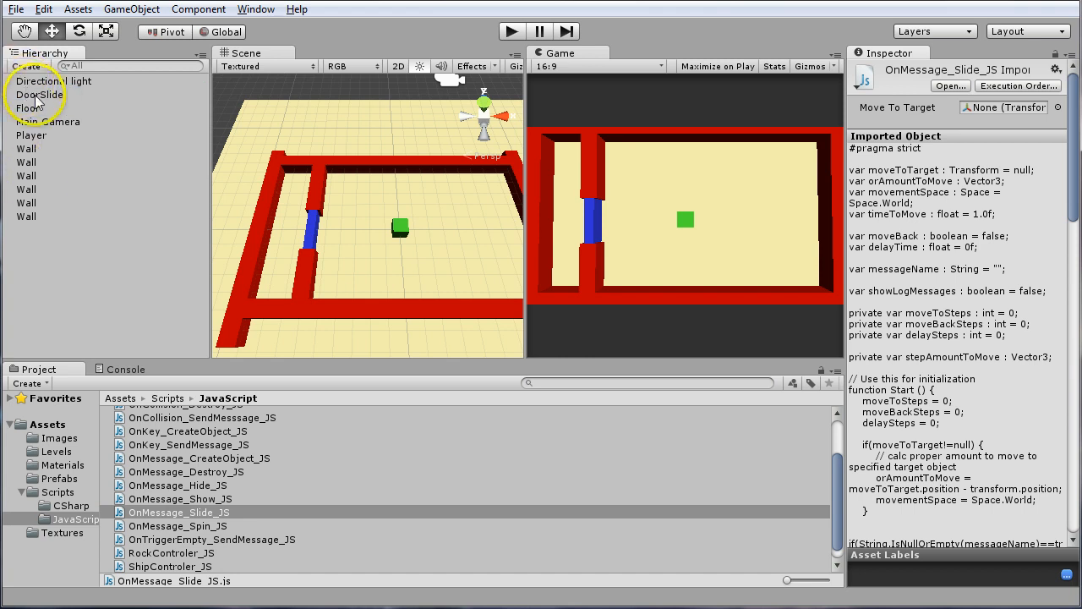
Set the Z value of Or Amount To Move to 3 in DoorSlide's slide script
click(36, 94)
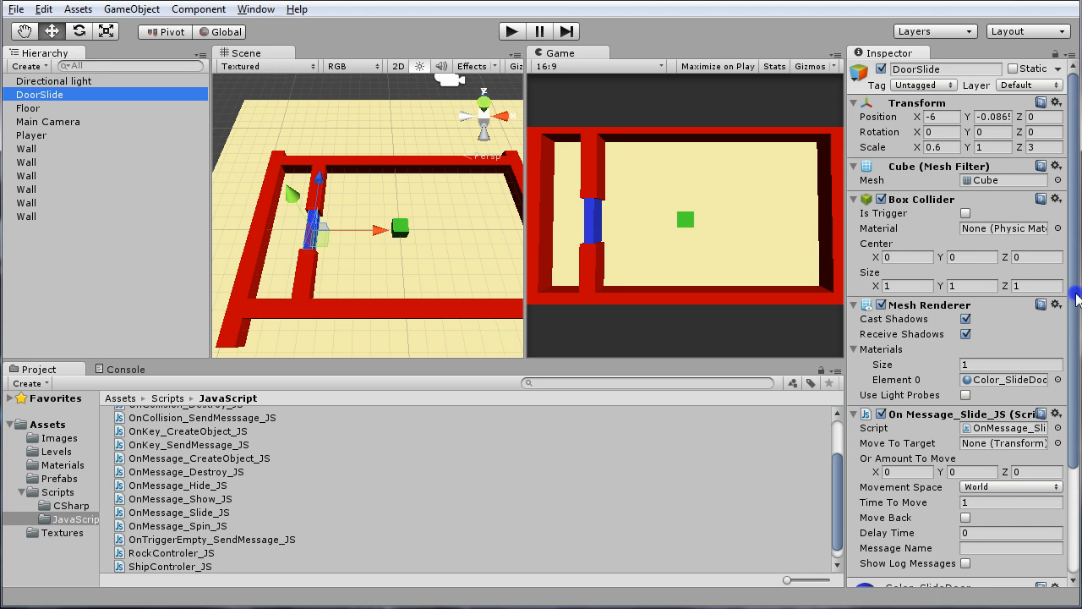
drag(1079, 298, 1079, 427)
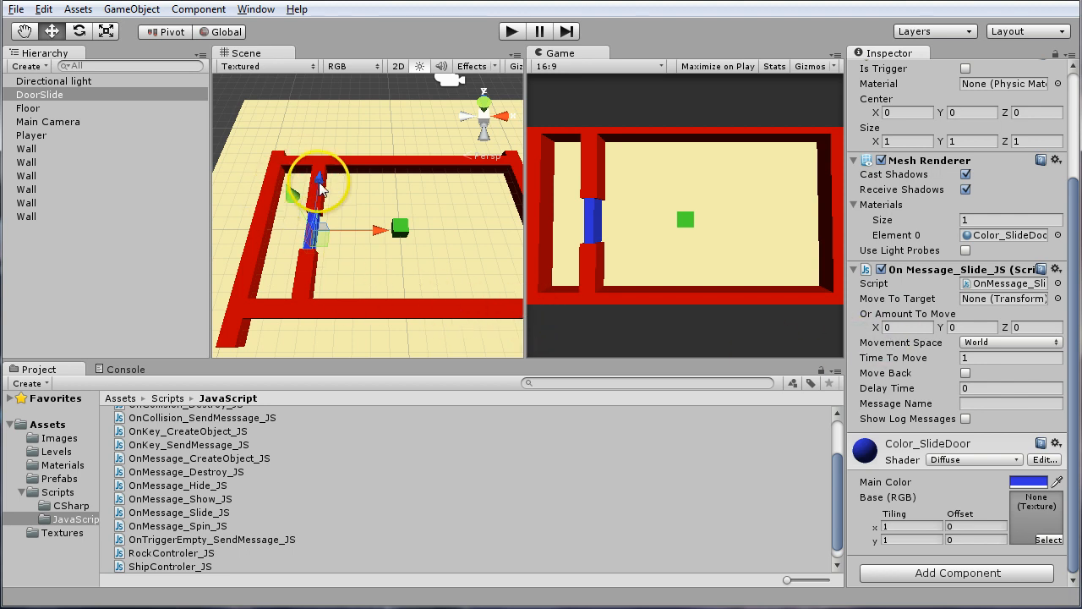
click(1023, 330)
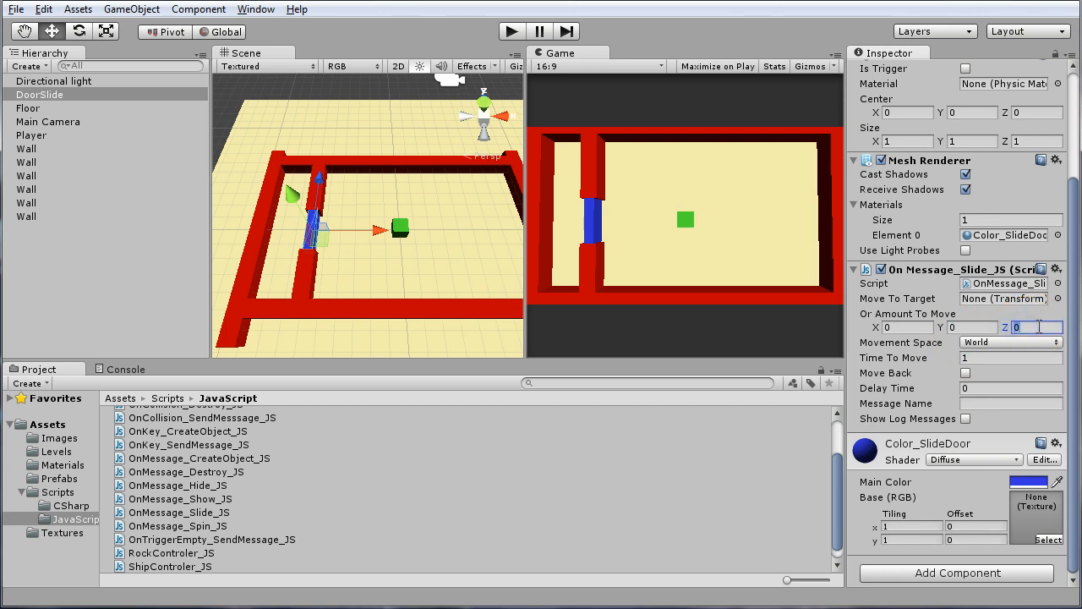
text(3)
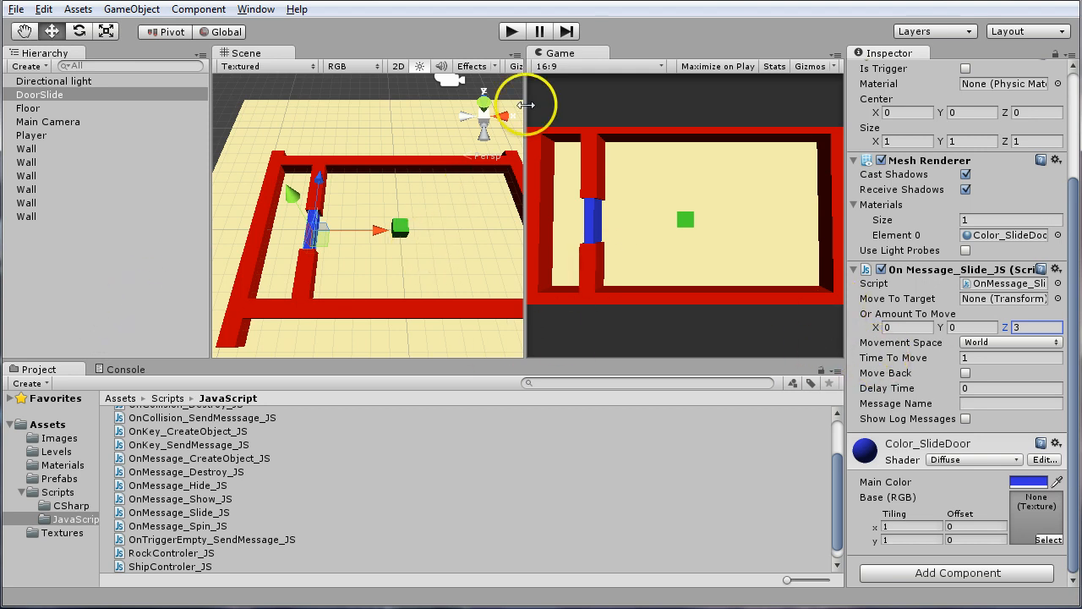
Play-test the scene by steering the green Player cube around the room and against the blue sliding door, and stop the test
click(510, 31)
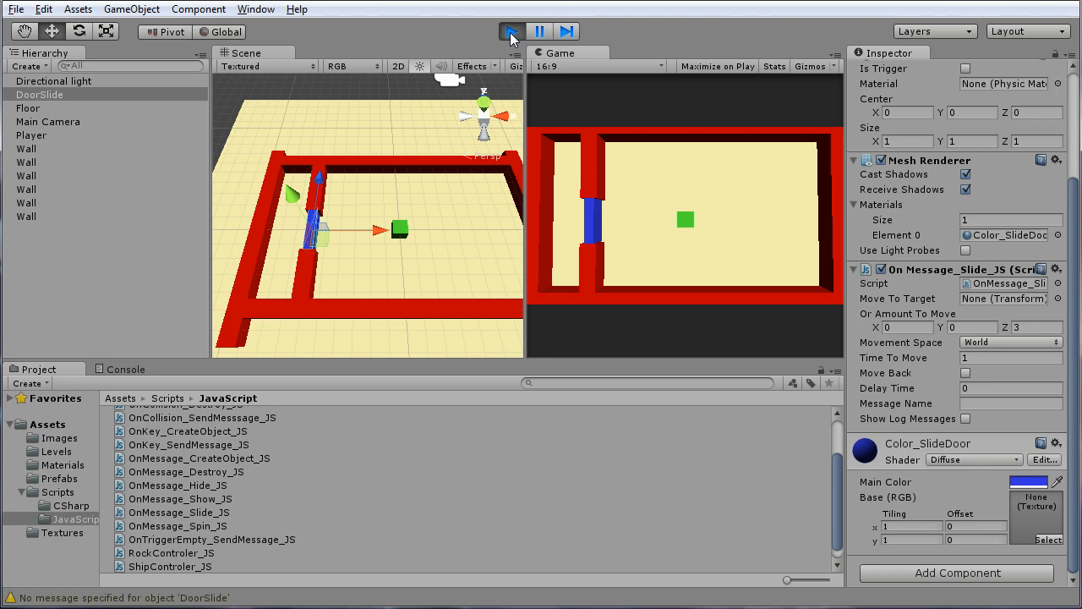
key(Up)
key(Left)
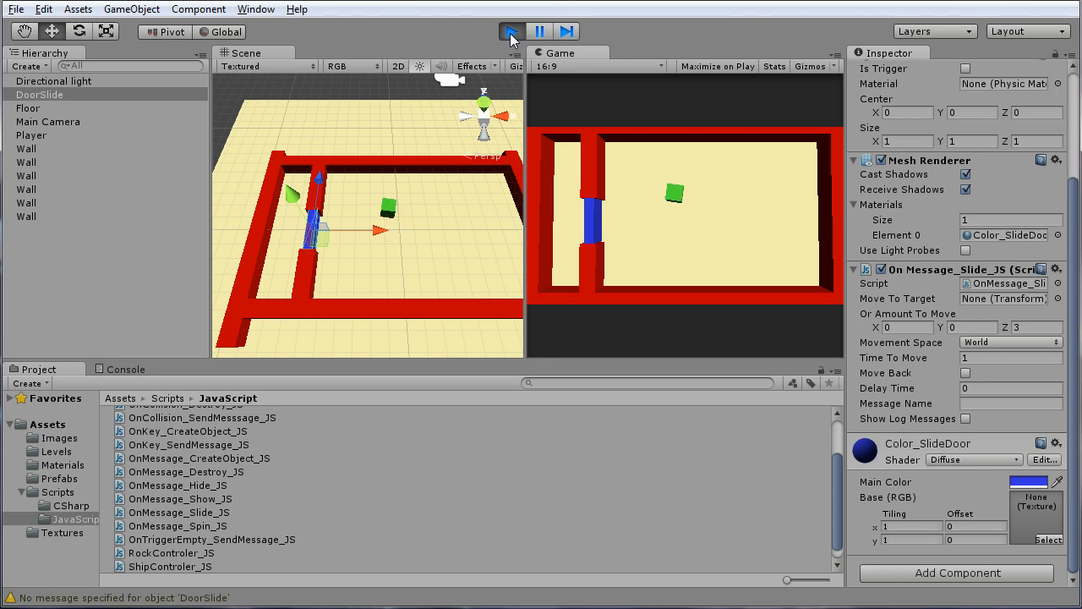
key(Up)
key(Left)
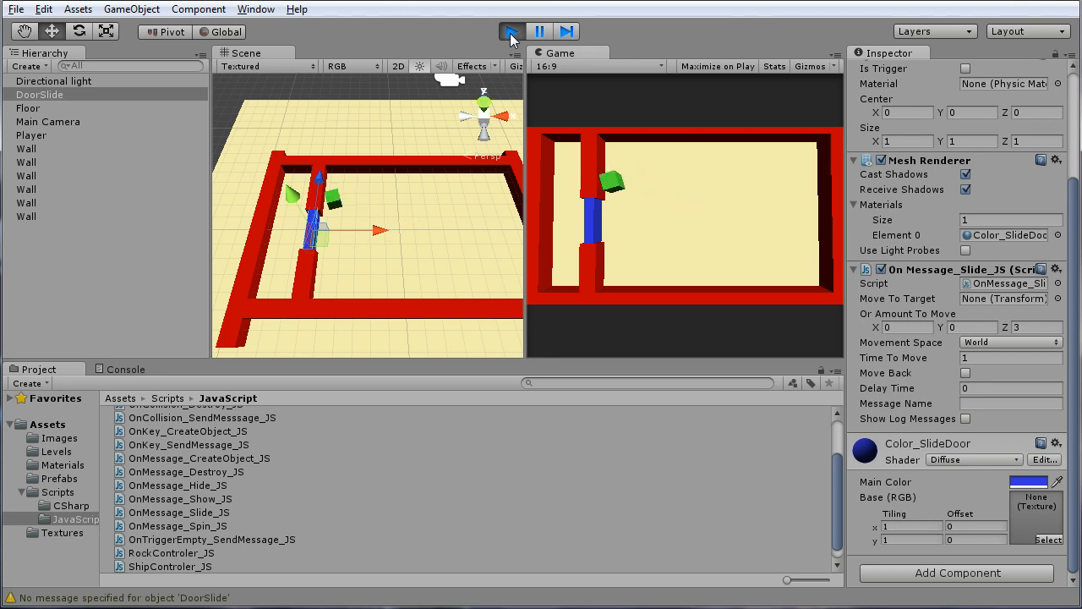
key(Right)
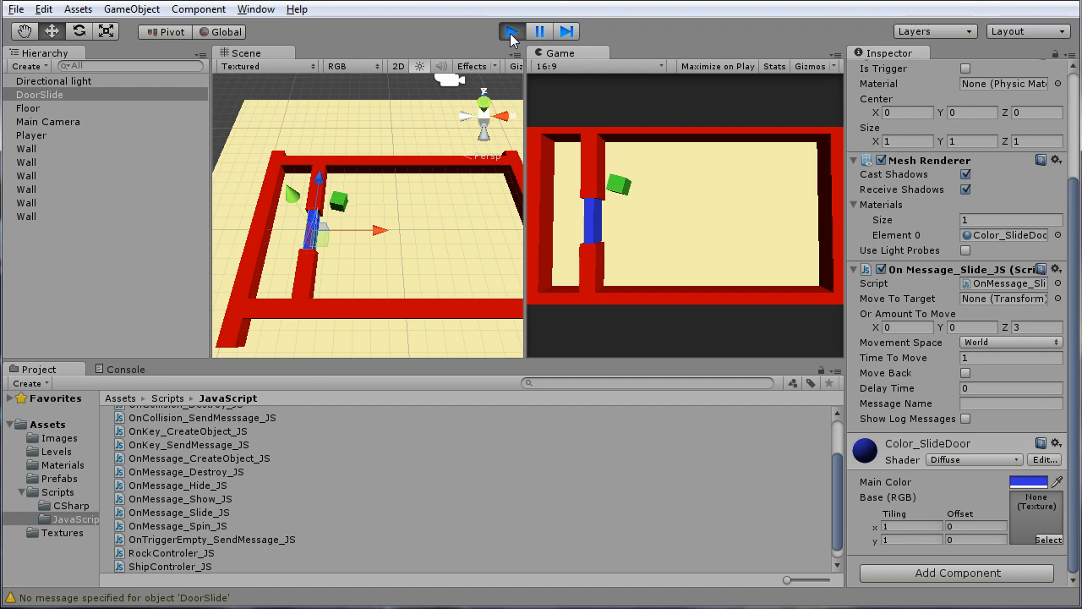
key(Left)
key(Right)
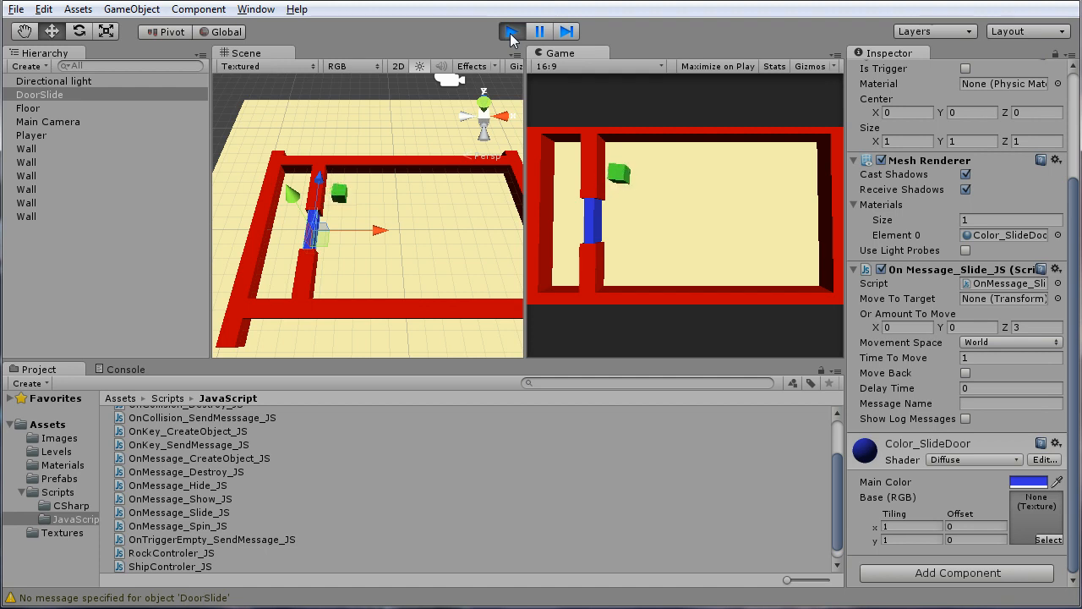
key(Down)
key(Left)
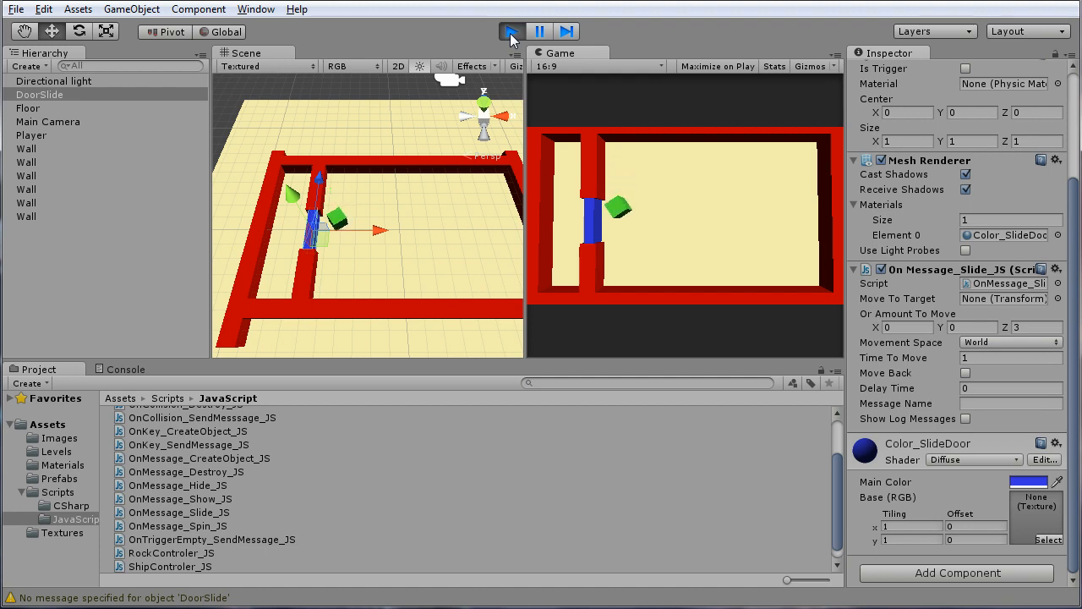
key(Down)
key(Up)
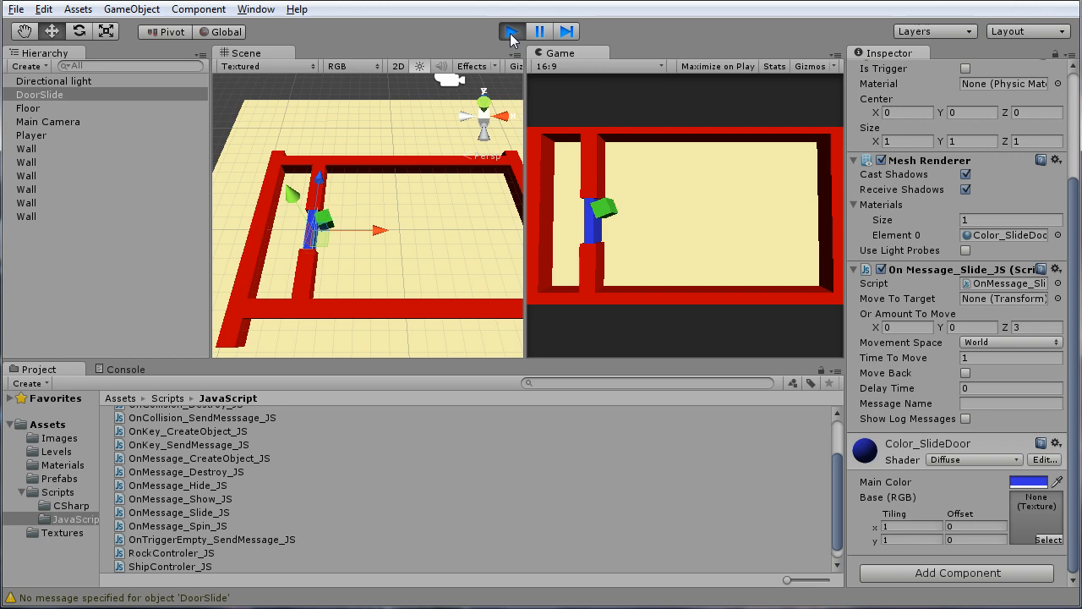
key(Right)
key(Left)
key(Right)
key(Left)
key(Down)
key(Right)
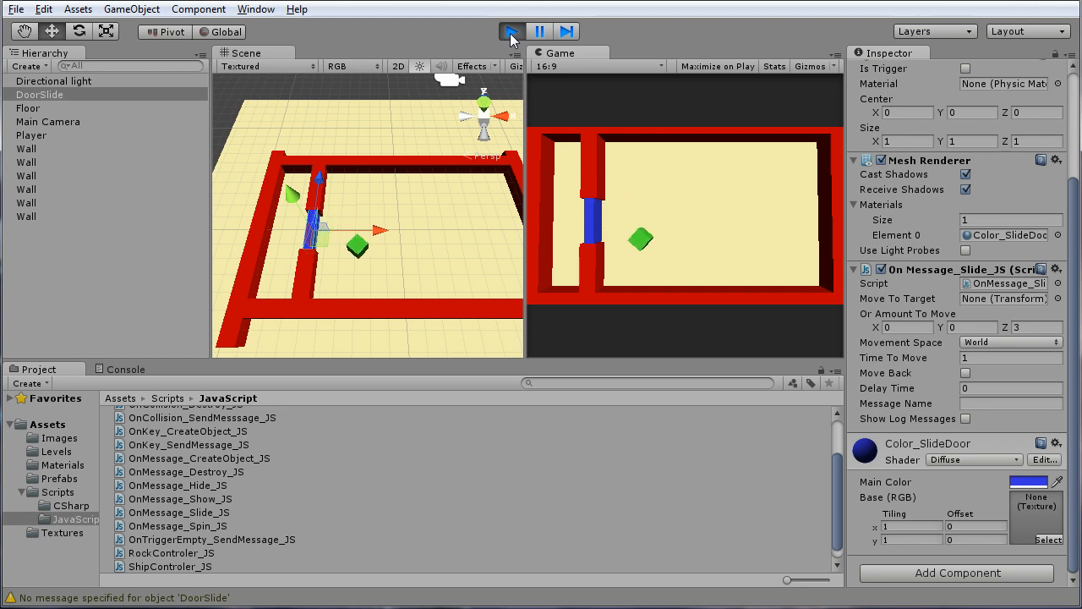
key(Right)
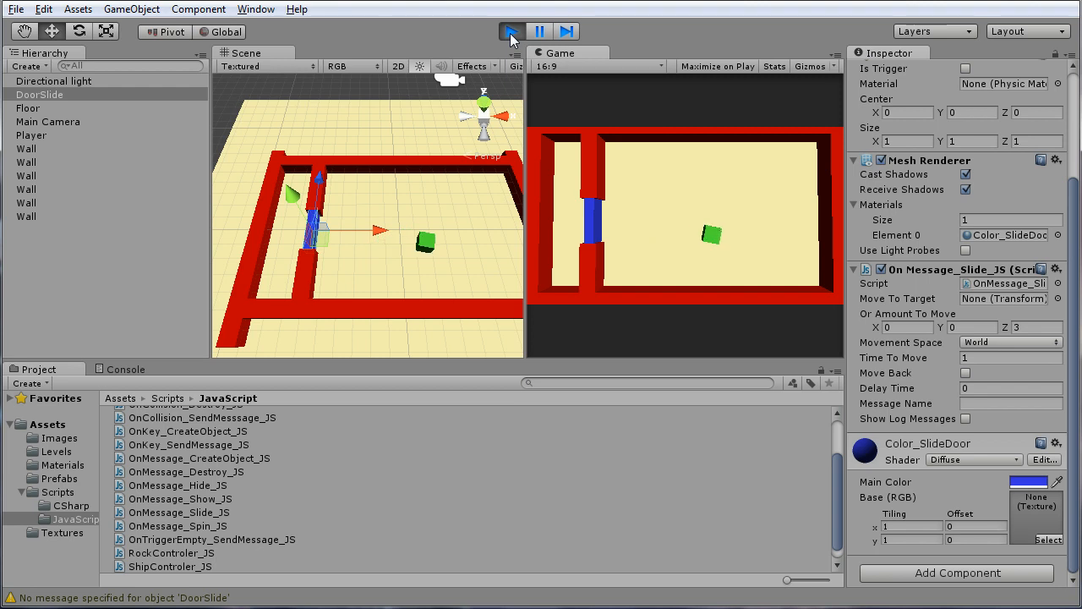
key(Up)
key(Left)
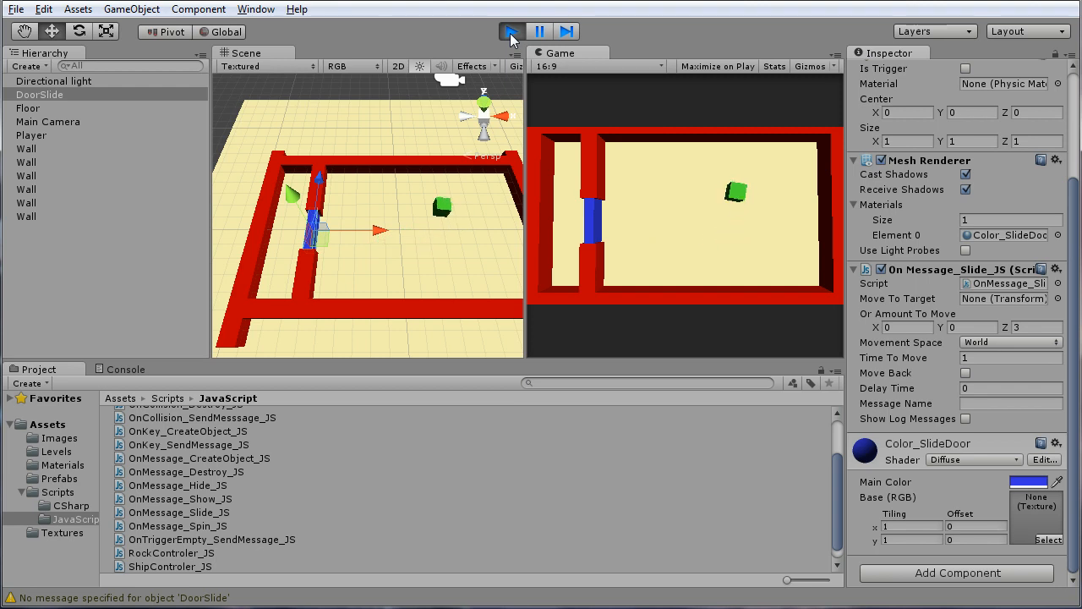
key(Down)
key(Left)
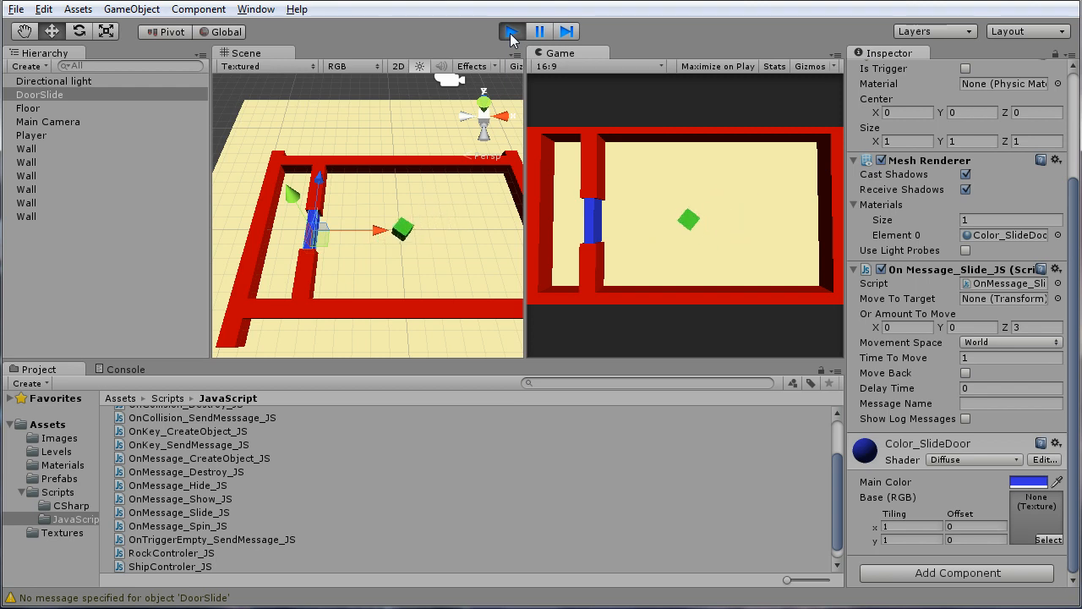
key(Left)
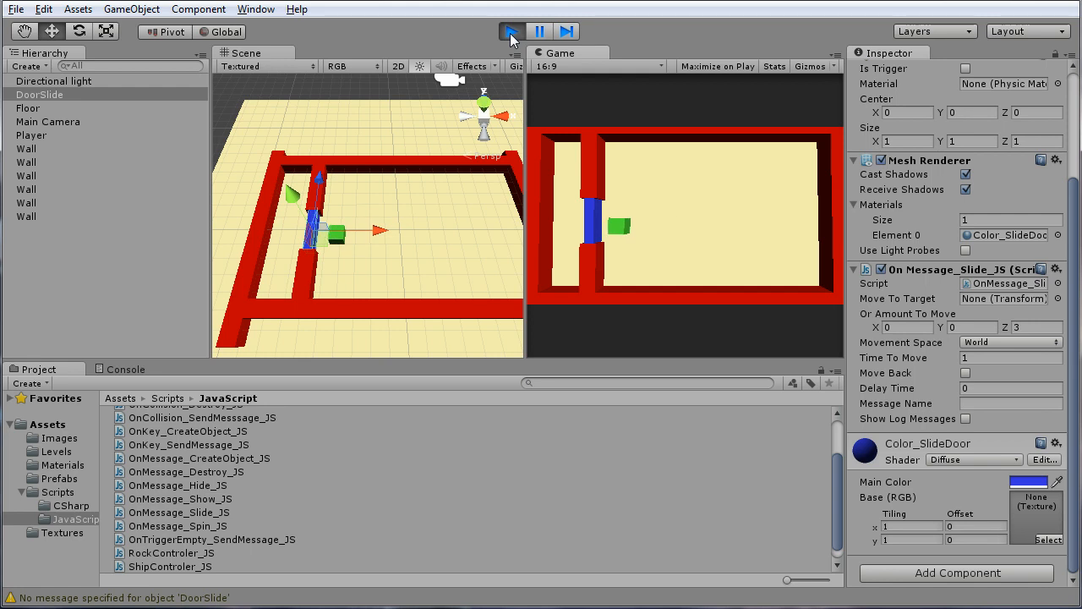
click(512, 34)
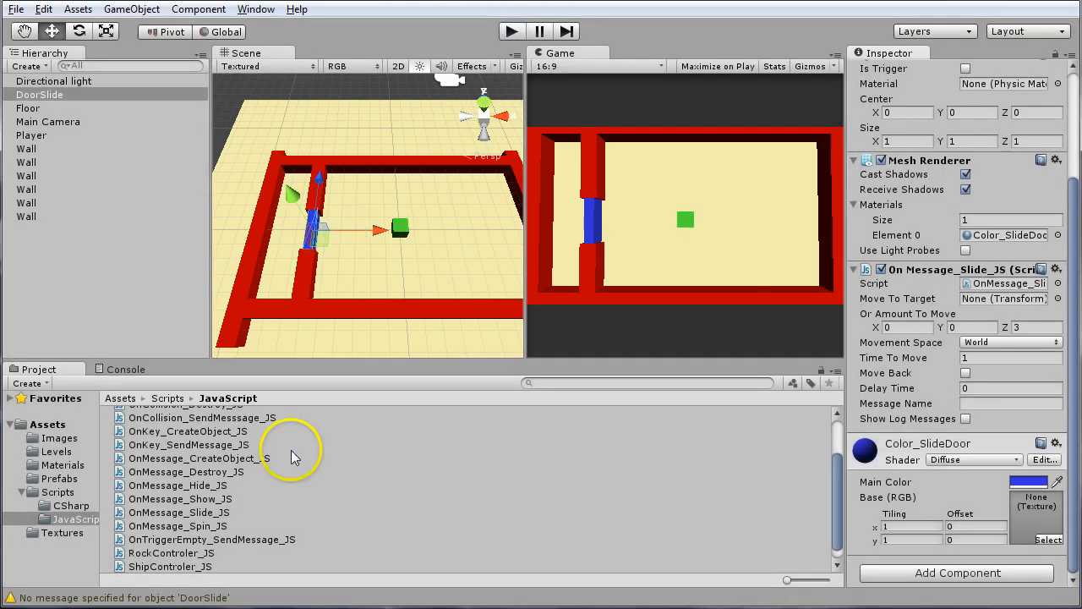
Look through the JavaScript scripts folder and inspect the code of the OnCollision_Destroy_JS script
scroll(301, 514, up, 3)
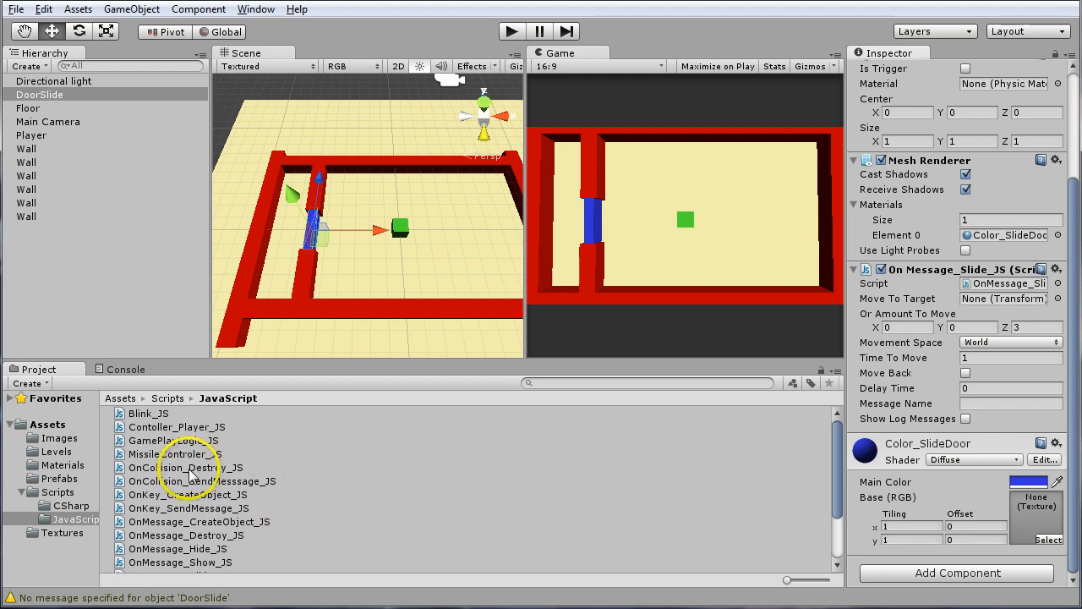
scroll(246, 508, down, 3)
scroll(373, 536, up, 3)
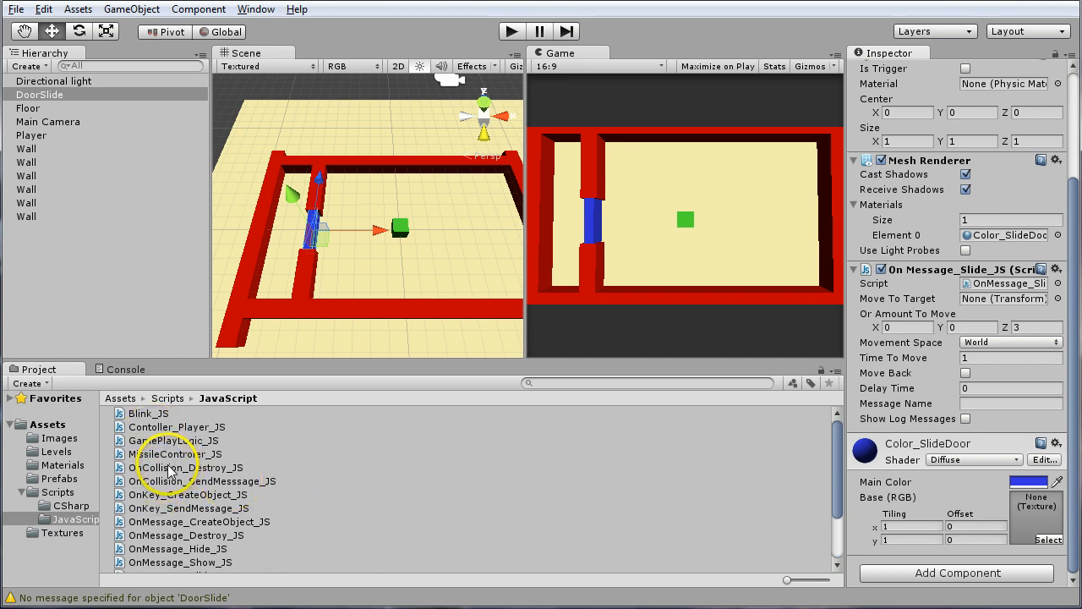
click(303, 467)
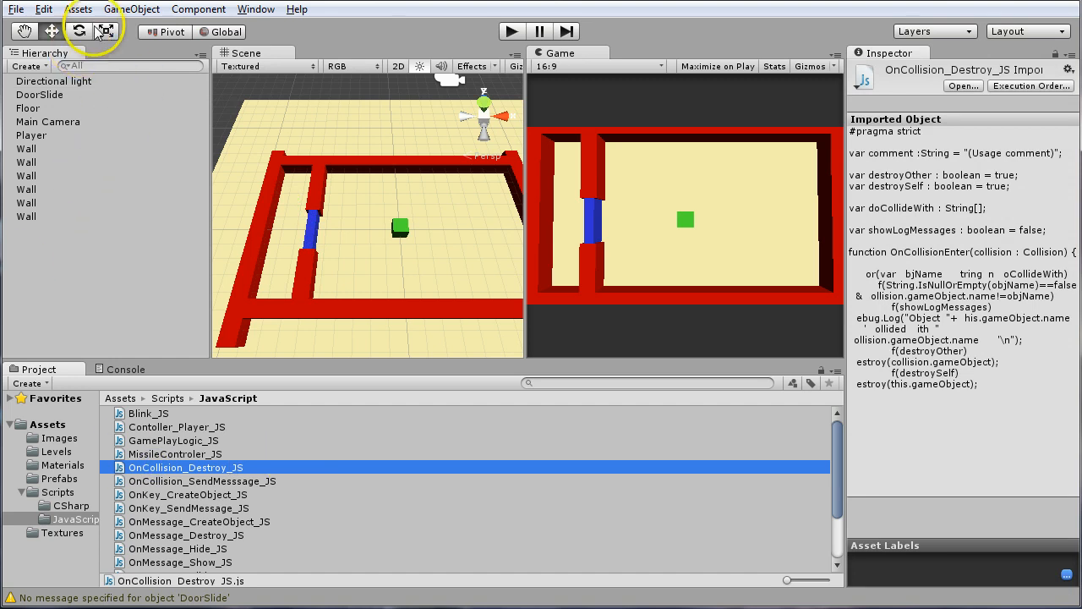
click(129, 9)
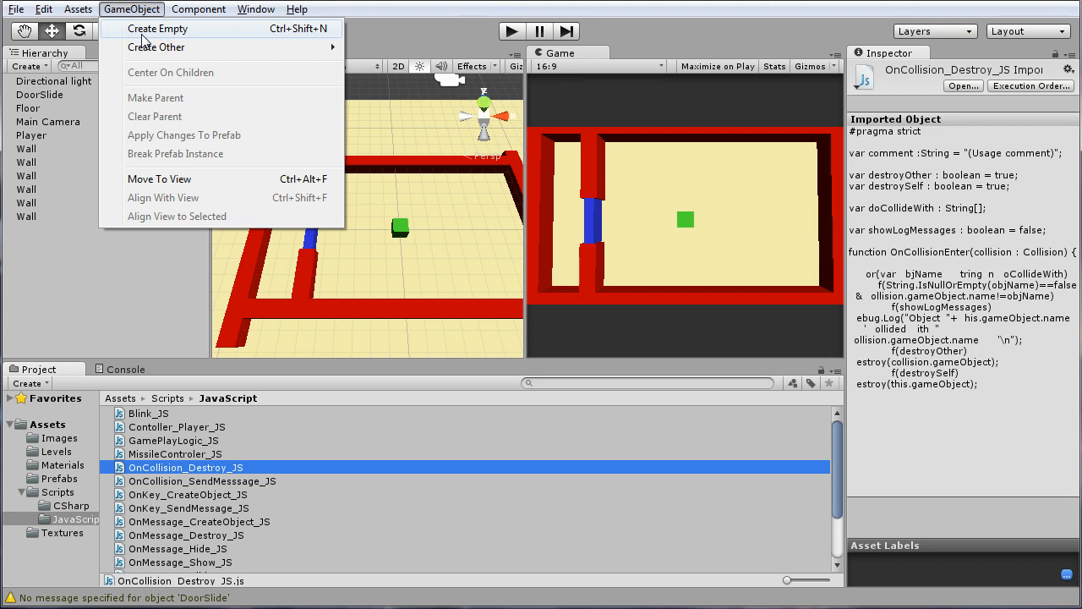
click(198, 9)
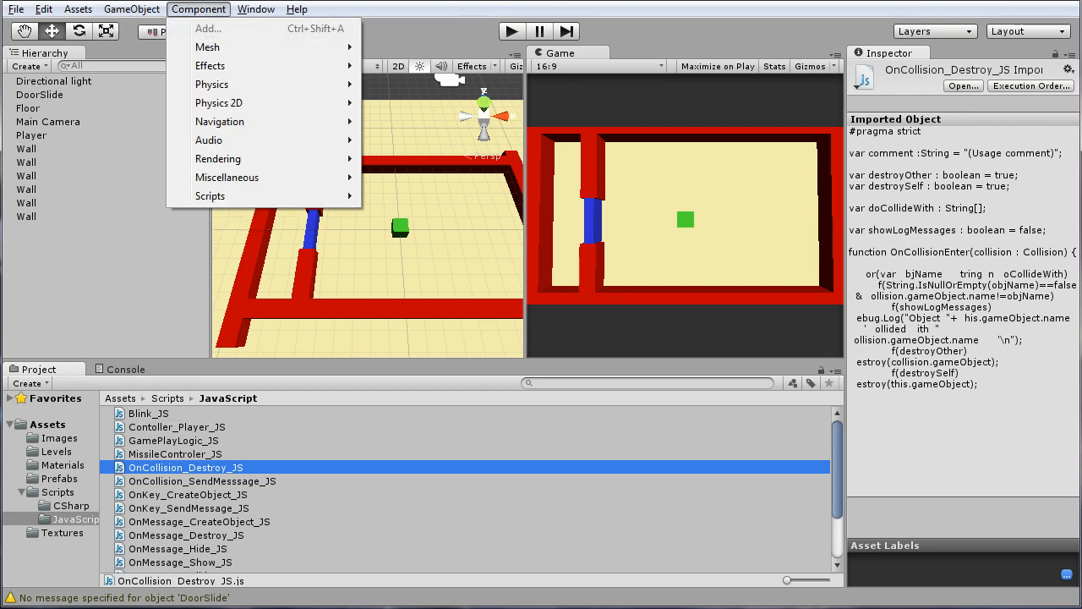
key(Escape)
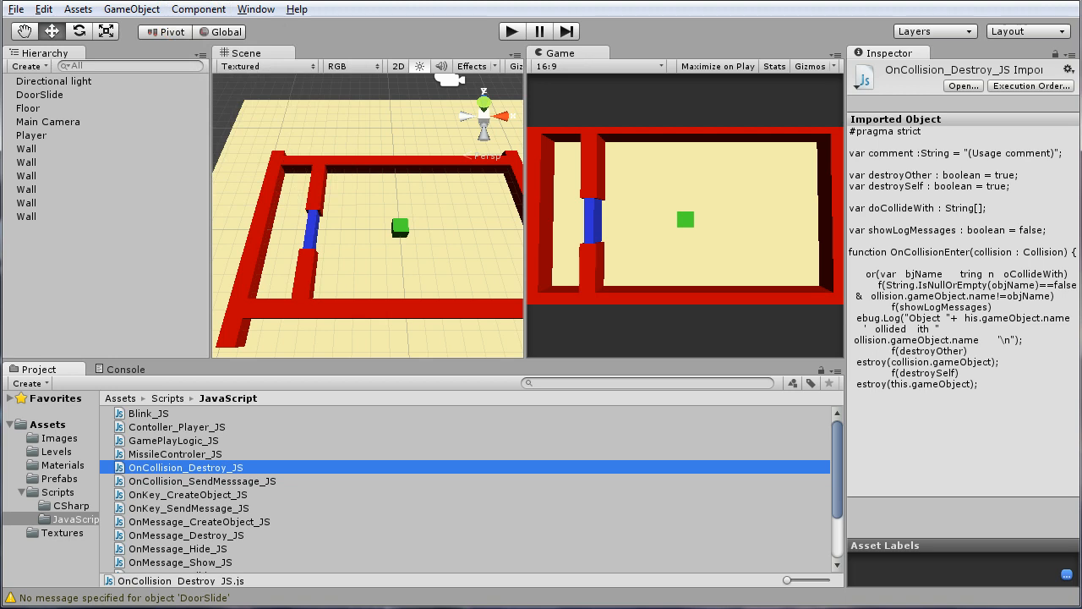
click(651, 159)
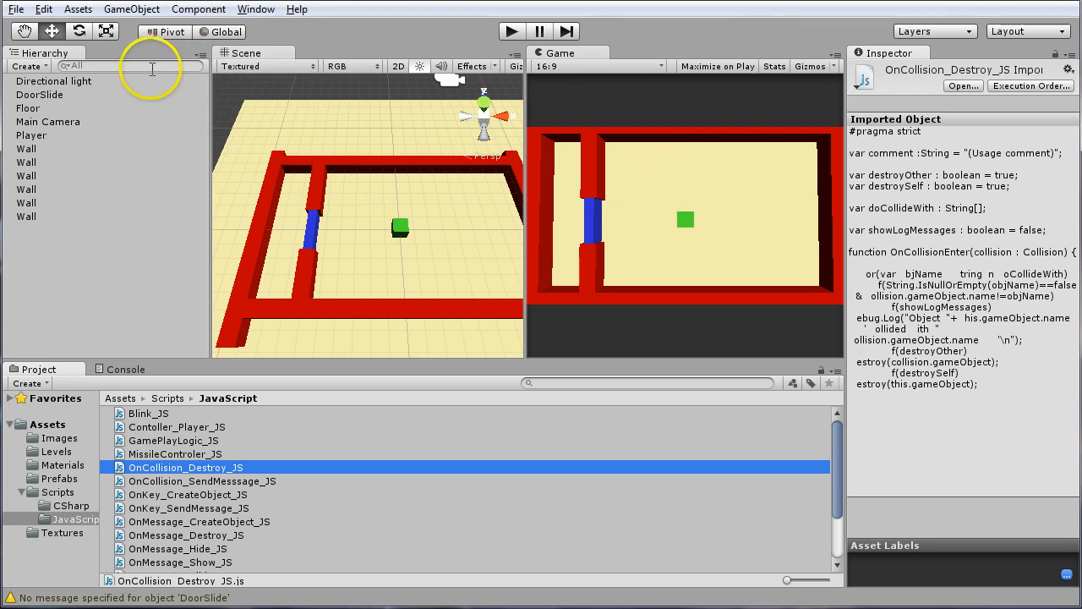
click(198, 10)
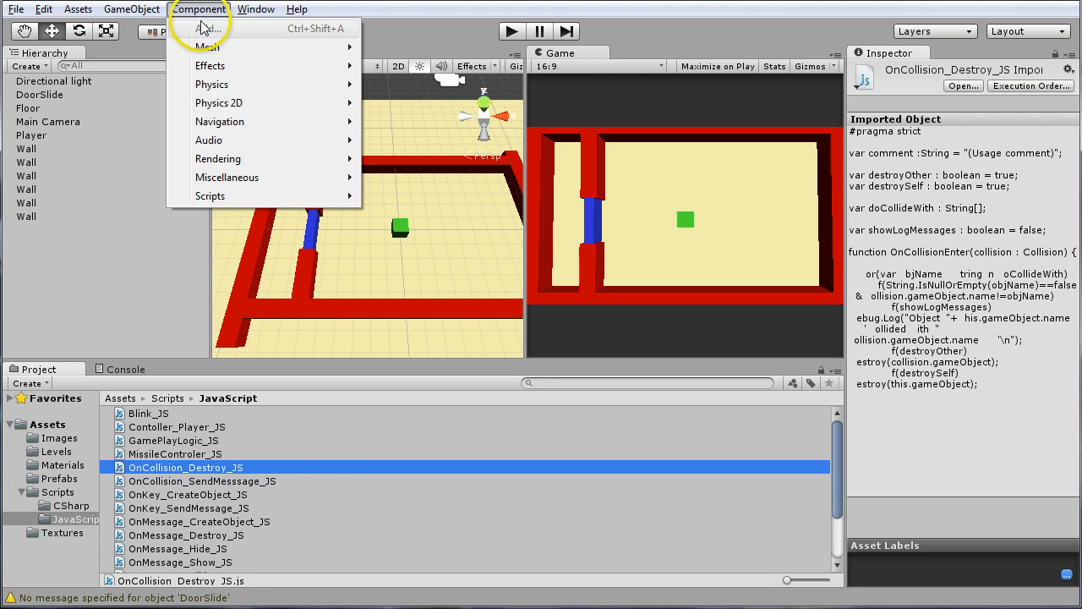
Create an empty game object and set its position to X 0, Y 0, Z 0
mouse_move(154, 12)
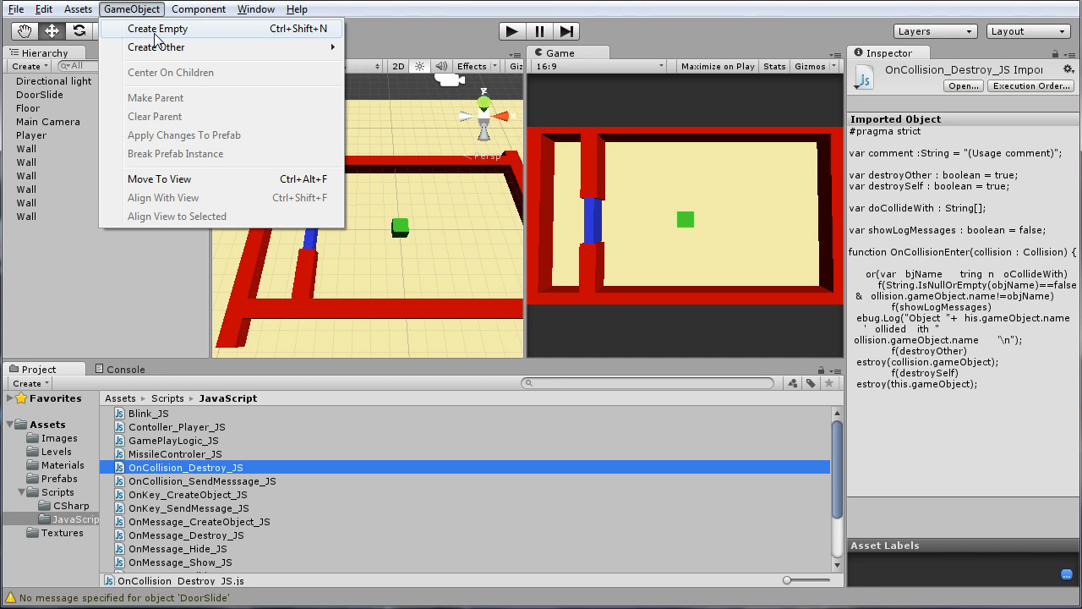
click(155, 34)
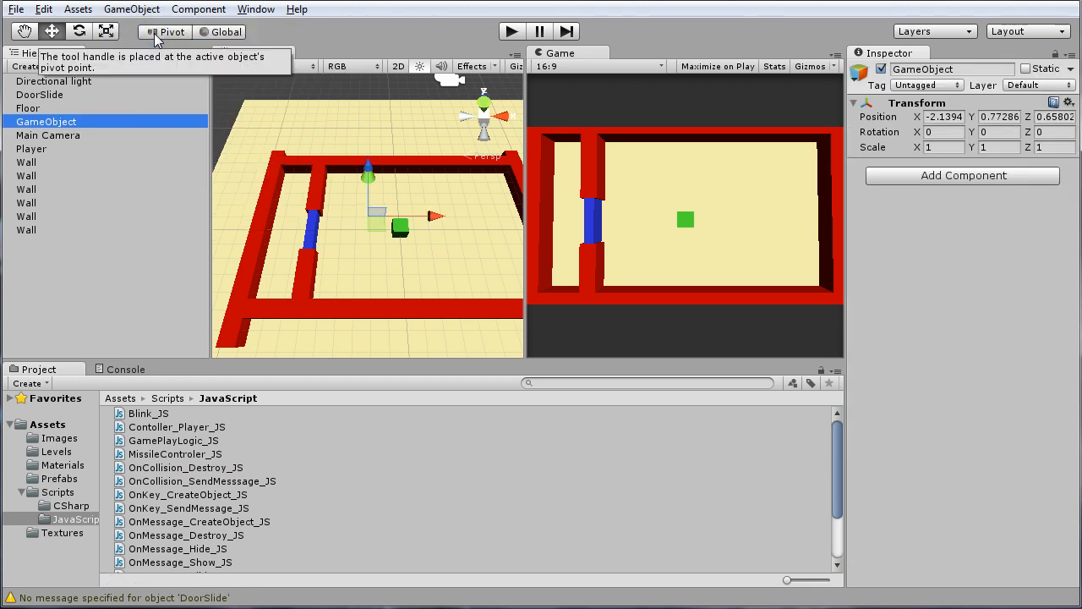
drag(416, 223, 495, 220)
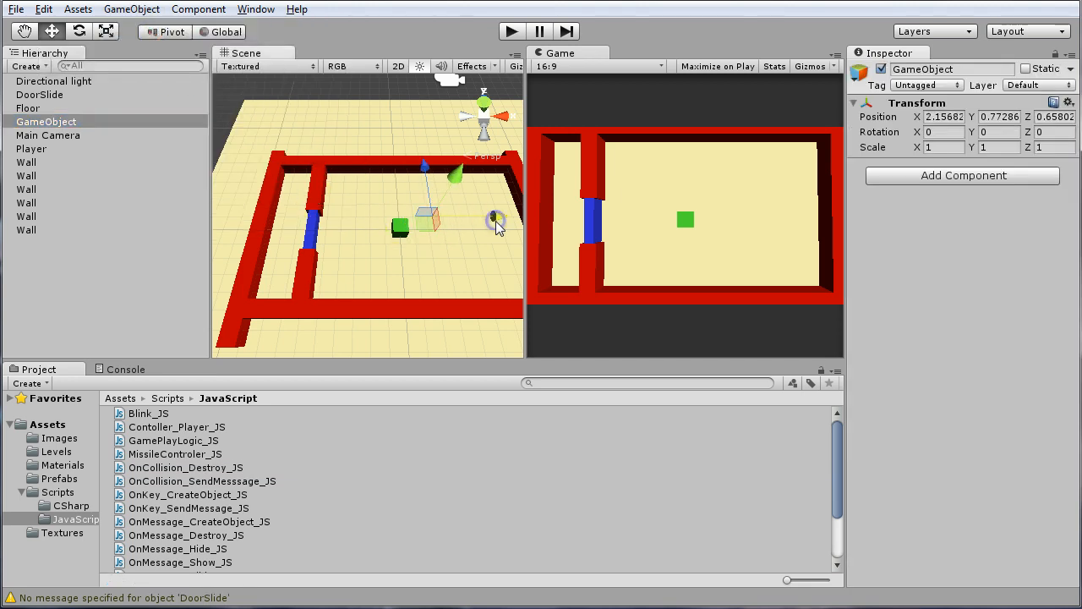
click(950, 116)
text(0)
click(991, 117)
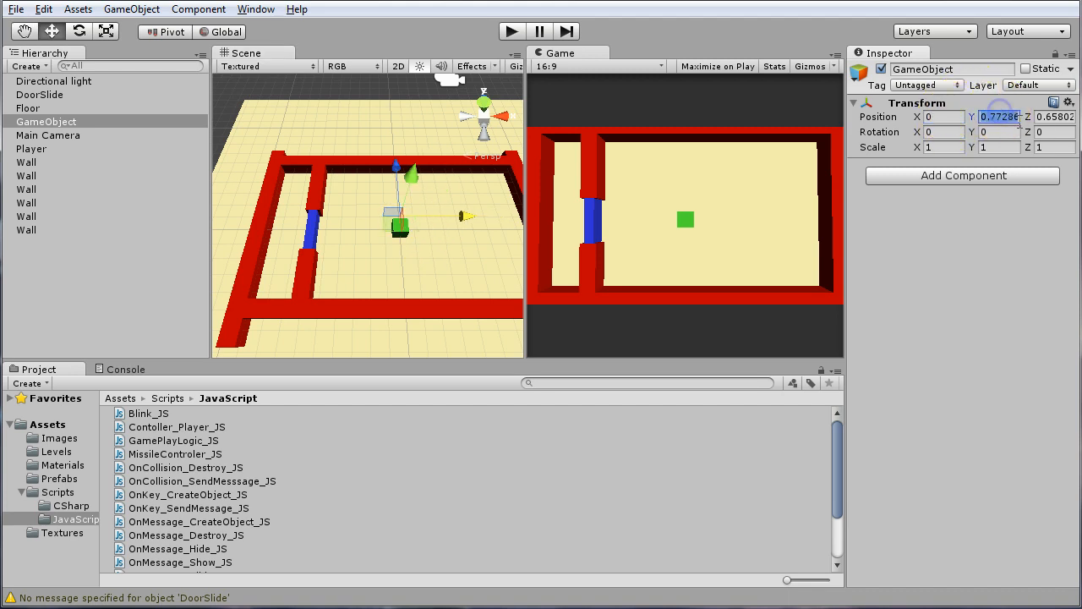
text(0)
click(1053, 118)
text(0)
click(587, 227)
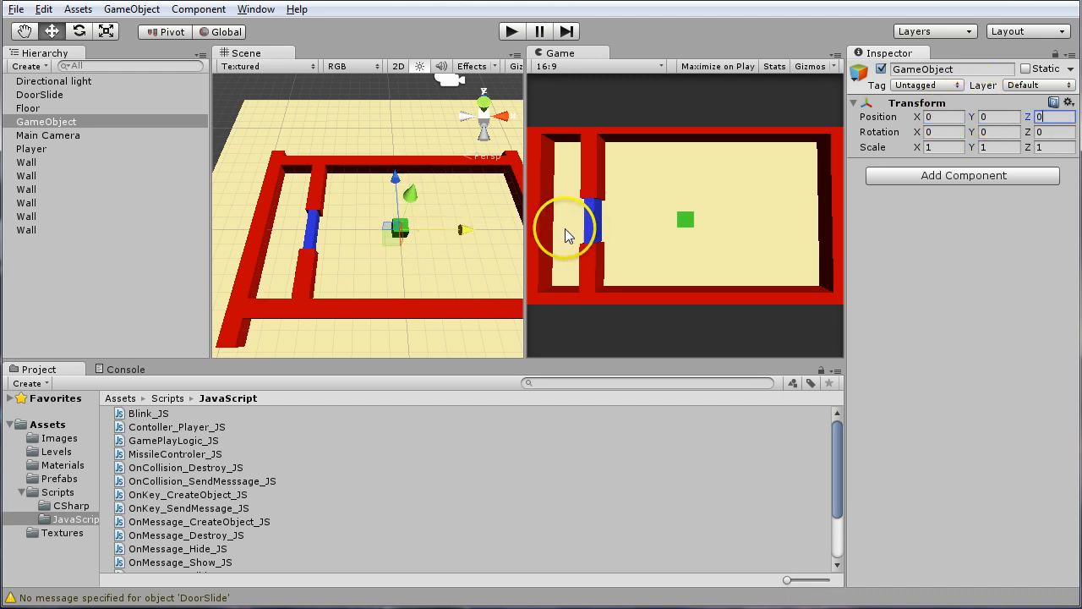
Move the empty game object along the X axis to about 8.04, near the wall opposite the sliding door
alt+drag(411, 220, 499, 230)
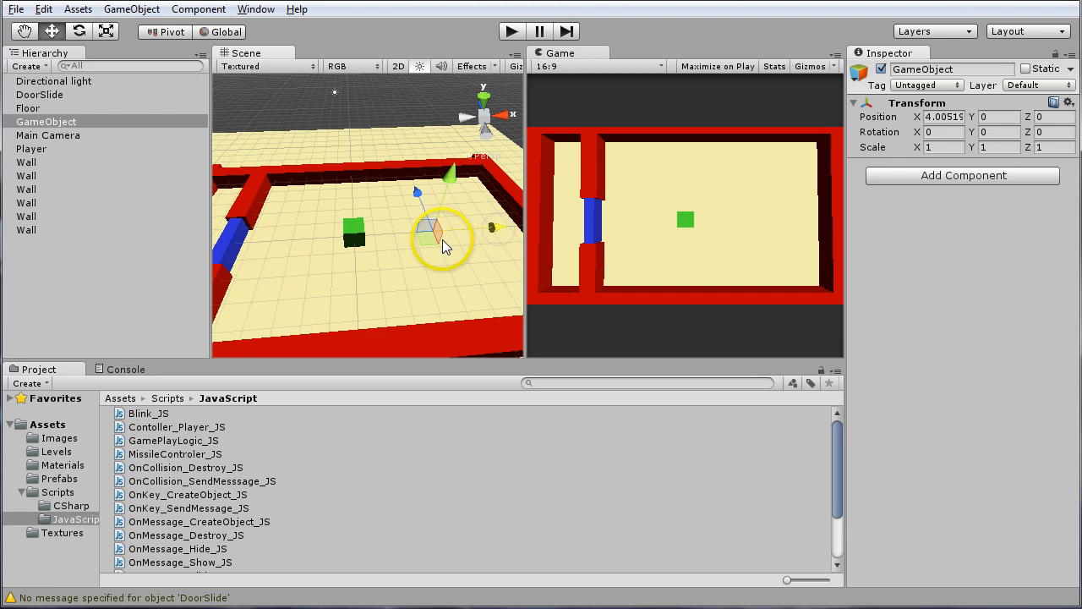
middle_drag(442, 239, 332, 233)
alt+drag(332, 232, 324, 276)
alt+middle_drag(357, 242, 403, 226)
drag(432, 216, 504, 202)
mouse_move(372, 245)
alt+mouse_down()
mouse_move(346, 234)
mouse_move(346, 262)
mouse_move(381, 211)
mouse_move(384, 248)
alt+mouse_up()
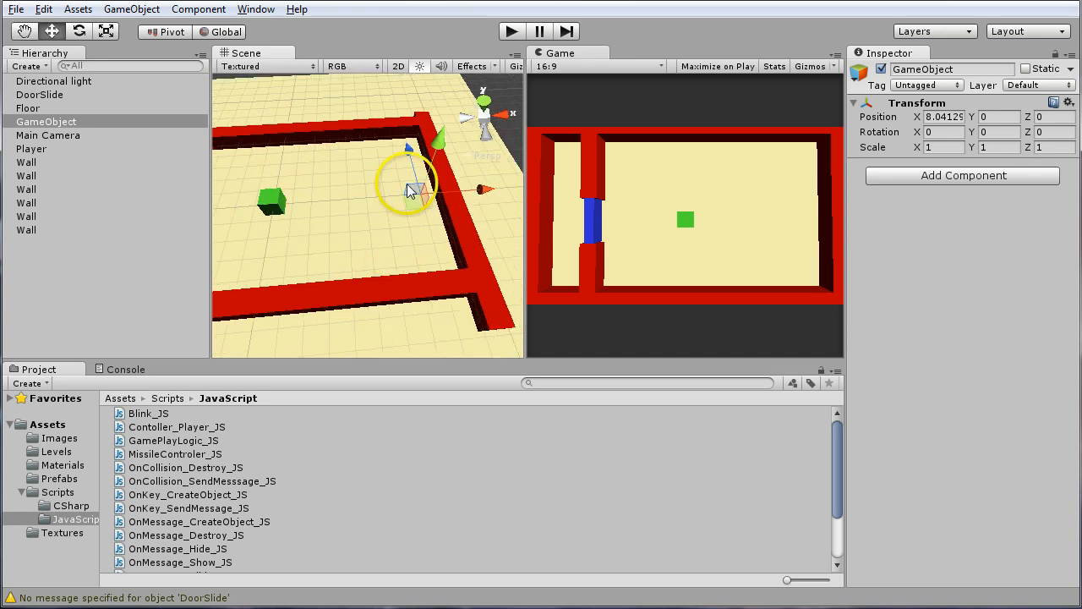
Add a Sphere Collider physics component to the empty game object
click(192, 10)
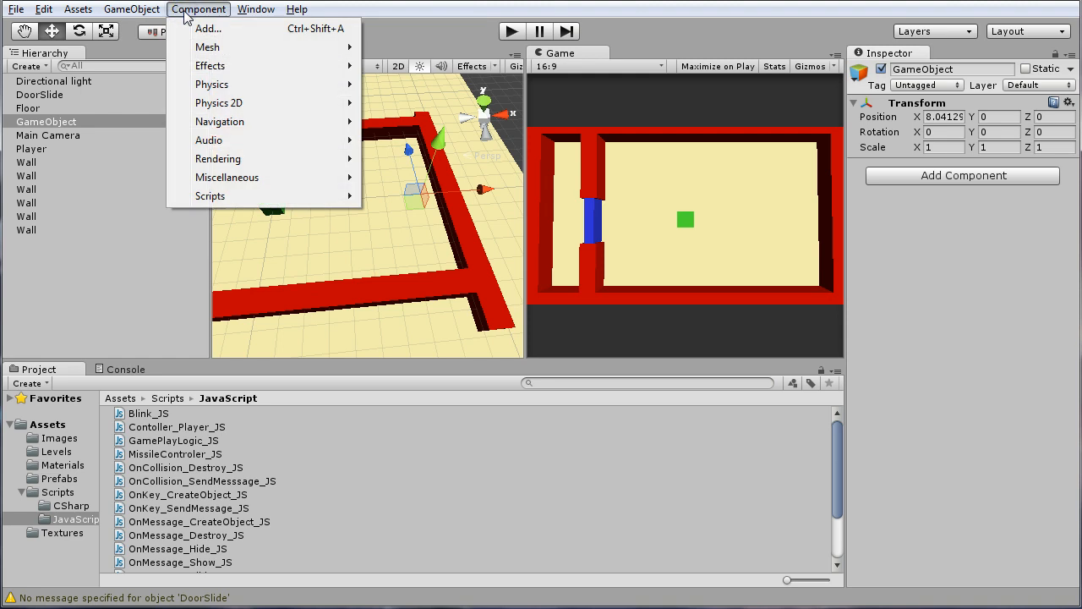
mouse_move(225, 85)
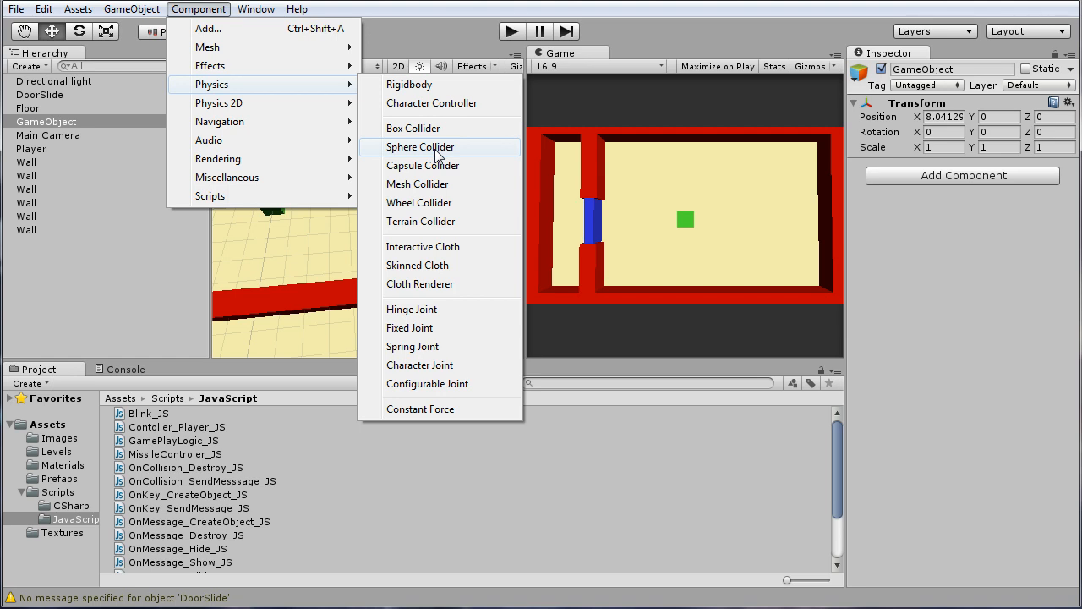
click(435, 150)
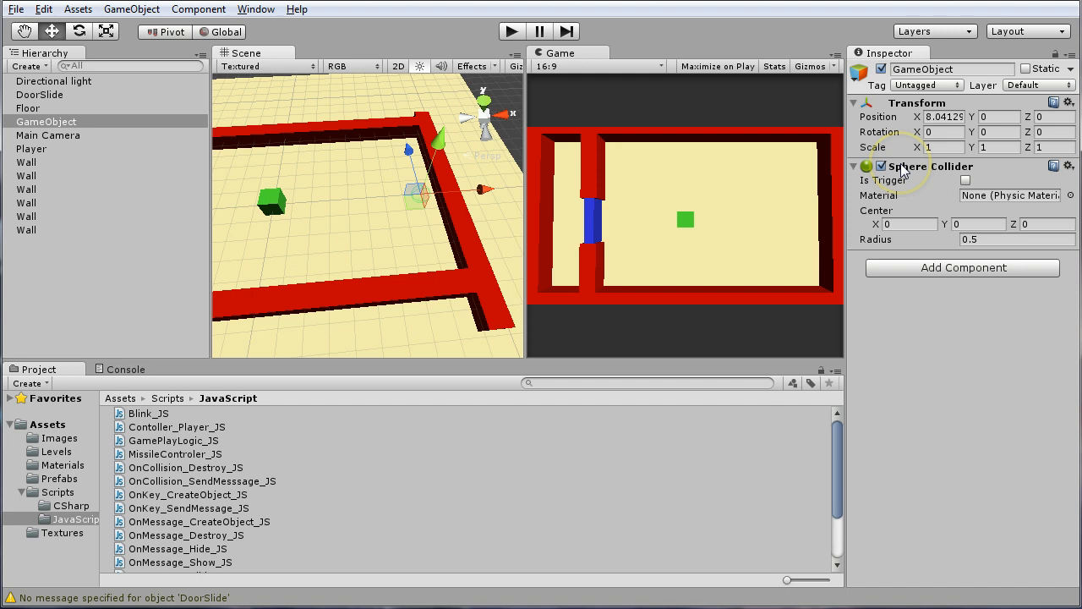
Enlarge the Sphere Collider's radius to about 2.13
alt+drag(309, 164, 409, 199)
alt+scroll(412, 202, up, 6)
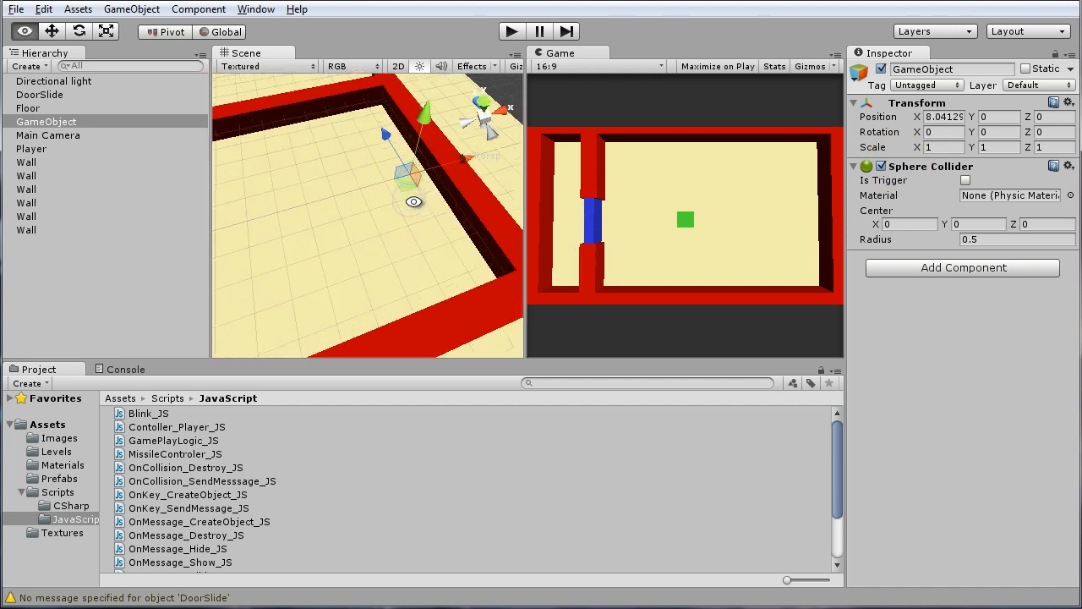
middle_drag(415, 188, 399, 237)
alt+drag(398, 238, 343, 38)
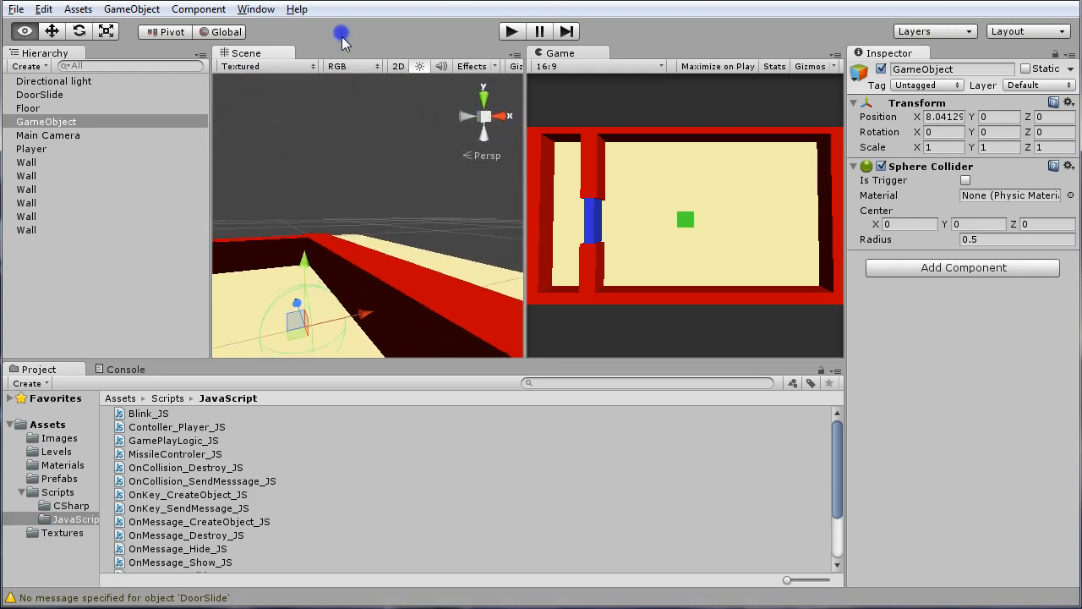
alt+drag(315, 254, 278, 350)
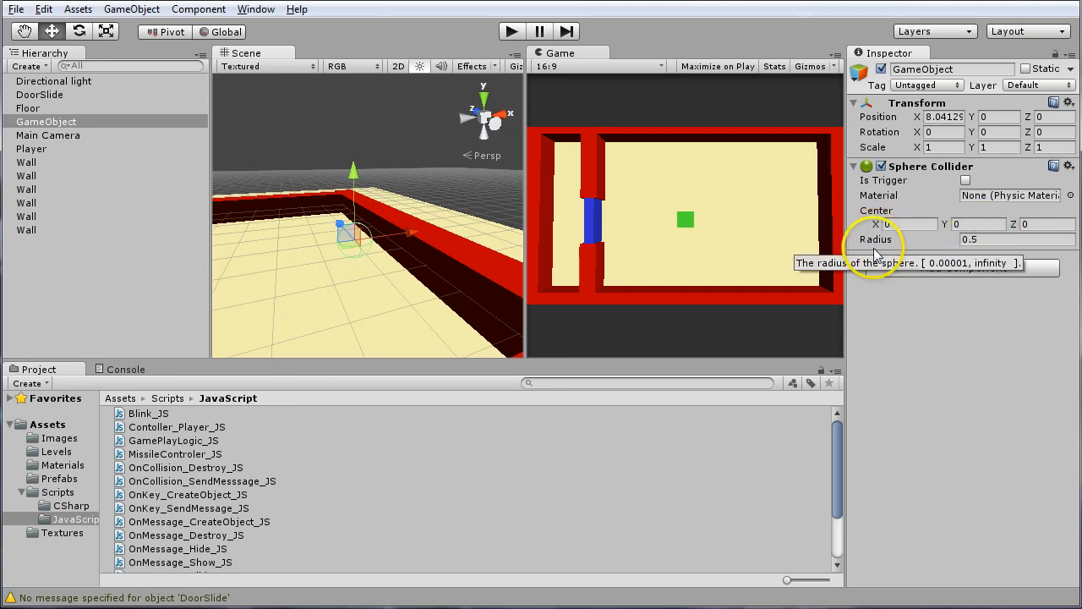
drag(878, 241, 922, 246)
Move the empty game object with its sphere collider back along the X axis to about 6.13, closer to the Player
alt+drag(482, 241, 423, 299)
click(428, 213)
drag(429, 214, 291, 259)
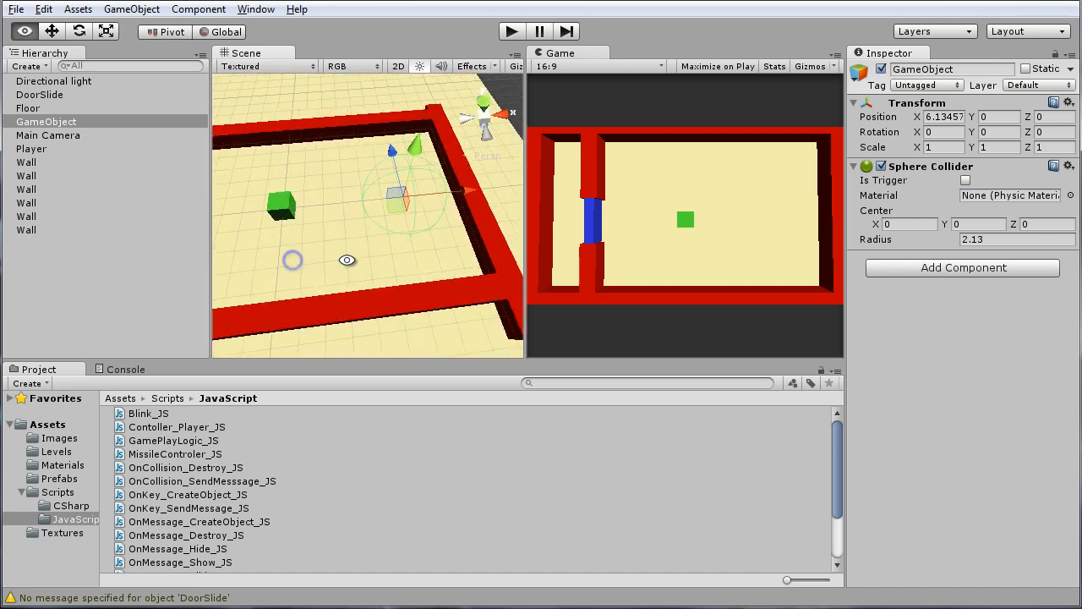
Rename the empty game object that carries the sphere collider as Door_Trigger
click(564, 243)
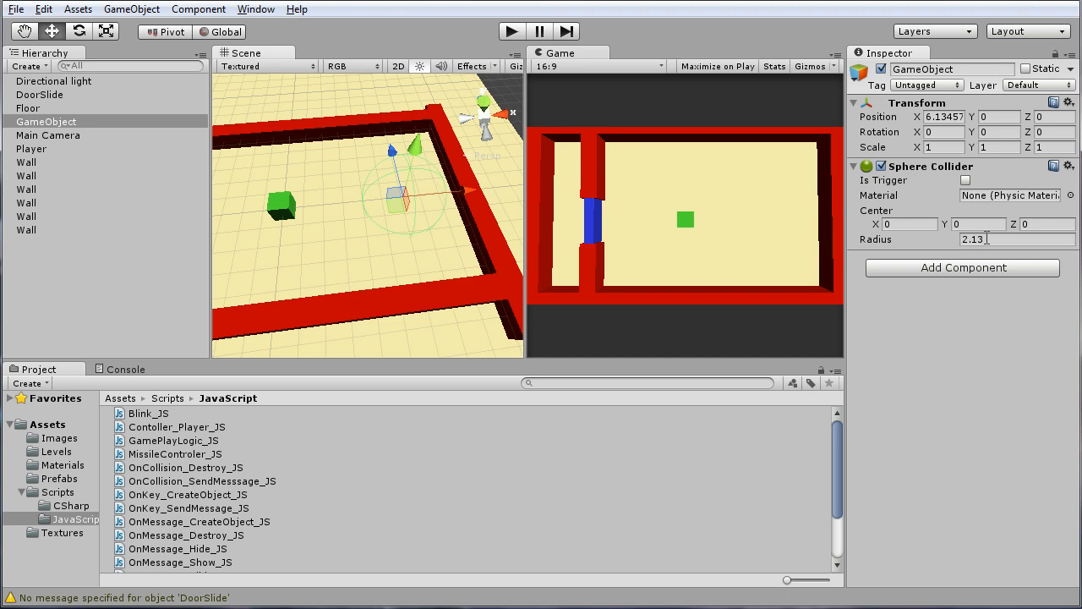
mouse_move(365, 225)
alt+mouse_down()
mouse_move(338, 239)
mouse_move(370, 239)
mouse_move(362, 244)
alt+mouse_up()
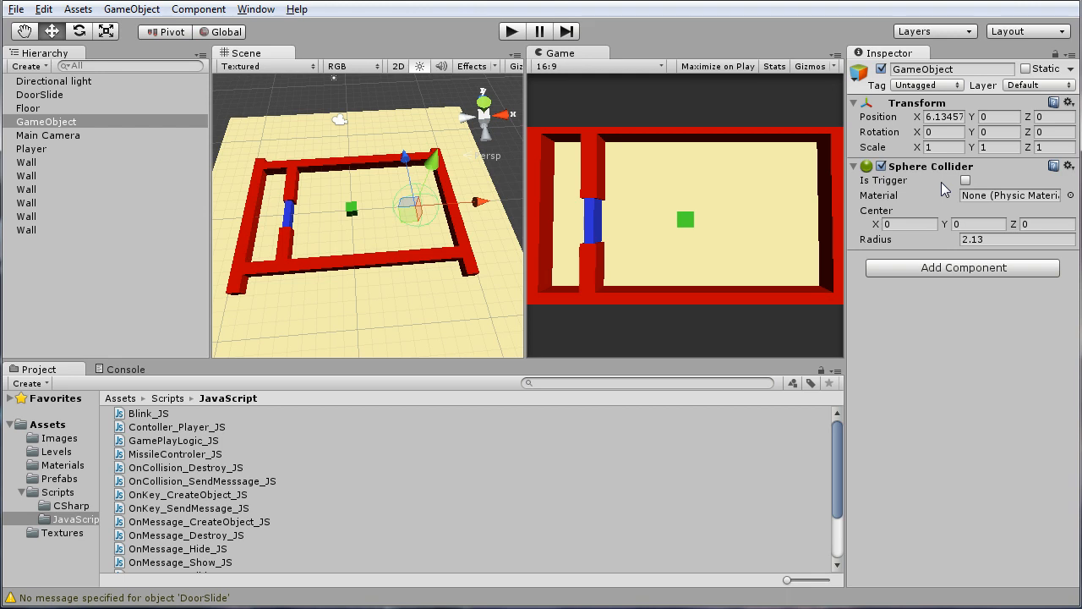
click(287, 249)
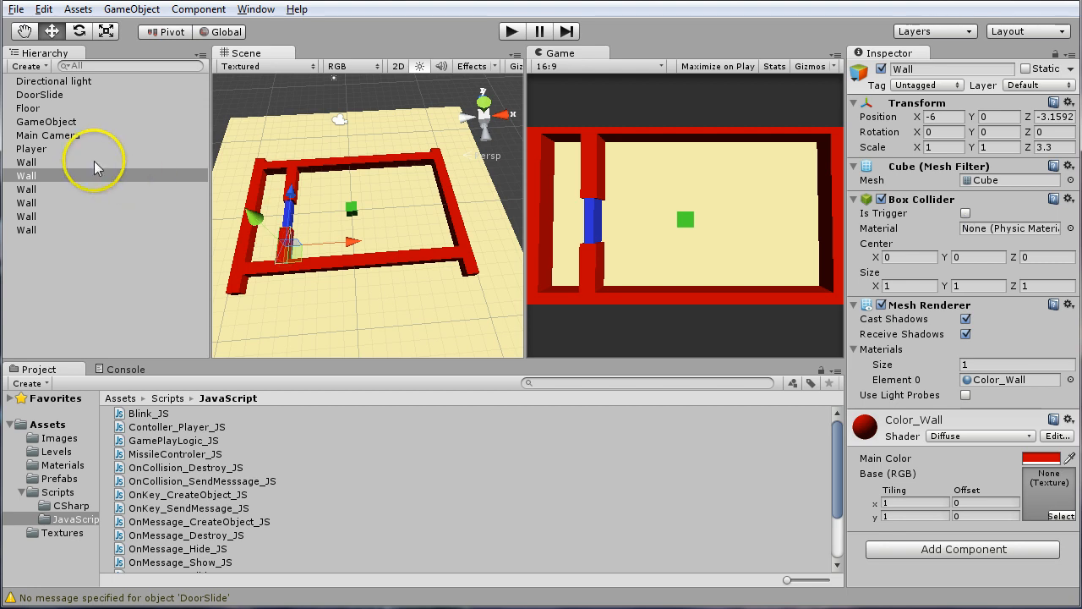
click(49, 123)
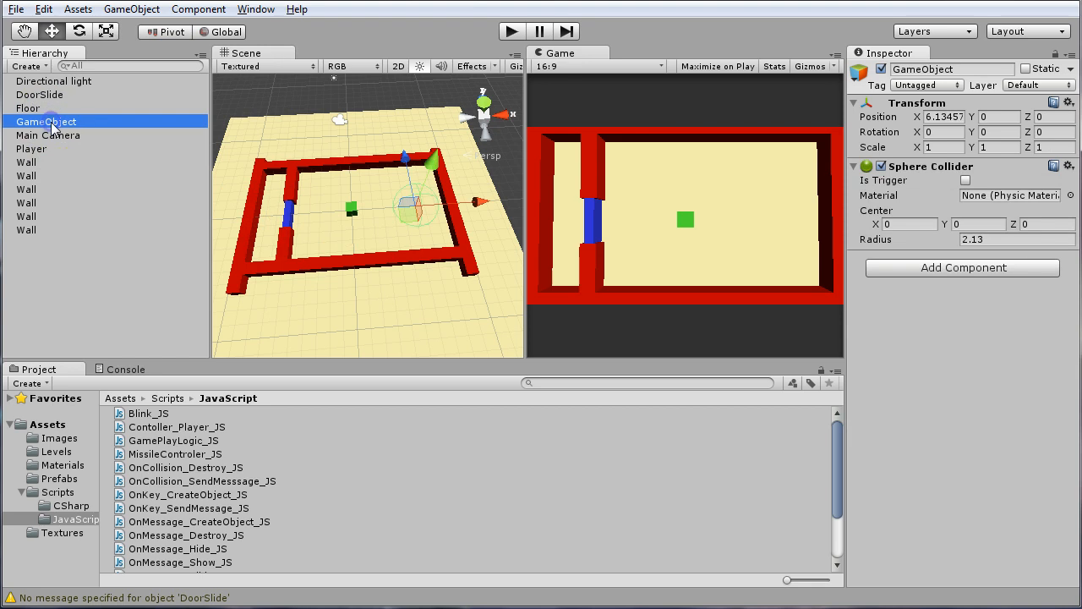
click(52, 123)
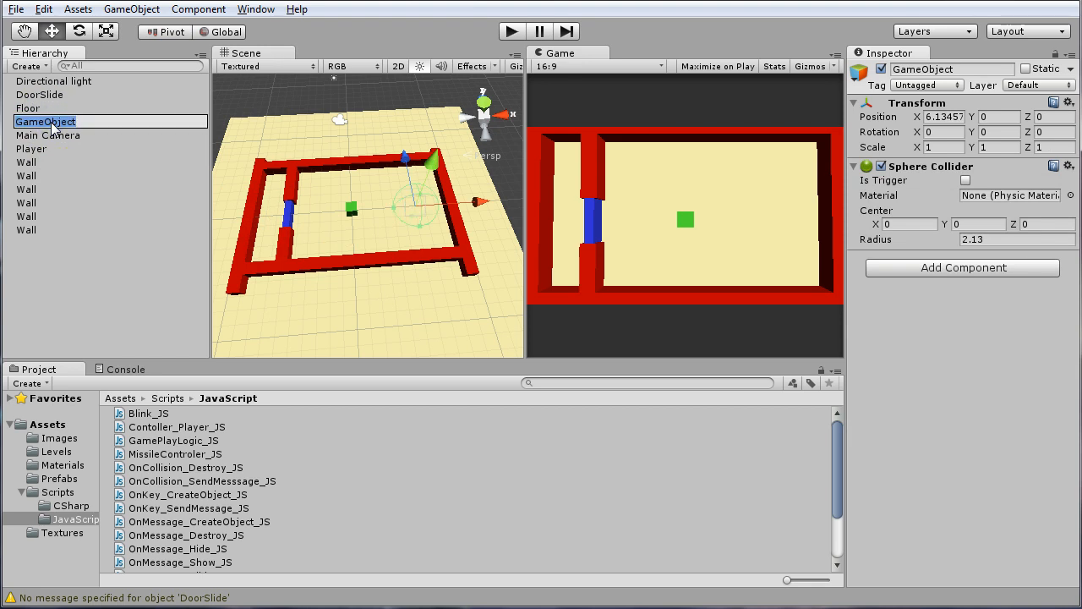
text(Trigger)
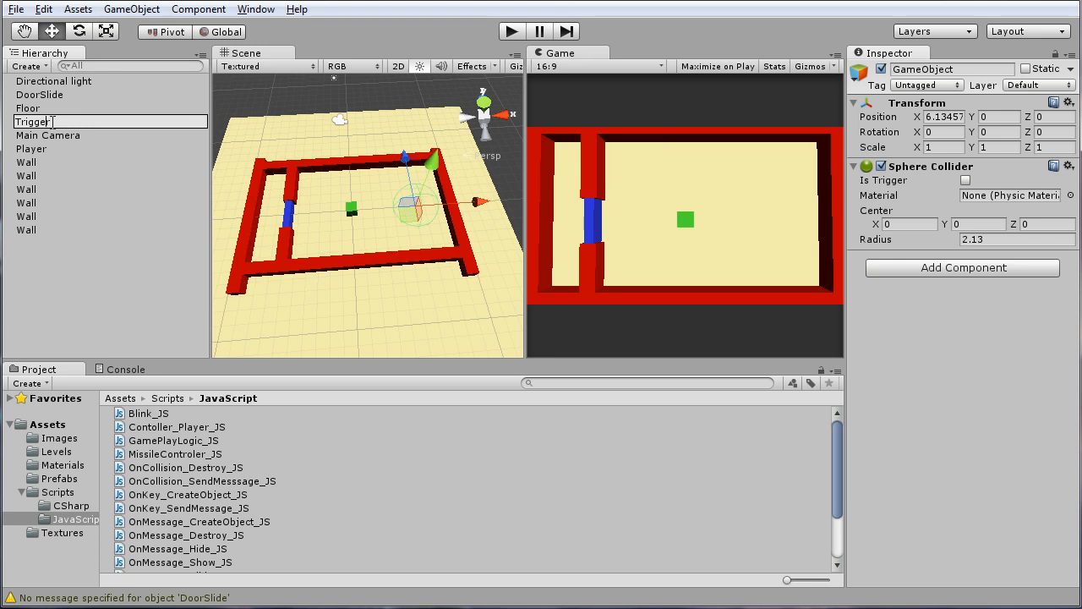
key(Home)
text(Door_)
key(Return)
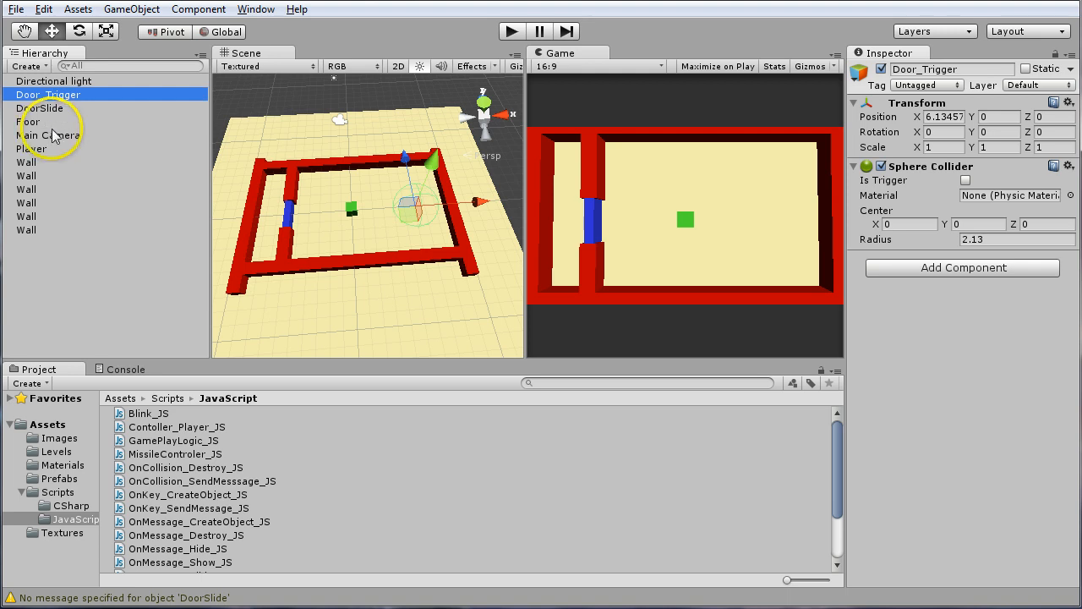
Make Door_Trigger's Sphere Collider a trigger and attach the OnCollision_SendMesssage_JS script to the object
click(966, 180)
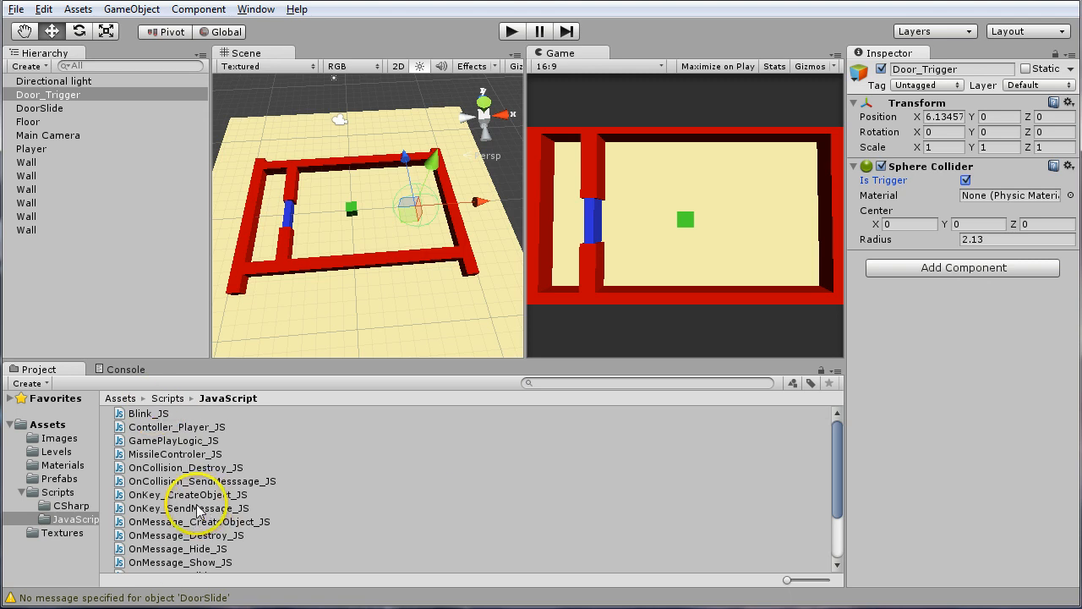
drag(838, 481, 837, 457)
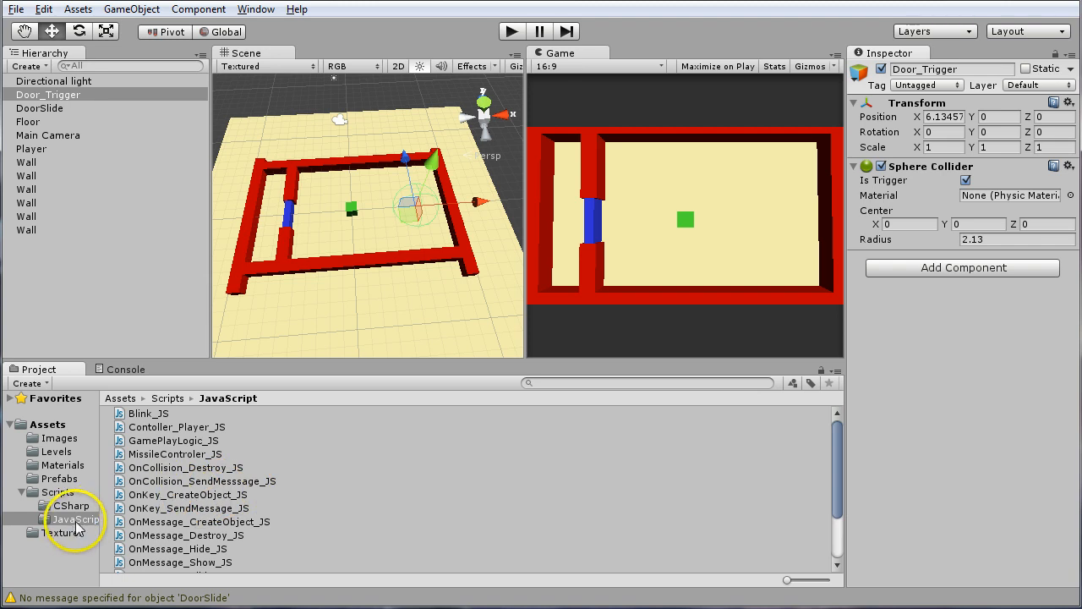
click(163, 484)
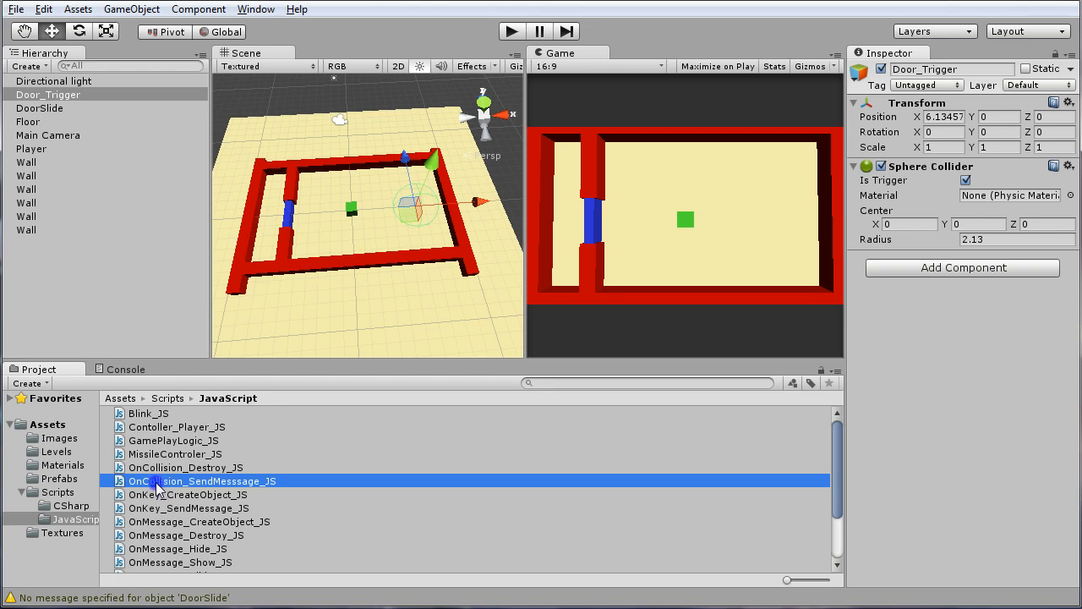
drag(157, 486, 74, 100)
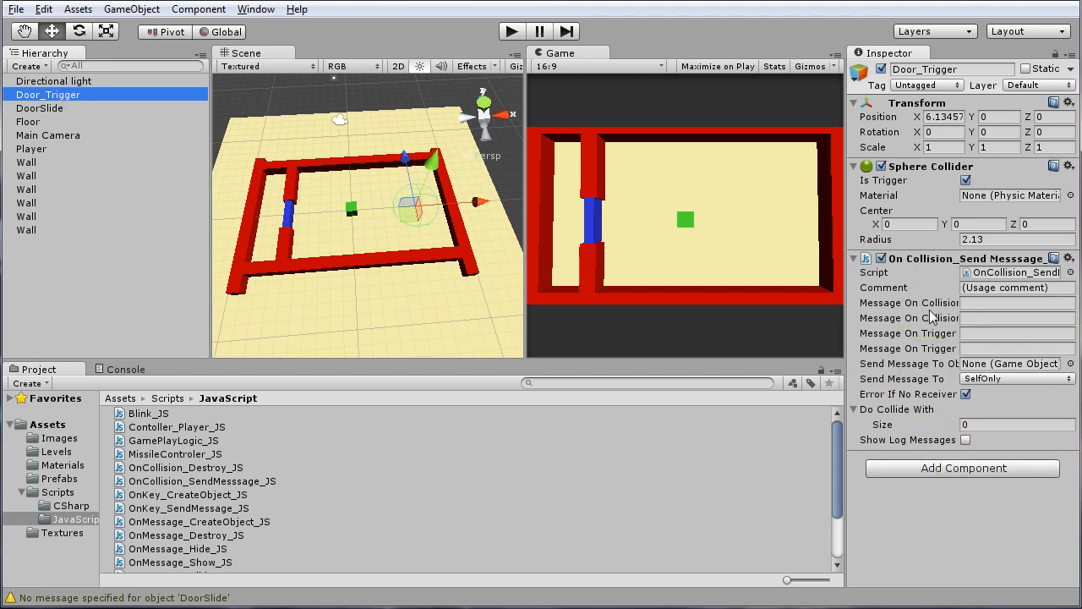
Set Message On Trigger Enter to "Open Door" in Door_Trigger's collision message script
drag(844, 287, 816, 297)
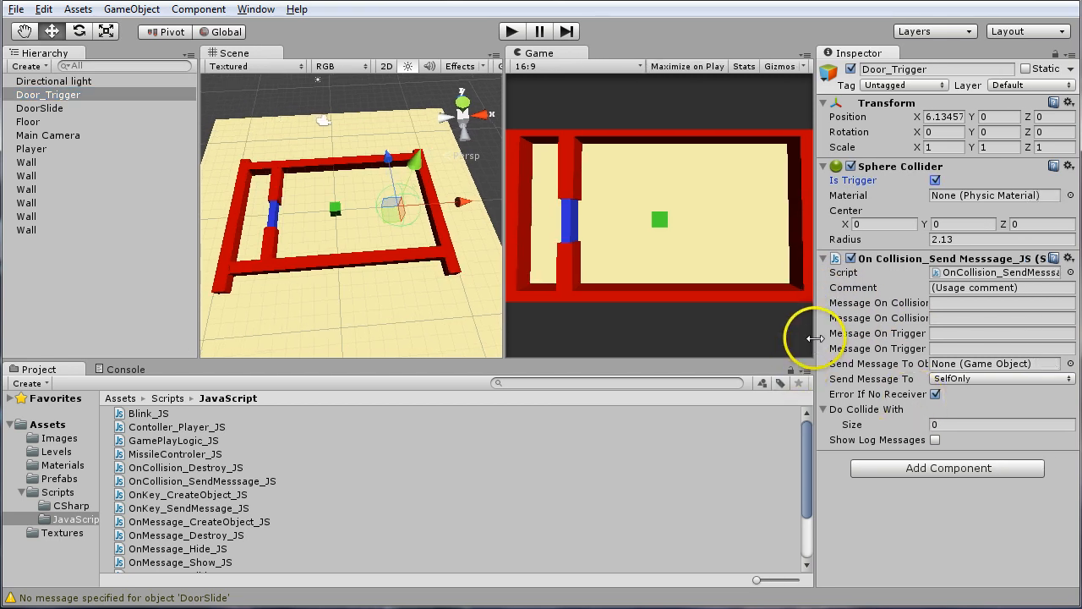
drag(807, 338, 779, 339)
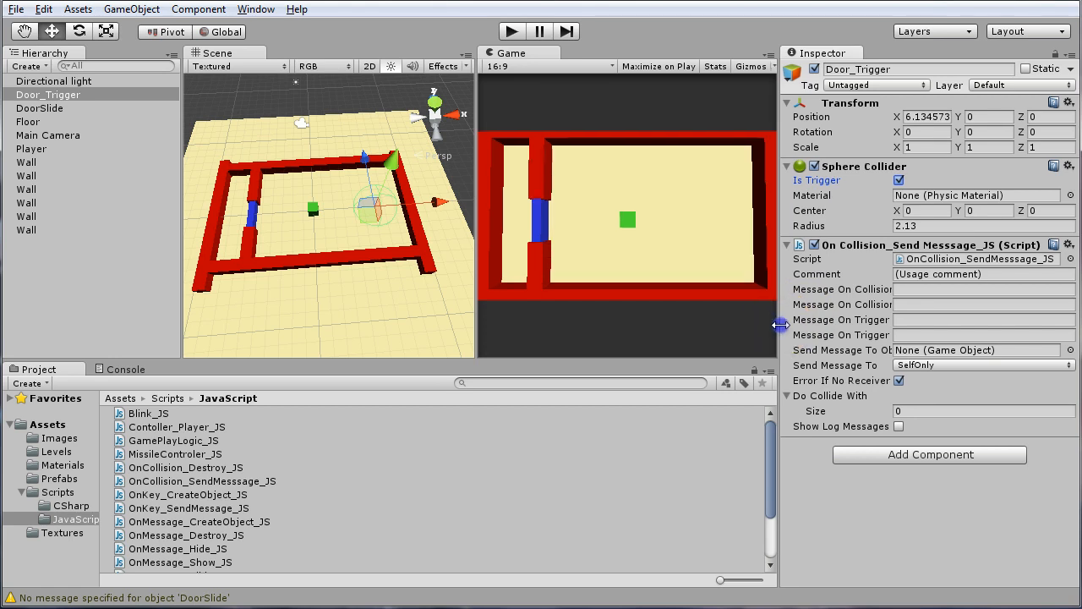
drag(778, 321, 694, 330)
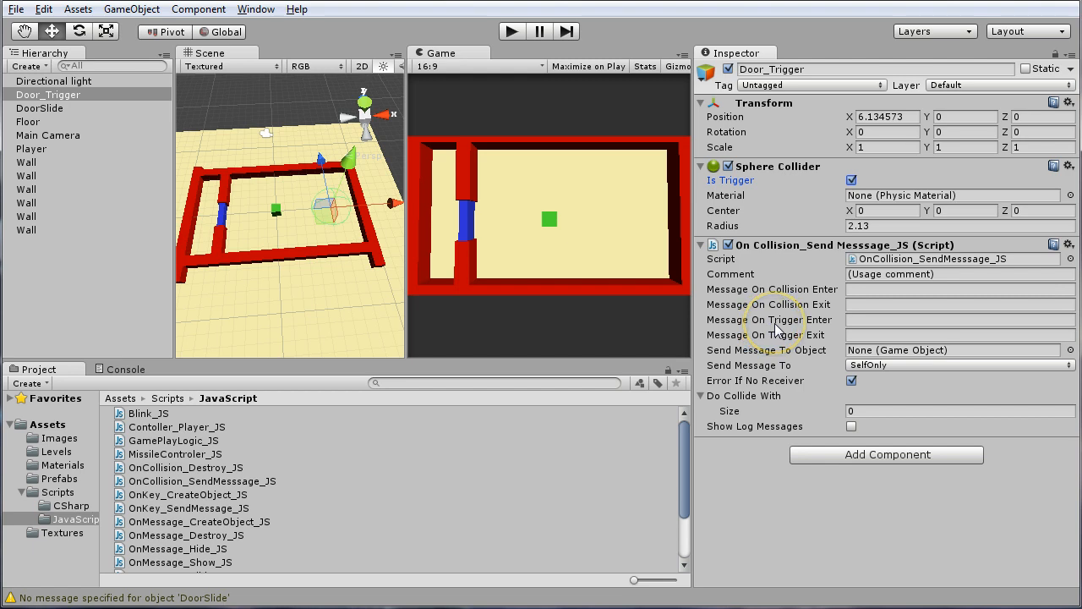
click(891, 320)
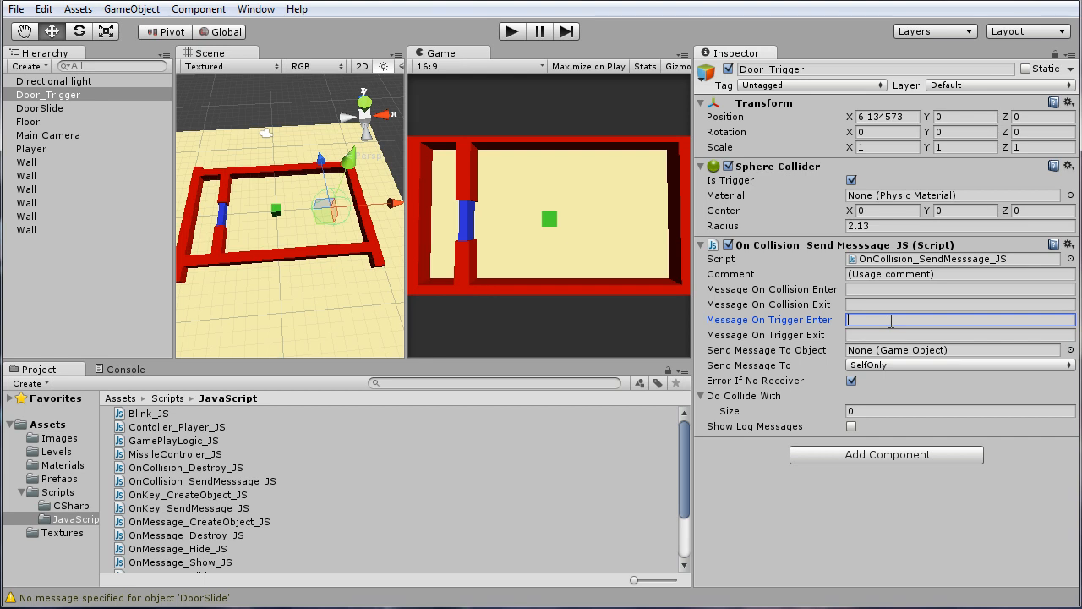
text(OpenDoor)
click(872, 320)
drag(926, 320, 843, 318)
click(905, 319)
Set the Message Name of DoorSlide's OnMessage_Slide_JS script to "Door Open", leaving log messages off
click(36, 109)
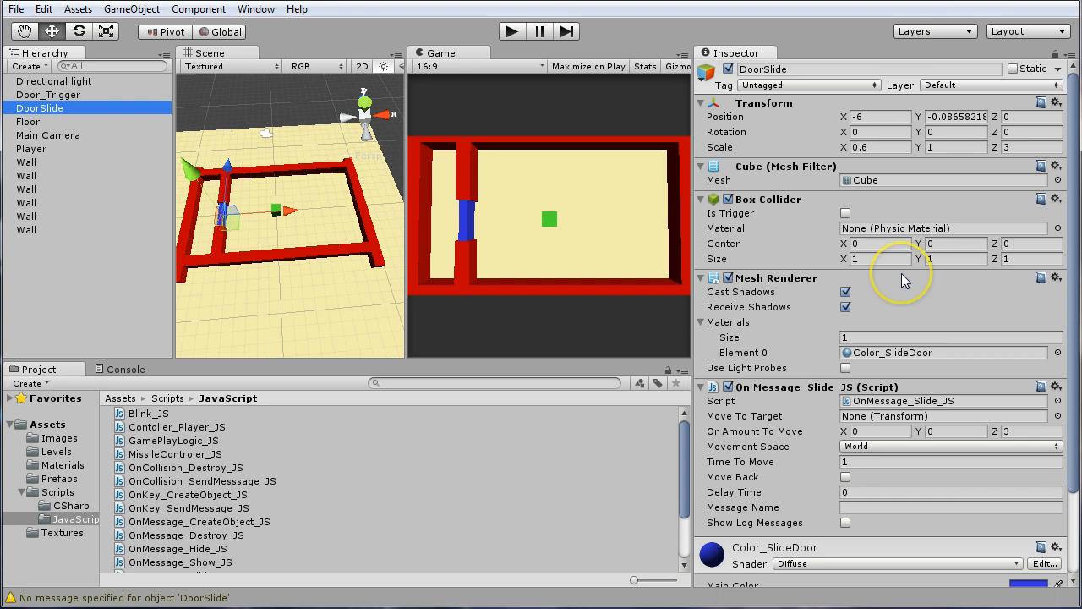
scroll(906, 281, down, 3)
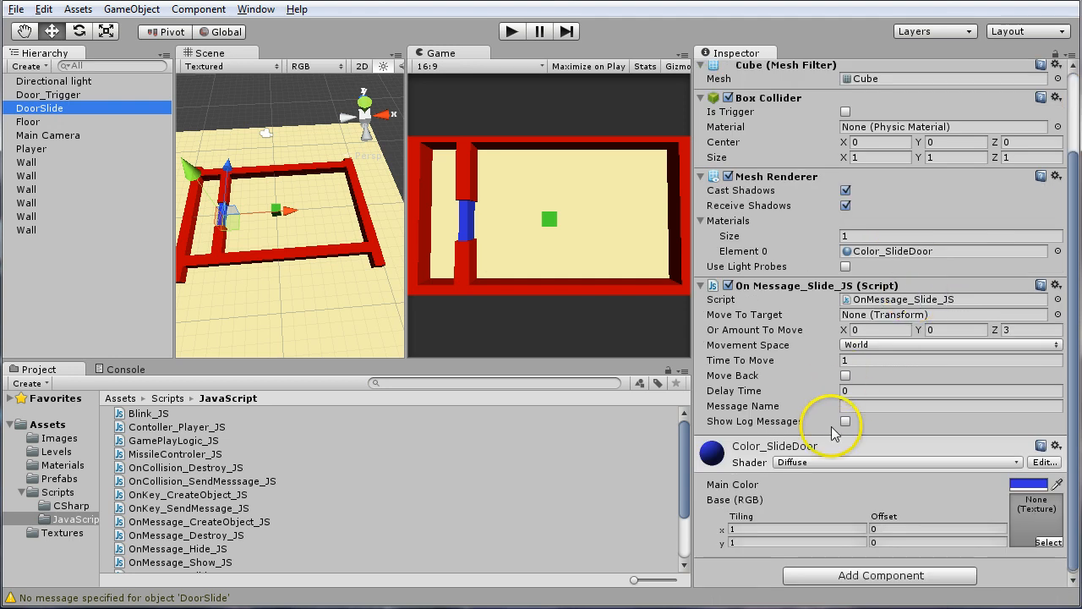
click(845, 421)
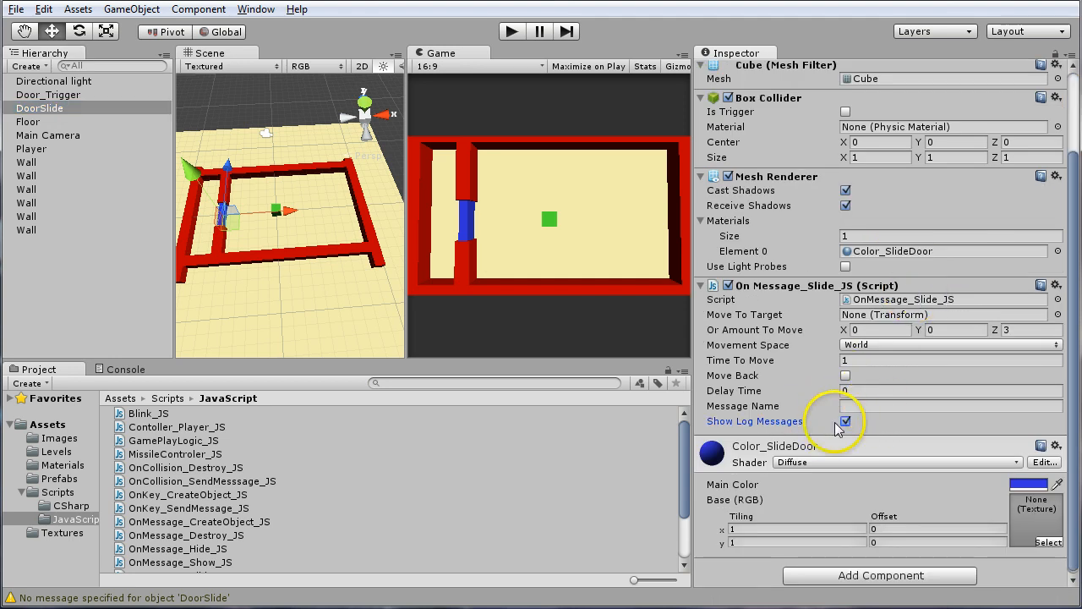
click(854, 406)
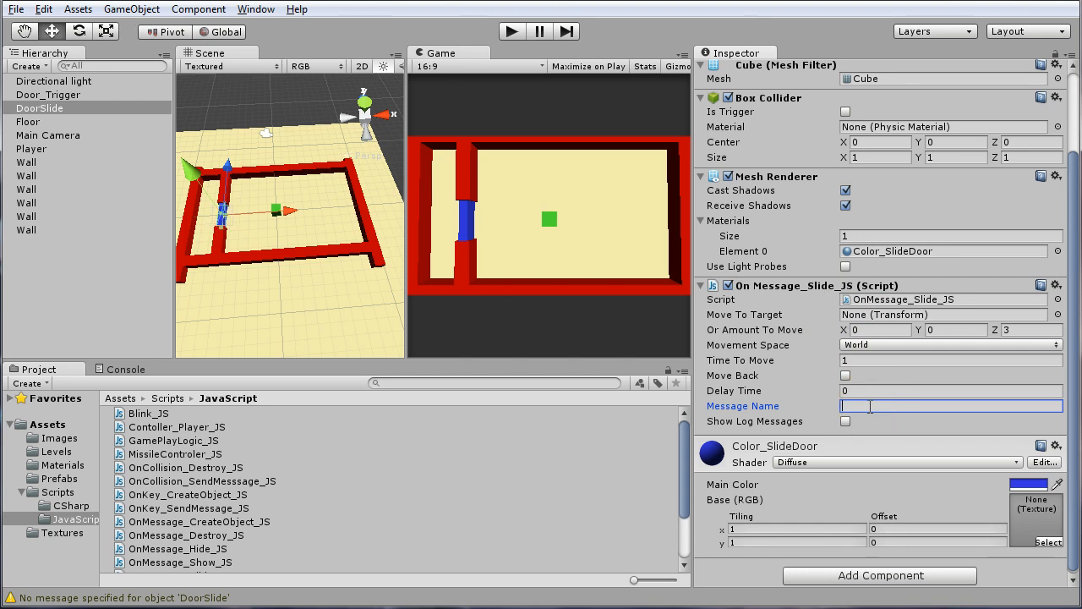
text(Door Open)
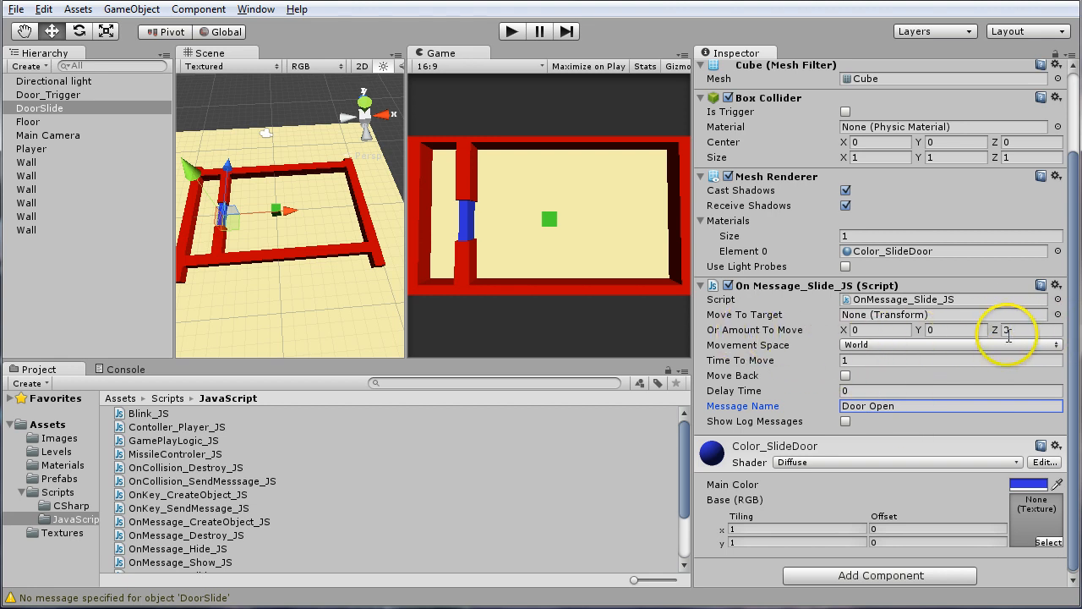
click(1035, 329)
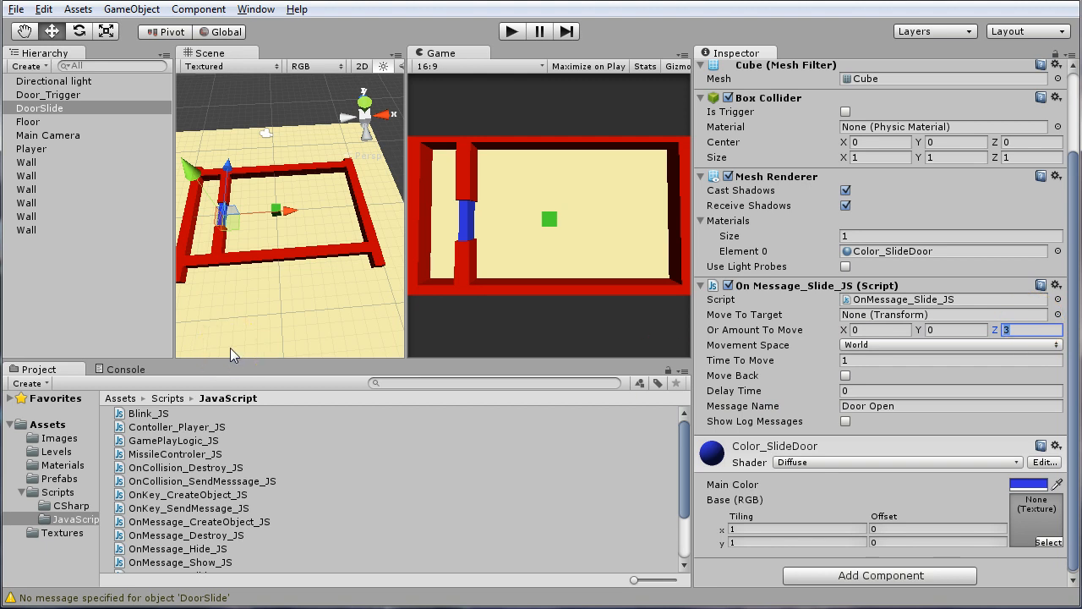
Assign DoorSlide as the Send Message To Object target in Door_Trigger's collision message script
click(68, 97)
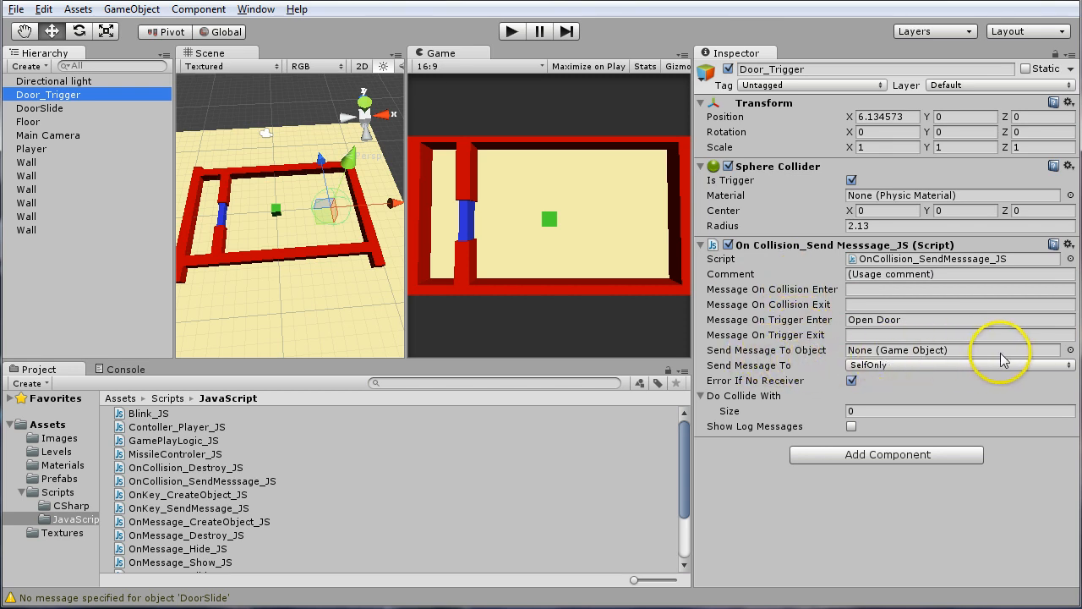
click(45, 112)
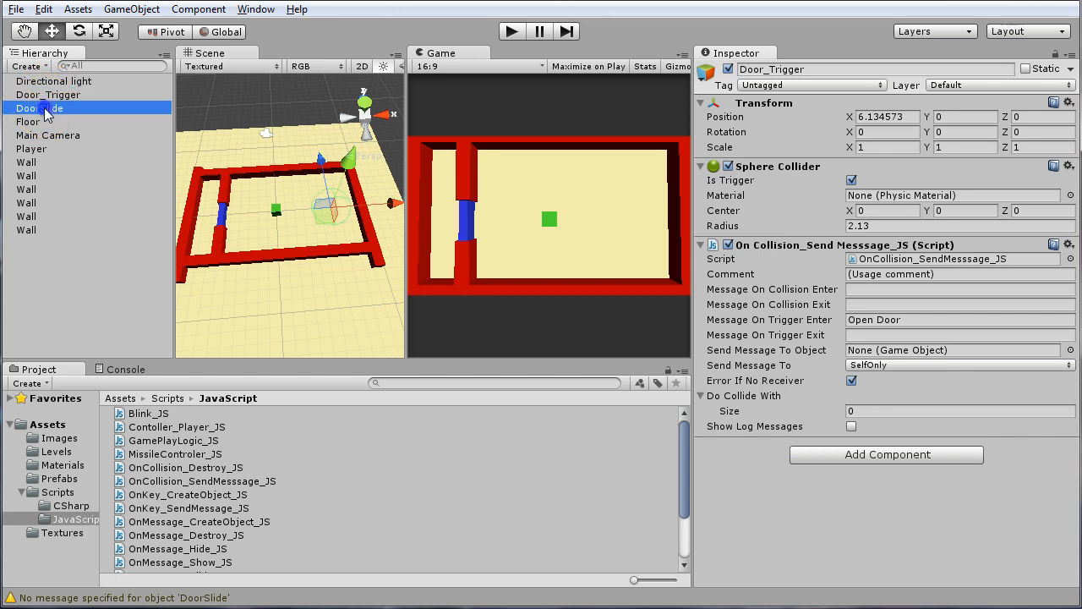
drag(44, 111, 885, 355)
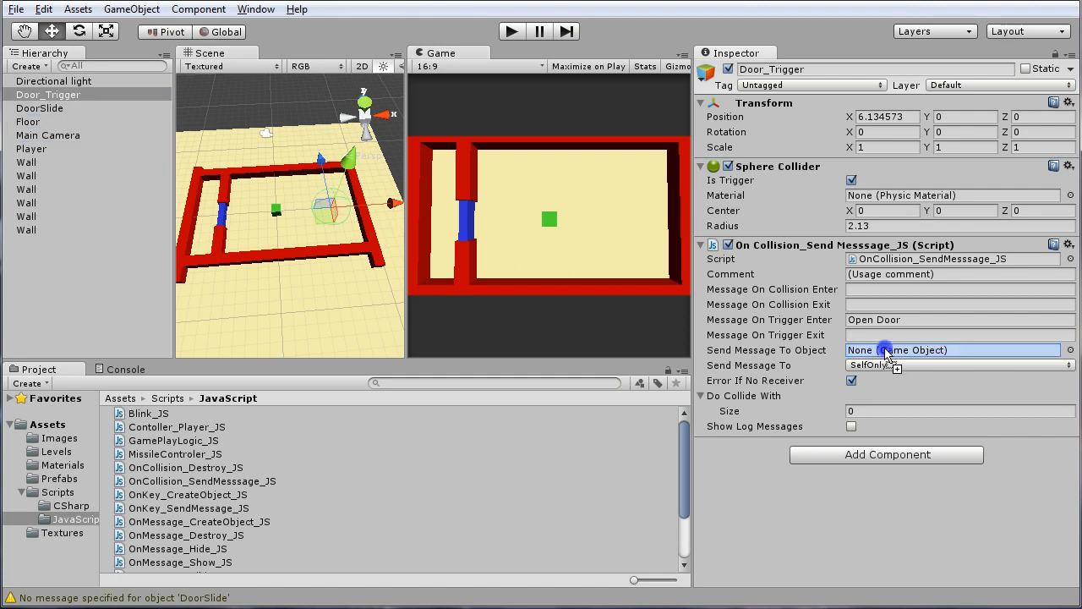
drag(885, 355, 885, 355)
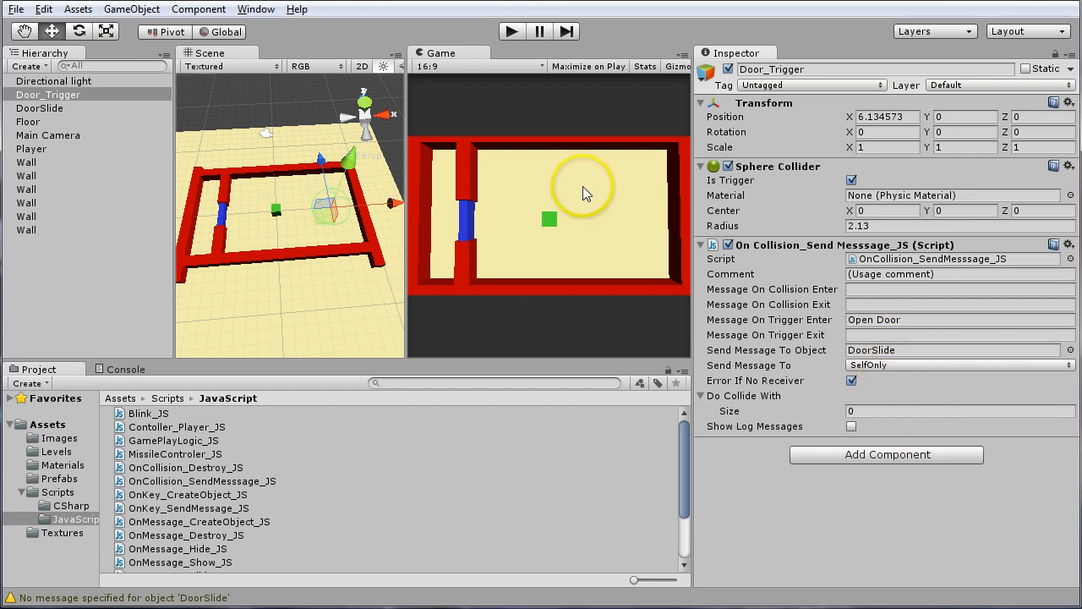
click(913, 321)
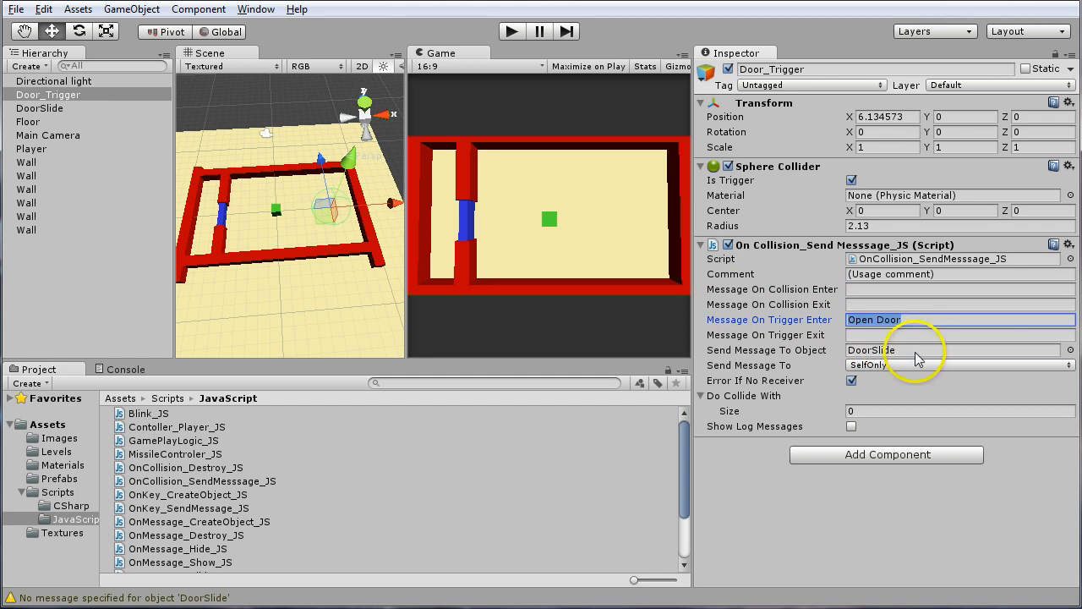
click(915, 352)
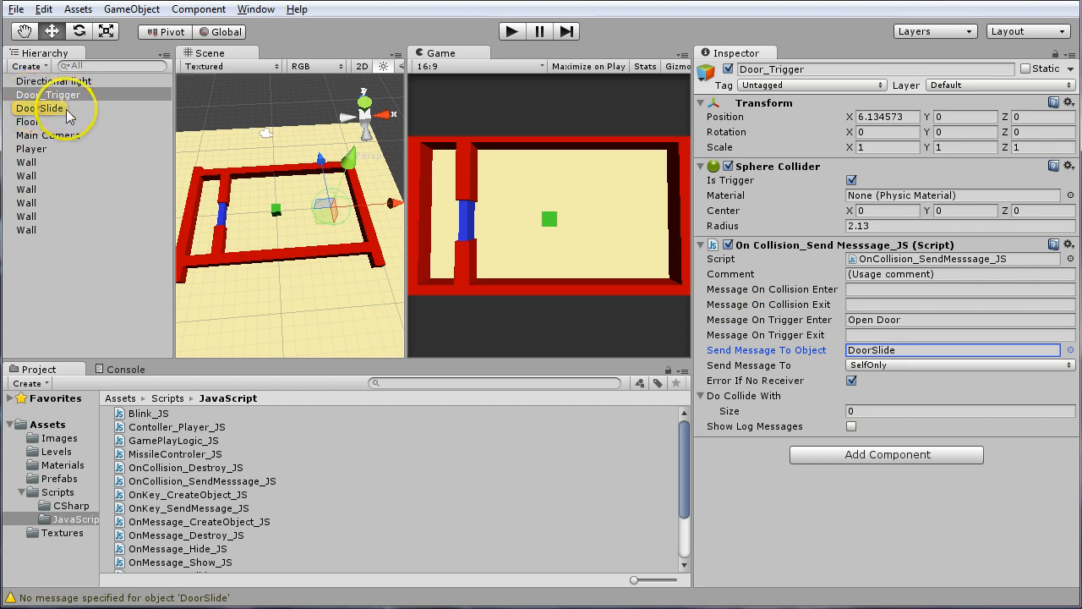
click(899, 355)
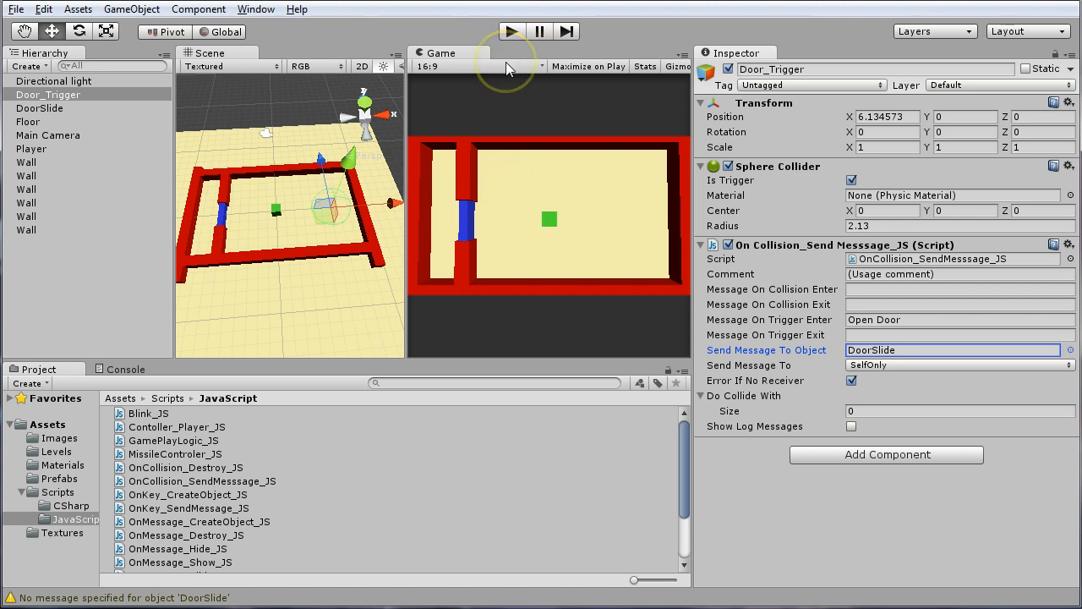
Run the game and steer the Player cube up to the sliding door and over into the Door_Trigger area
click(511, 31)
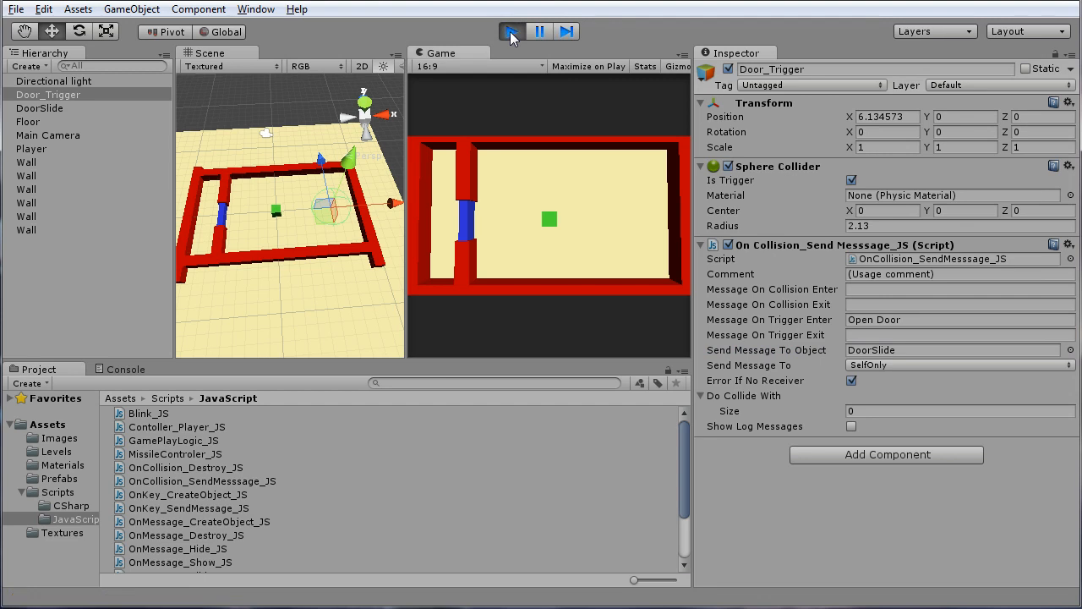
key(Up)
key(Left)
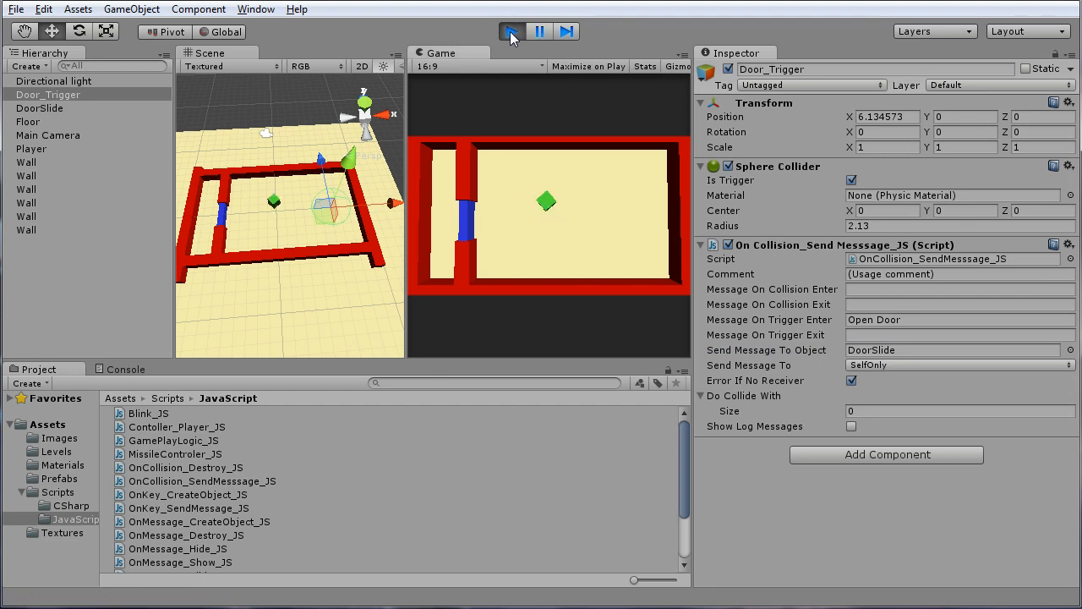
key(Up)
key(Right)
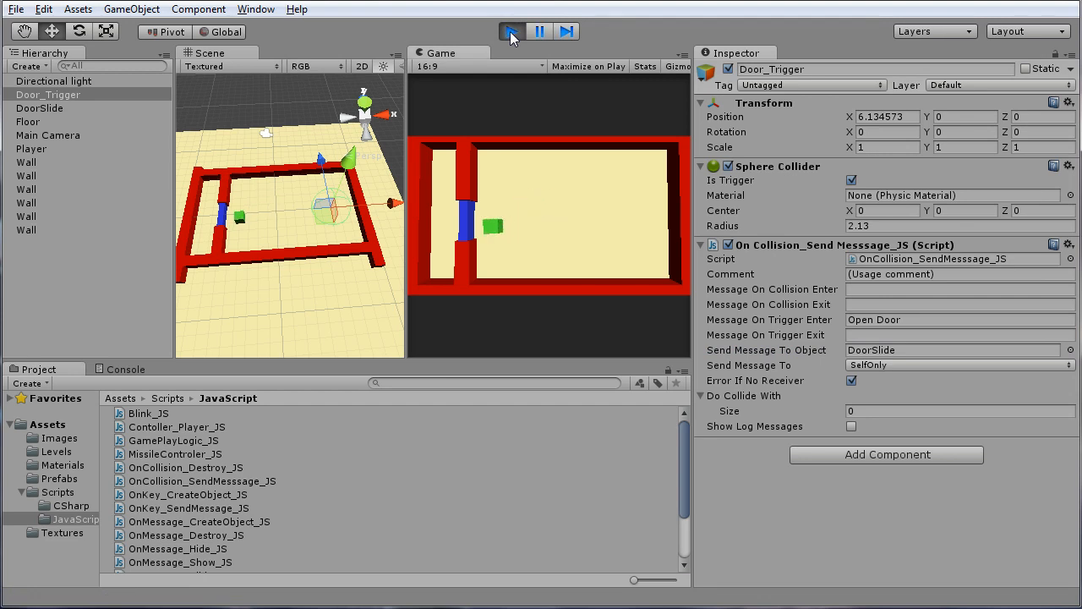
key(Right)
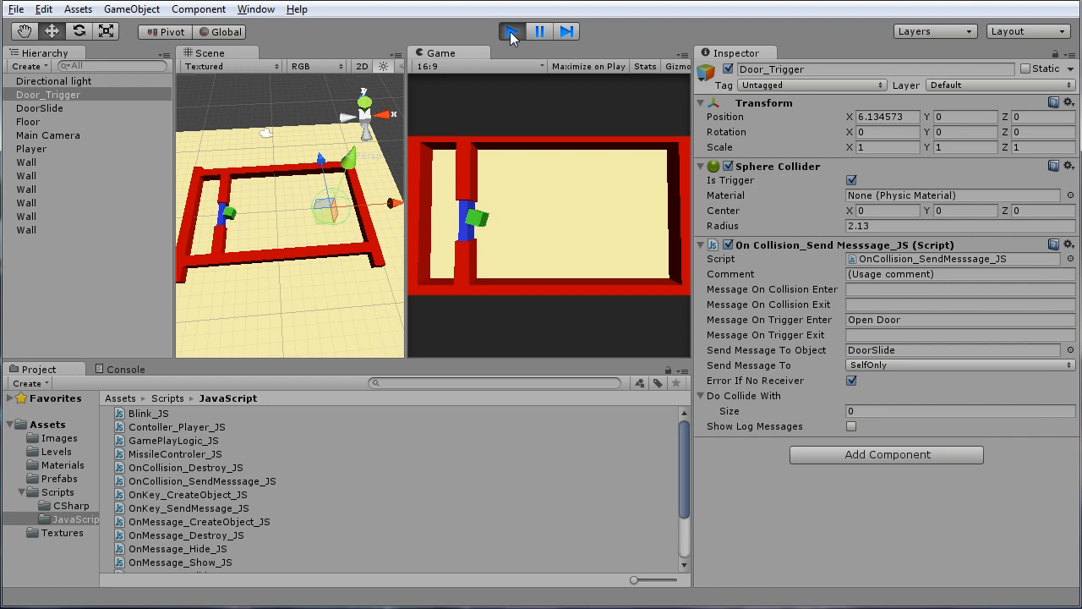
key(Up)
key(Up)
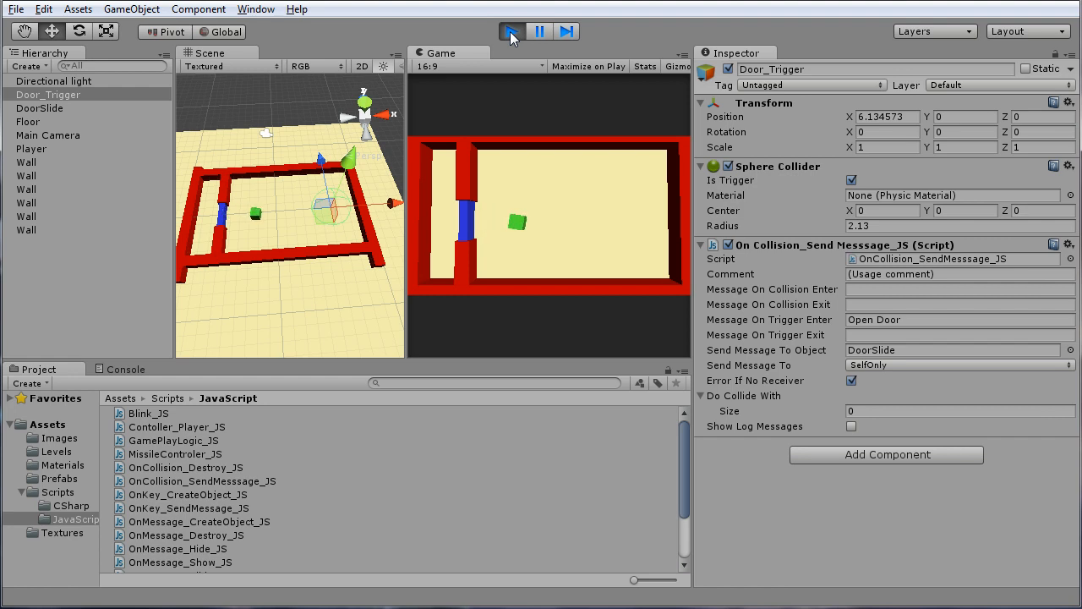
key(Up)
key(Up)
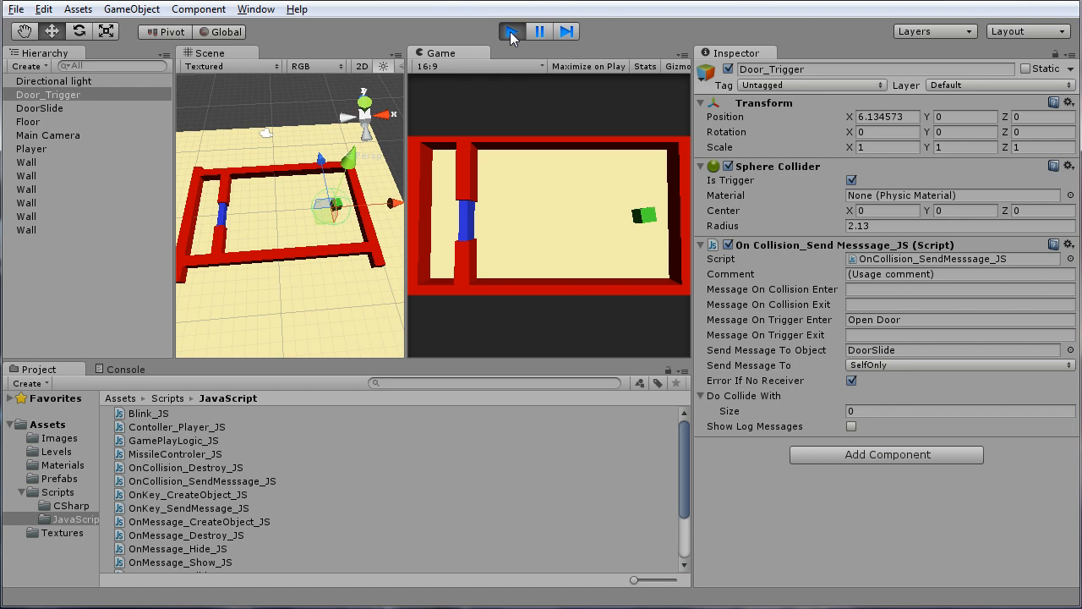
Steer the Player cube back out of the Door_Trigger area and stop the game
key(Down)
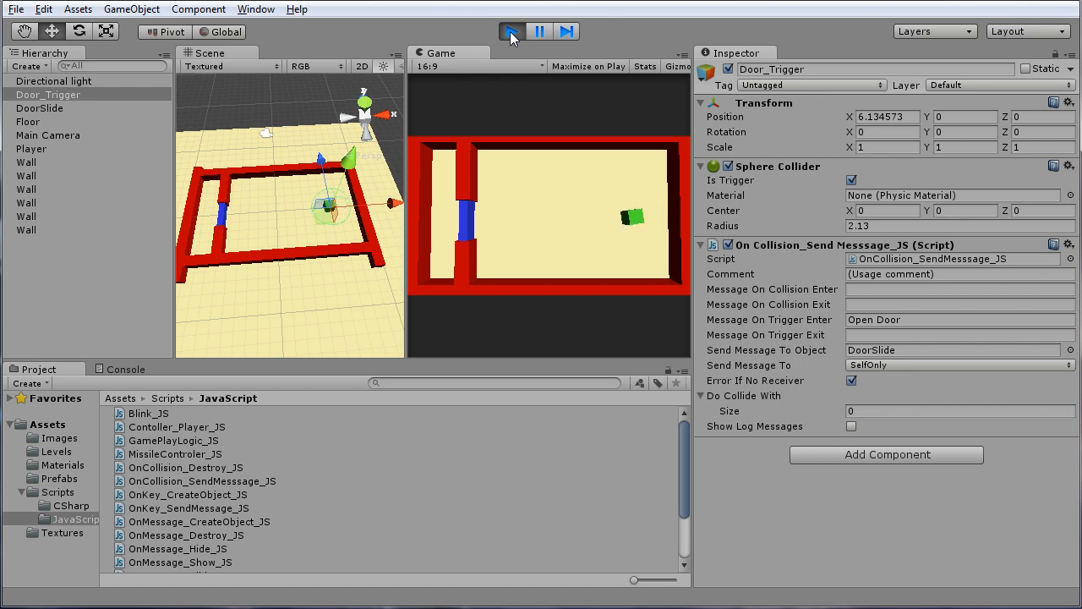
click(511, 31)
key(Down)
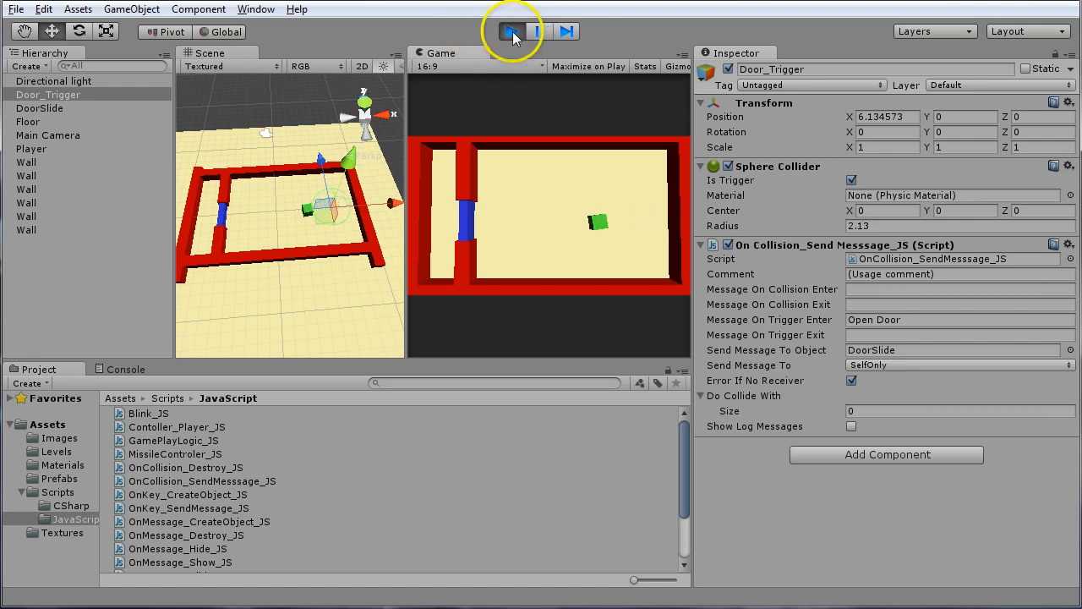
click(512, 31)
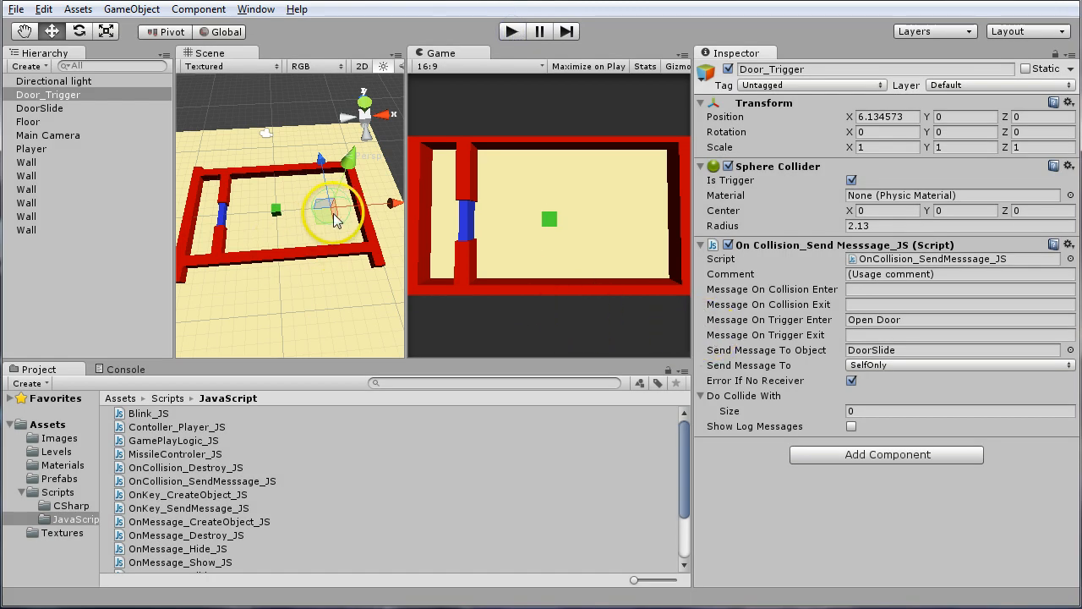
Check Door_Trigger's trigger-enter message and set the Message Name of DoorSlide's OnMessage_Slide_JS script to "Open Door" to match
click(61, 82)
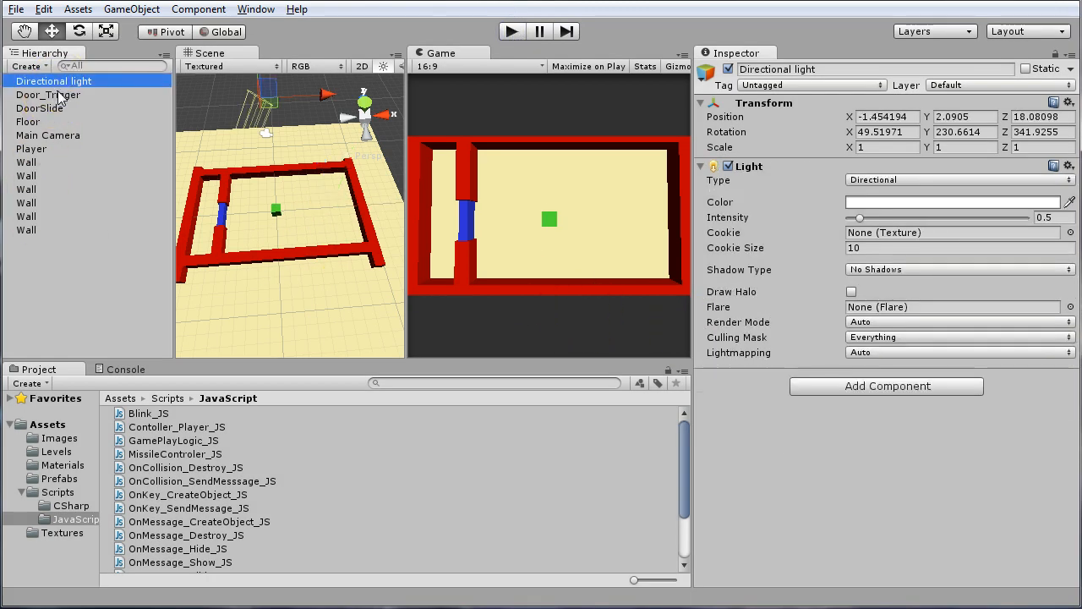
click(53, 95)
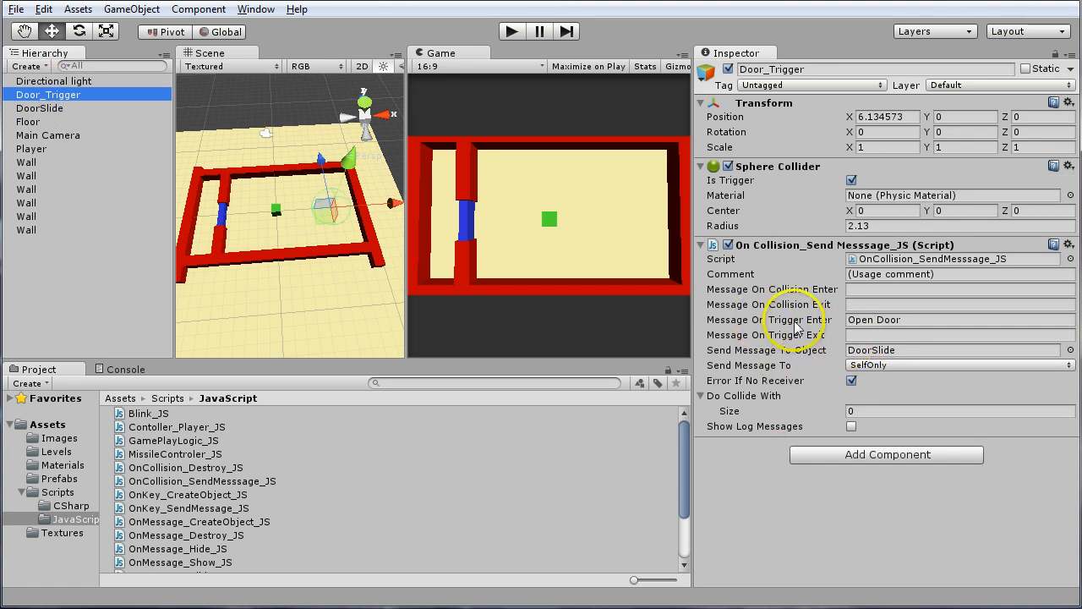
click(930, 320)
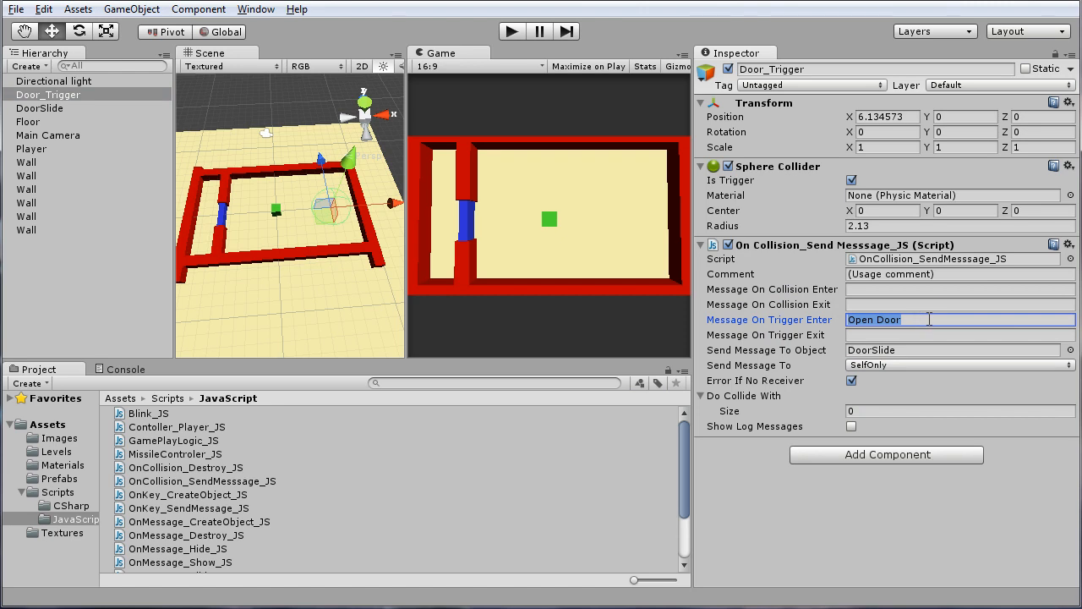
click(52, 108)
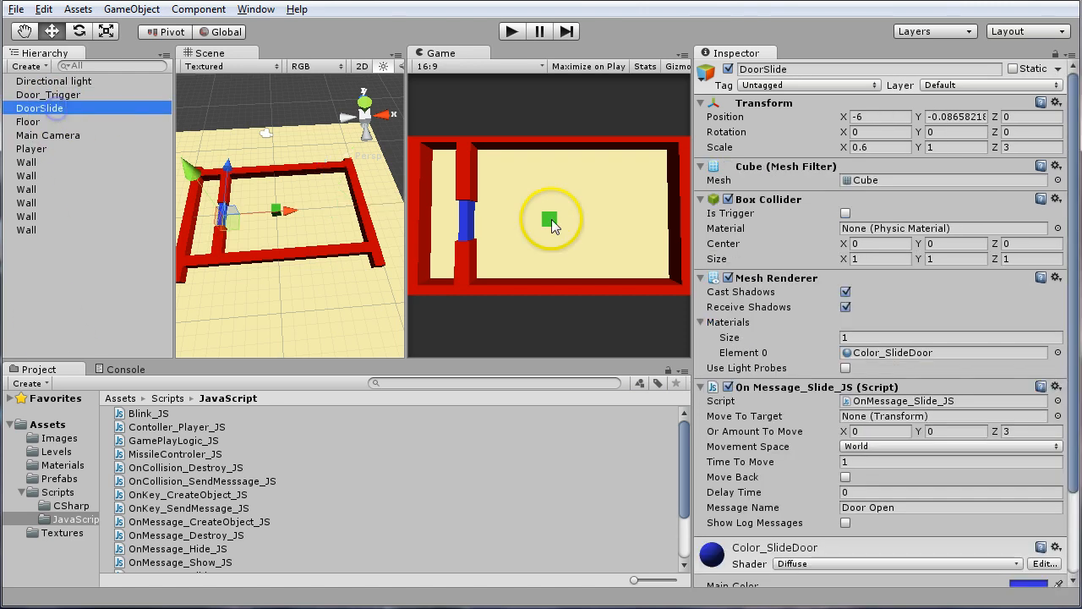
click(917, 508)
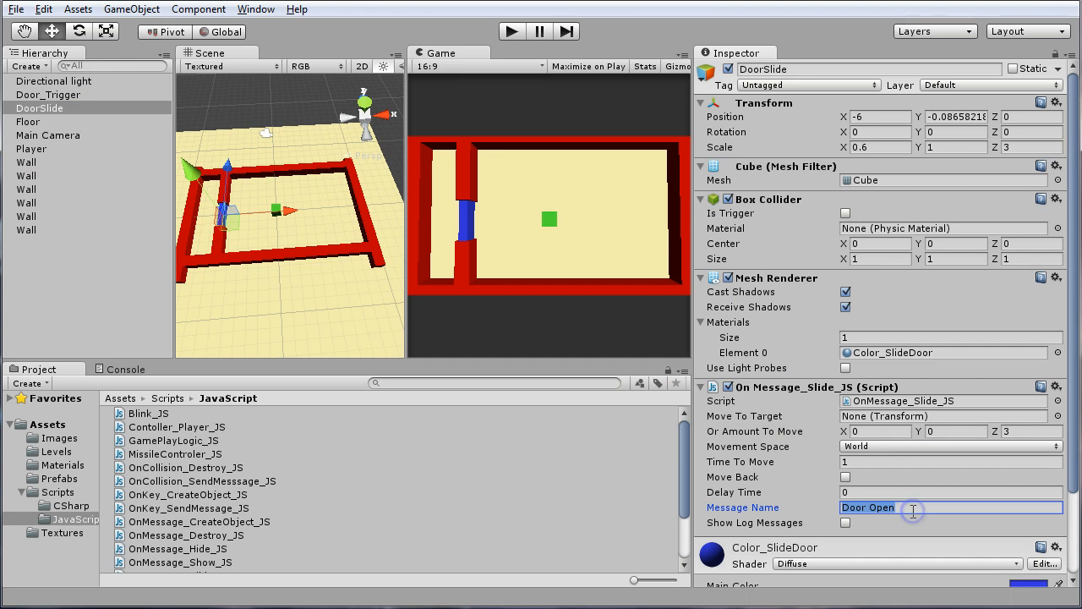
text(Open Door)
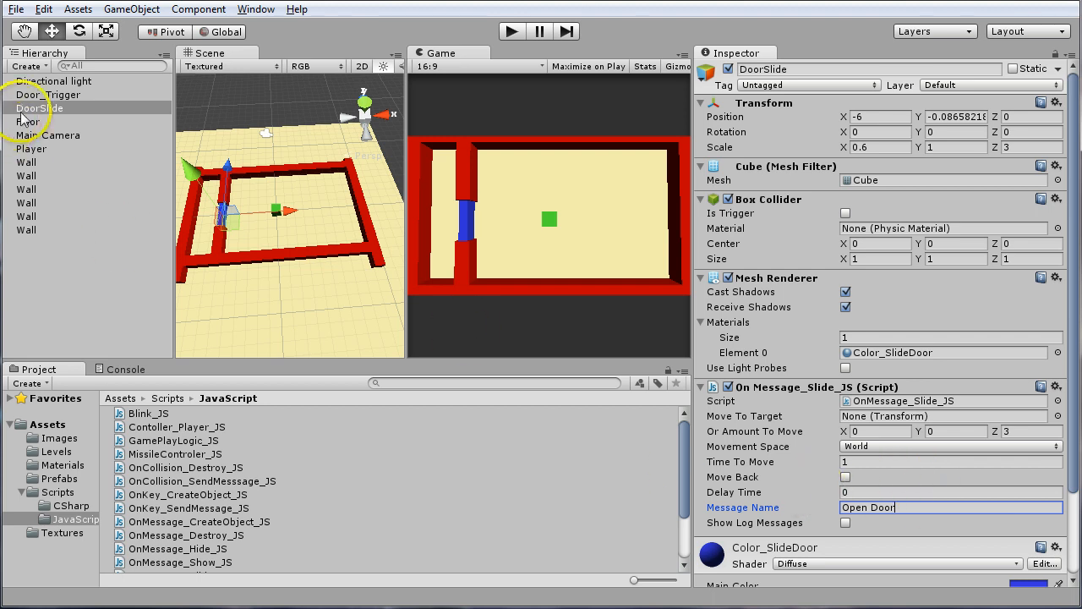
With Door_Trigger selected, run the game, steer the Player cube into the trigger area, and stop the game
click(49, 97)
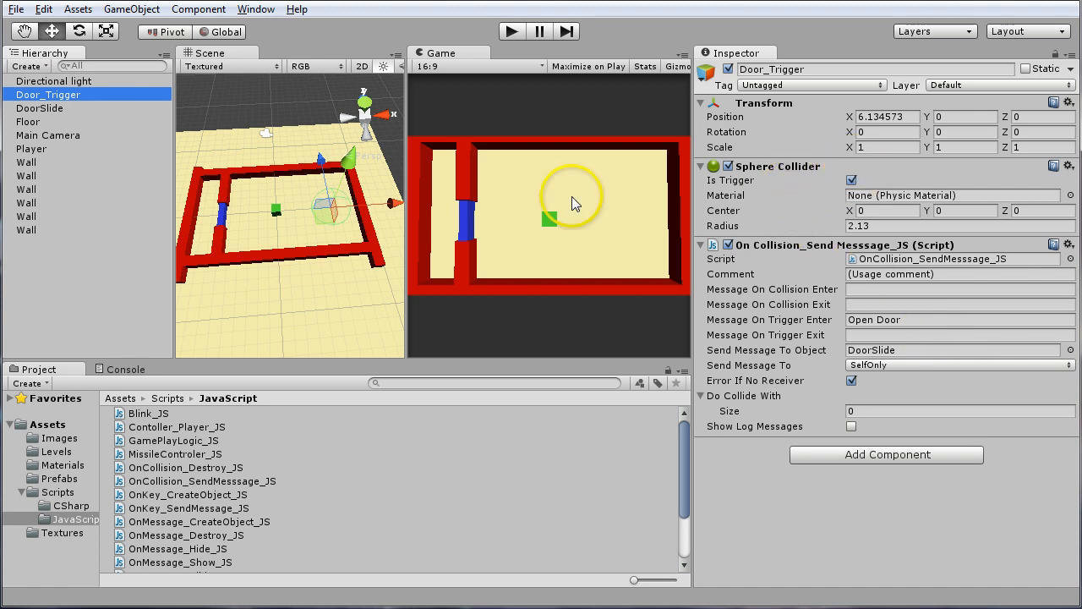
click(513, 32)
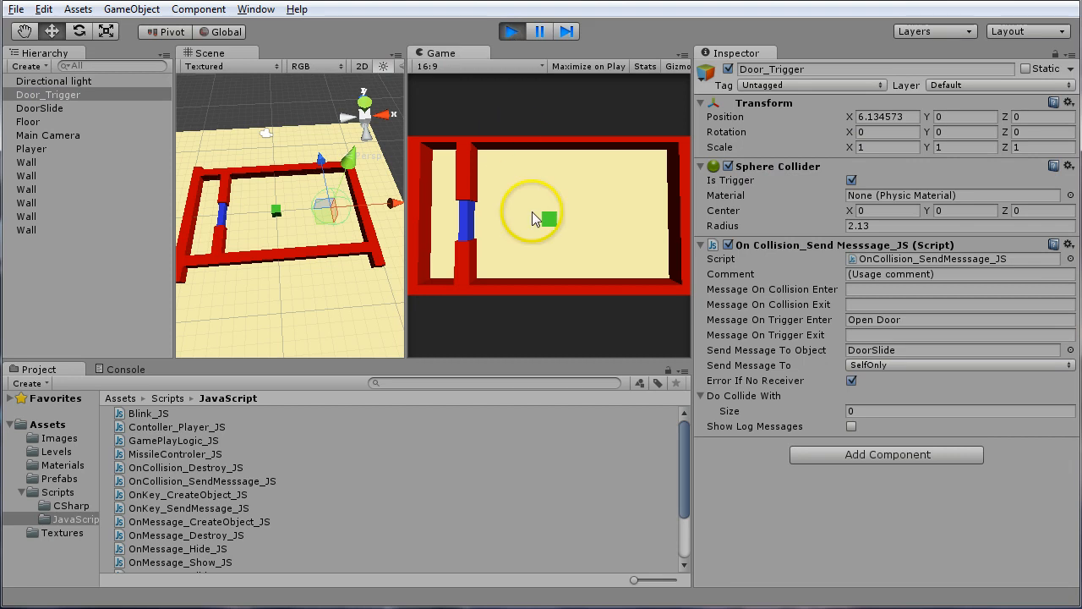
key(Right)
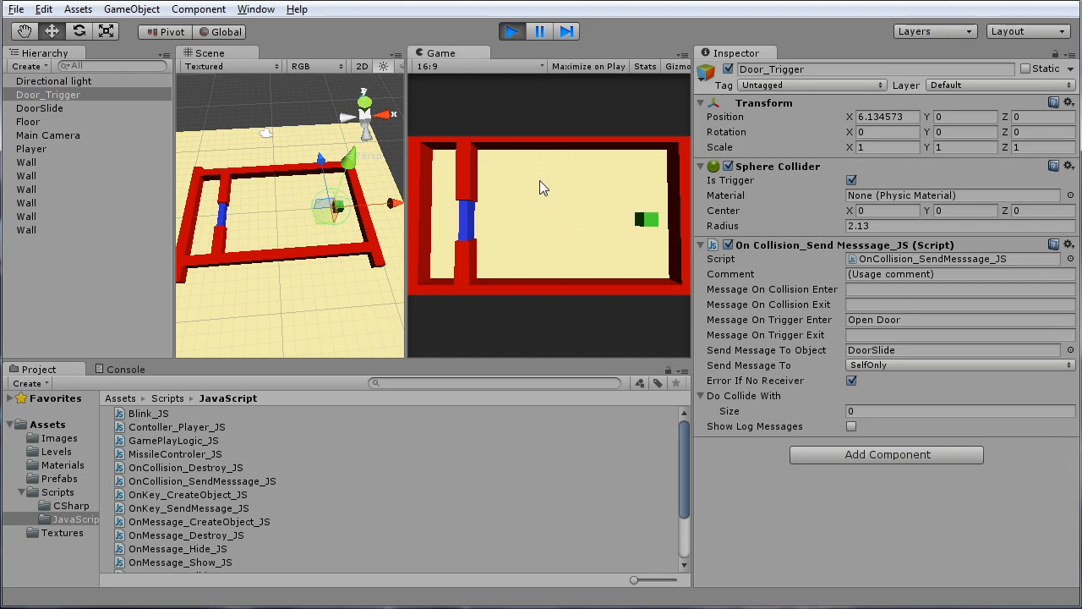
click(511, 33)
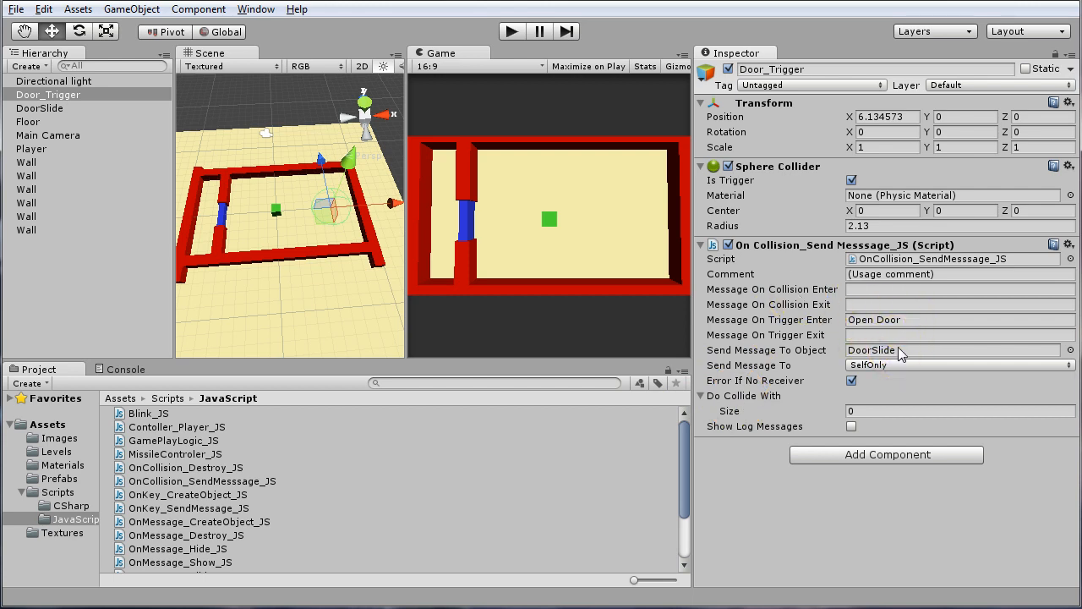
Set Door_Trigger's Do Collide With list to size 1 with "Player" as Element 0
click(701, 397)
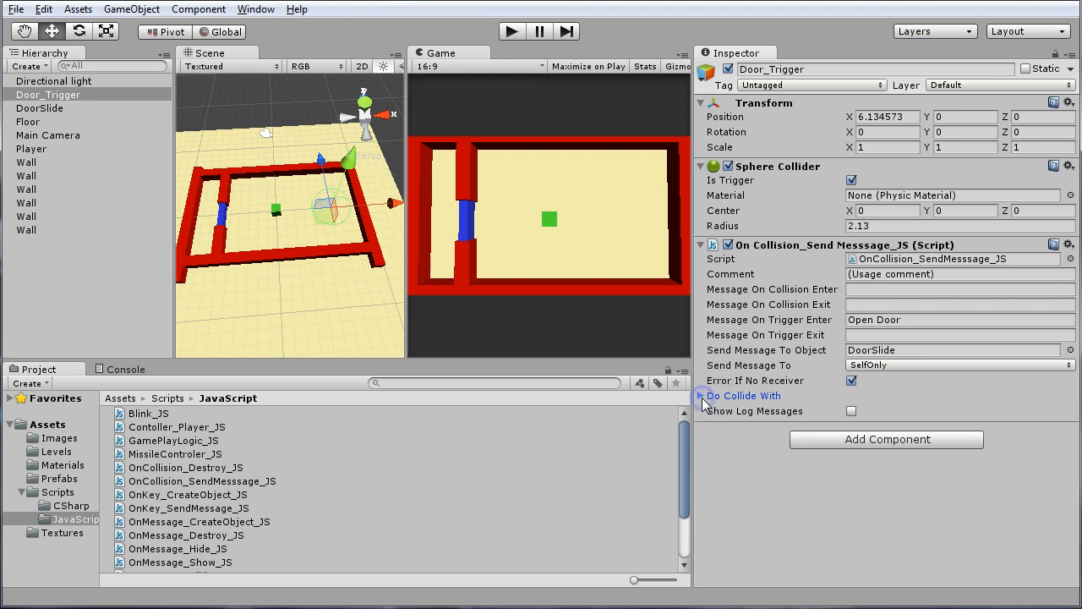
click(701, 397)
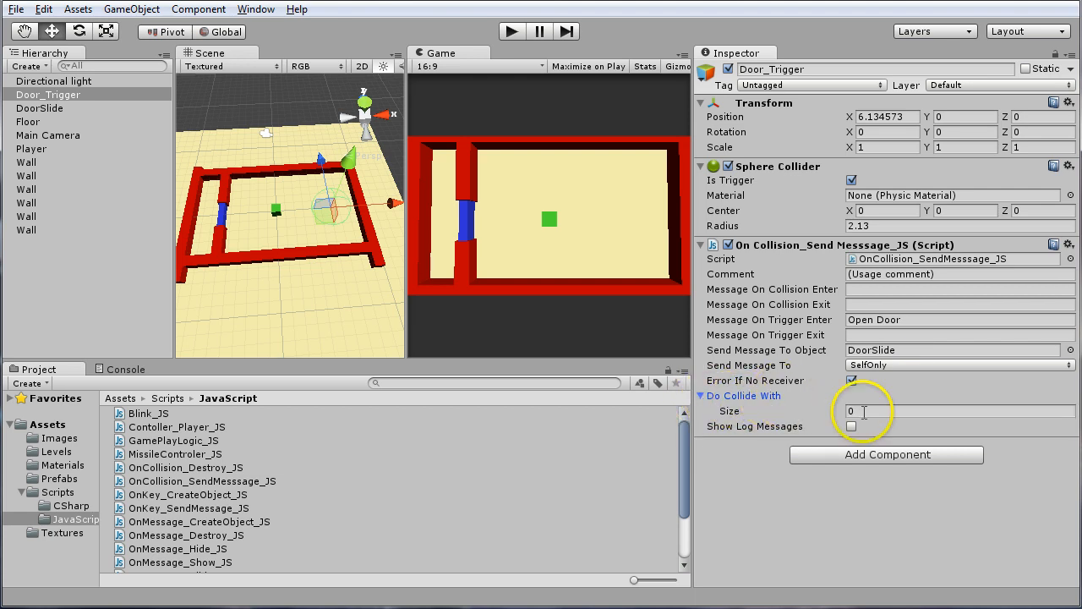
click(866, 411)
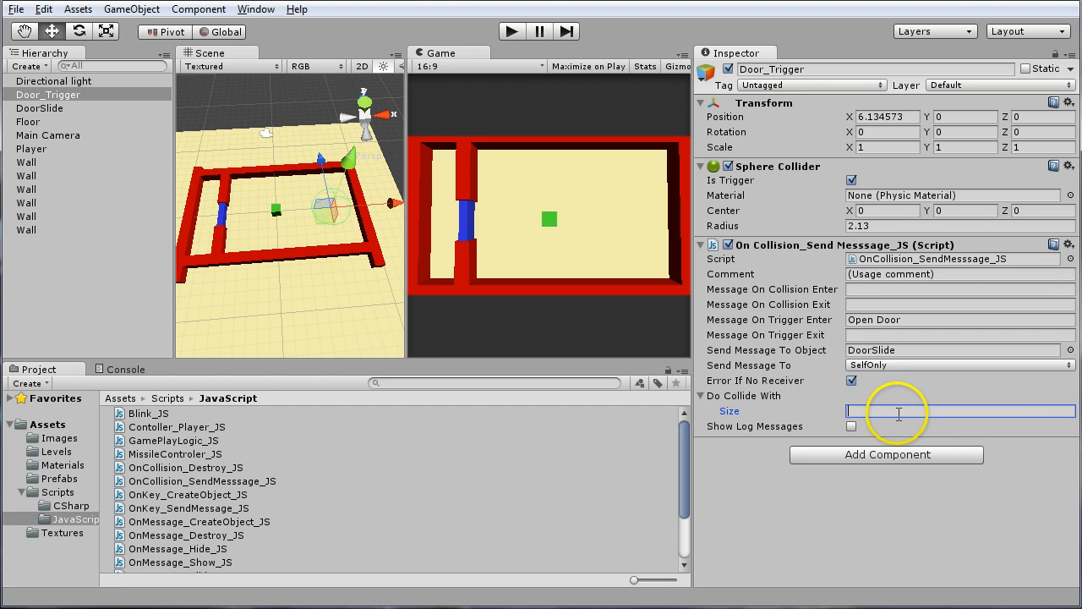
key(Return)
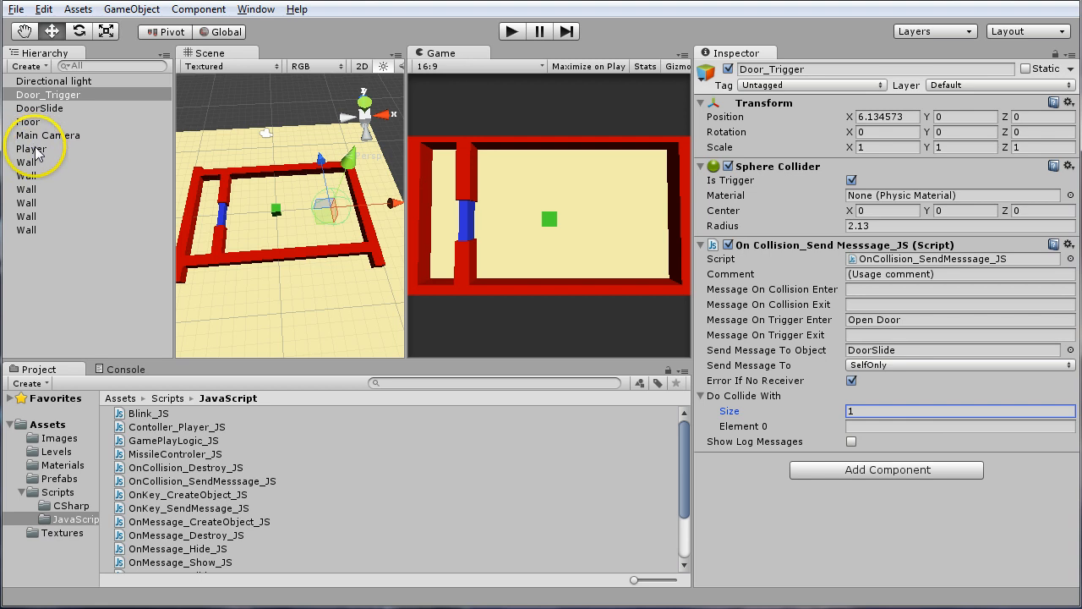
click(929, 424)
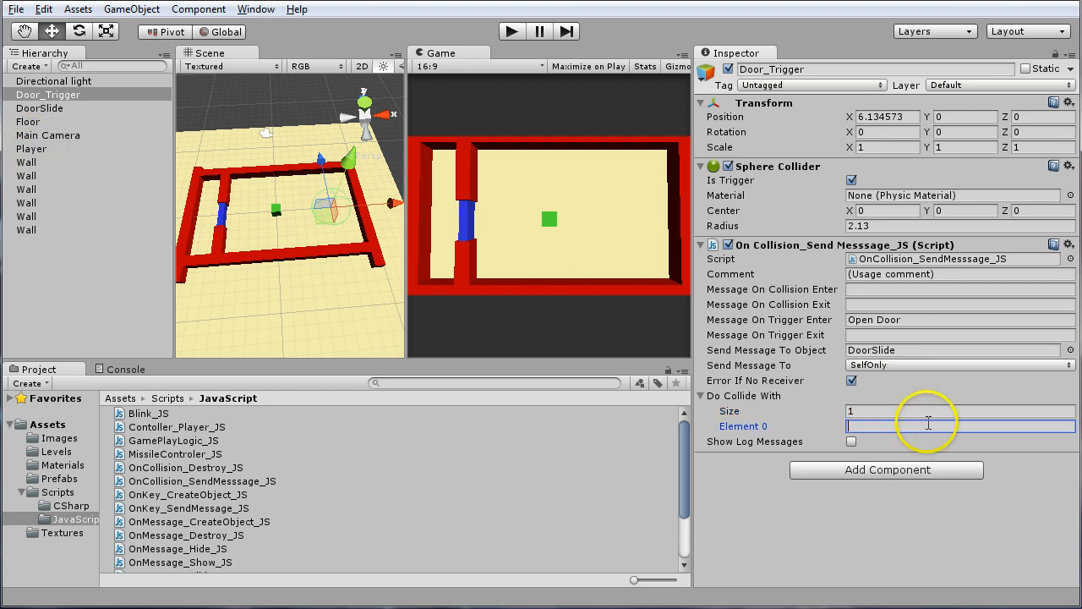
text(Player)
click(928, 481)
click(962, 565)
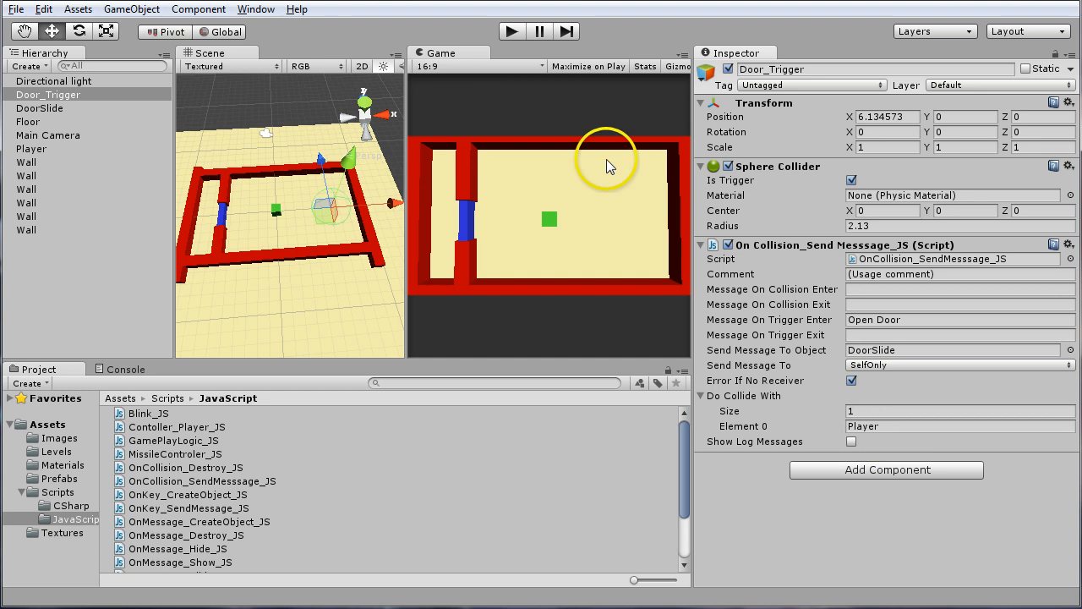
Run the game and steer the Player cube into the Door_Trigger area to test the door
click(511, 32)
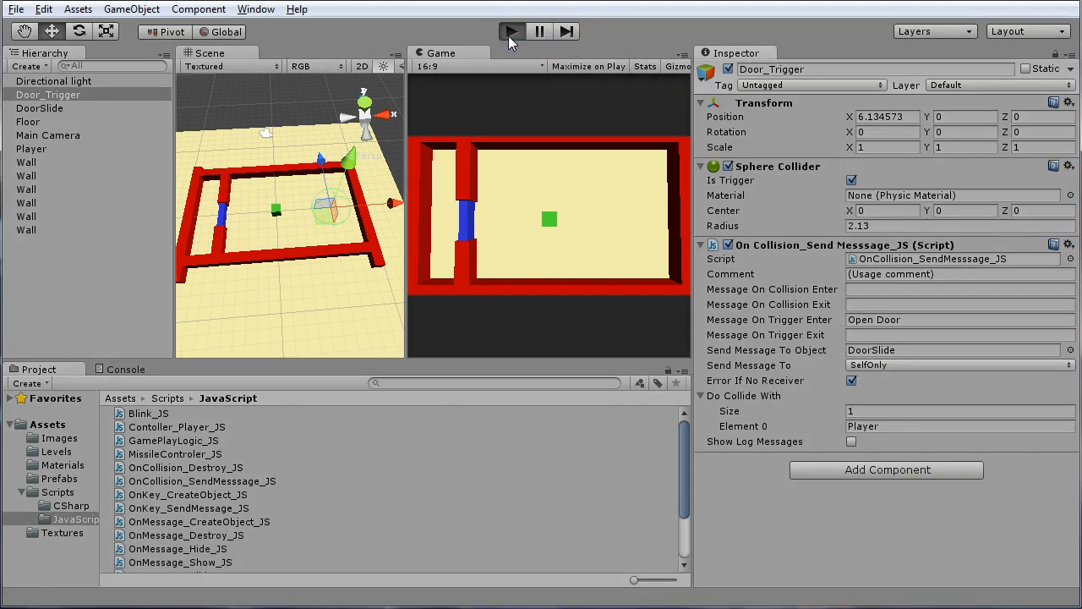
click(643, 235)
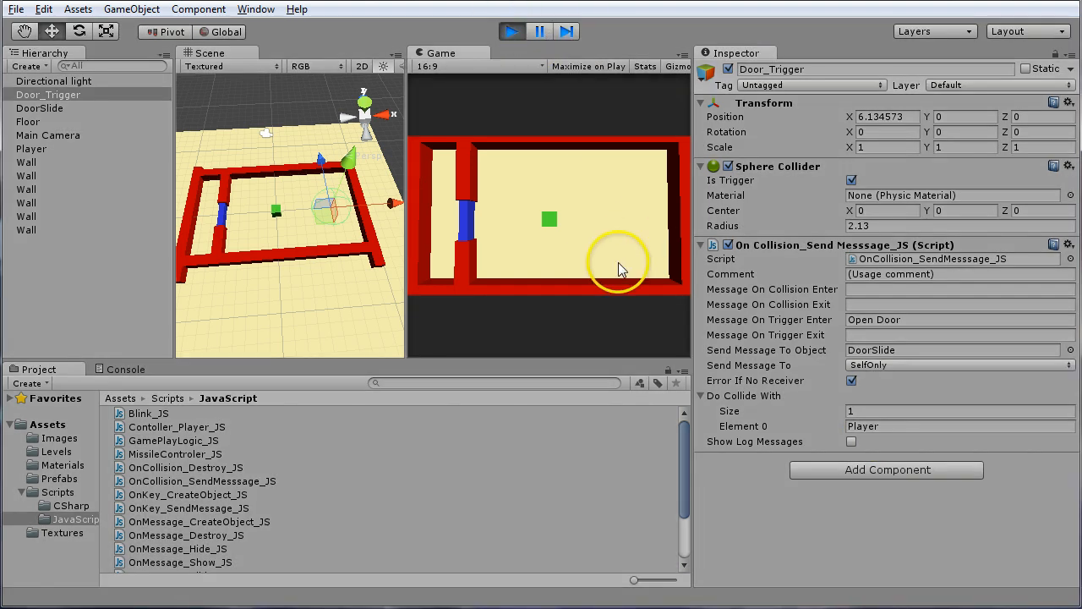
key(Right)
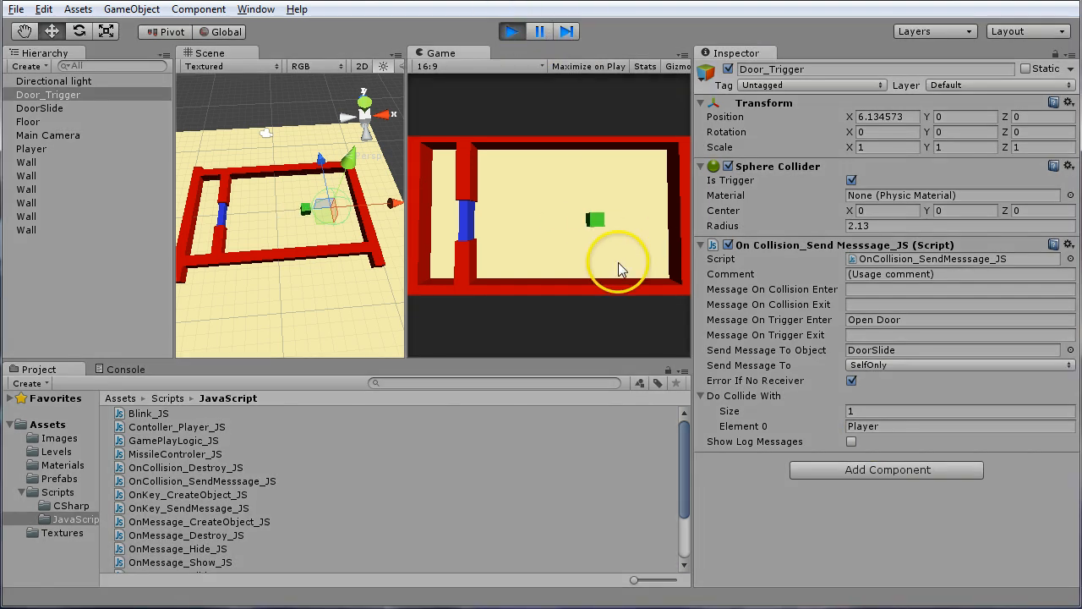
key(Right)
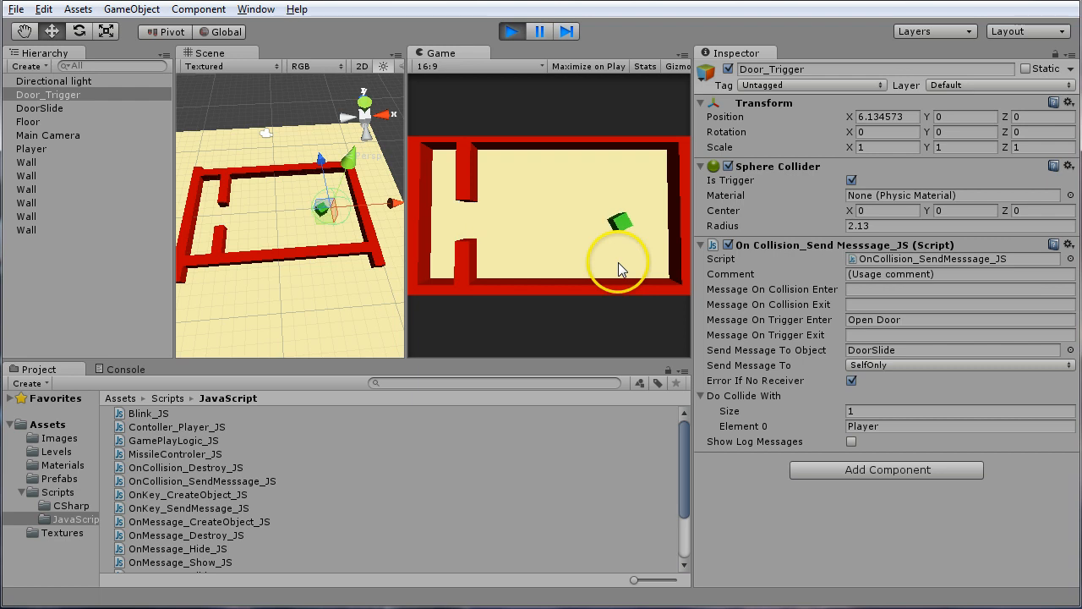
Steer the Player cube from the trigger area through the doorway and into the narrow room beyond it
key(Left)
key(Up)
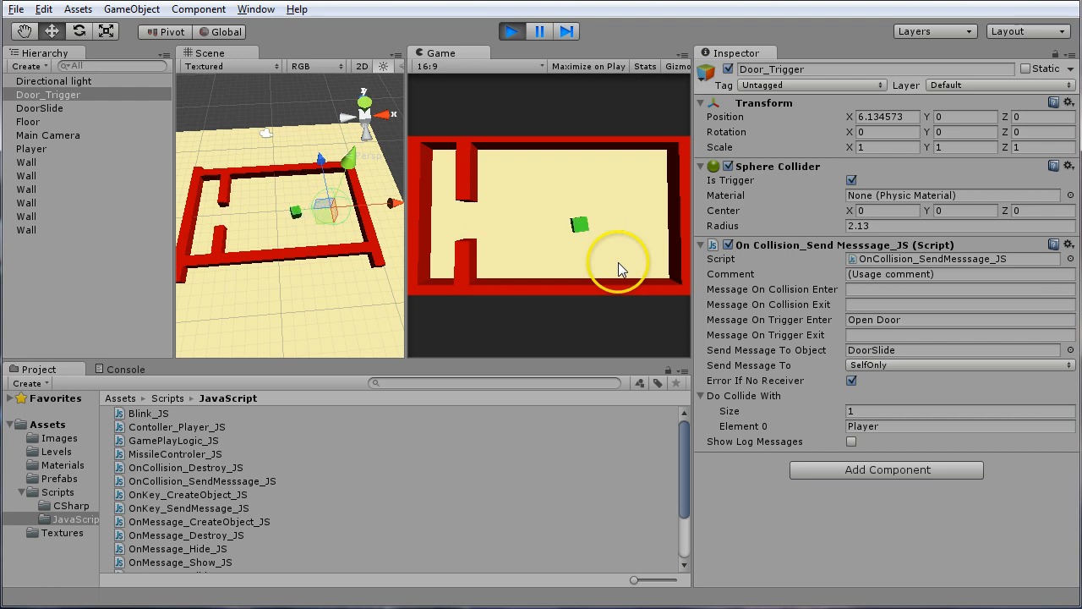
key(Left)
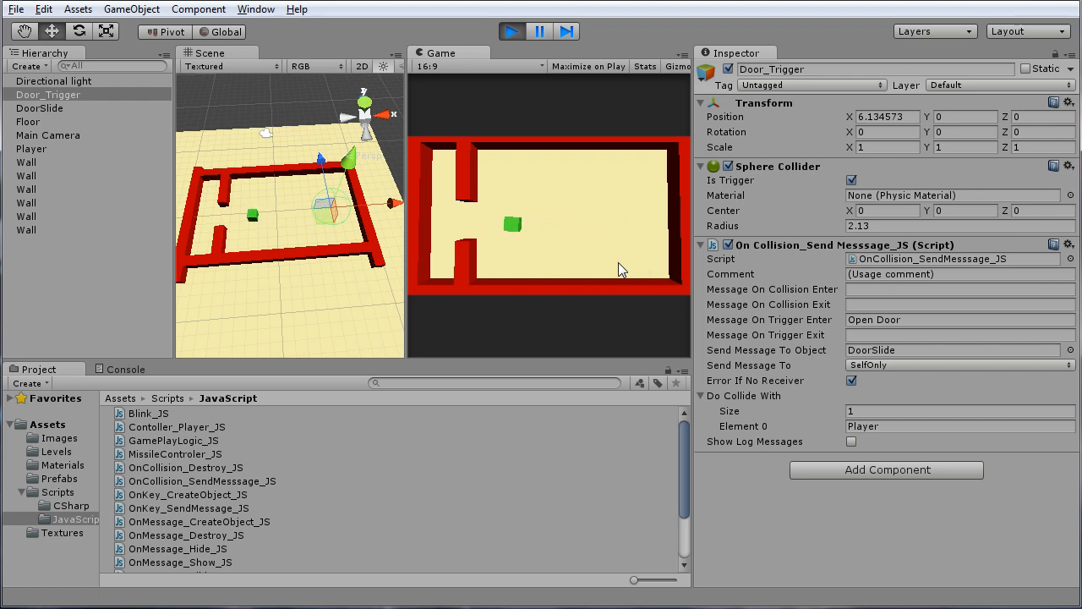
key(Up)
key(Right)
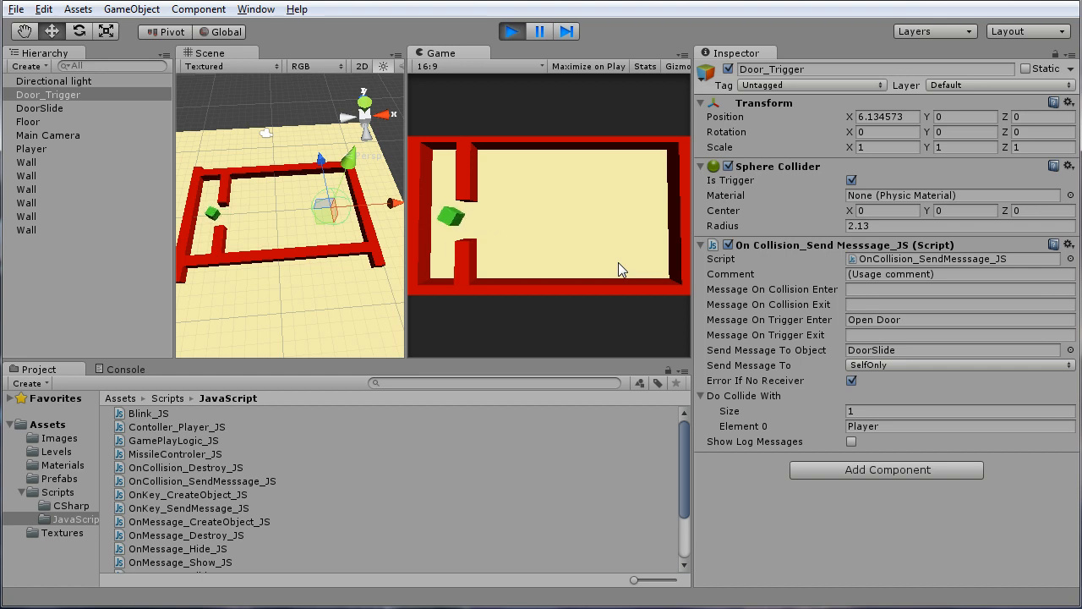
key(Up)
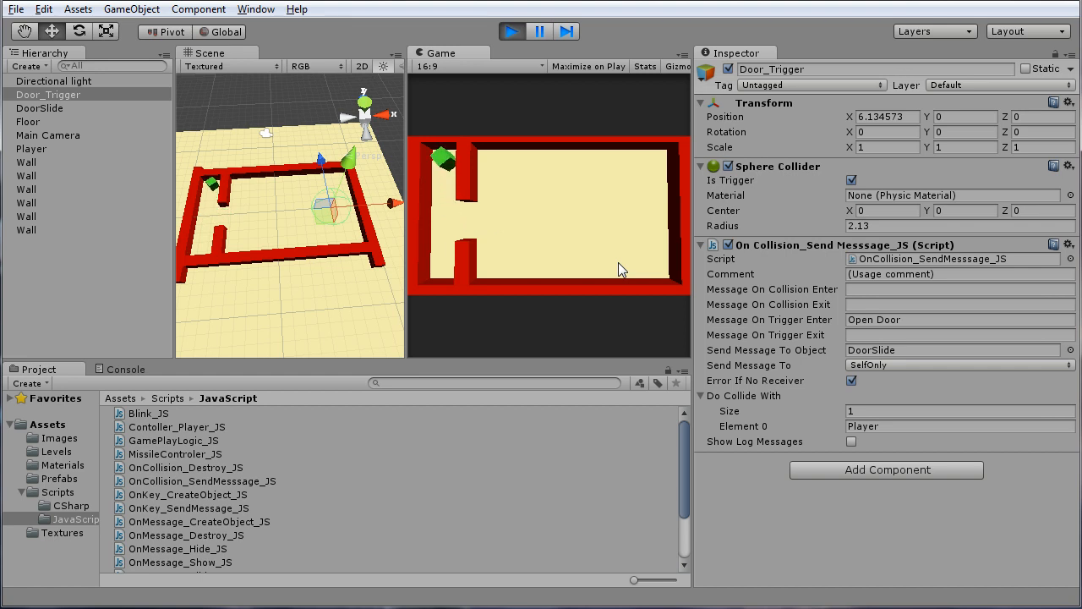
Steer the Player cube back through the doorway to the middle of the large room and stop the game
key(Right)
key(Up)
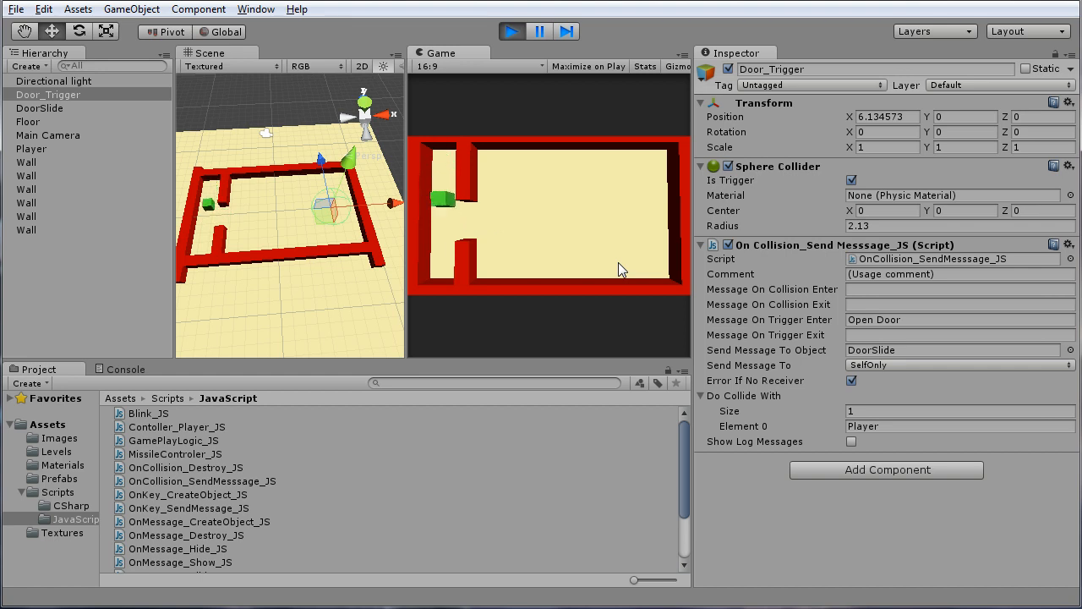
key(Up)
key(Left)
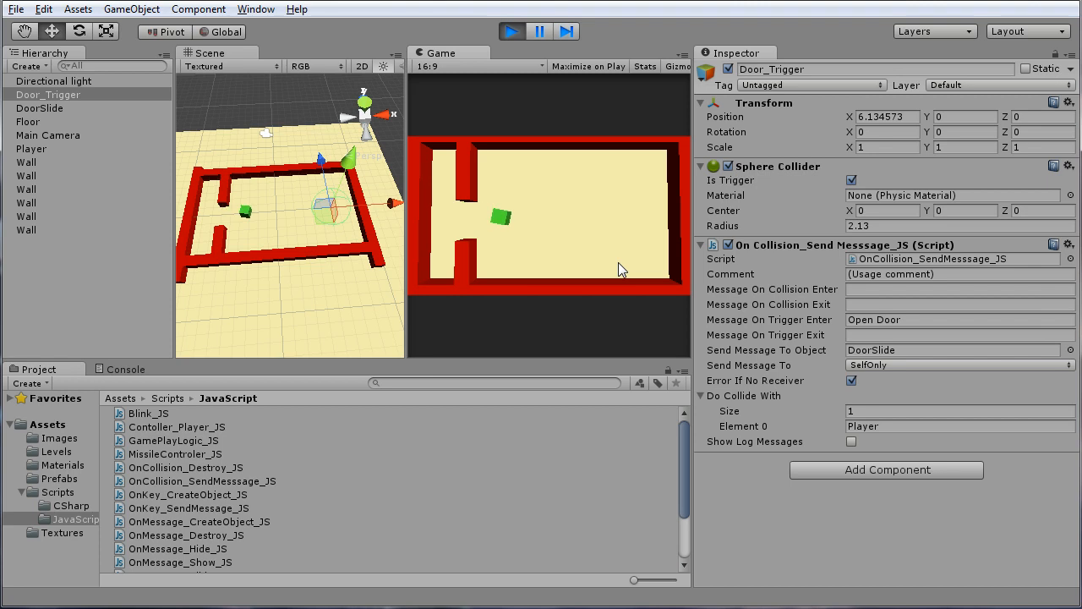
key(Up)
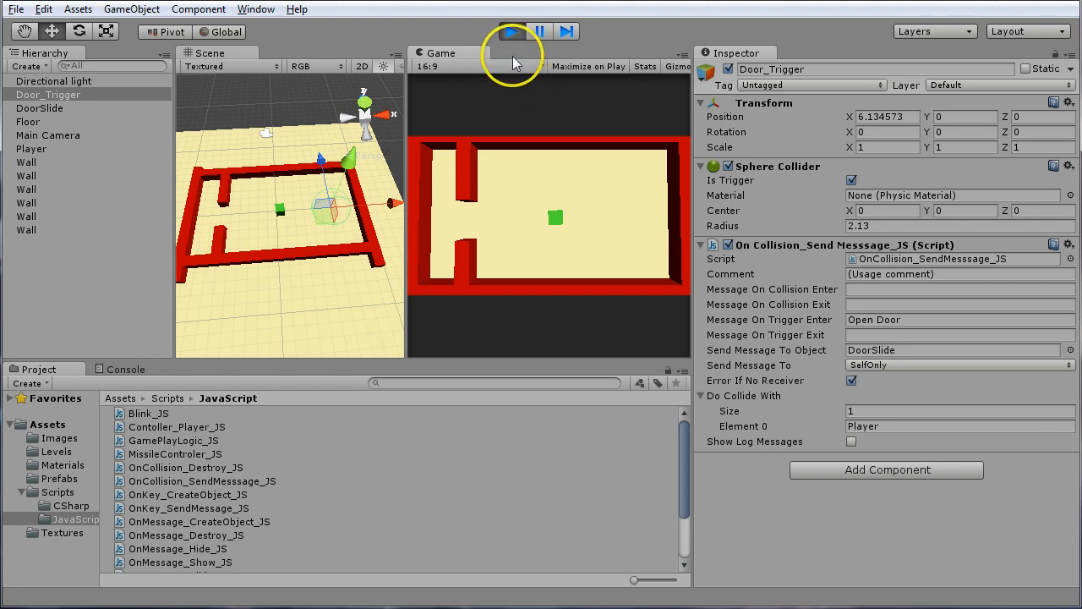
click(512, 33)
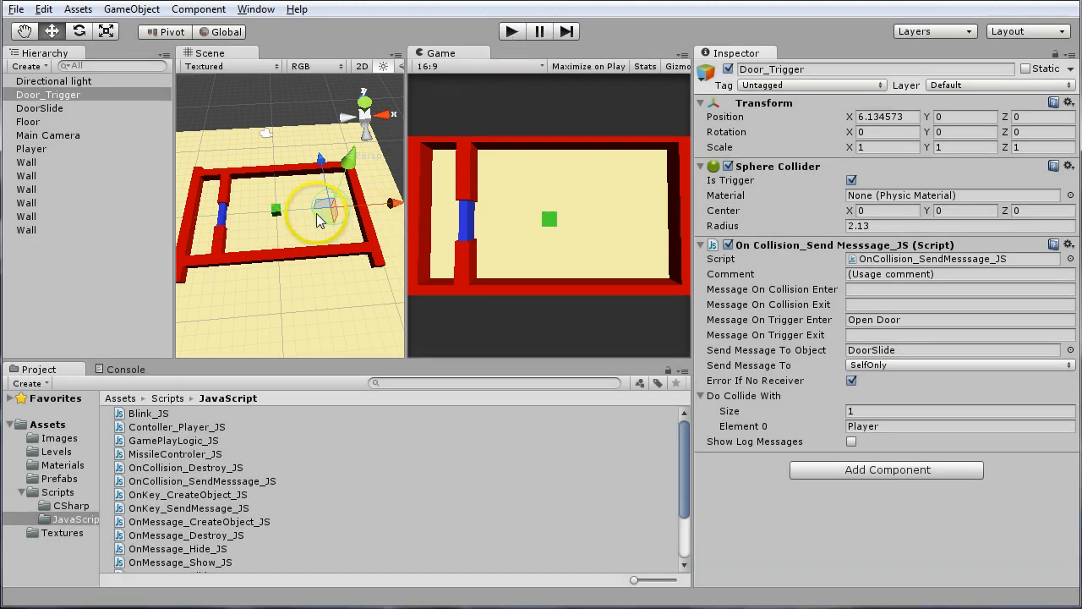
Add a point light to the scene
click(111, 12)
mouse_move(78, 9)
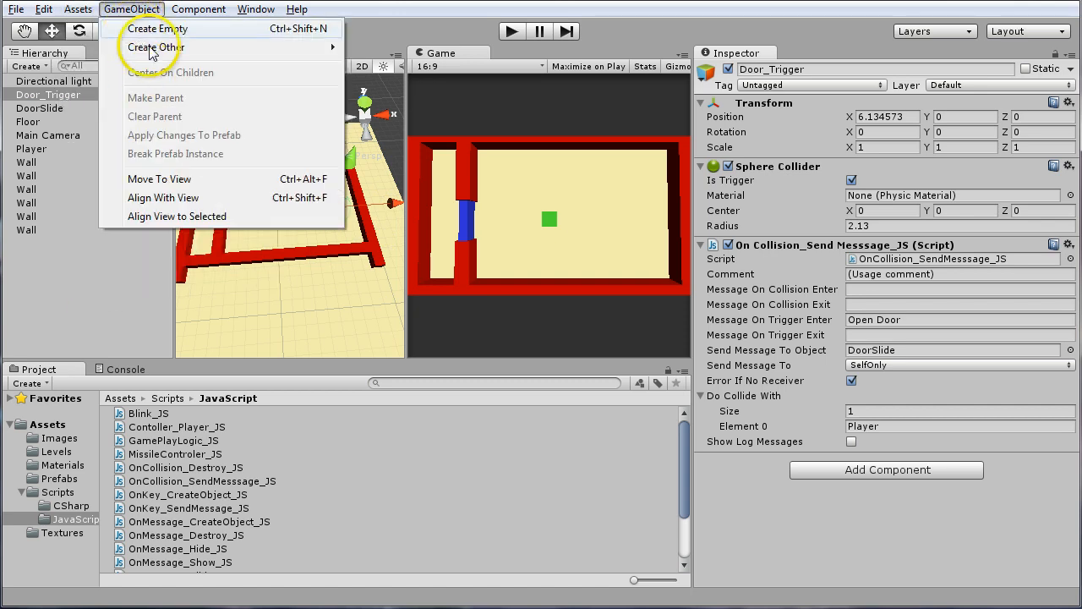
mouse_move(190, 12)
mouse_move(131, 10)
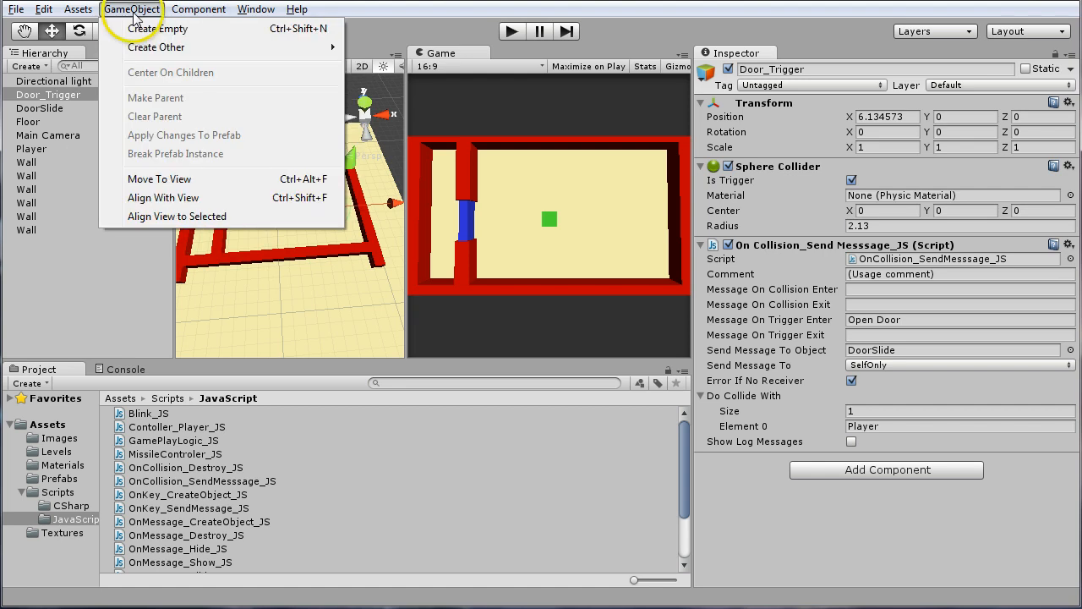
mouse_move(334, 47)
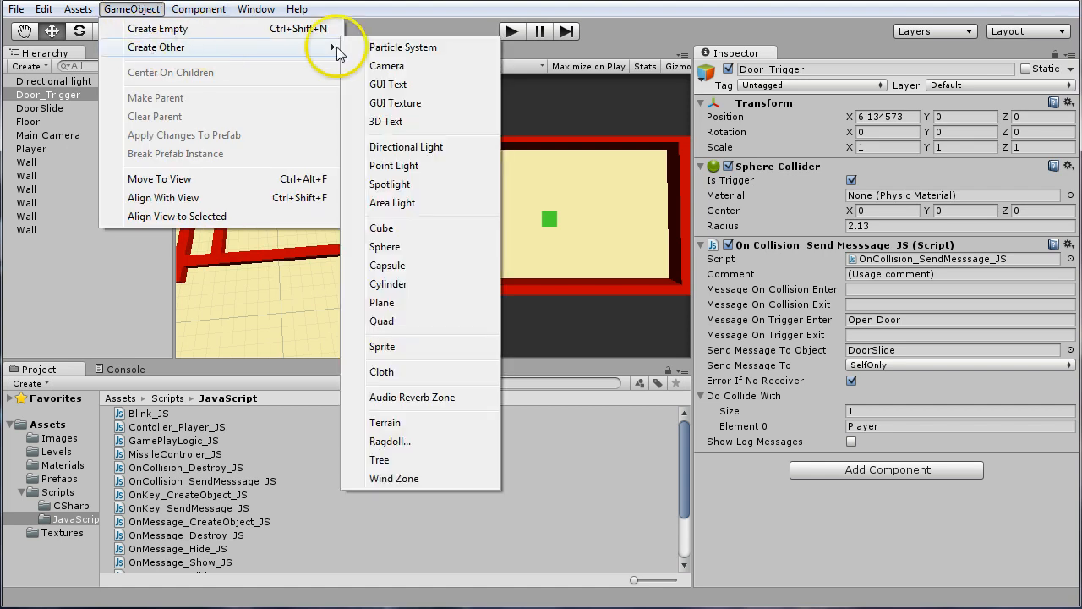
click(411, 166)
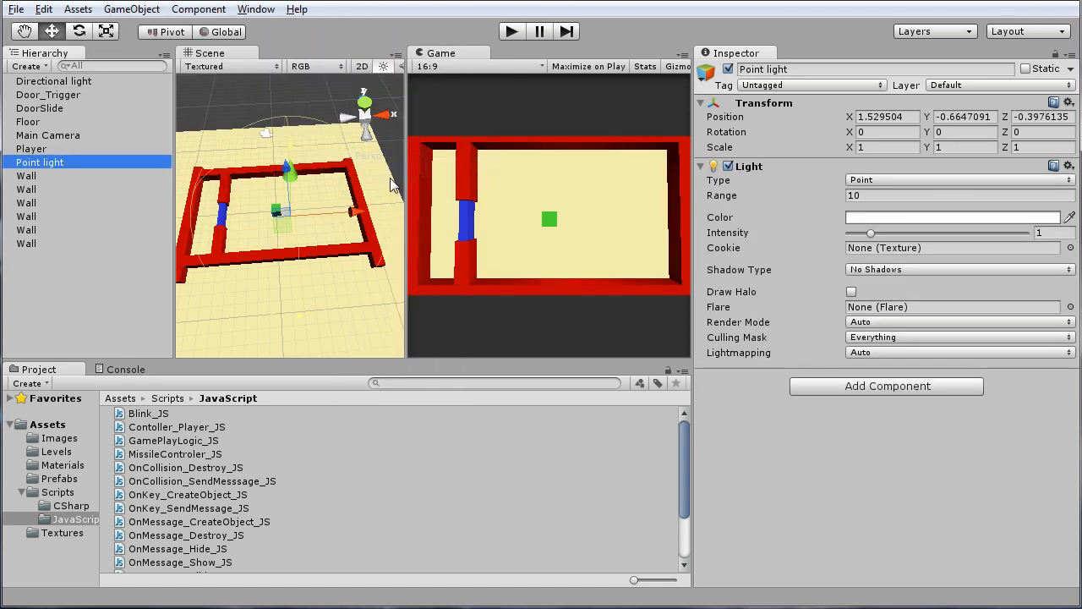
Raise the point light above the floor to a Y position of about -0.14
click(310, 208)
alt+drag(290, 247, 334, 222)
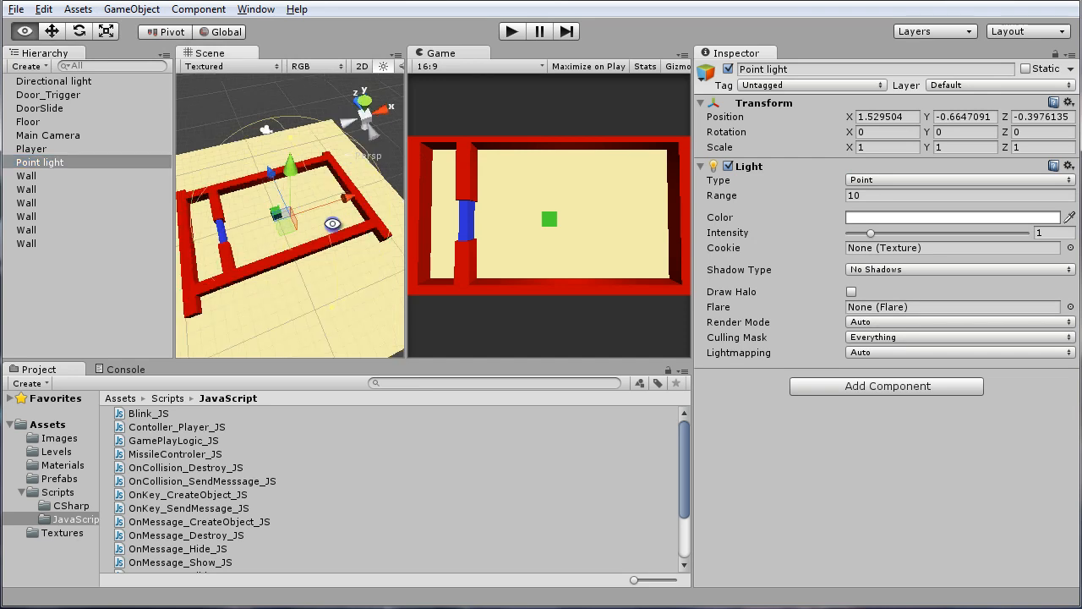
alt+scroll(304, 220, up, 4)
mouse_move(276, 163)
mouse_down()
mouse_move(272, 178)
mouse_move(272, 150)
mouse_move(284, 174)
mouse_move(281, 163)
mouse_up()
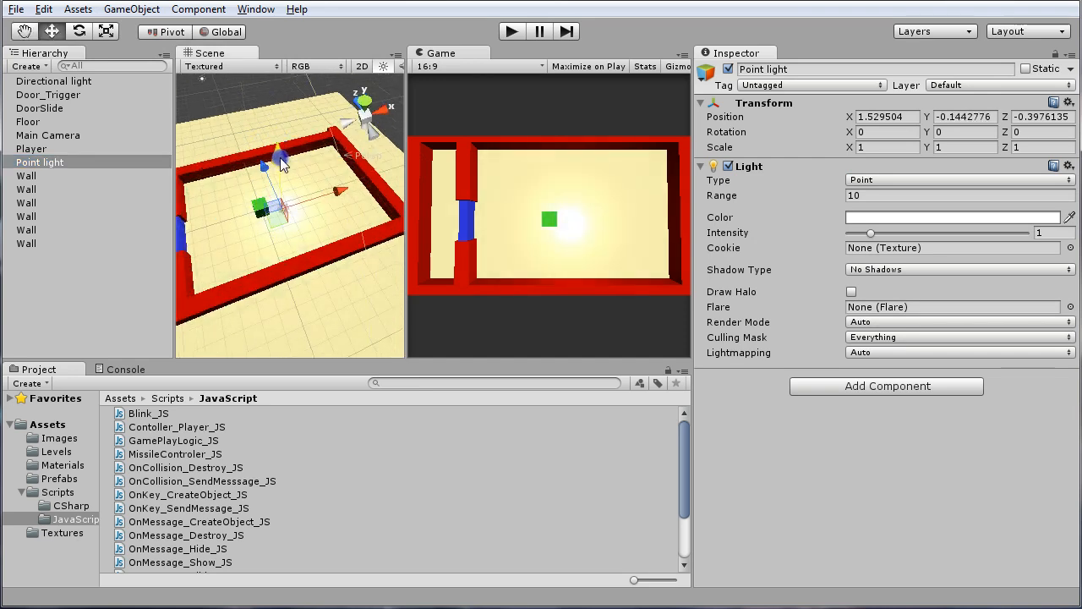
Move the point light to the far end of the large room, at about X 6.32 and Z 0.33
alt+drag(288, 228, 218, 278)
alt+middle_drag(286, 248, 258, 265)
drag(307, 229, 365, 231)
drag(287, 175, 285, 165)
drag(356, 215, 354, 214)
click(64, 165)
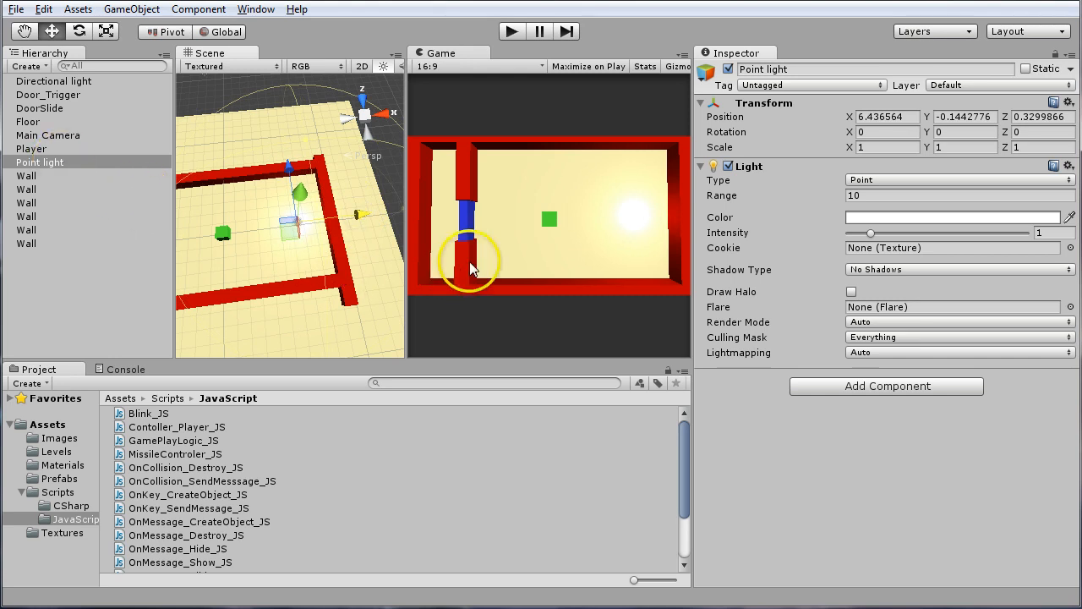
drag(360, 211, 359, 215)
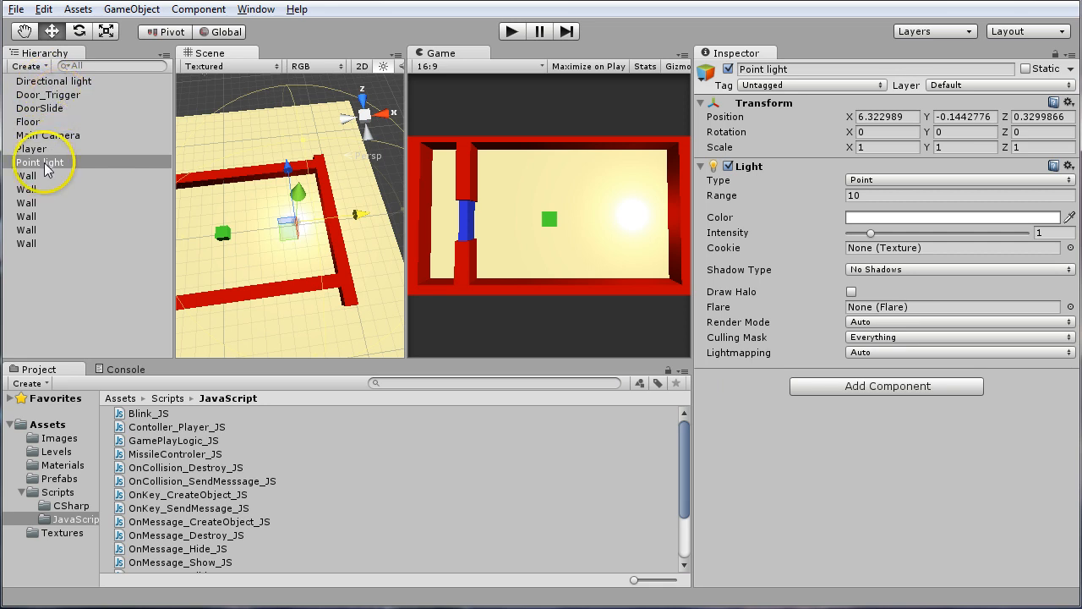
Make the point light a child of Door_Trigger, expand its hierarchy and select the nested light
drag(45, 169, 68, 99)
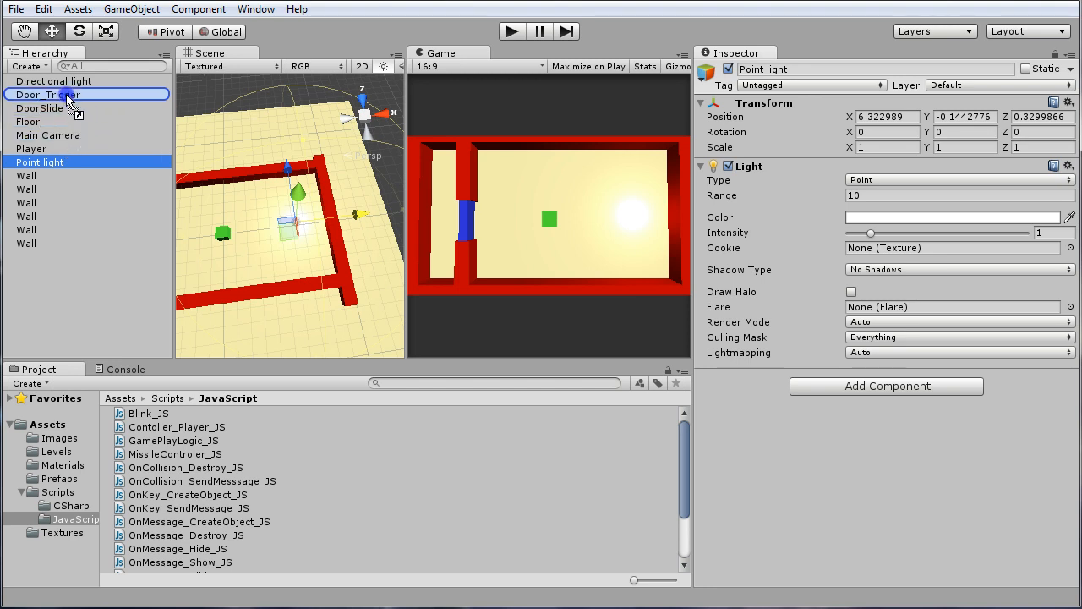
drag(67, 98, 70, 100)
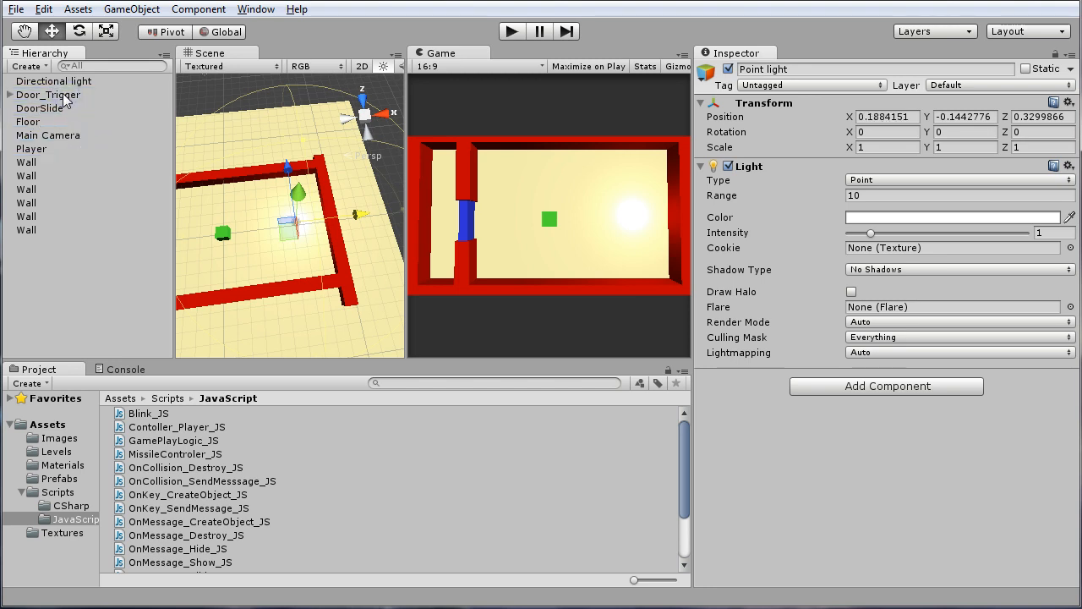
click(9, 95)
click(45, 110)
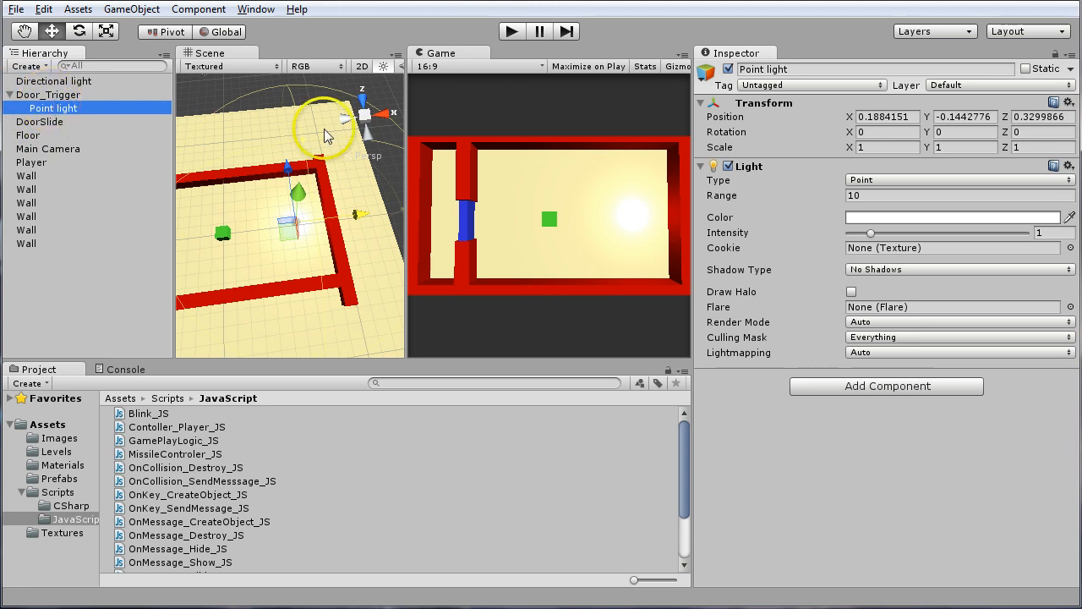
click(48, 94)
click(53, 108)
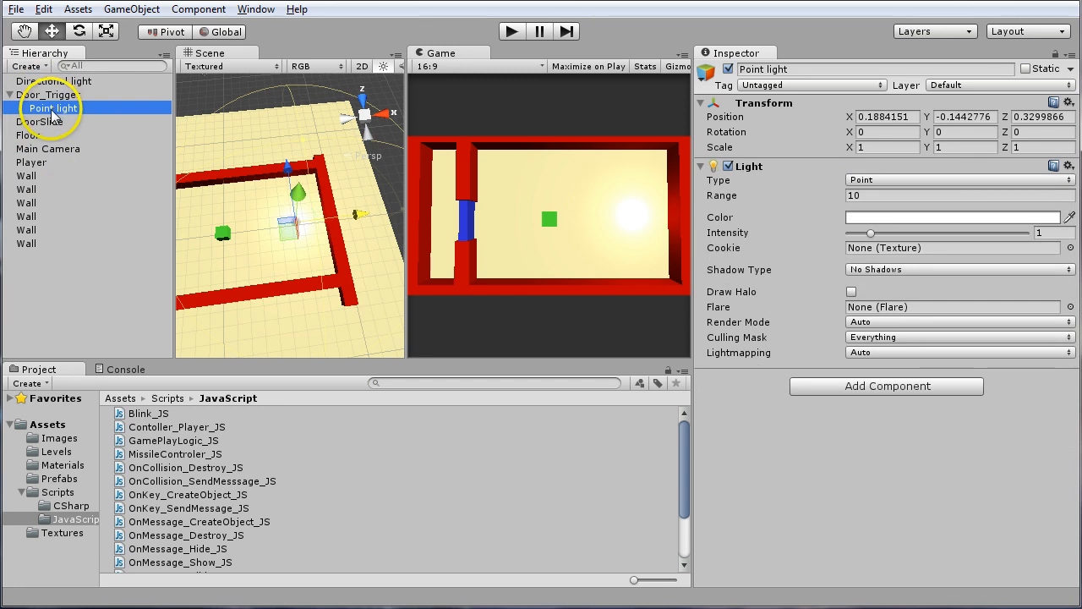
Set the nested point light's local position to X 0, Y 0, Z 0
click(879, 117)
text(0)
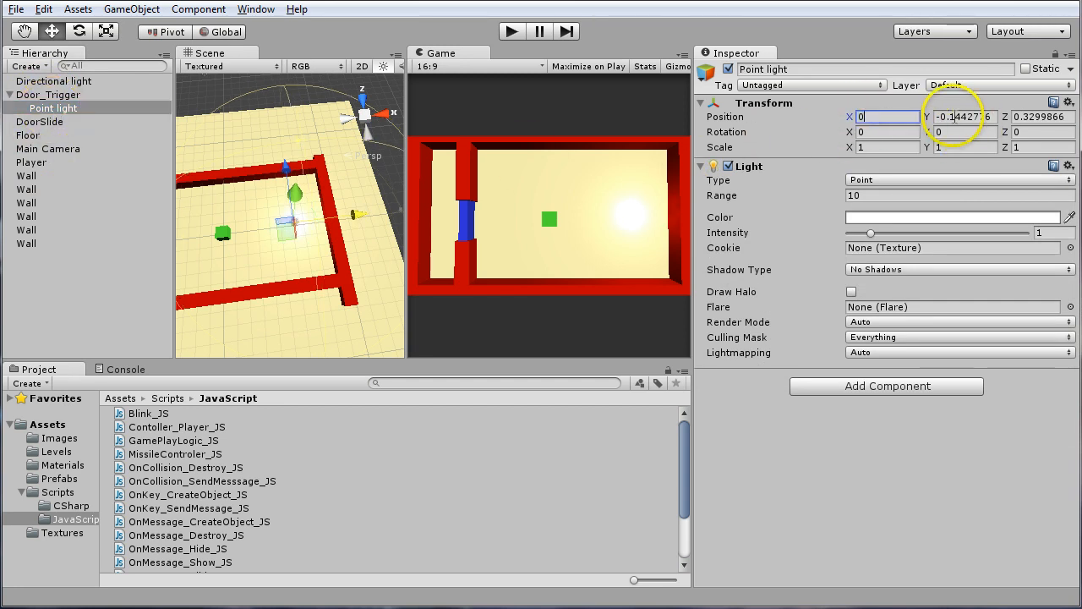
click(956, 117)
text(0)
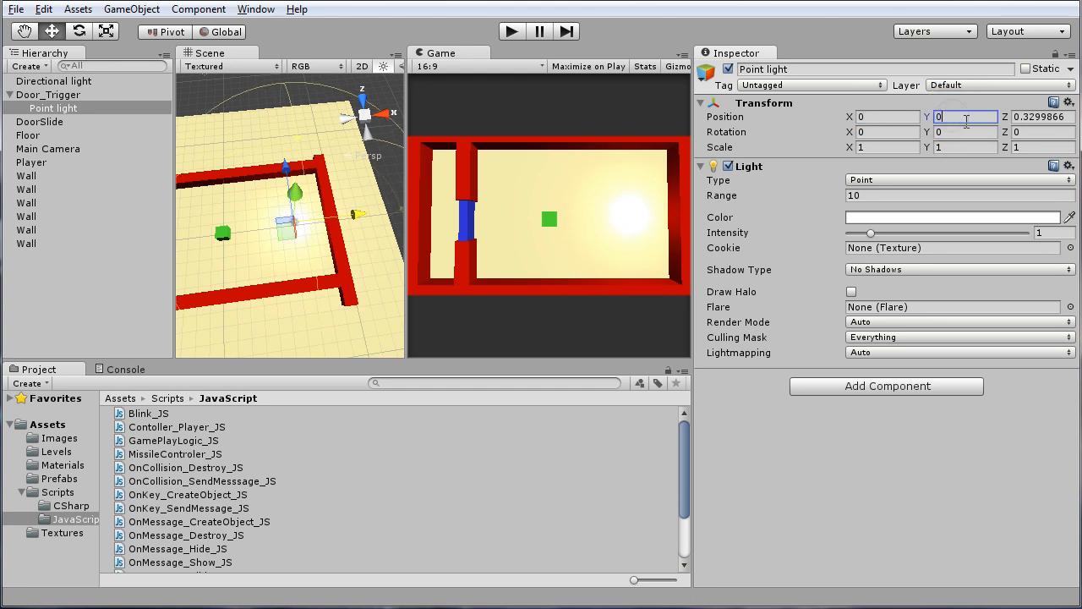
click(1025, 117)
text(0)
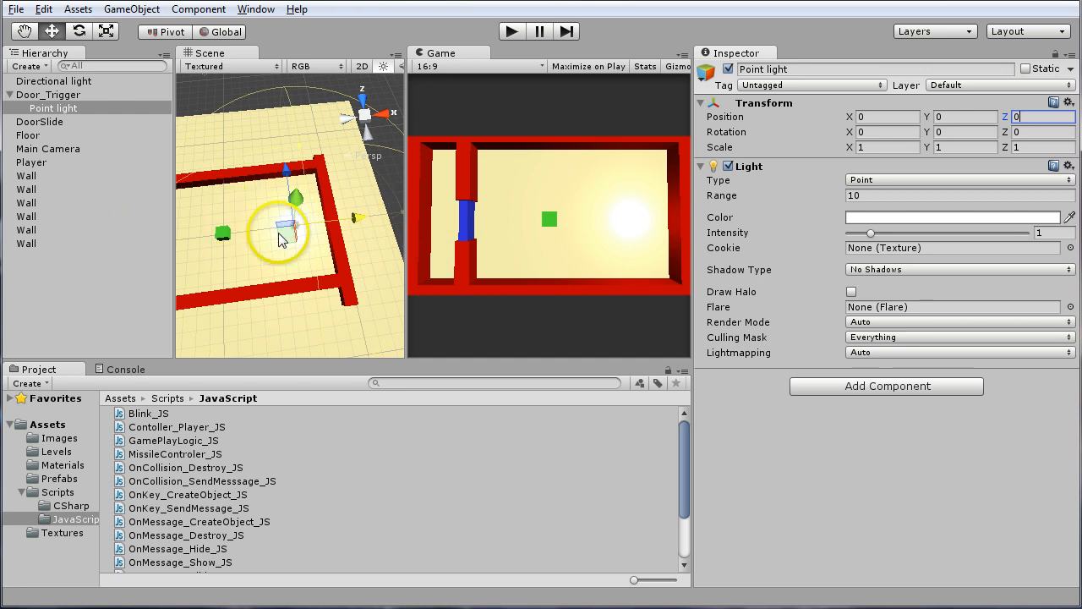
Raise the point light slightly above the trigger's centre, to a local Y of about 0.21
alt+drag(283, 224, 206, 414)
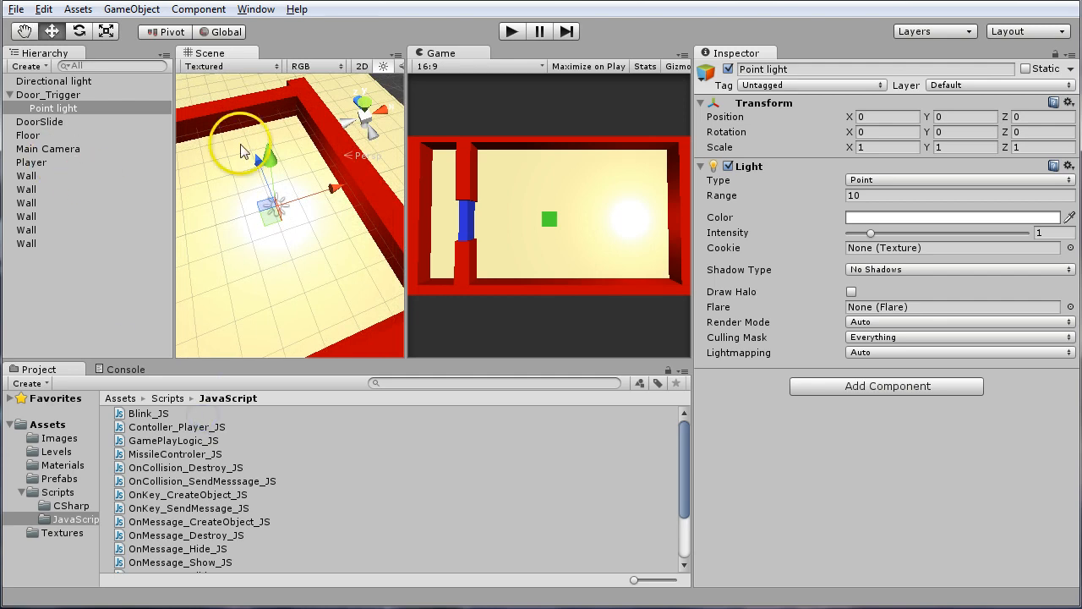
alt+drag(235, 207, 190, 152)
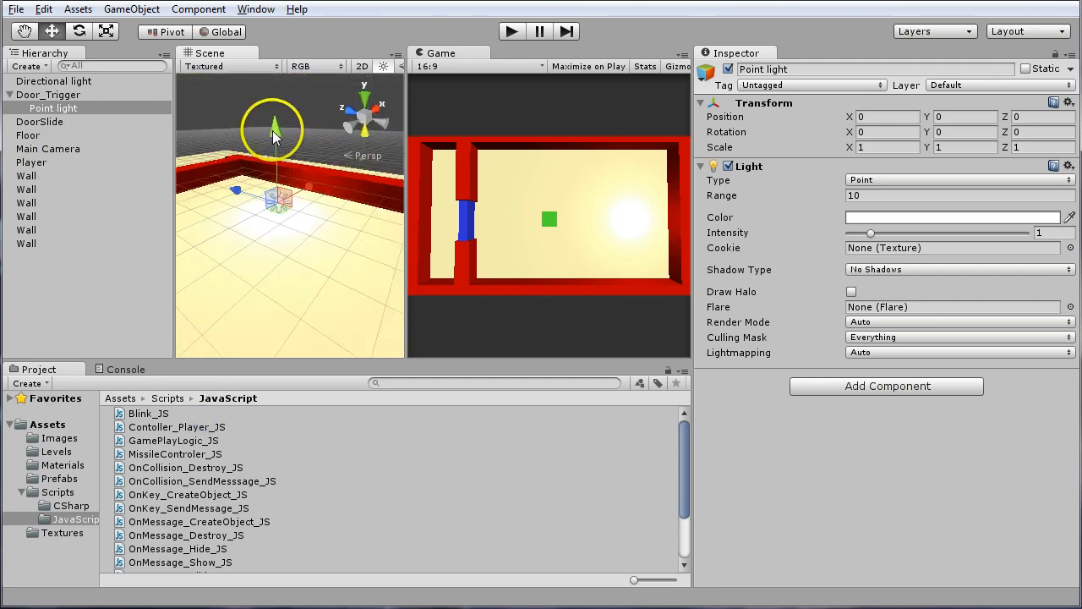
mouse_move(273, 138)
mouse_down()
mouse_move(275, 122)
mouse_move(279, 146)
mouse_move(275, 127)
mouse_up()
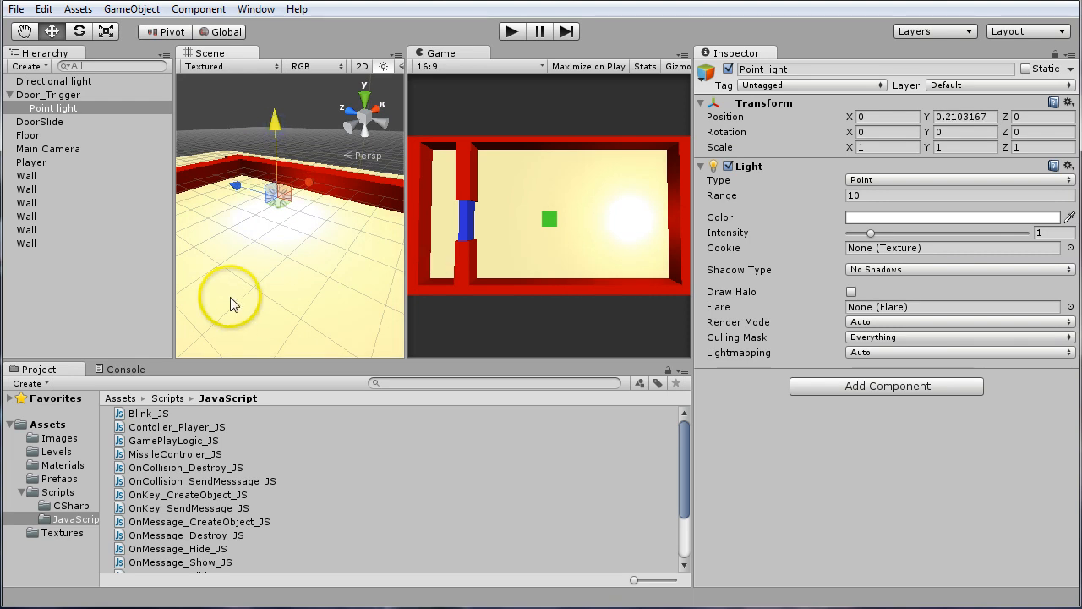
Change the point light's color to a saturated violet-blue with hue 259
click(867, 220)
mouse_move(551, 309)
mouse_down()
mouse_move(548, 281)
mouse_move(504, 264)
mouse_move(542, 248)
mouse_up()
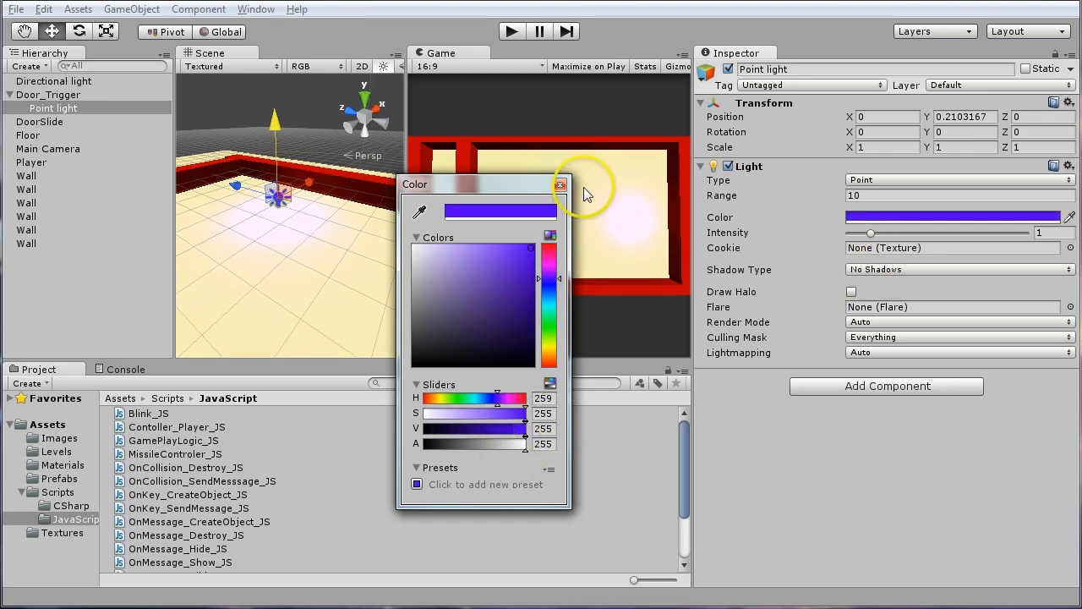
click(560, 185)
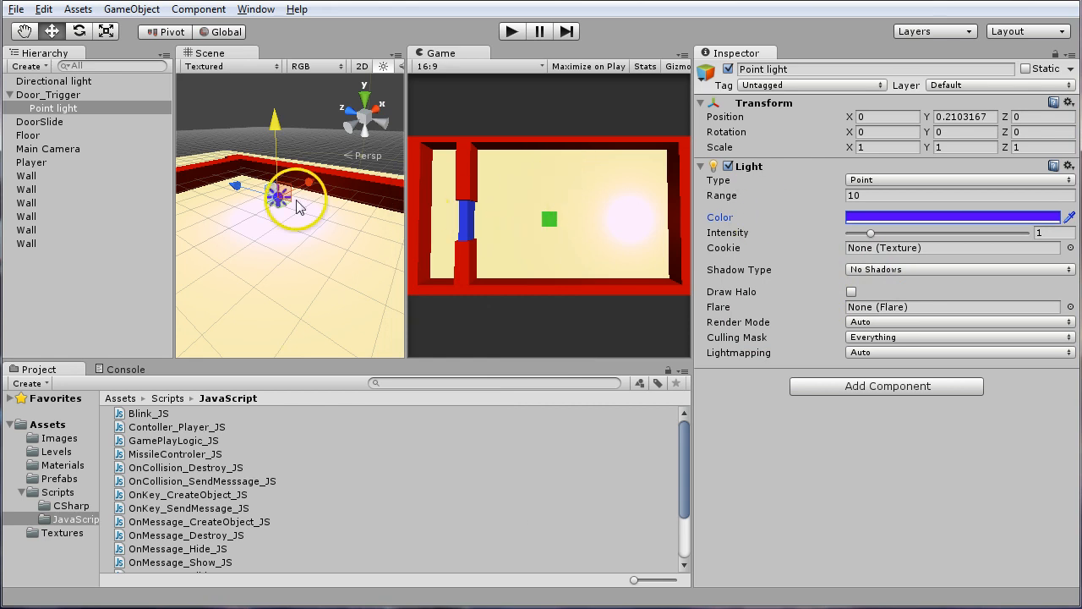
Raise the point light to a local Y of about 0.61 with X at 0, and set its intensity to 1
mouse_move(272, 135)
mouse_down()
mouse_move(279, 85)
mouse_move(282, 149)
mouse_move(286, 127)
mouse_up()
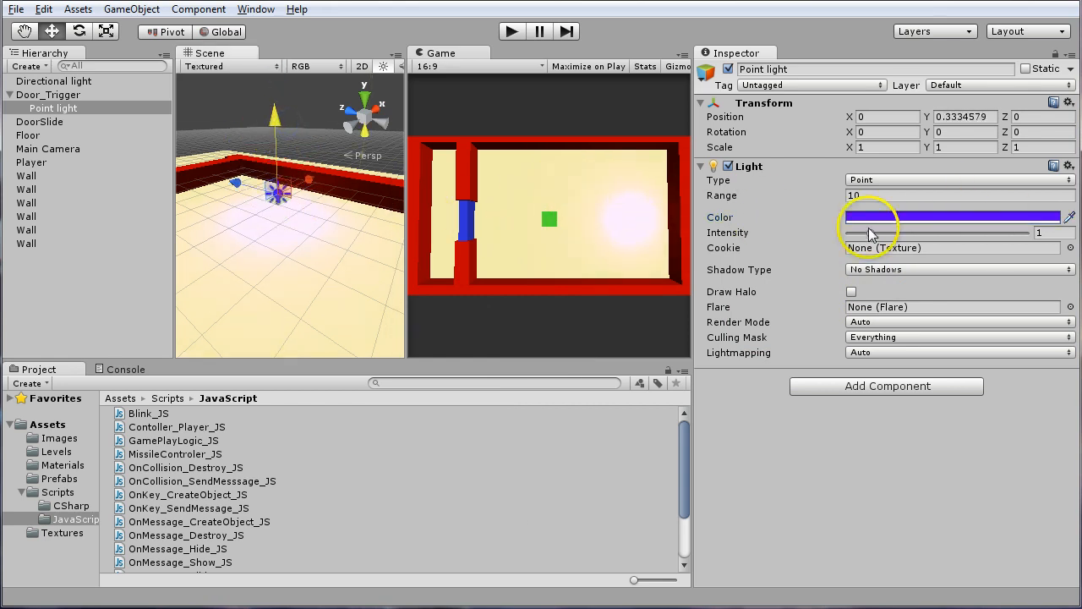
mouse_move(870, 234)
mouse_down()
mouse_move(906, 234)
mouse_move(870, 237)
mouse_up()
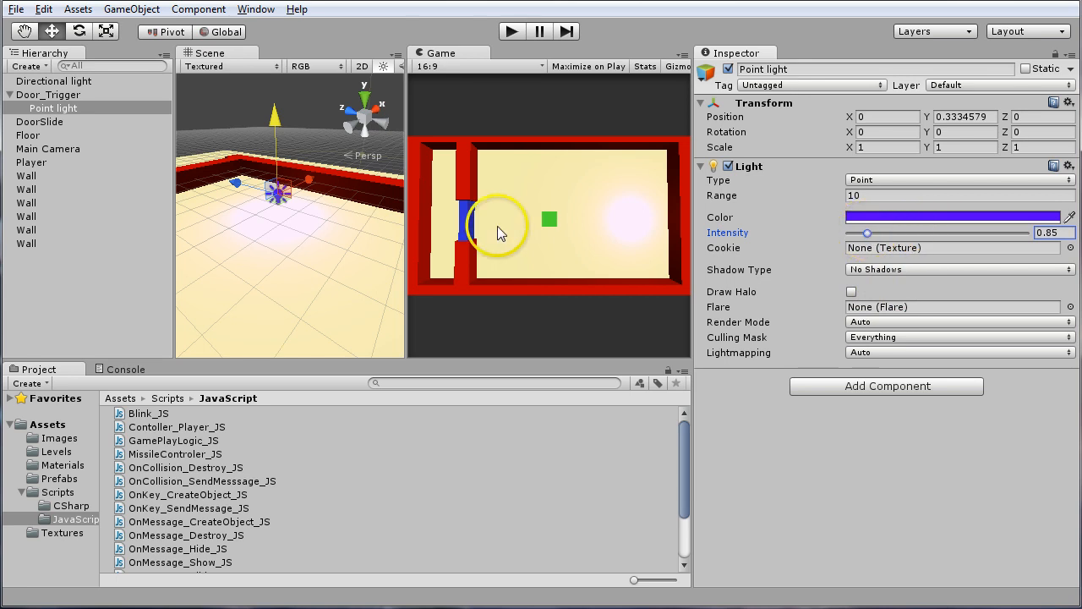
drag(278, 128, 277, 119)
drag(309, 171, 316, 172)
click(879, 117)
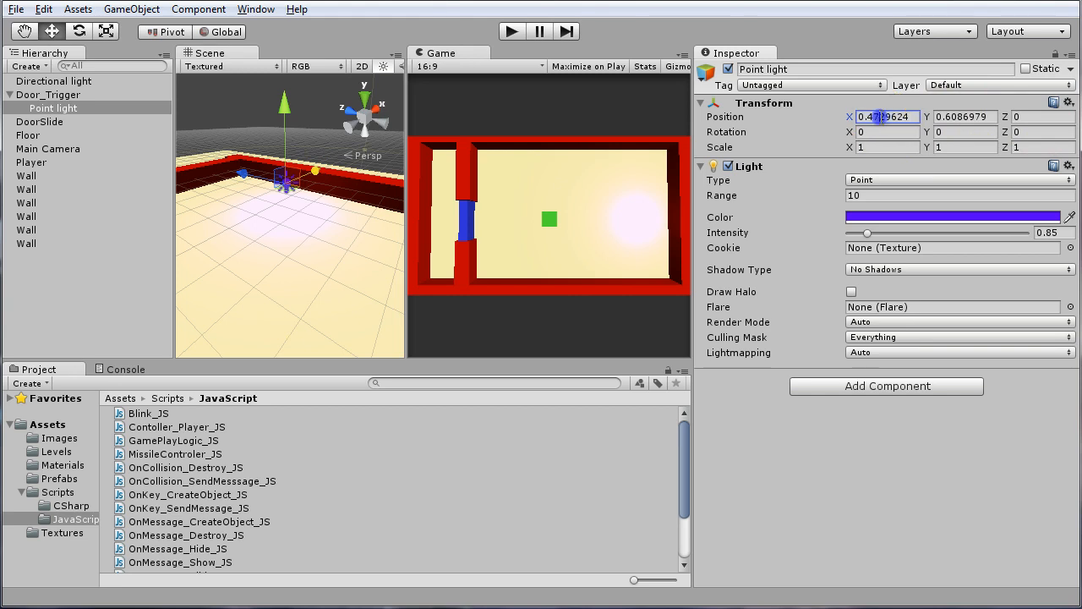
text(0)
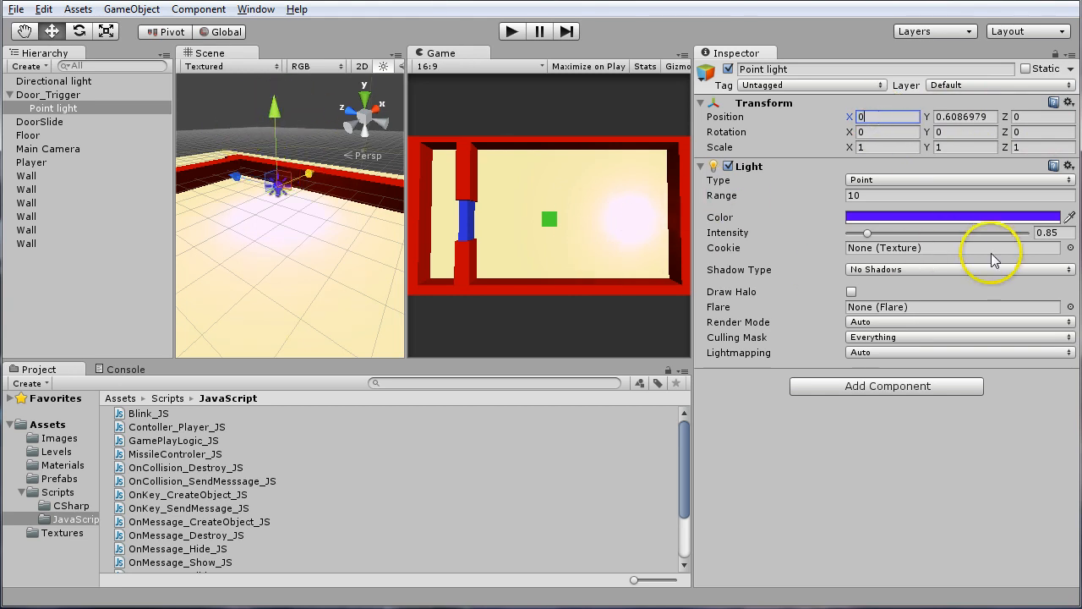
click(1057, 232)
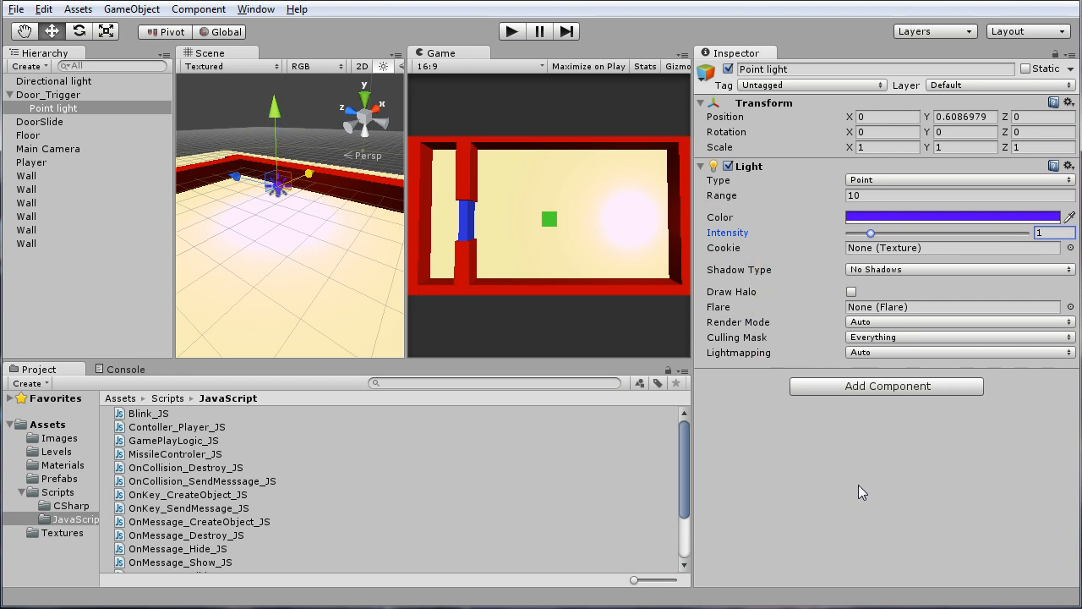
Attach the Blink_JS script to the point light and set its Blink Speed to 0.25
click(151, 414)
drag(143, 404, 73, 115)
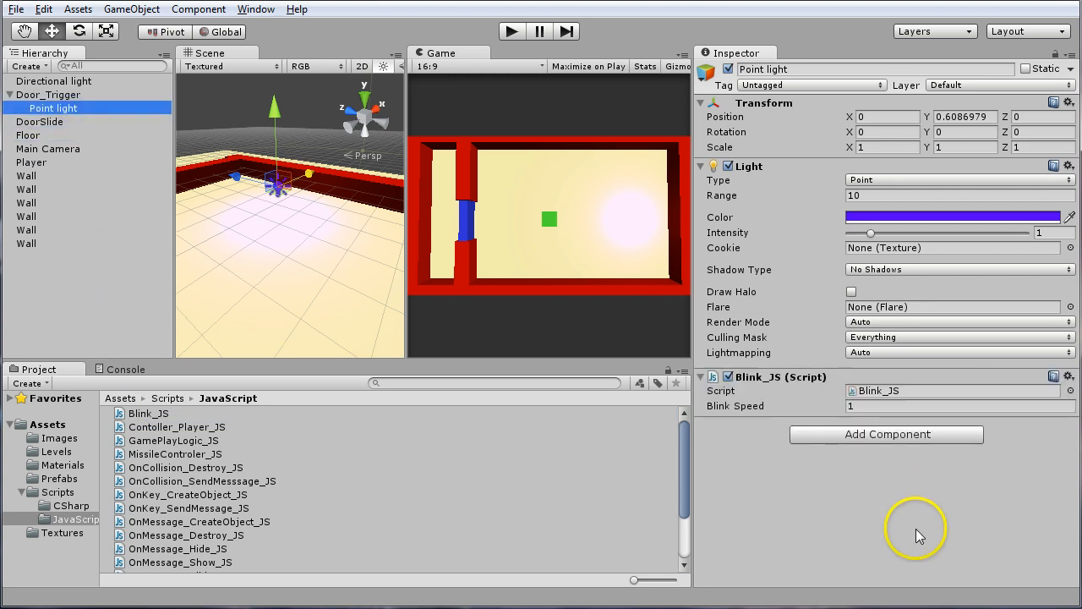
click(884, 408)
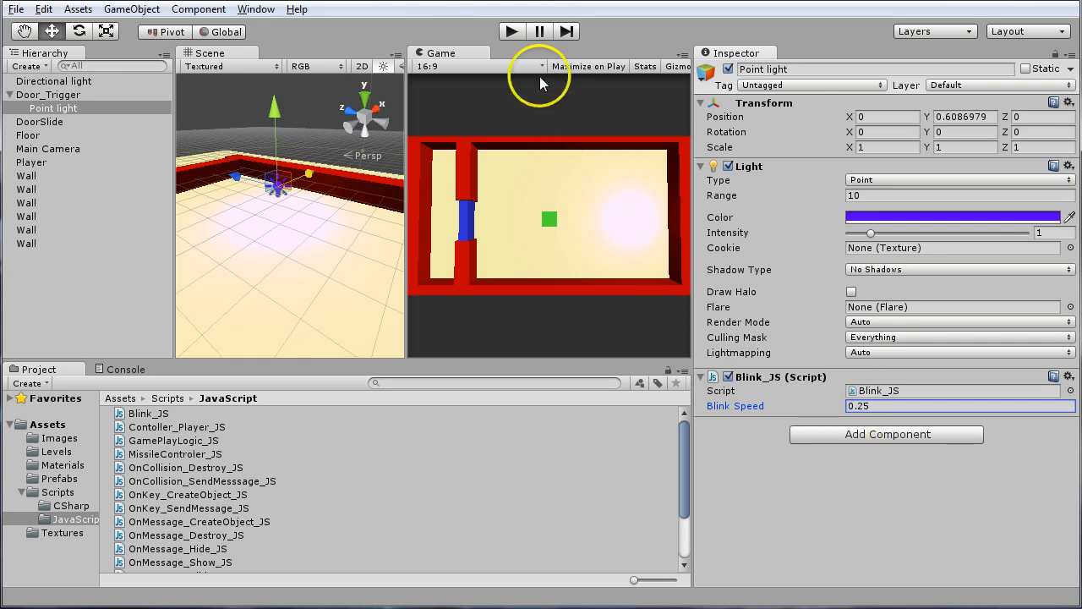
Run the game to check the point light's blinking, then stop it
click(511, 29)
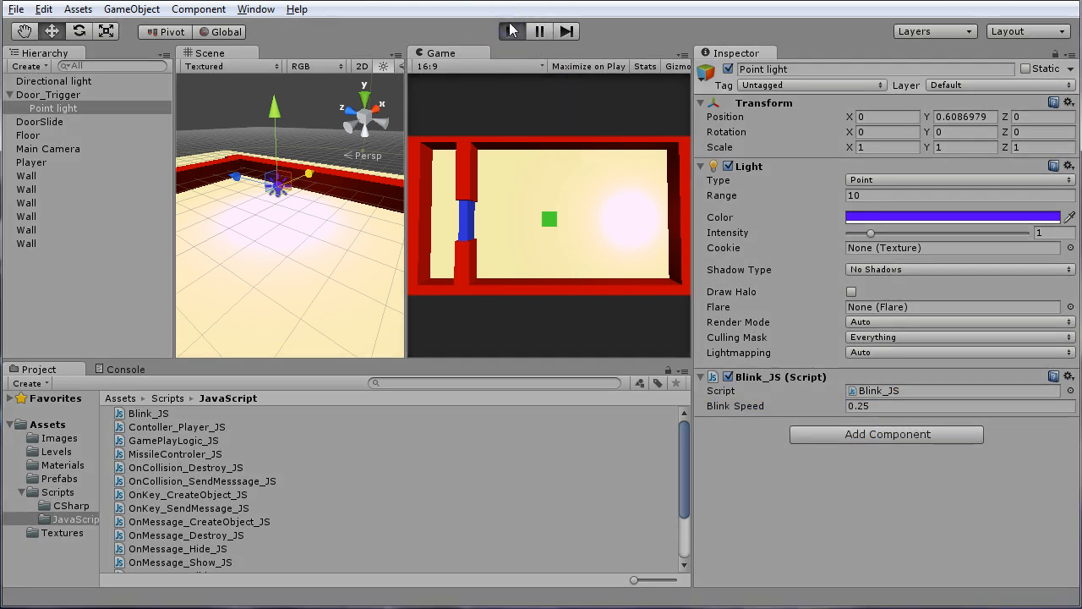
click(489, 168)
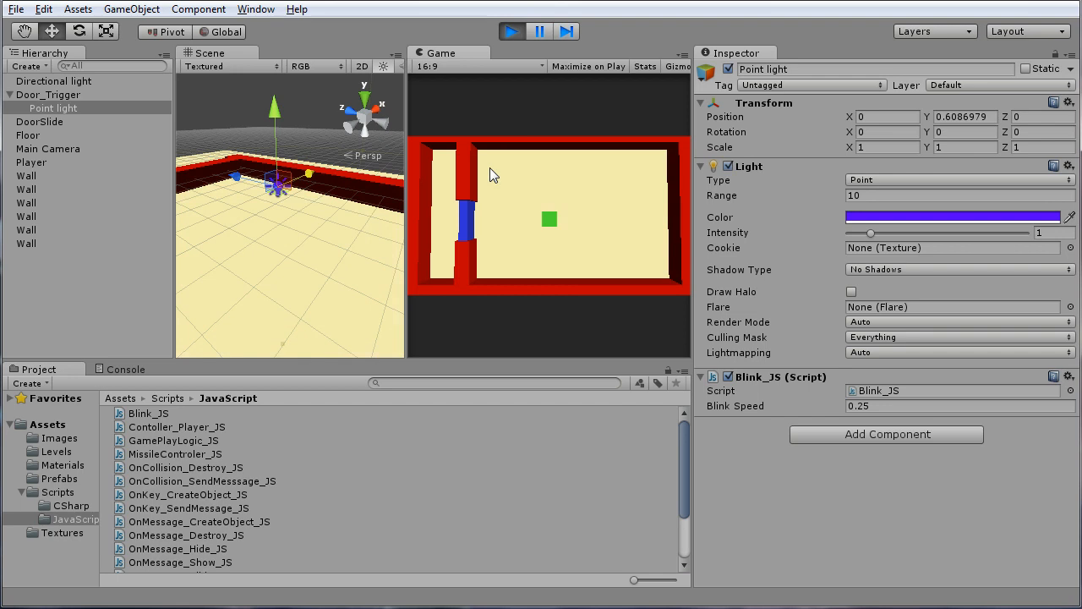
click(554, 129)
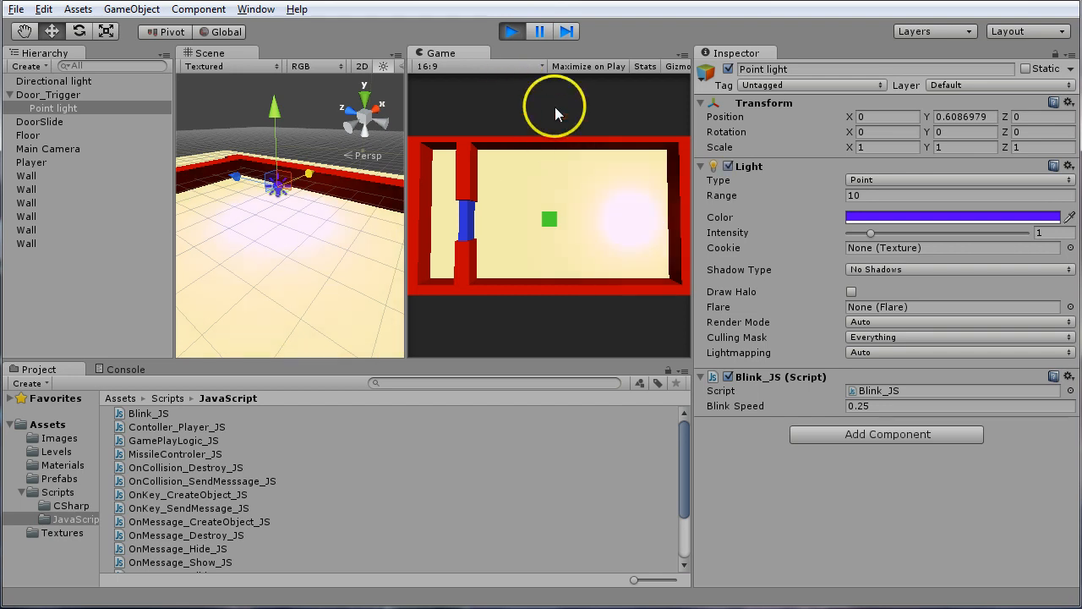
click(511, 34)
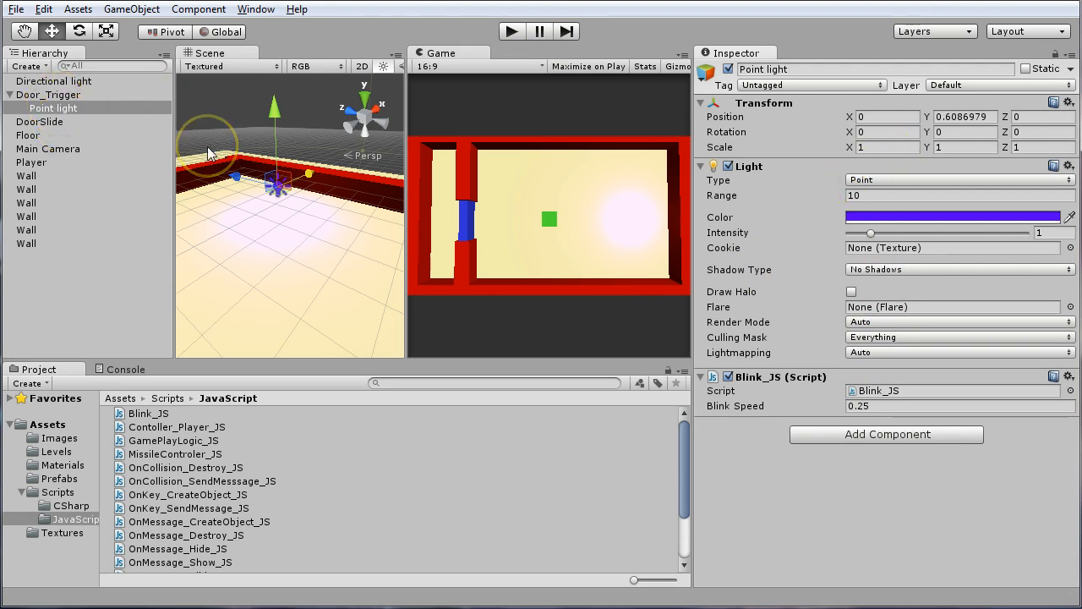
key(r)
drag(275, 187, 259, 213)
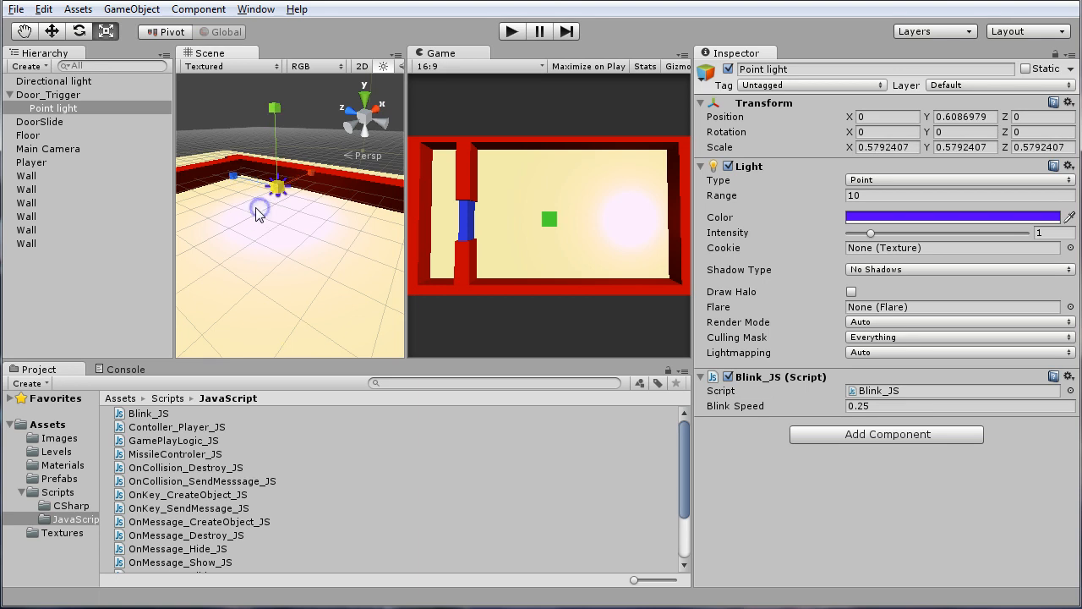
key(ctrl+z)
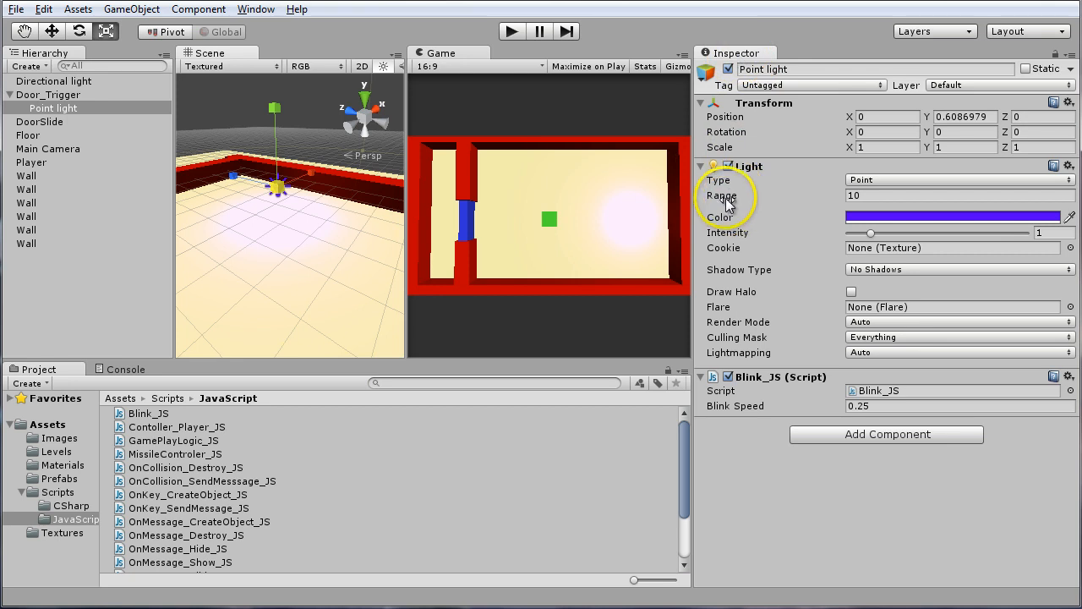
Reduce the point light's range to 2.46 and set its intensity to about 1.08
drag(733, 197, 717, 201)
drag(593, 214, 527, 266)
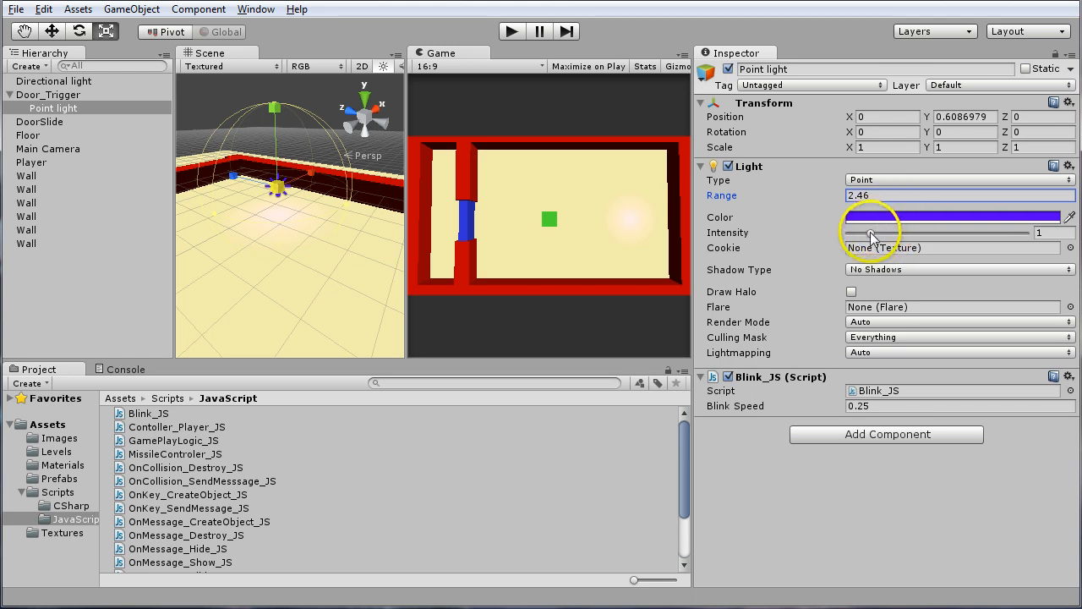
drag(871, 234, 927, 236)
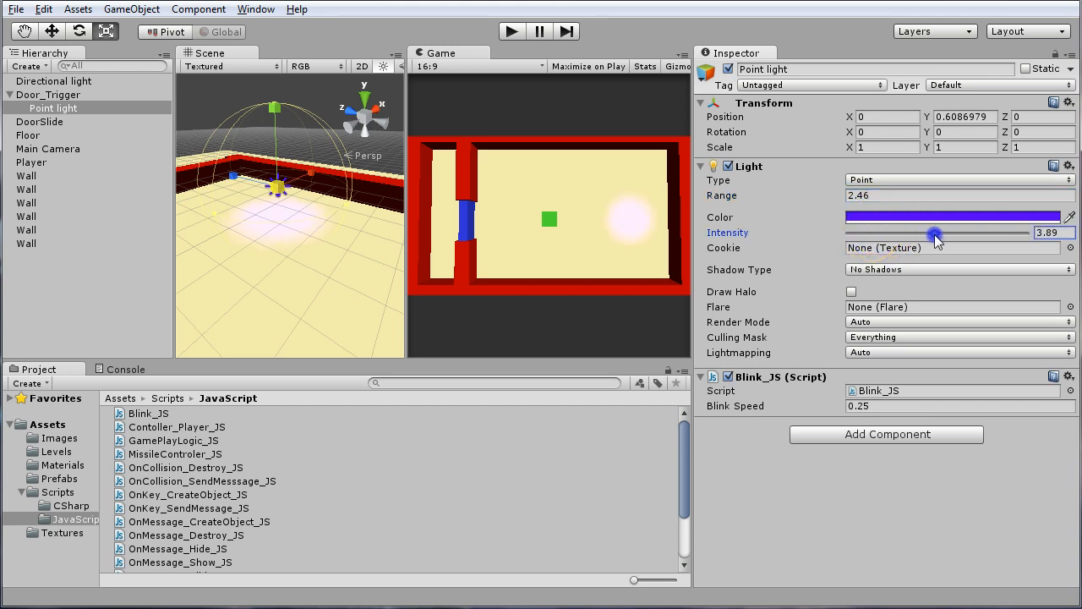
Shift the point light's color hue from violet to pure blue and return to the Move tool
click(874, 218)
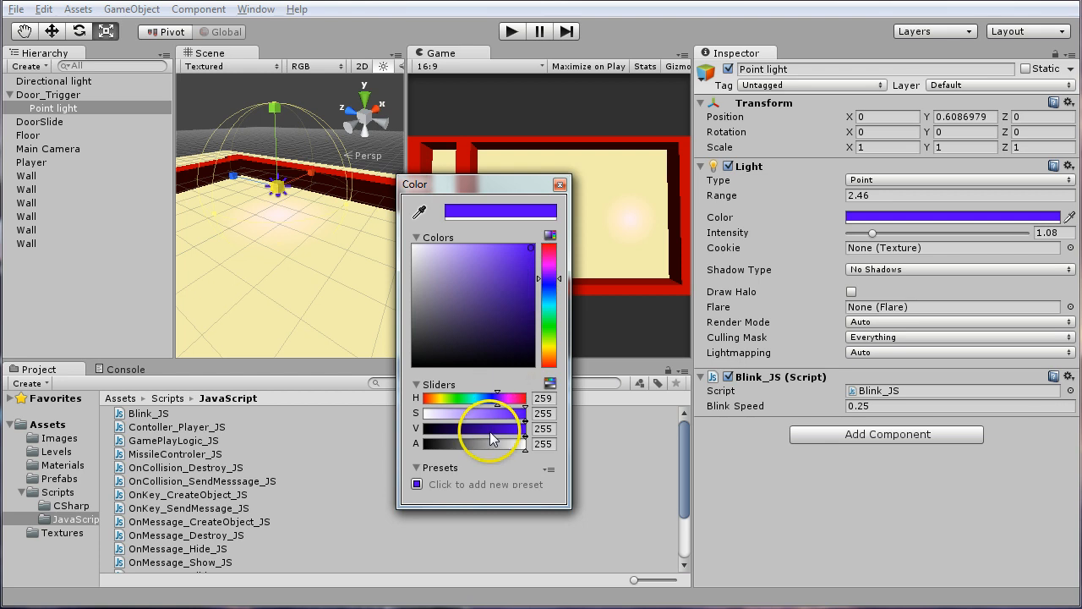
click(494, 399)
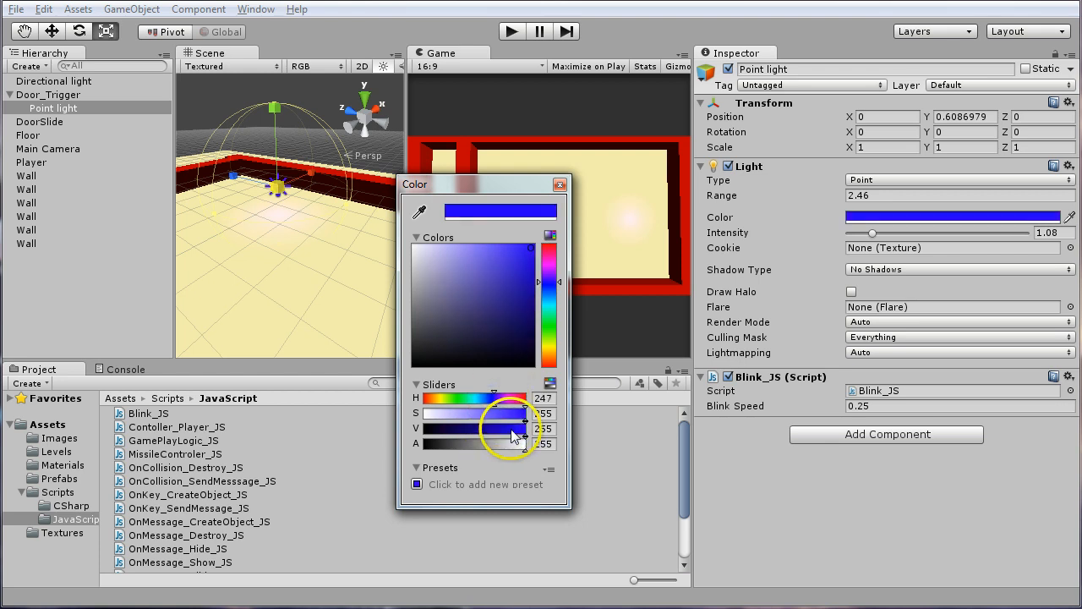
click(560, 184)
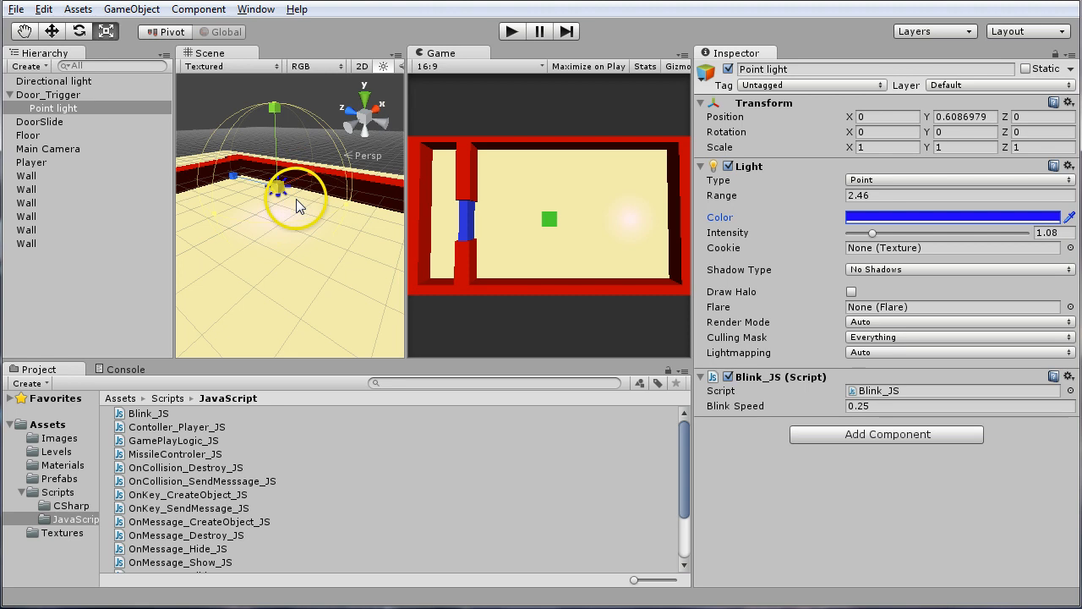
key(w)
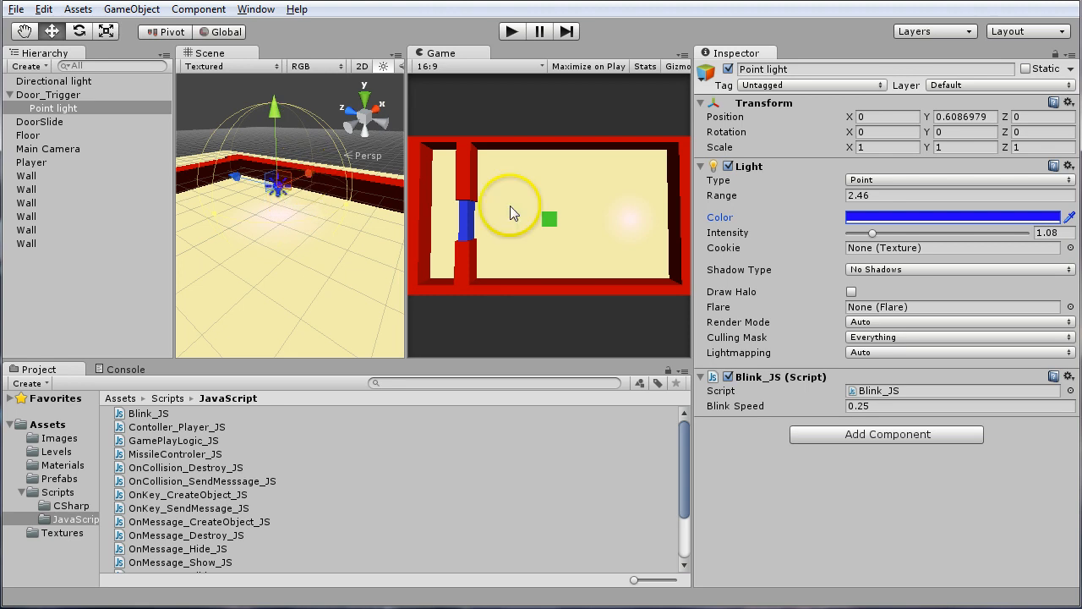
Lower the point light inside Door_Trigger to a Y position of about -0.27
click(900, 526)
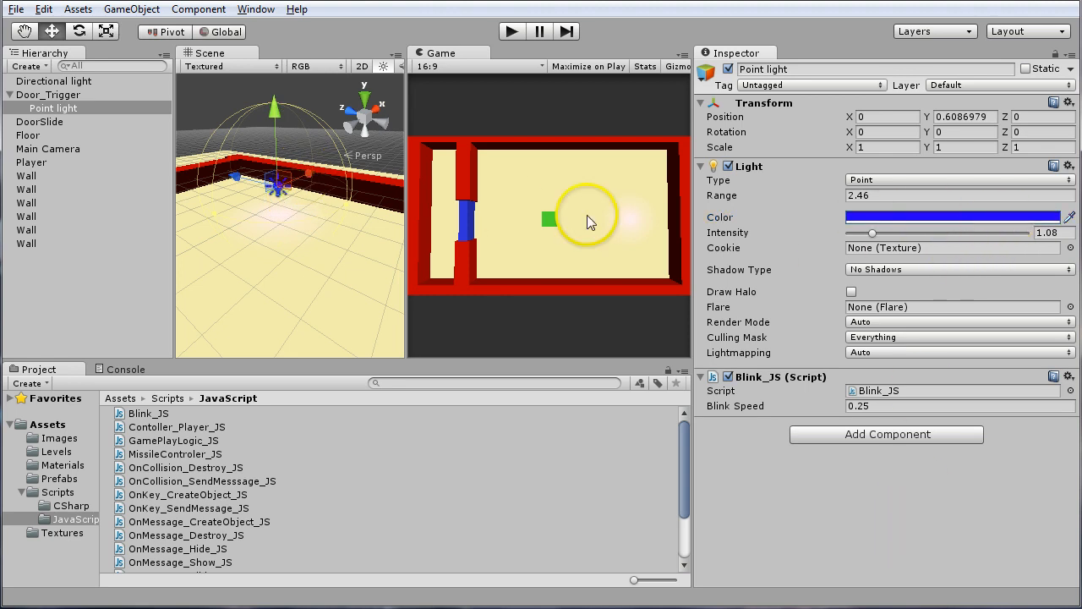
mouse_move(270, 123)
mouse_down()
mouse_move(265, 102)
mouse_move(270, 138)
mouse_up()
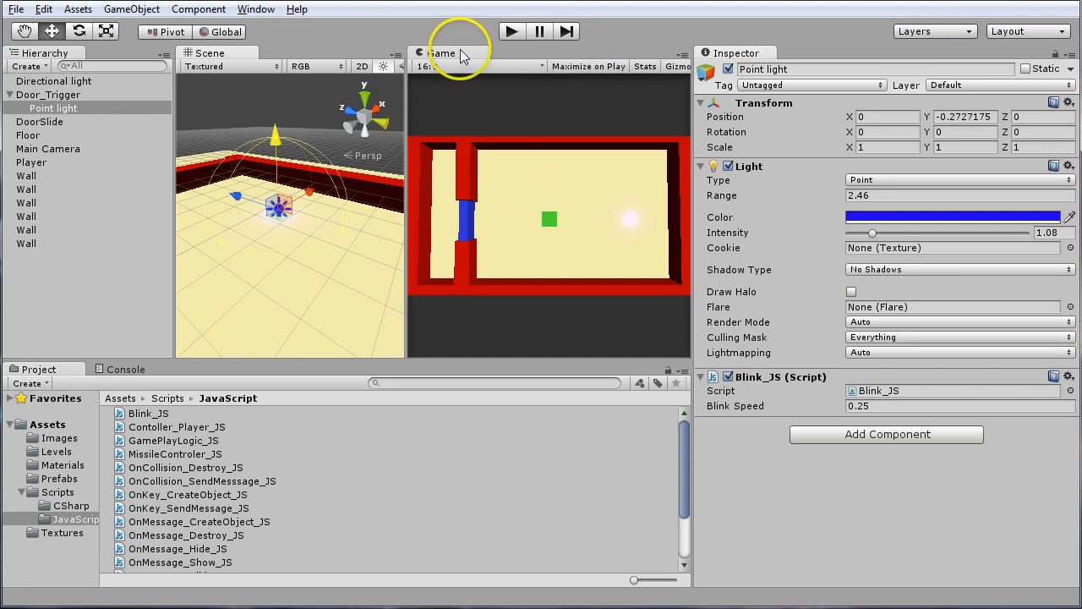
Enable Maximize on Play, run the game and steer the Player cube around the room onto the blinking door trigger
click(590, 66)
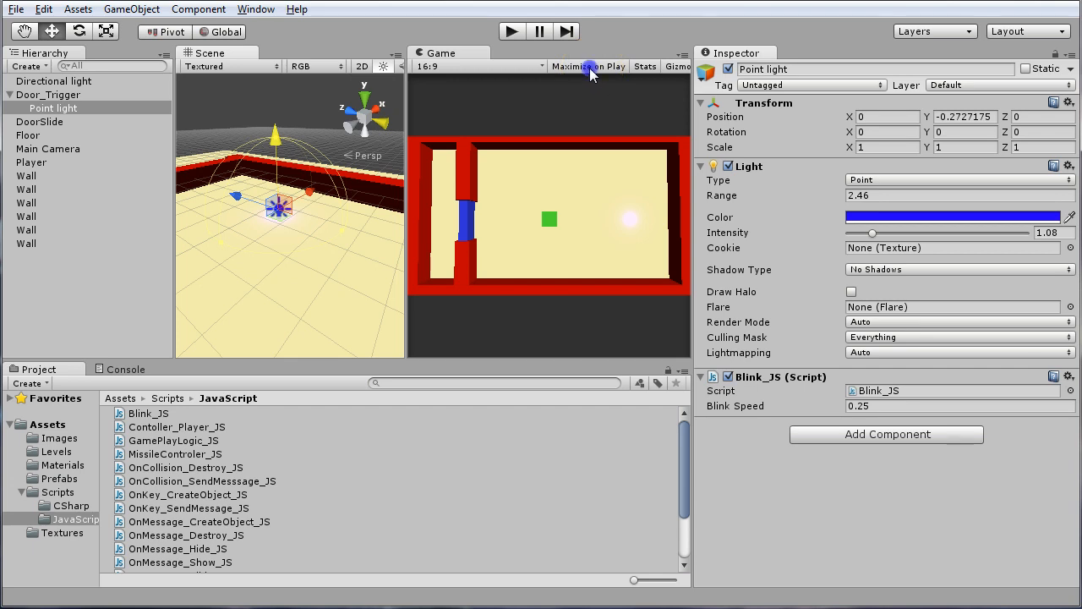
click(589, 149)
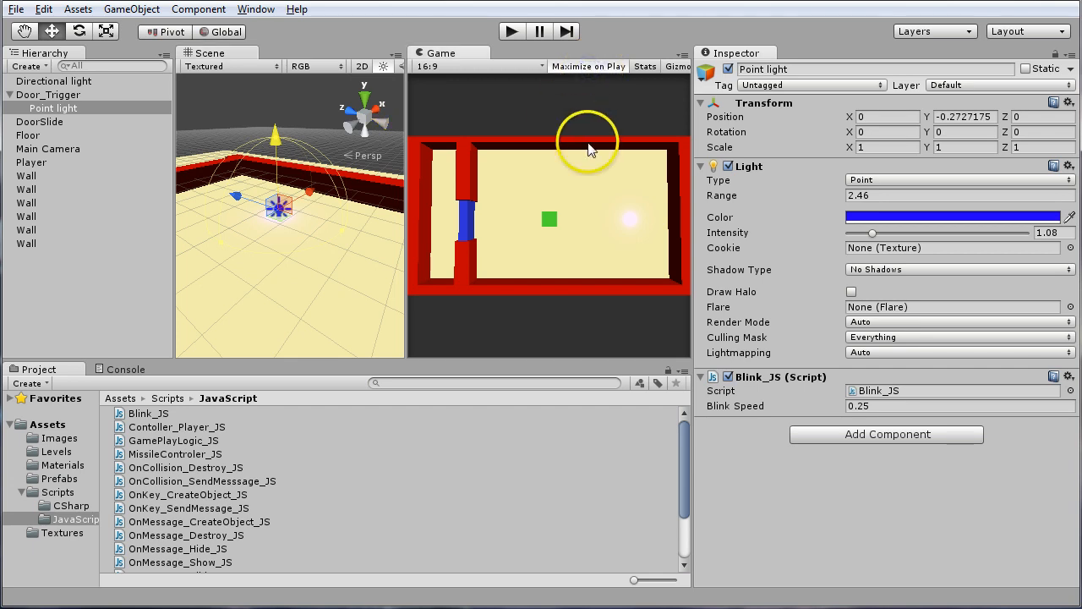
click(511, 31)
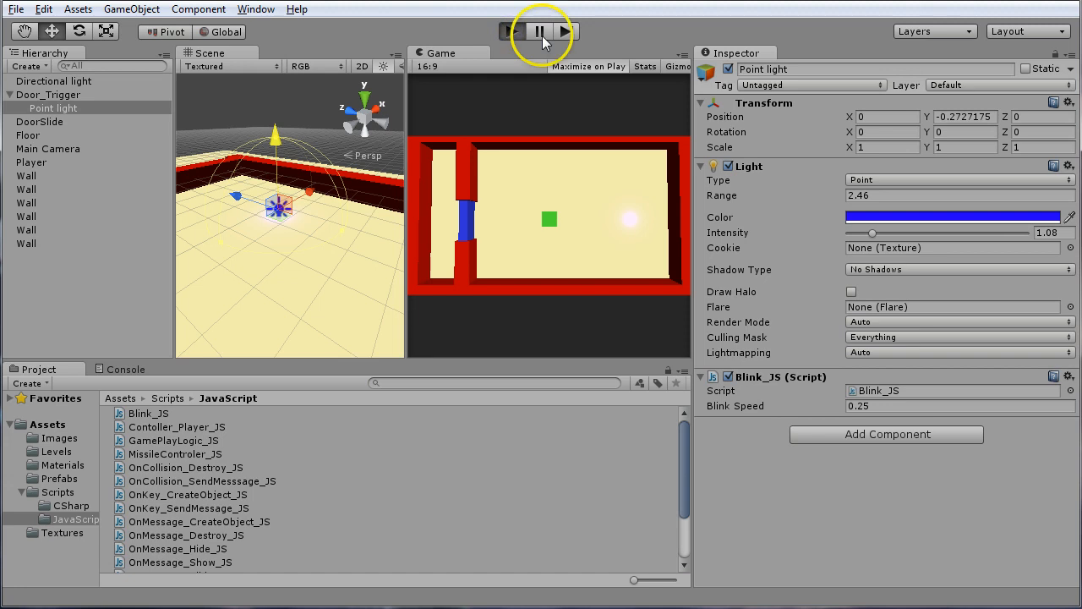
key(Left)
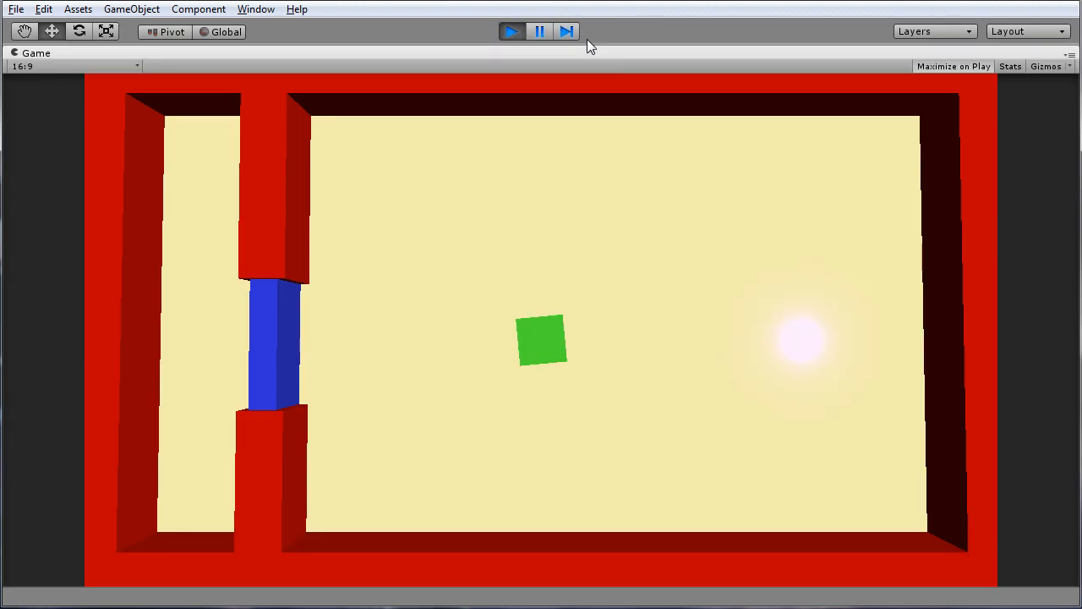
key(Up)
key(Right)
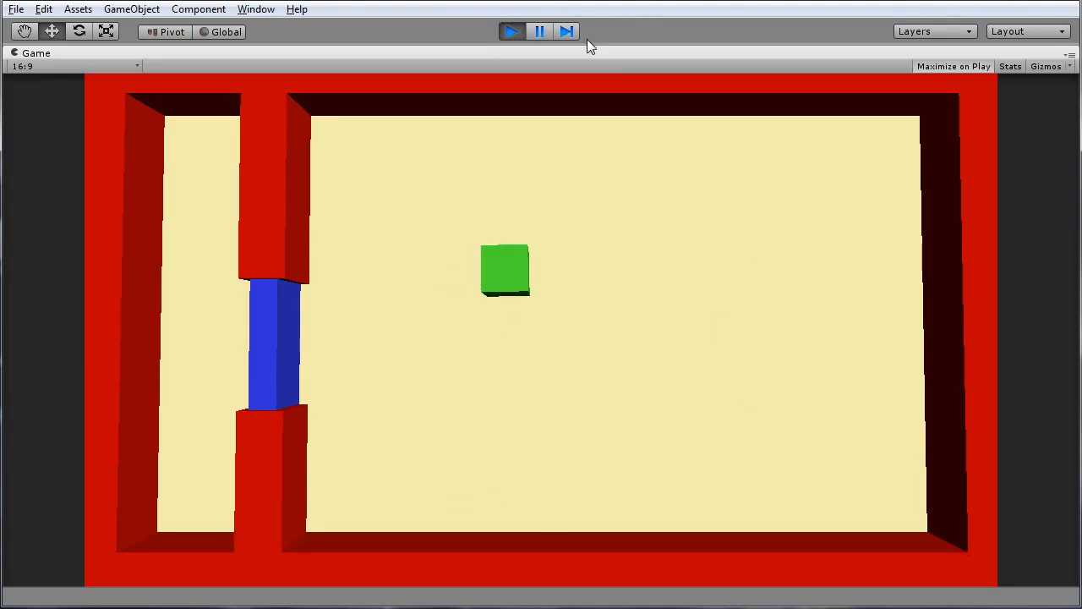
key(Up)
key(Left)
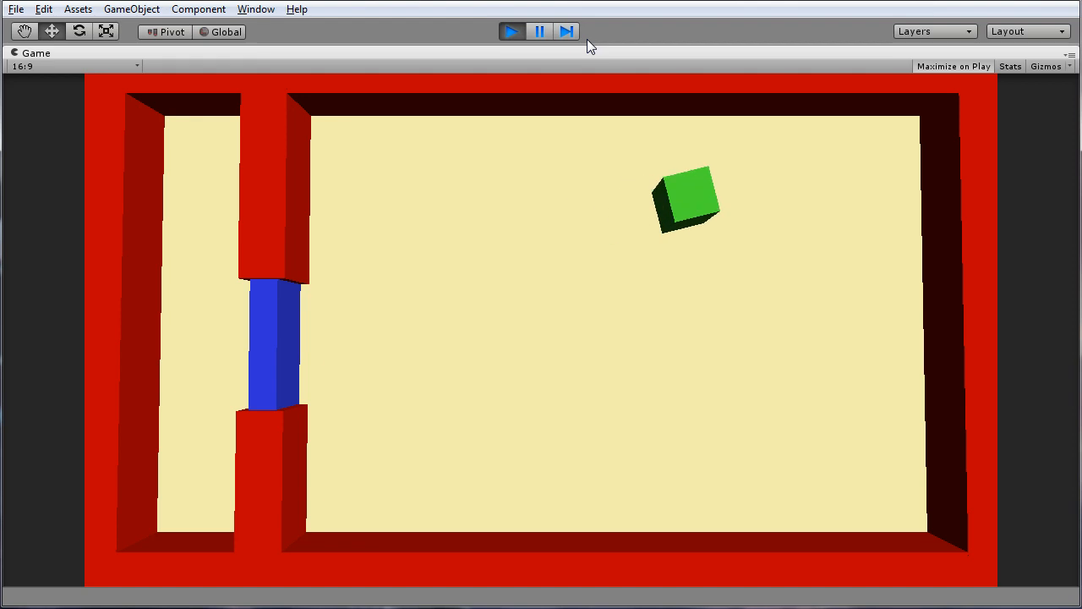
key(Right)
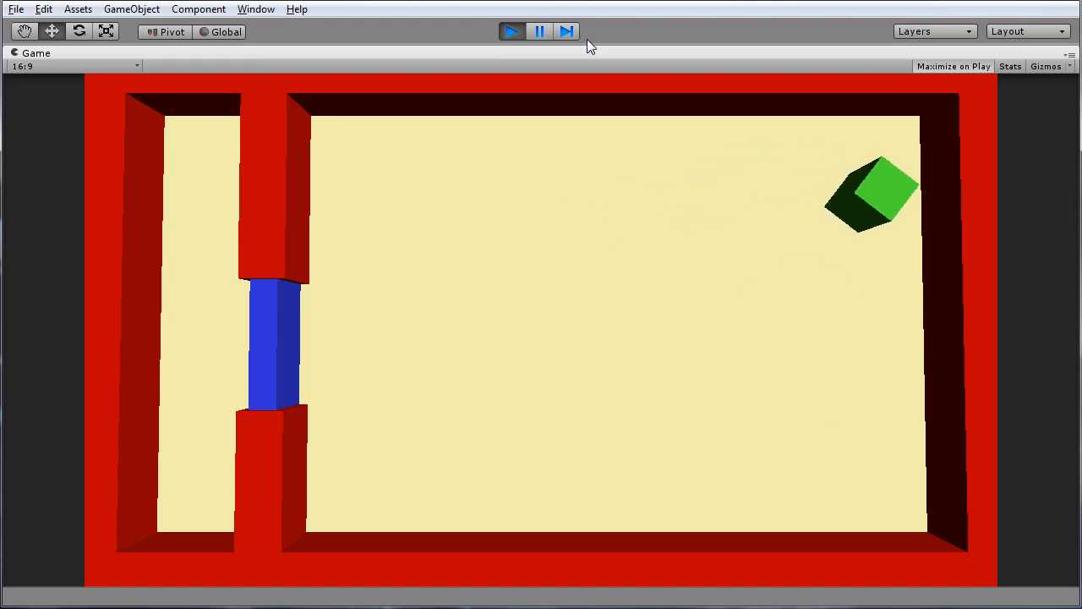
key(Up)
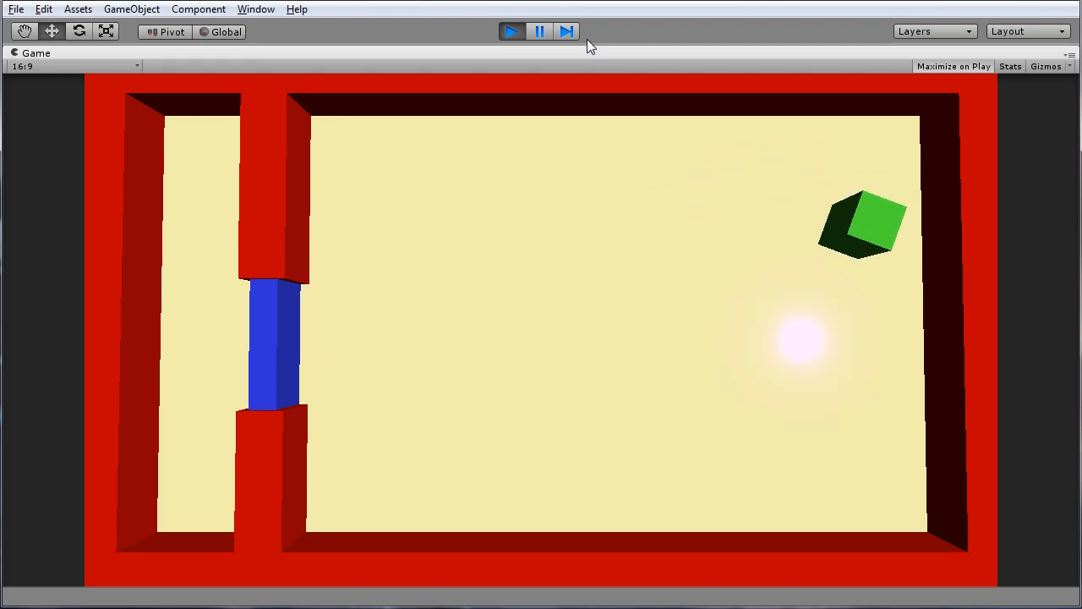
key(Right)
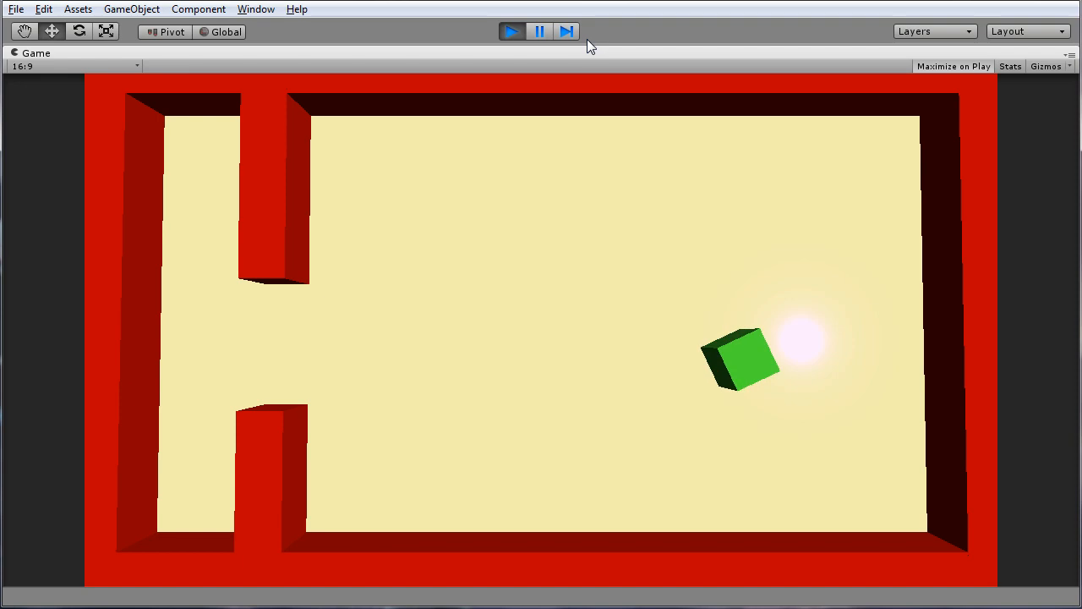
Steer the Player cube through the doorway and back into the main room, and stop the game
key(Right)
key(Left)
key(Right)
key(Right)
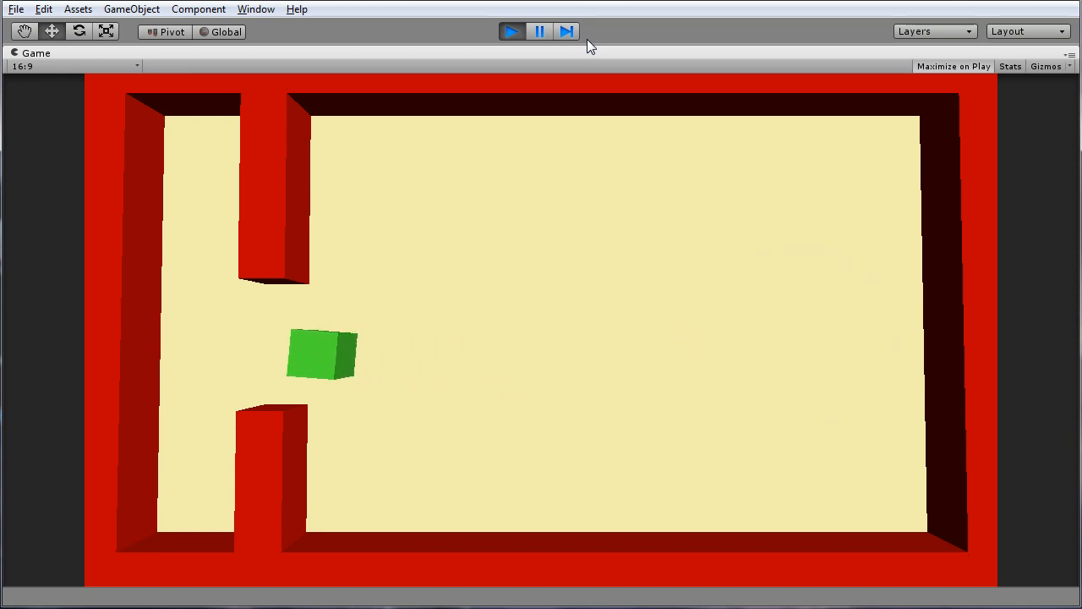
key(Right)
key(Down)
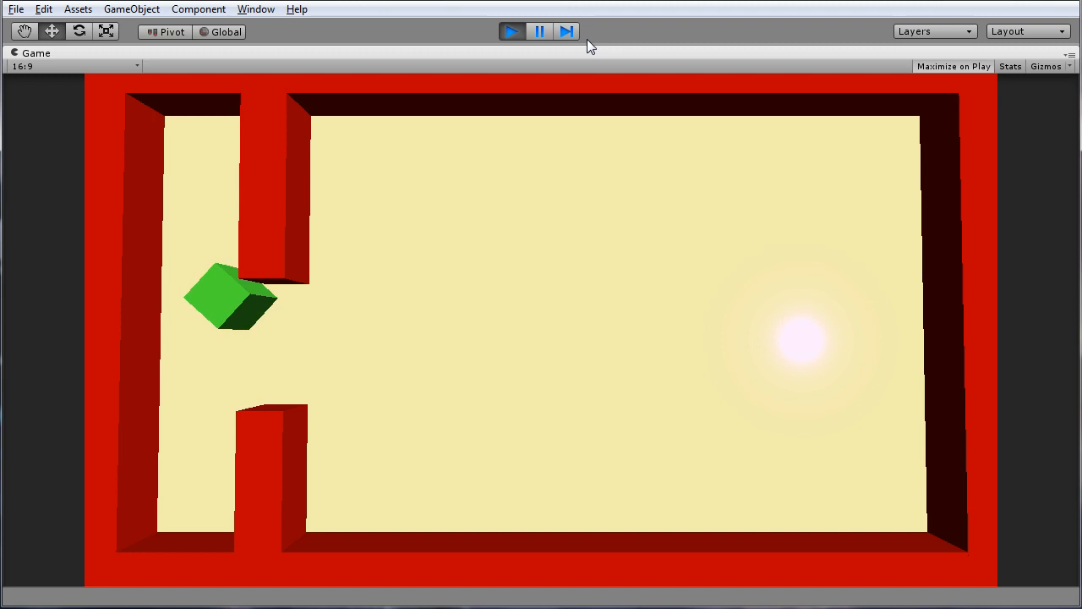
key(Right)
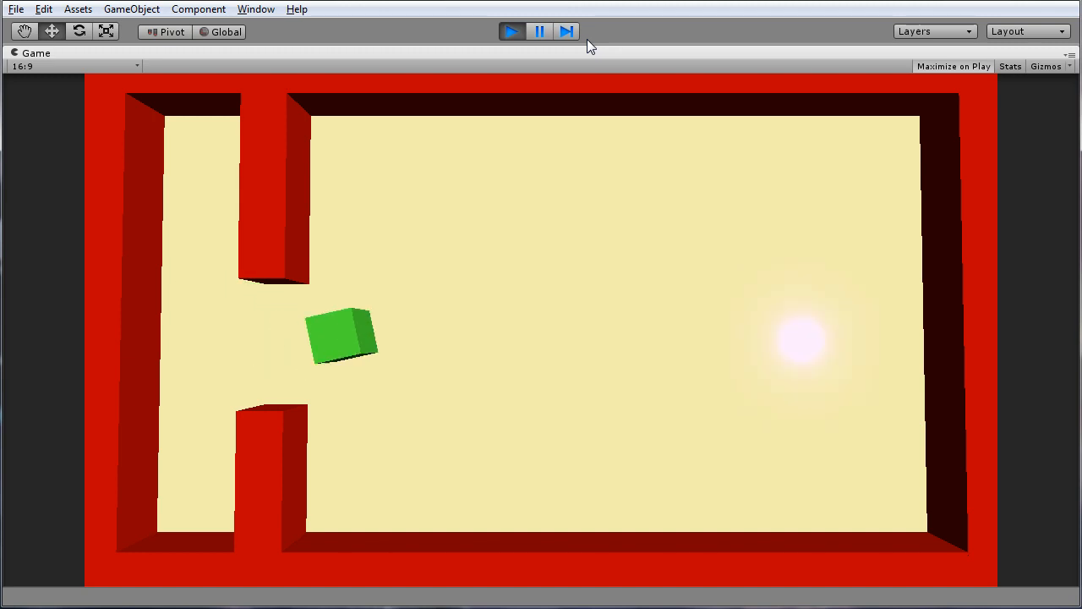
click(512, 31)
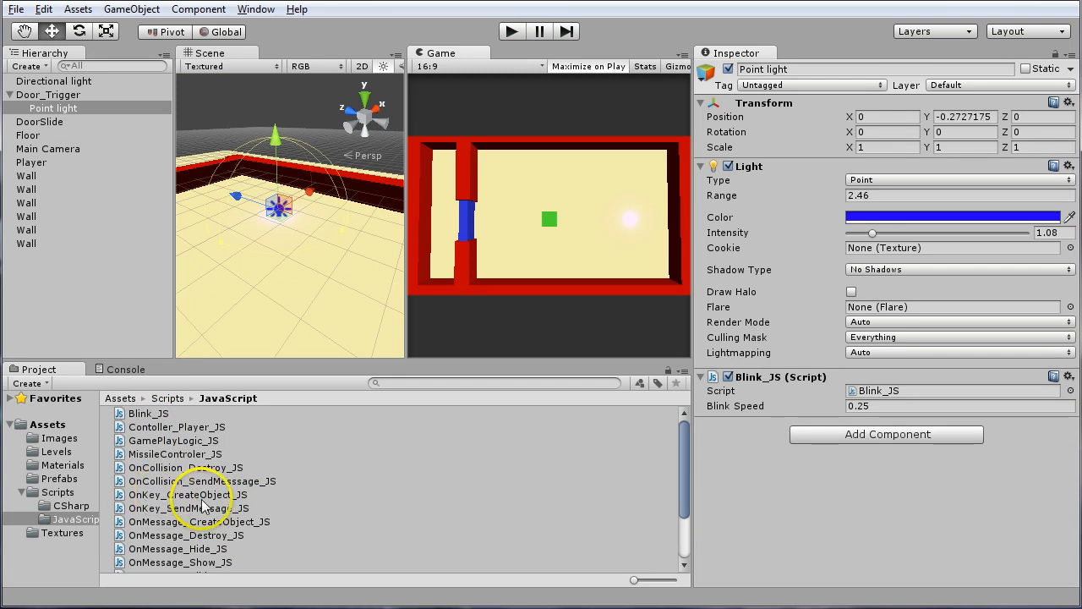
Examine the OnKey_CreateObject_JS script, the Missile prefab and the OnKey_SendMessage_JS script, and look through the remaining JavaScript scripts
click(161, 494)
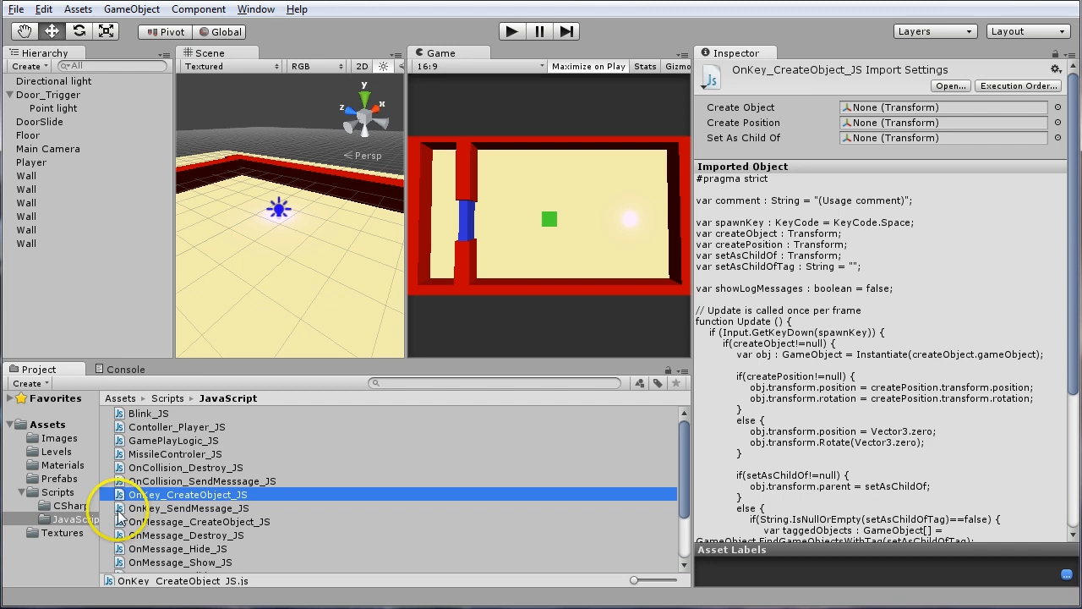
click(58, 479)
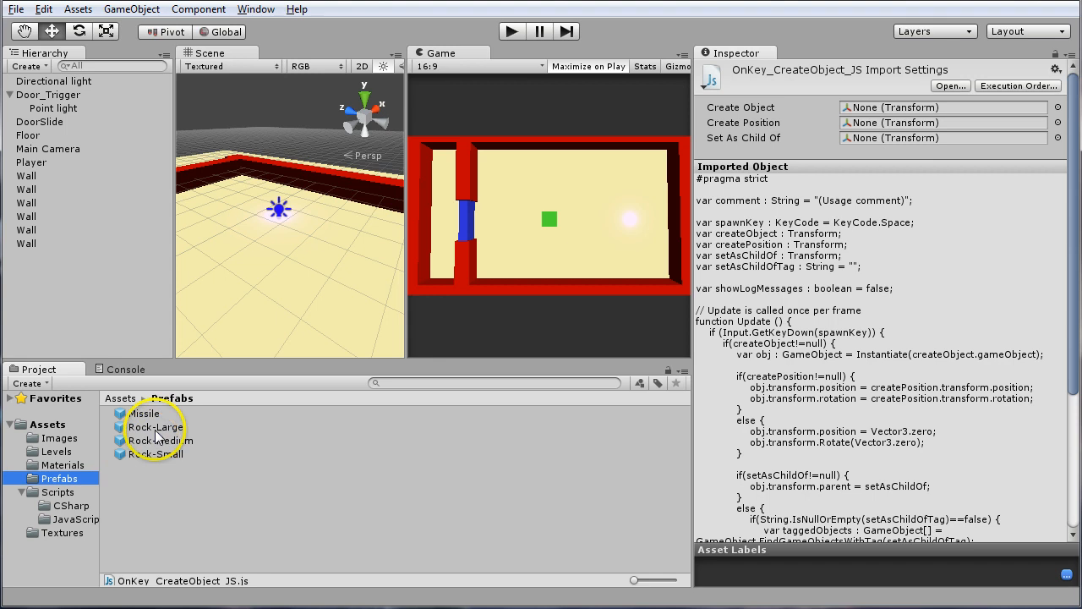
click(139, 413)
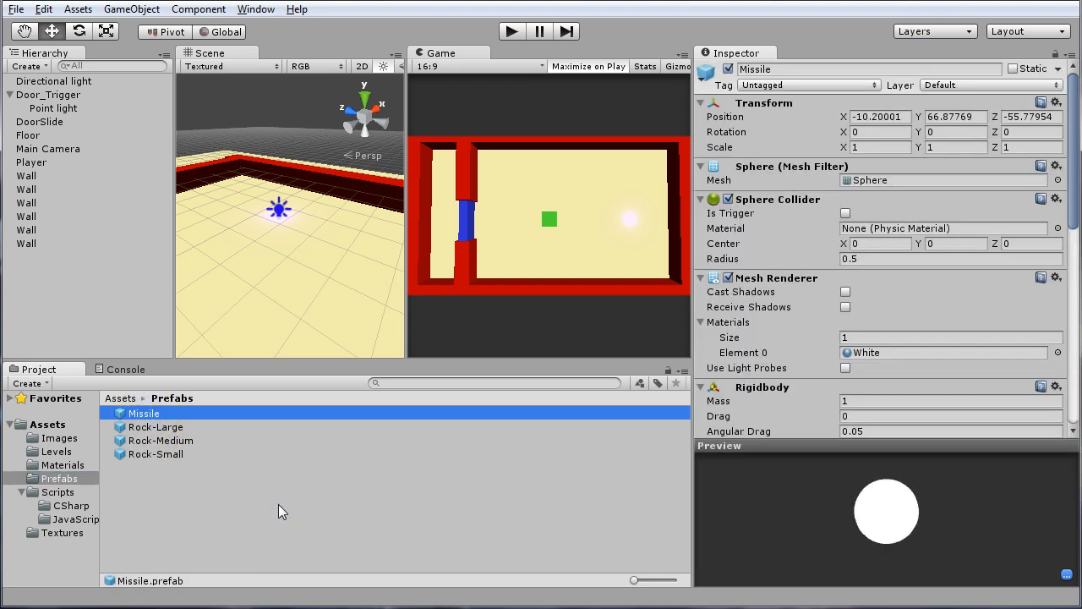
click(74, 519)
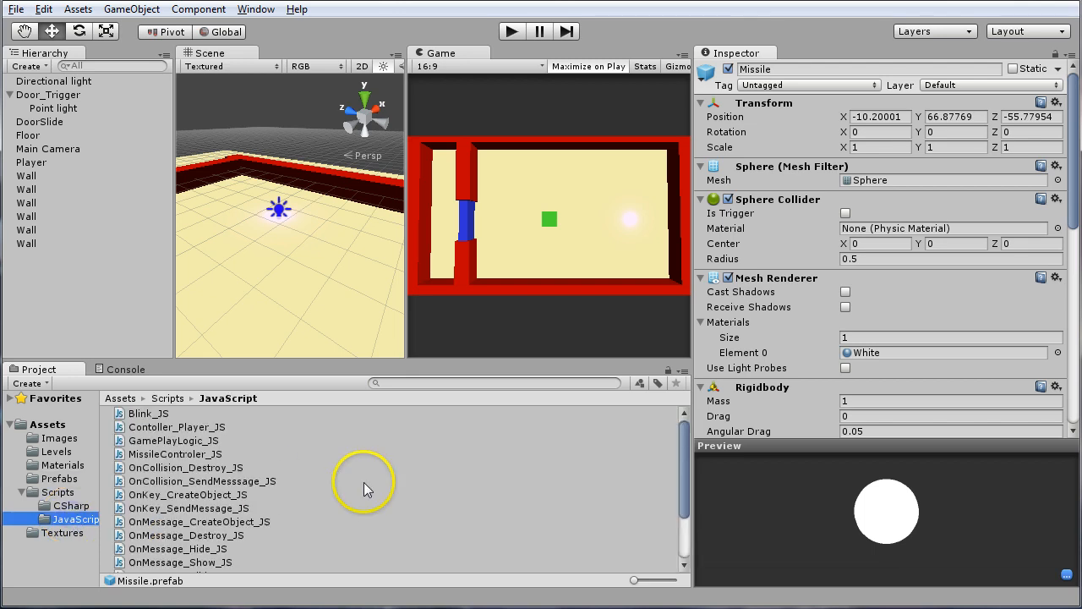
click(174, 508)
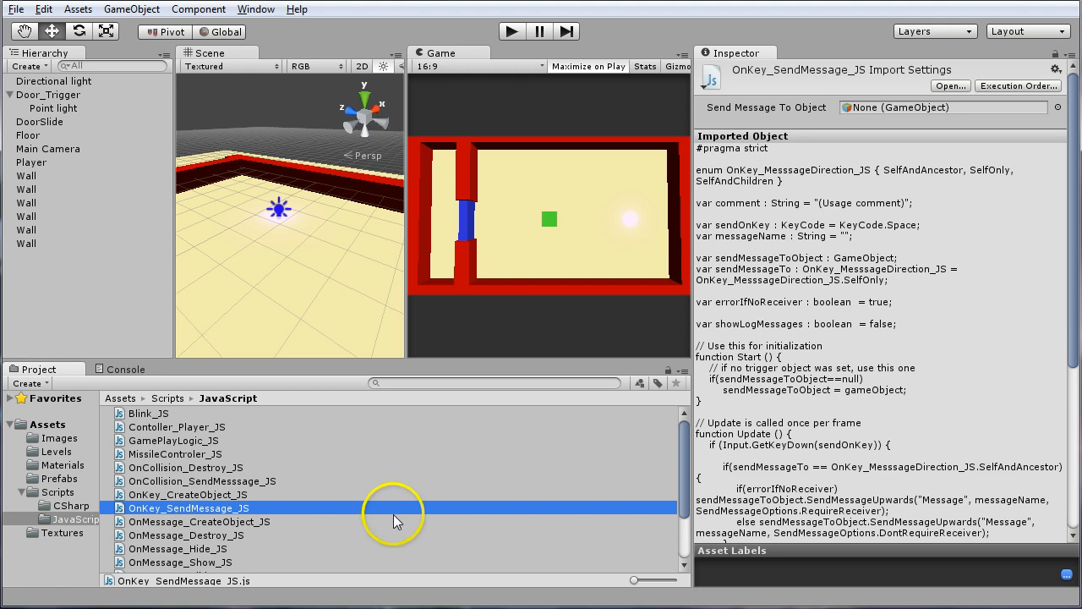
scroll(396, 512, down, 3)
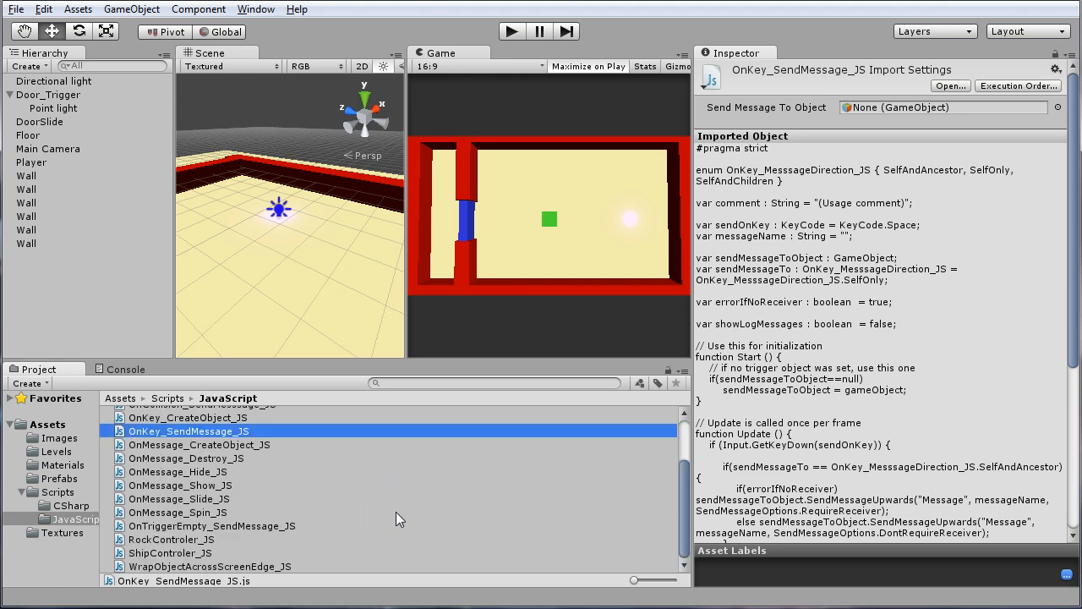